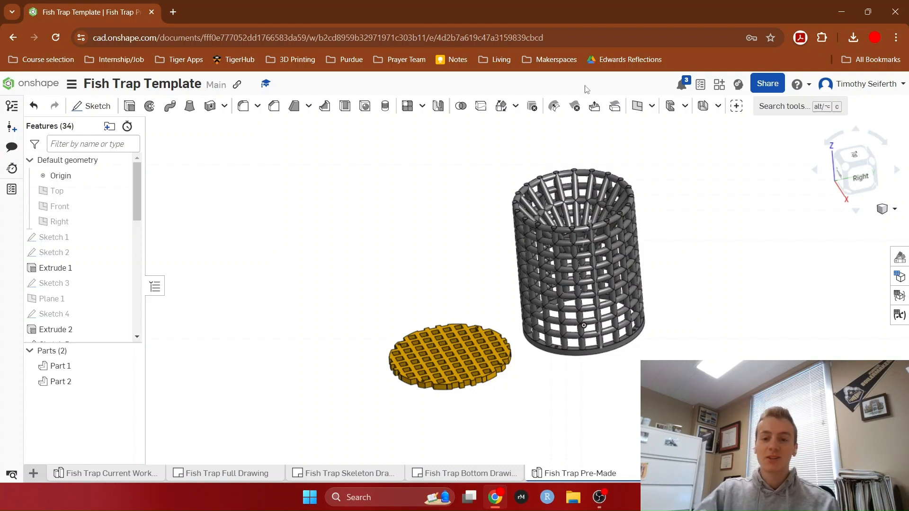
Step: Examine the pre-made fish trap model from several angles and review its full, skeleton and bottom drawings
right_click_drag(674, 276, 633, 272)
mouse_move(704, 317)
right_mouse_down()
mouse_move(700, 327)
mouse_move(703, 318)
right_mouse_up()
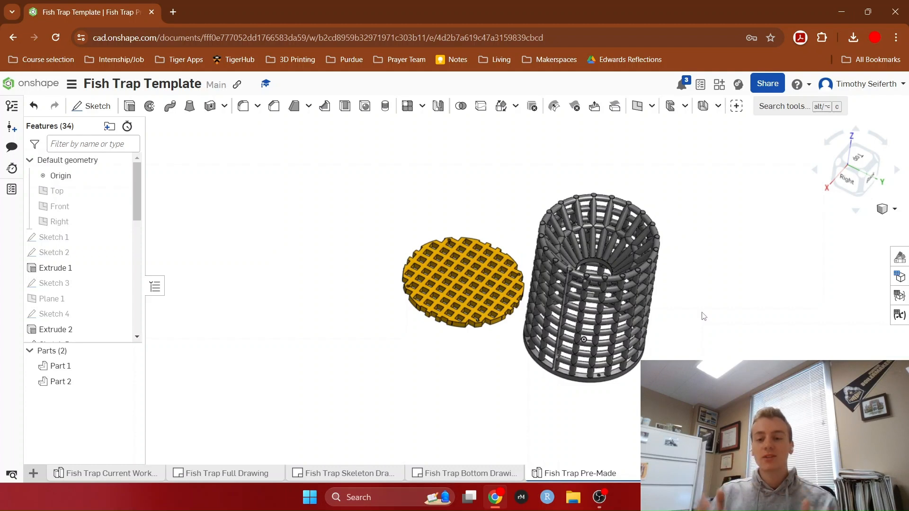
mouse_move(704, 316)
right_mouse_down()
mouse_move(690, 314)
mouse_move(697, 302)
right_mouse_up()
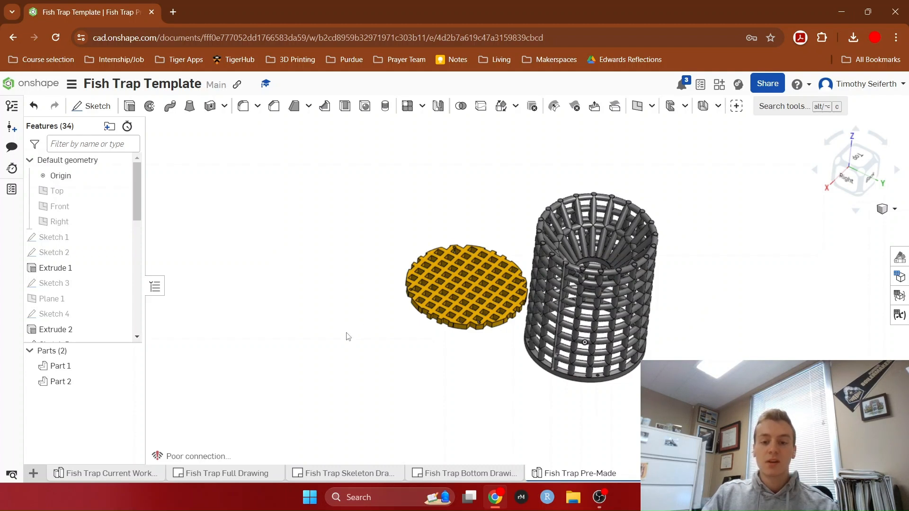
mouse_move(688, 318)
right_mouse_down()
mouse_move(692, 279)
mouse_move(697, 328)
mouse_move(704, 232)
mouse_move(678, 320)
right_mouse_up()
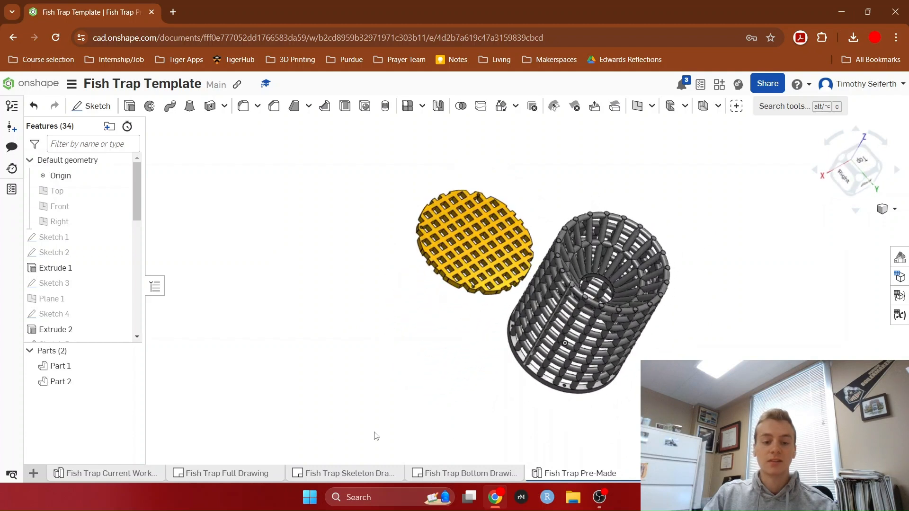
left_click(223, 472)
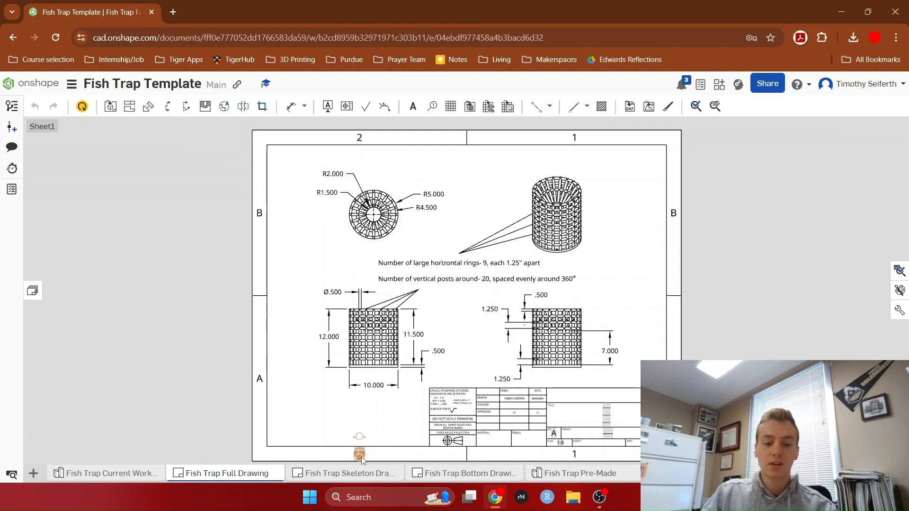
left_click(342, 476)
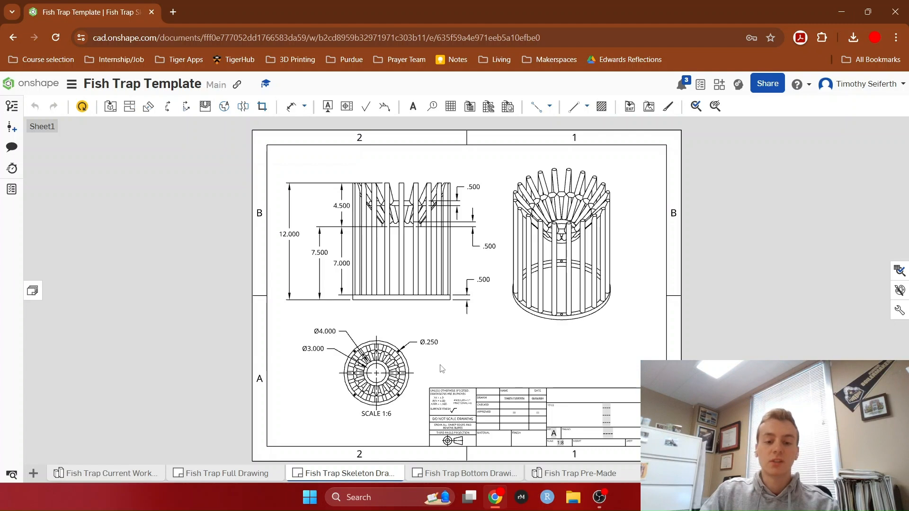
left_click(450, 478)
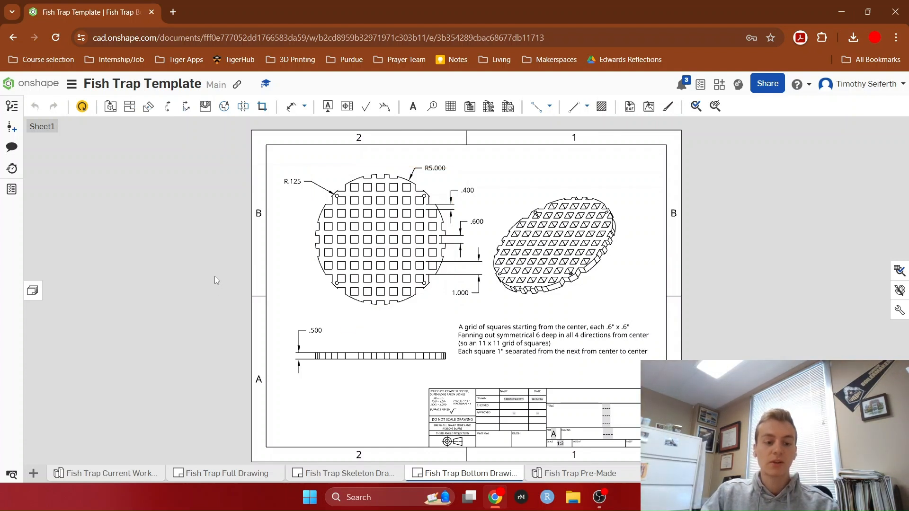
Step: Open the Fish Trap Current Work part studio and enlarge its Front and Top planes around the origin
left_click(103, 473)
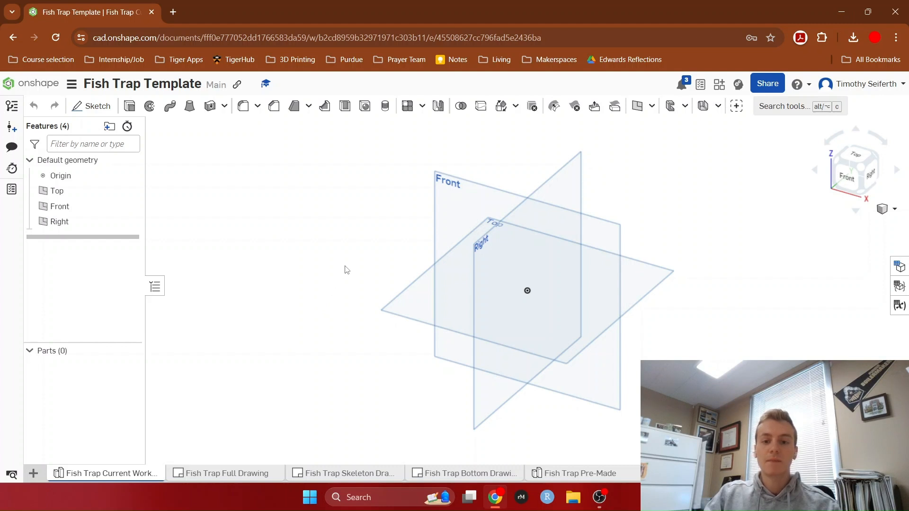
left_click(600, 236)
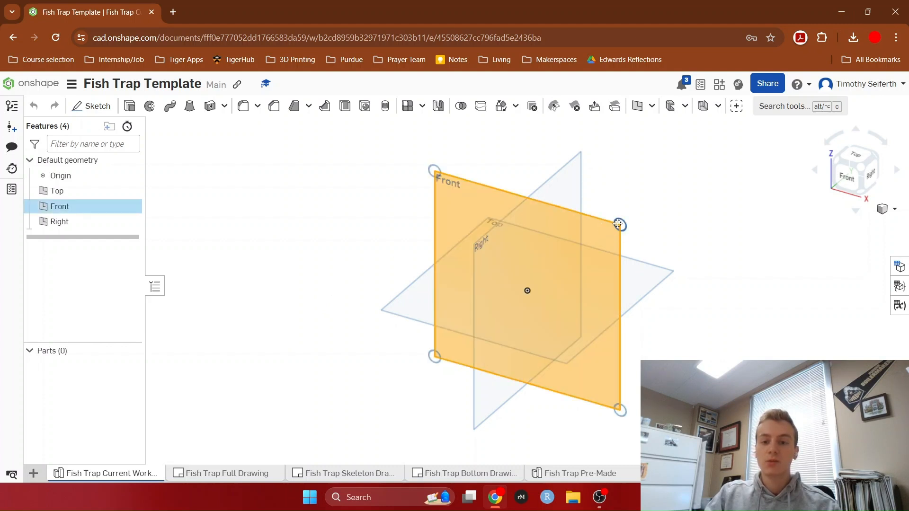
left_click_drag(629, 221, 905, 129)
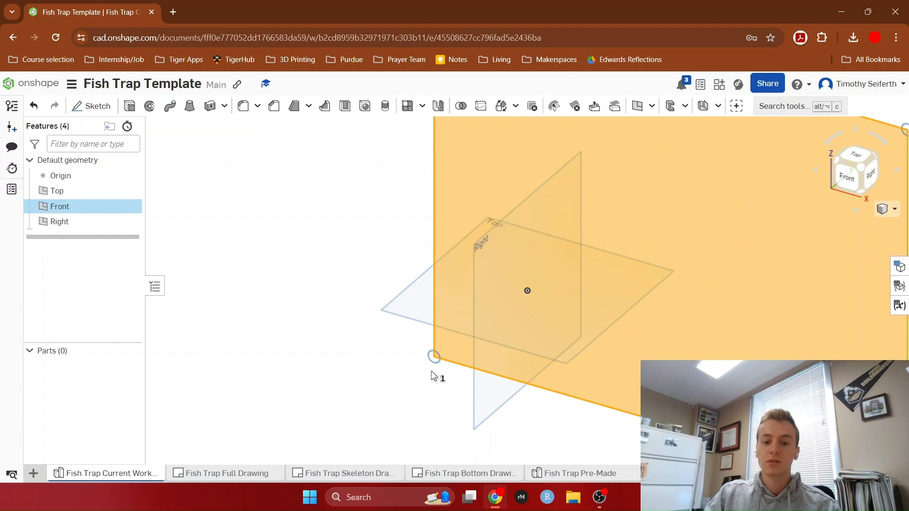
left_click_drag(435, 357, 165, 467)
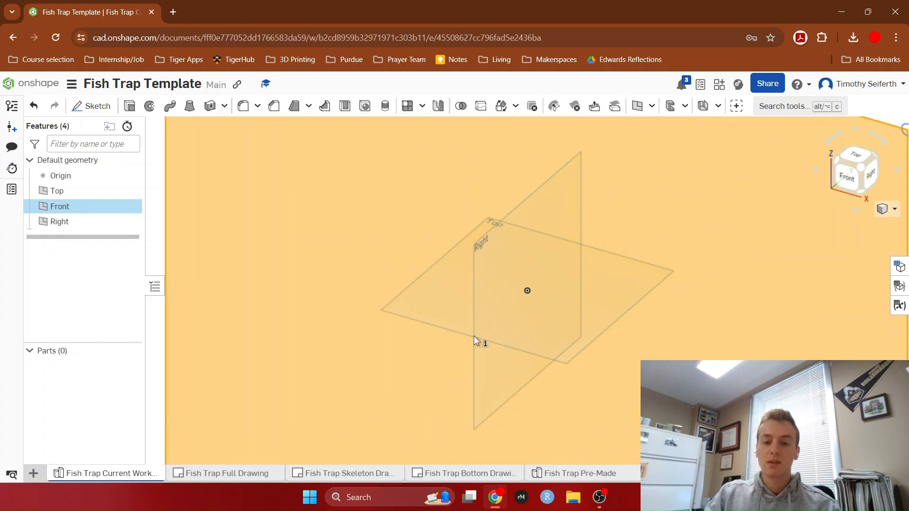
left_click(518, 323)
left_click_drag(673, 272, 904, 251)
left_click_drag(381, 311, 45, 404)
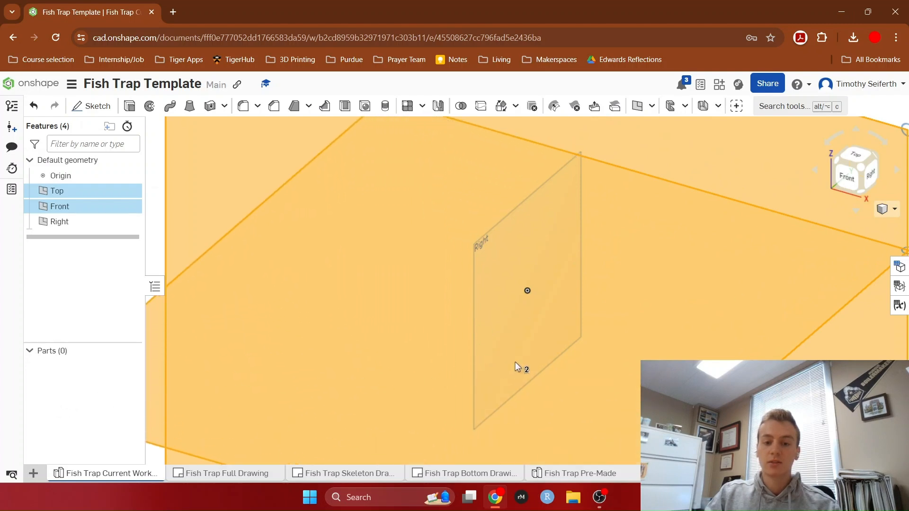
scroll(515, 361, "down", 3)
left_click_drag(713, 306, 753, 293)
left_click(767, 349)
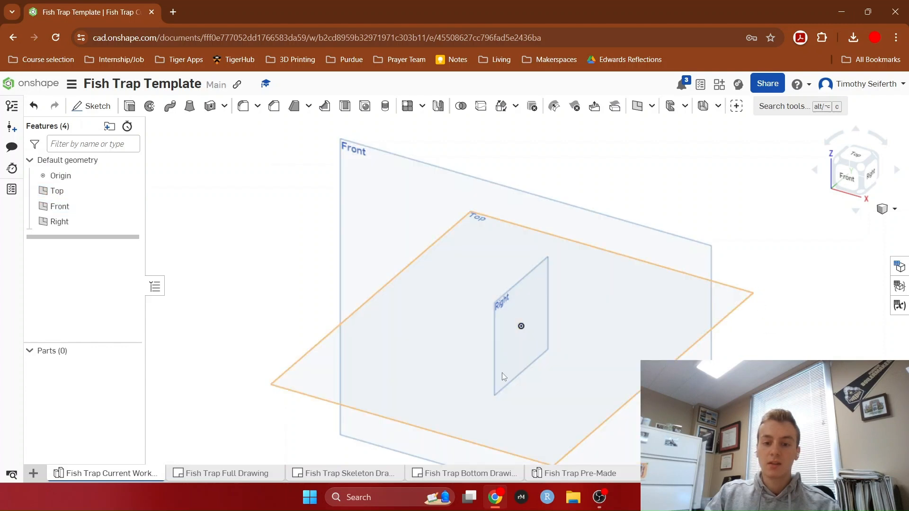
Step: Enlarge the Right plane until it extends past the Front and Top planes
left_click(59, 222)
left_click_drag(492, 300, 219, 232)
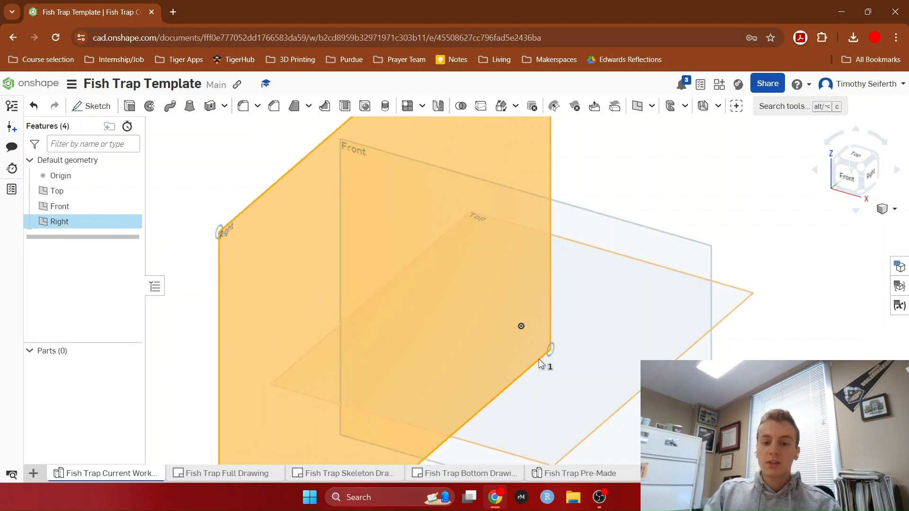
left_click_drag(549, 349, 646, 331)
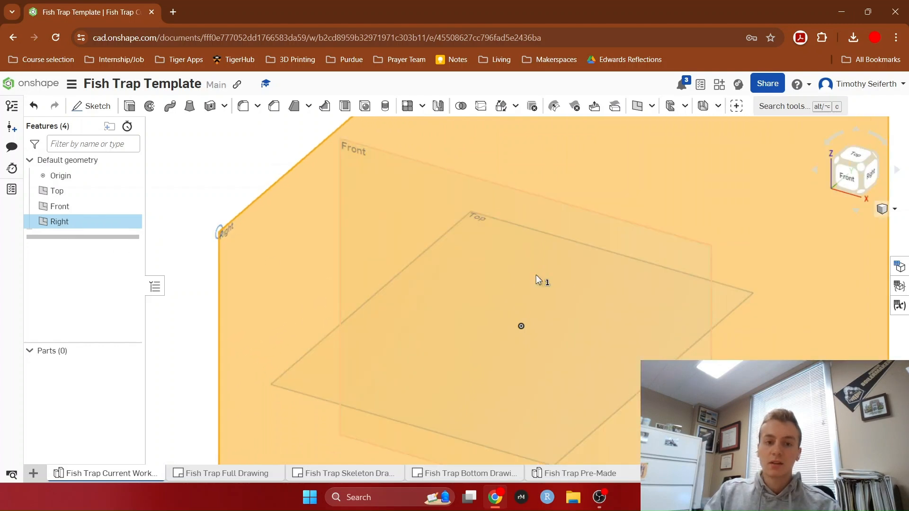
left_click(230, 148)
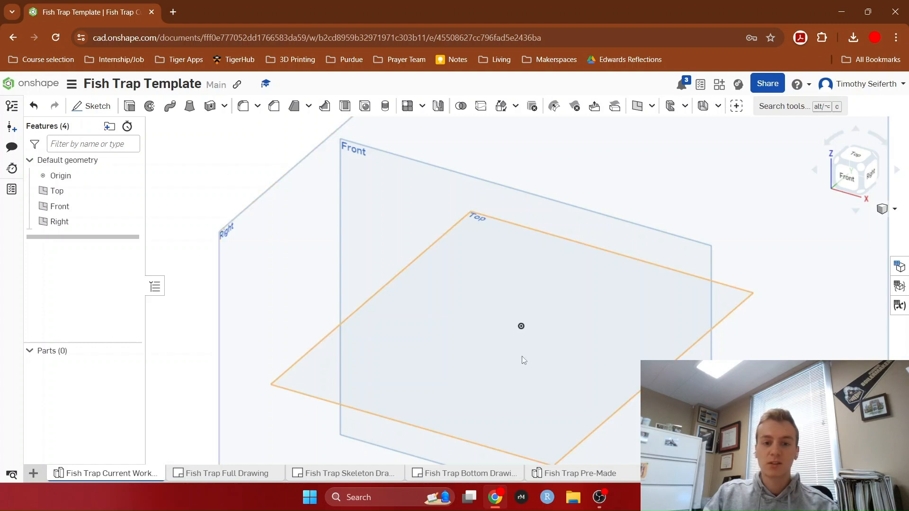
Step: Start a sketch on the Top plane and draw a circle about 14.14 in in diameter centred on the origin
left_click(521, 326)
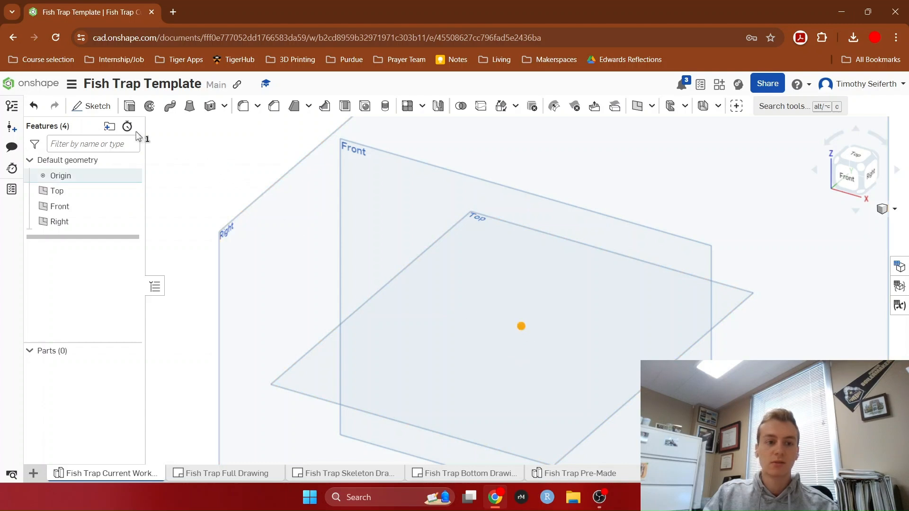
left_click(526, 383)
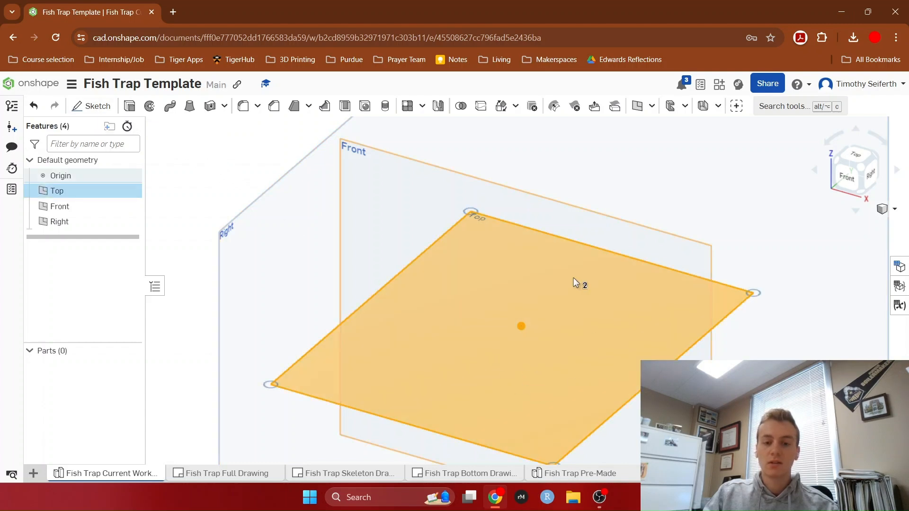
left_click(105, 109)
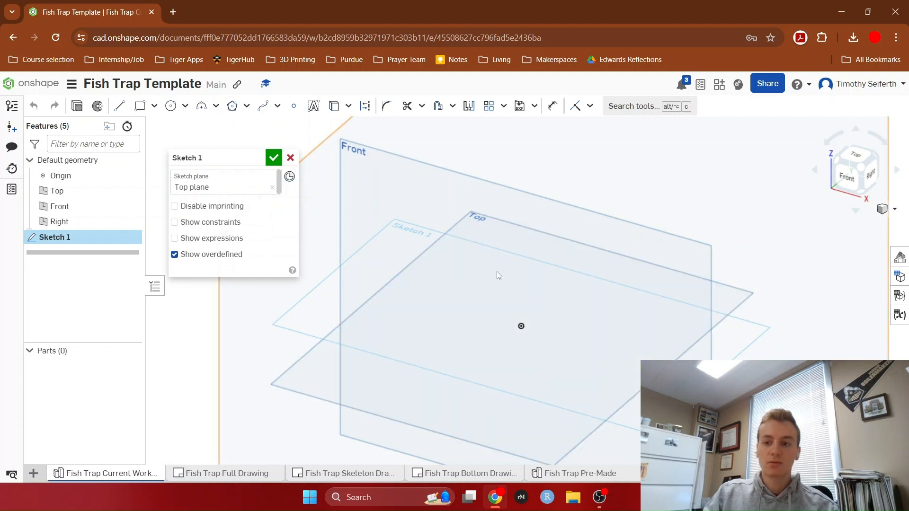
left_click(855, 156)
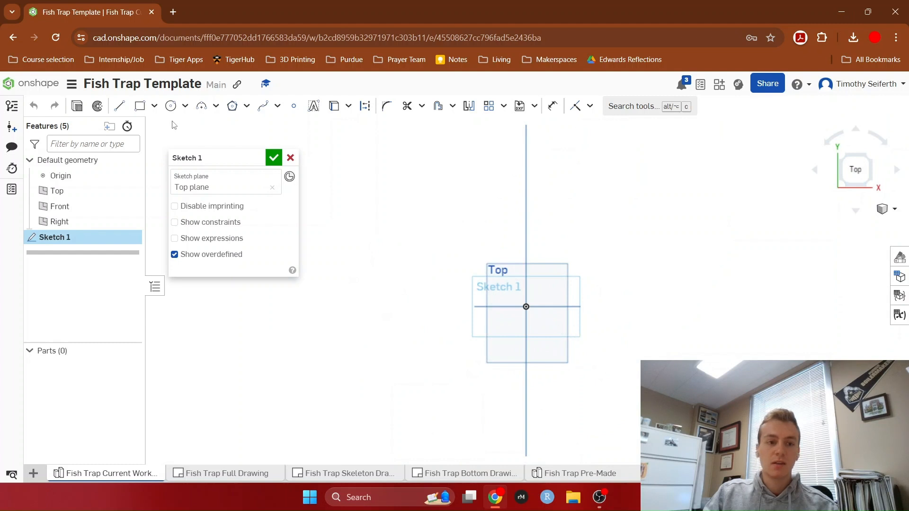
left_click(171, 106)
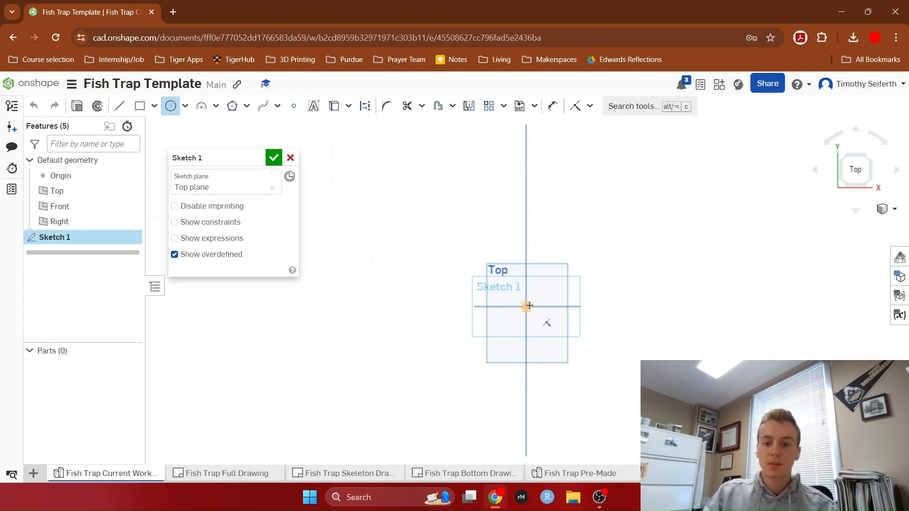
left_click(526, 306)
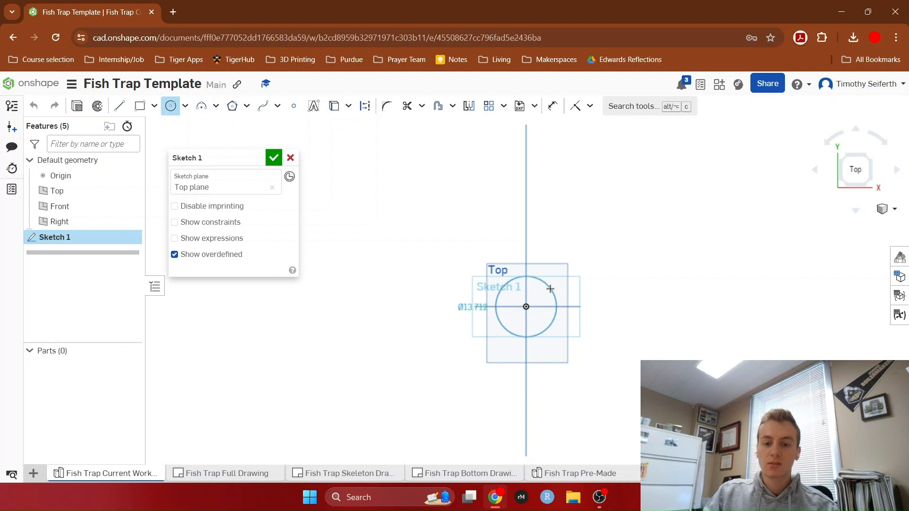
left_click(551, 288)
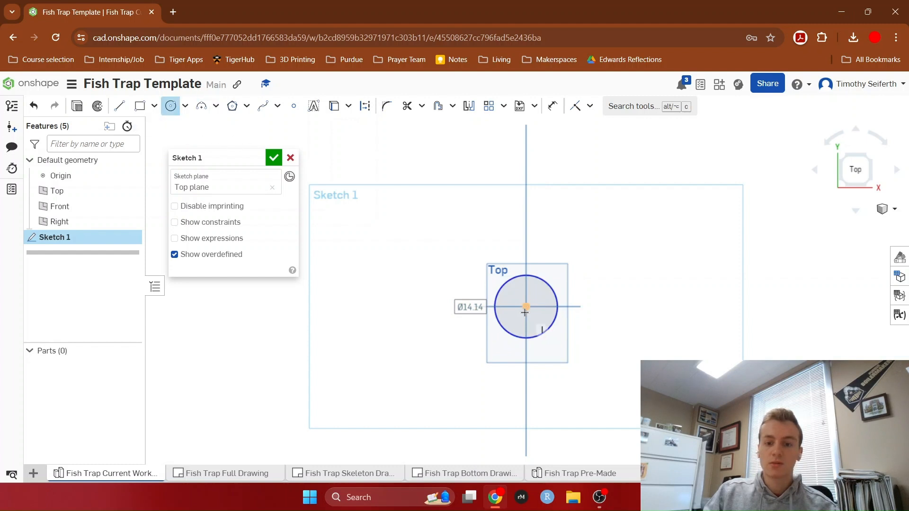
Step: Dimension the circle's diameter to 10 in
left_click(552, 106)
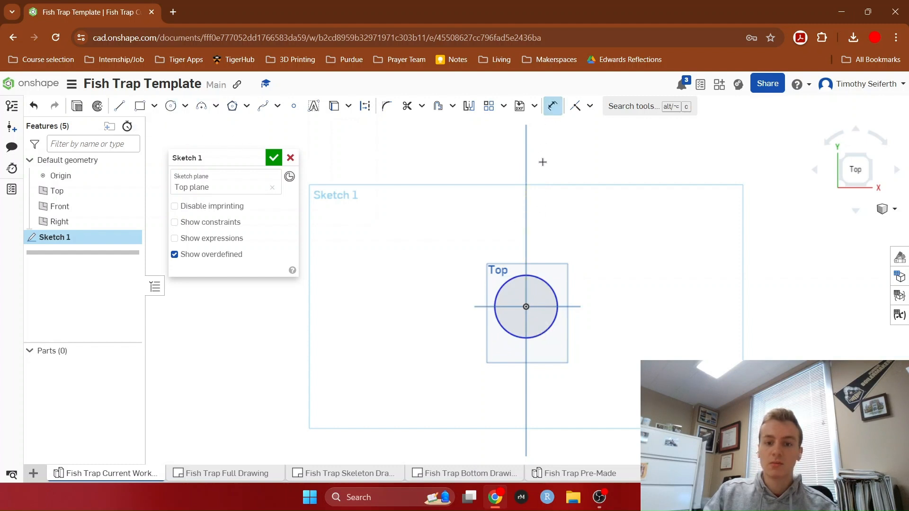
left_click(544, 285)
left_click(616, 283)
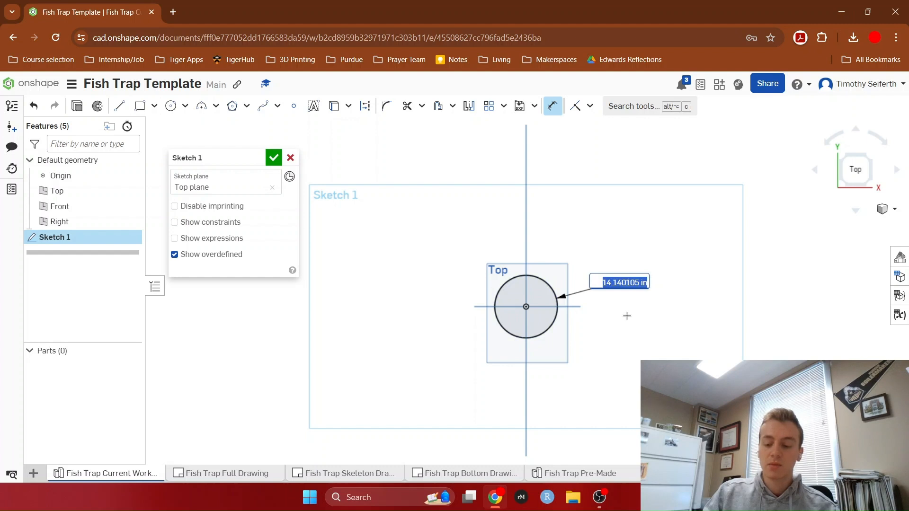
type("10")
key("Return")
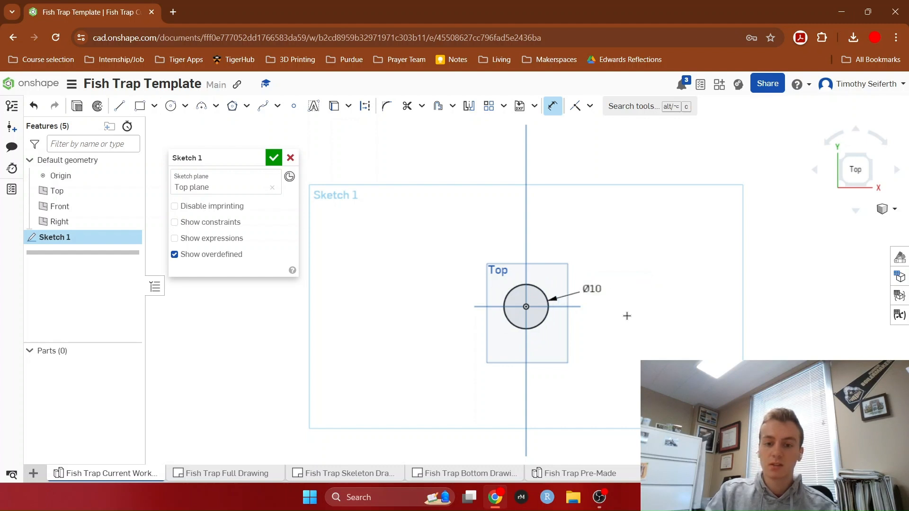
Step: Sketch a second circle about 8.32 in in diameter inside the first, centred on the origin
scroll(527, 307, "up", 1)
scroll(528, 308, "up", 2)
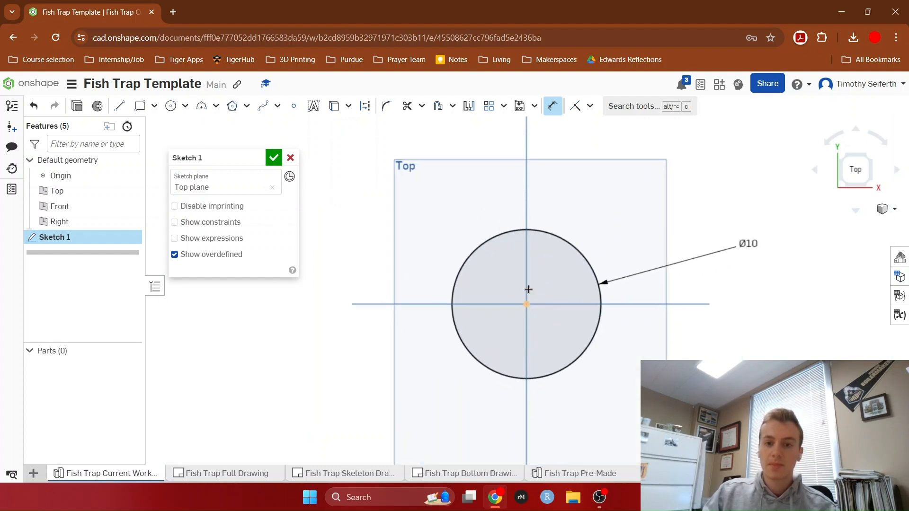
left_click(171, 106)
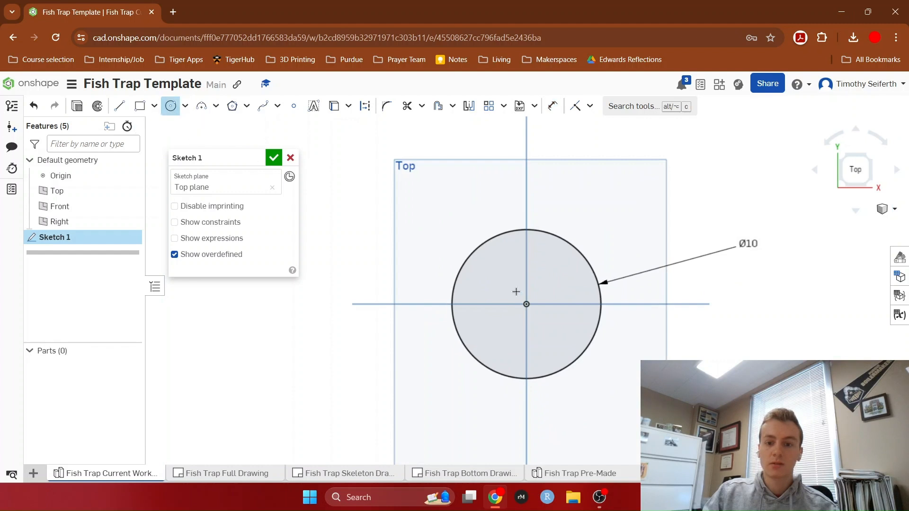
left_click(526, 304)
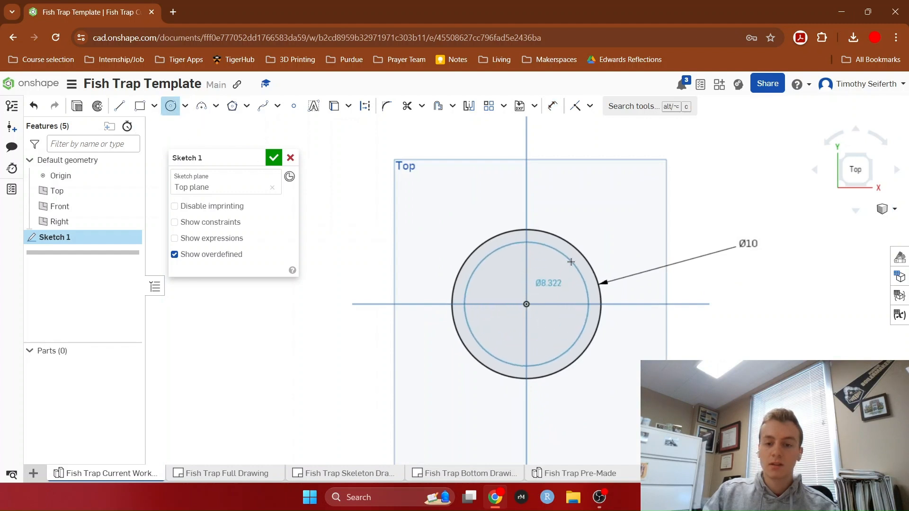
left_click(570, 262)
Step: Dimension the inner circle's diameter to 9 in and finish the sketch
left_click(552, 106)
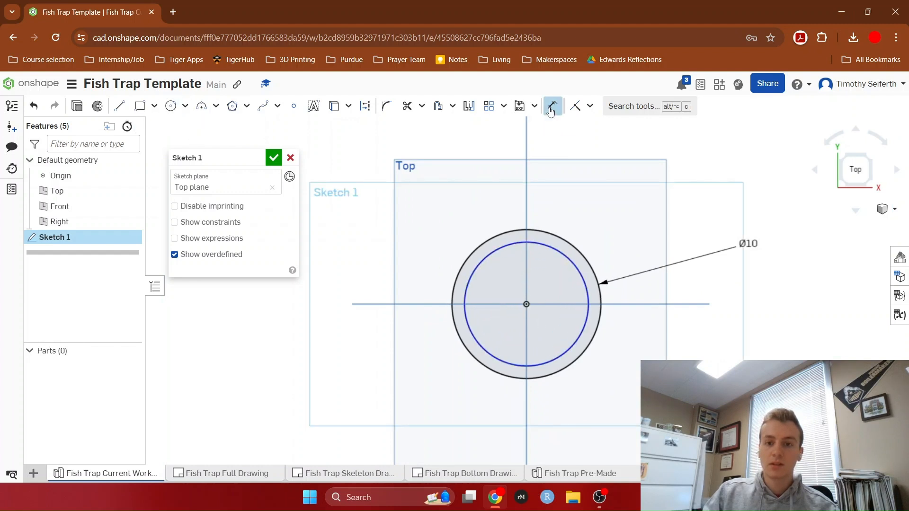
left_click(570, 260)
left_click(616, 217)
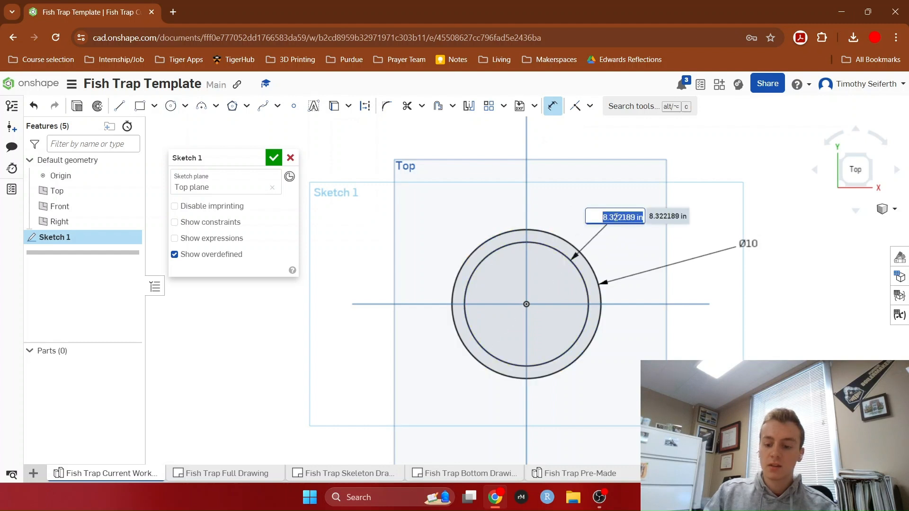
type("9")
key("Return")
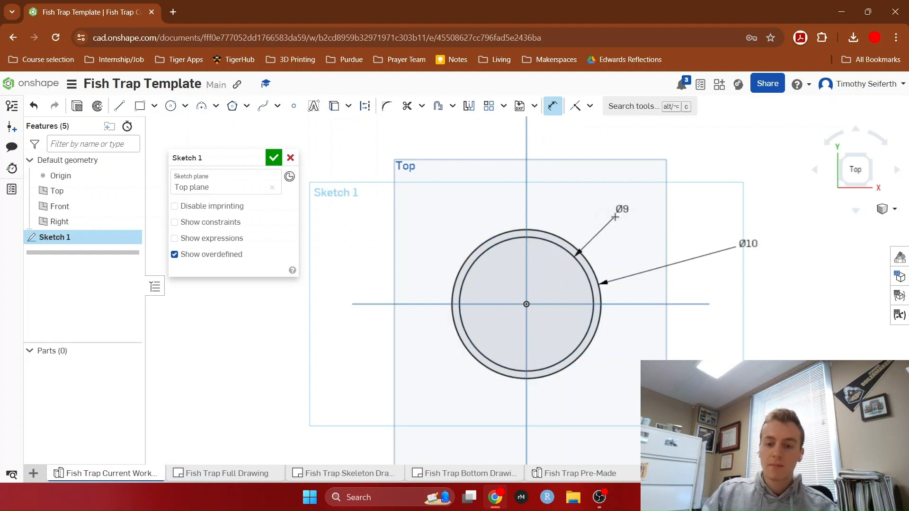
scroll(577, 258, "up", 3)
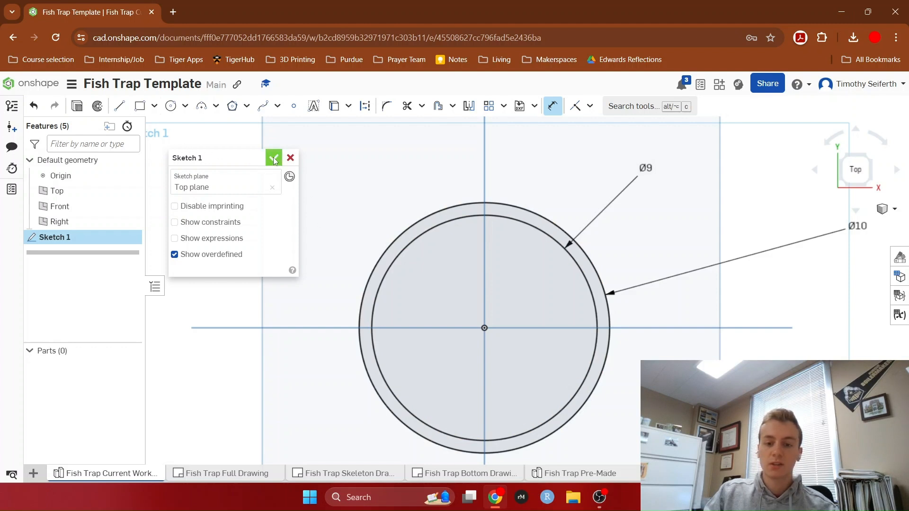
left_click(273, 159)
scroll(667, 345, "up", 2)
scroll(648, 347, "down", 5)
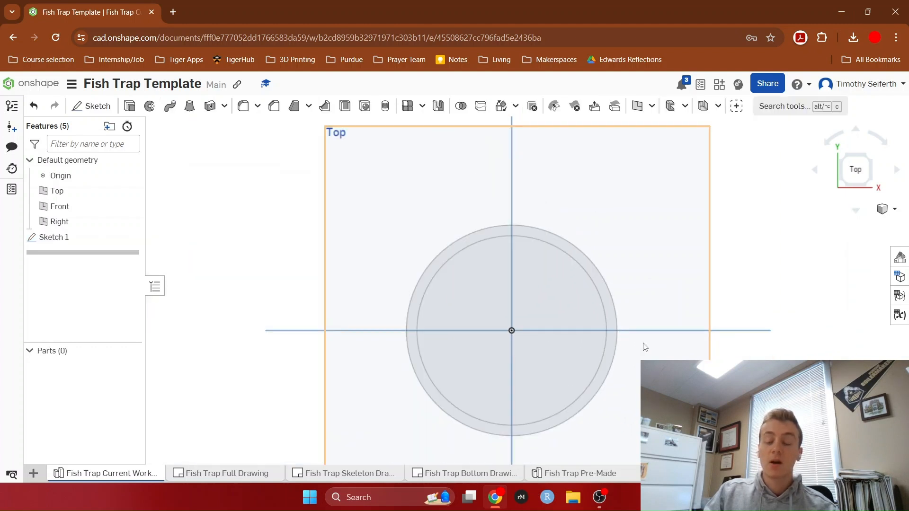
right_click_drag(790, 349, 811, 307)
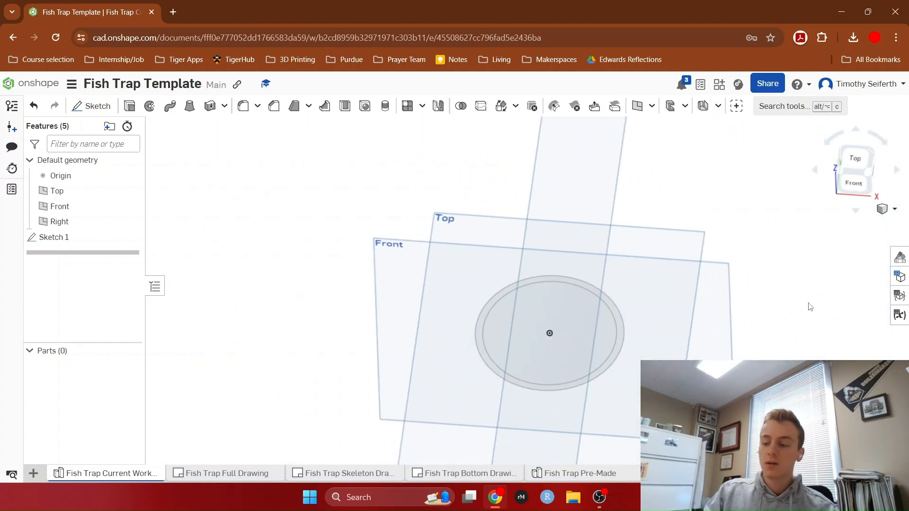
middle_click_drag(810, 307, 752, 311)
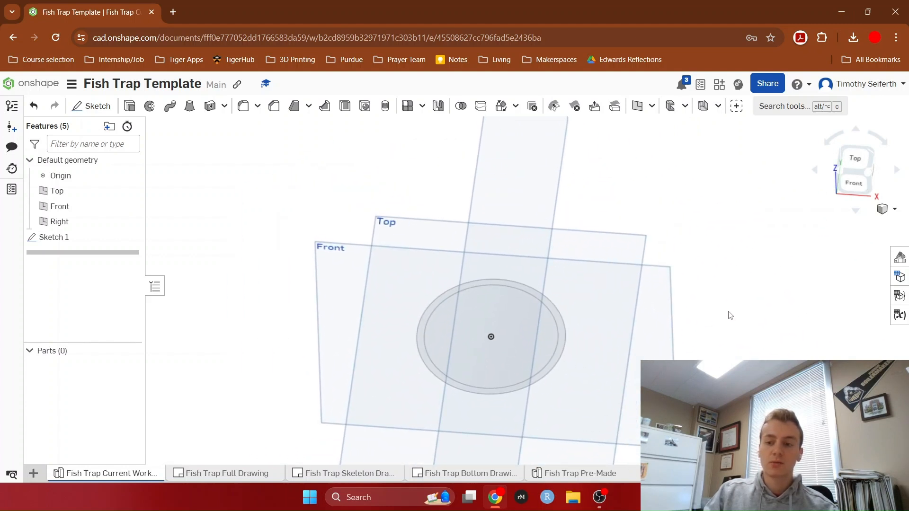
right_click_drag(736, 312, 752, 243)
right_click_drag(634, 352, 632, 355)
scroll(632, 355, "up", 4)
scroll(412, 357, "up", 1)
scroll(411, 355, "down", 6)
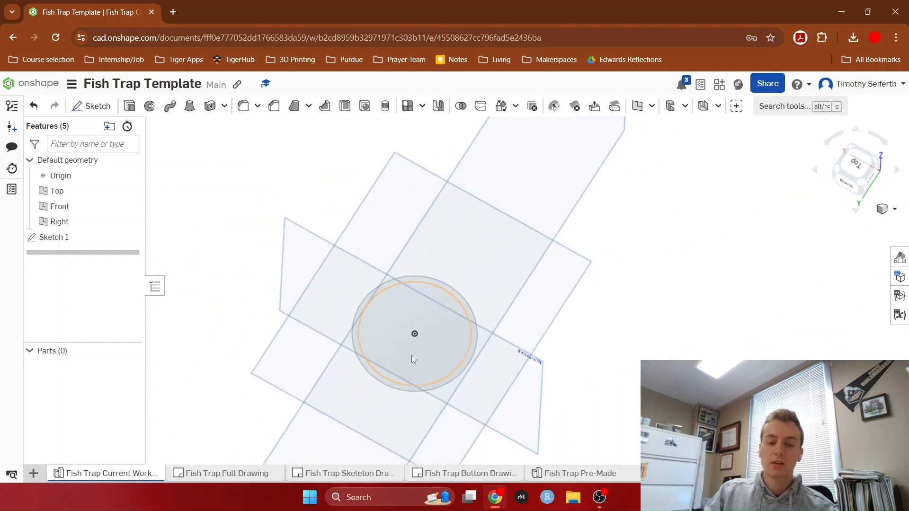
scroll(411, 355, "up", 4)
right_click_drag(786, 335, 734, 330)
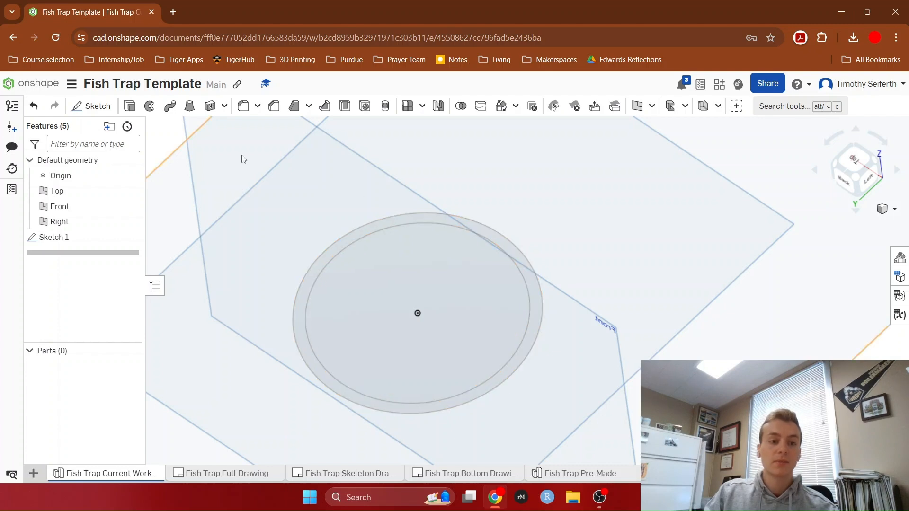
Step: Extrude the ring-shaped region between the two base circles 0.5 in upward as a new solid
left_click(130, 107)
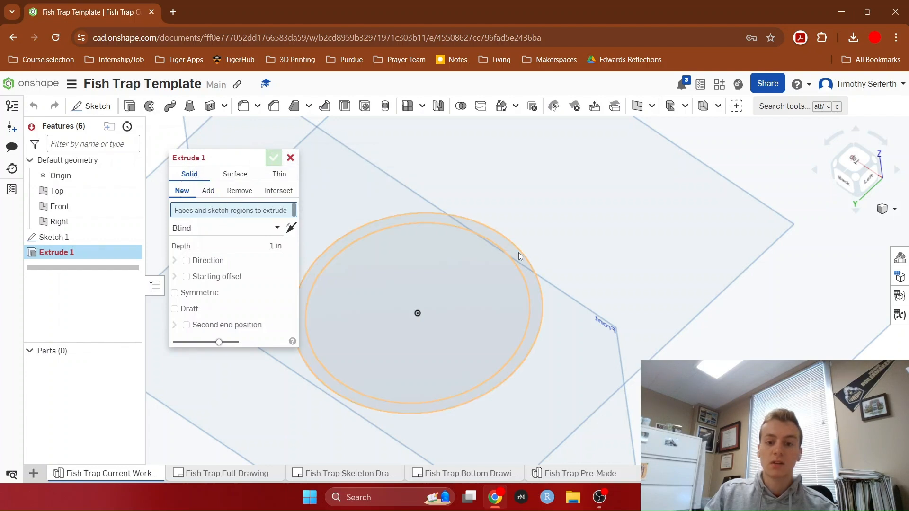
left_click(527, 271)
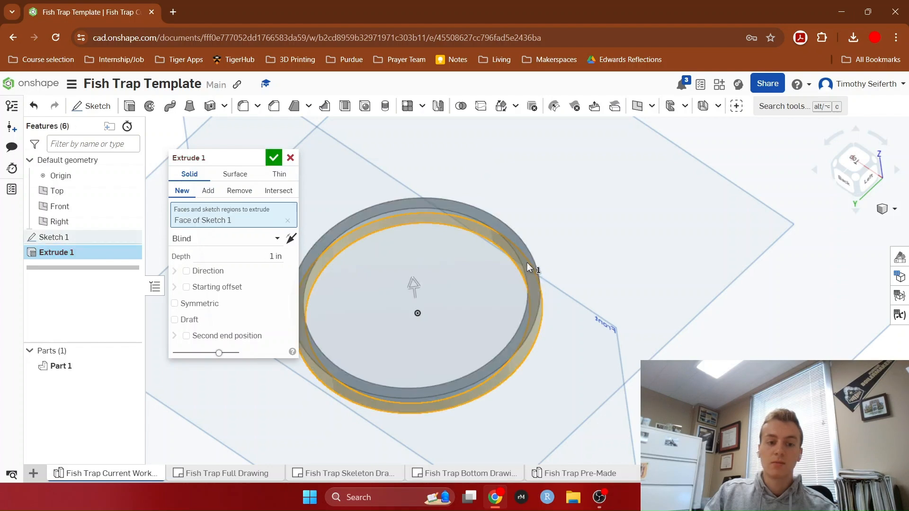
left_click(527, 263)
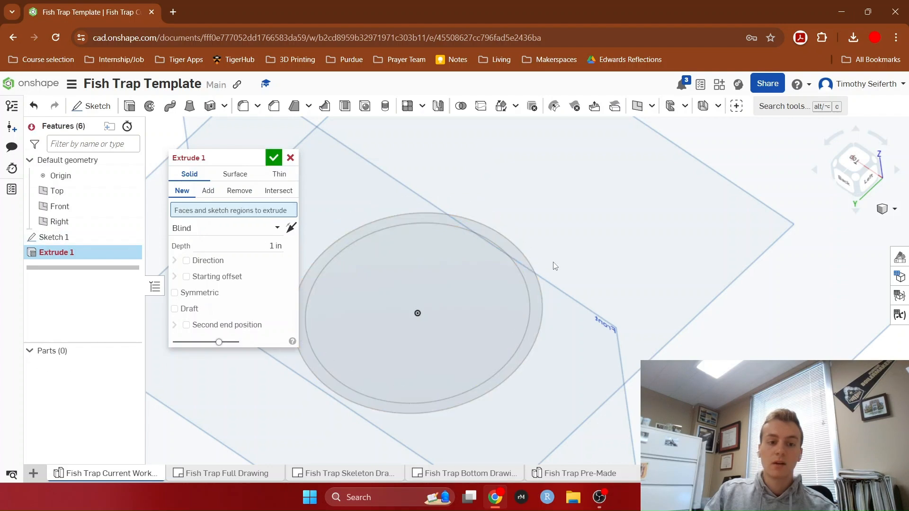
left_click(525, 272)
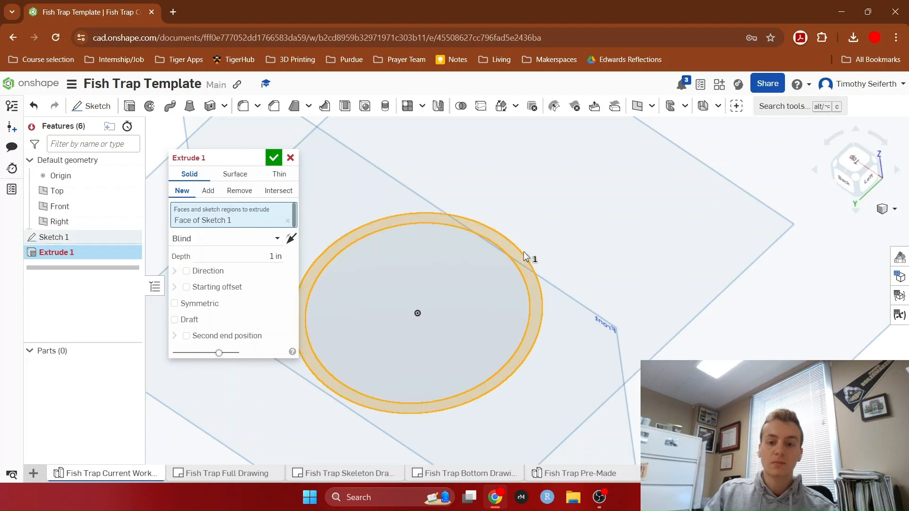
left_click(241, 256)
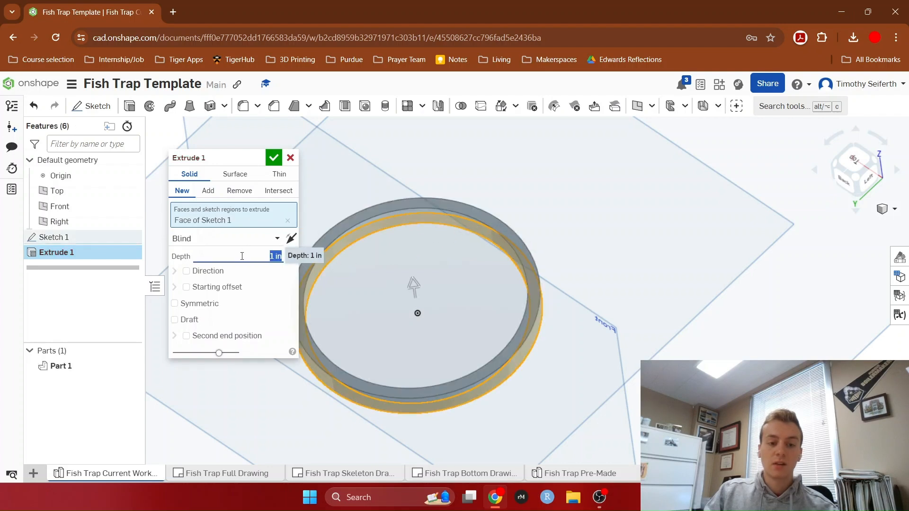
type("0.5")
key("Return")
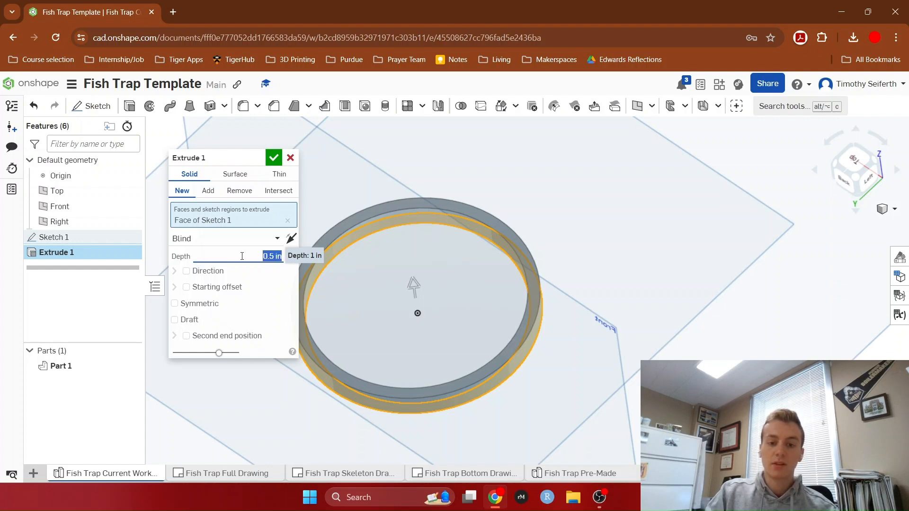
right_click_drag(499, 426, 477, 408)
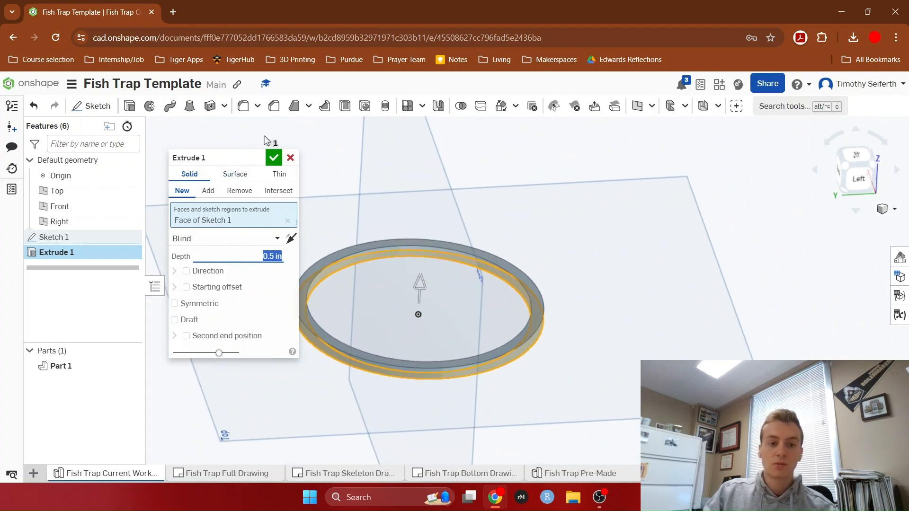
left_click(273, 160)
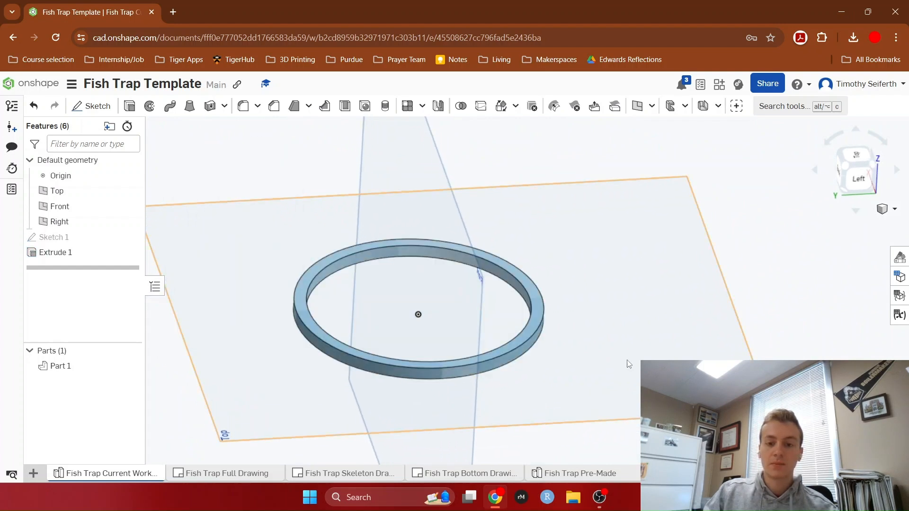
Step: Create a plane offset 7 in above the top face of the base ring
mouse_move(631, 350)
right_mouse_down()
mouse_move(609, 370)
mouse_move(629, 335)
right_mouse_up()
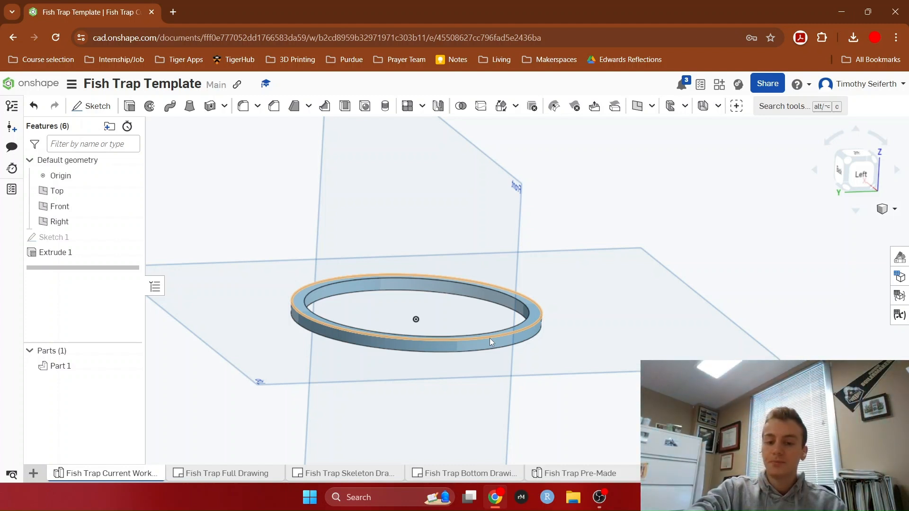
right_click_drag(615, 298, 606, 299)
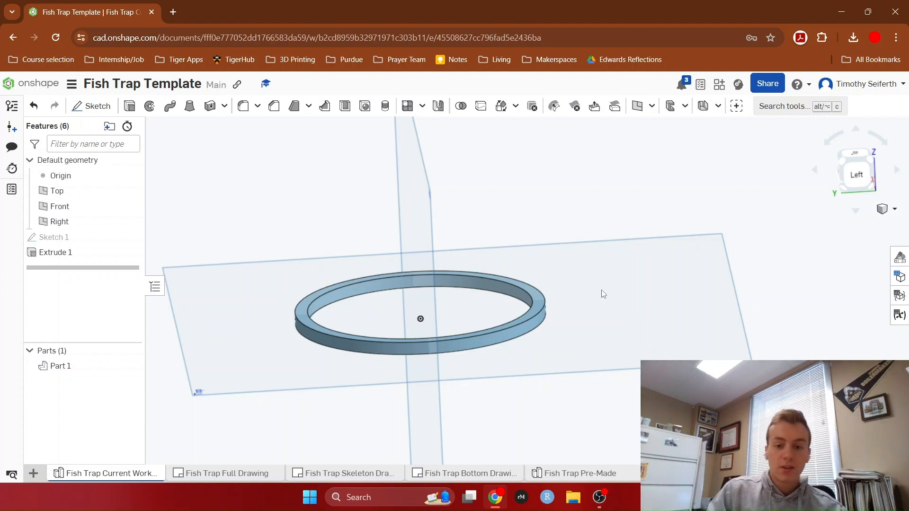
left_click(539, 303)
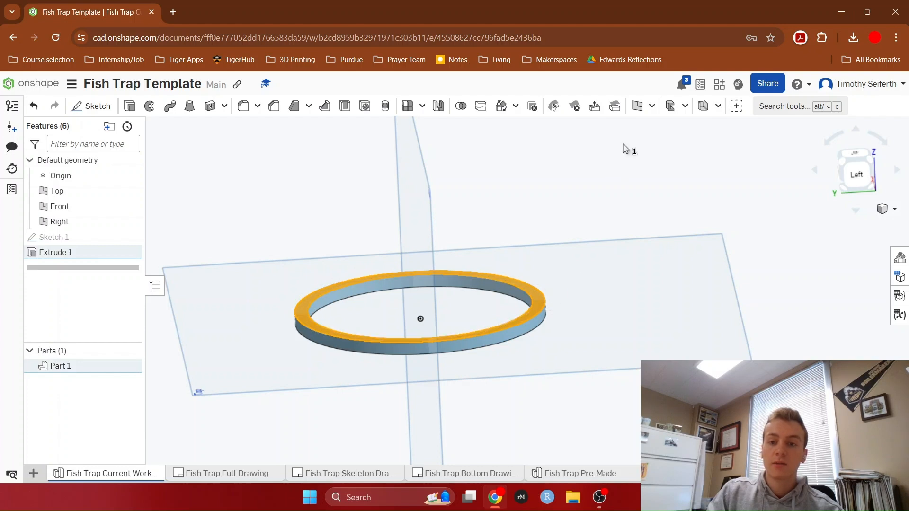
left_click(638, 107)
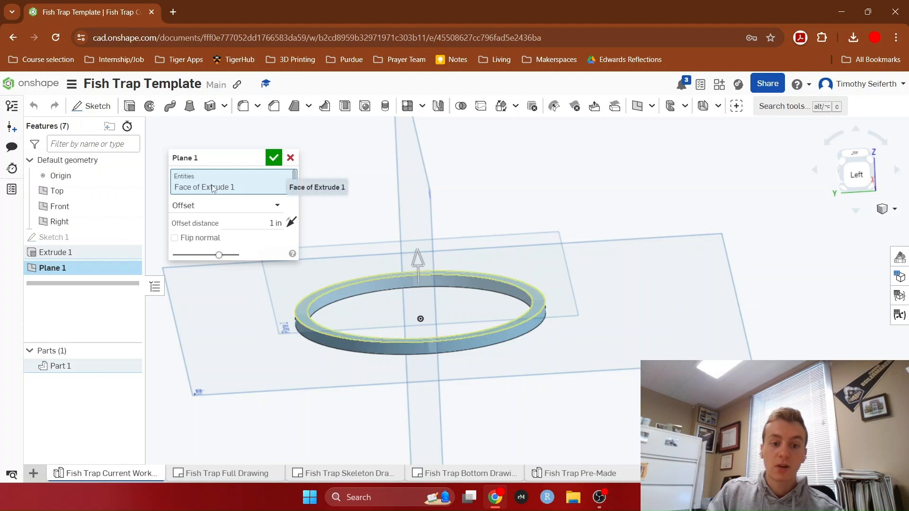
key("shift+3")
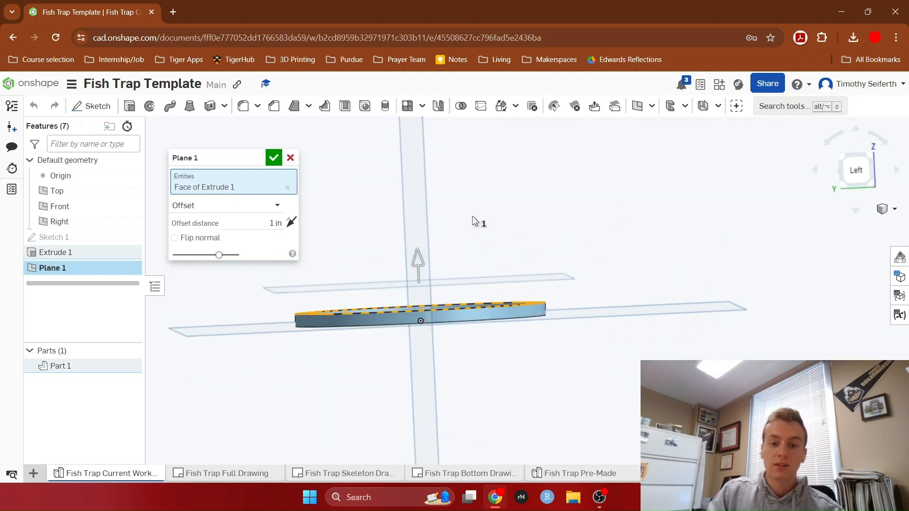
left_click(264, 225)
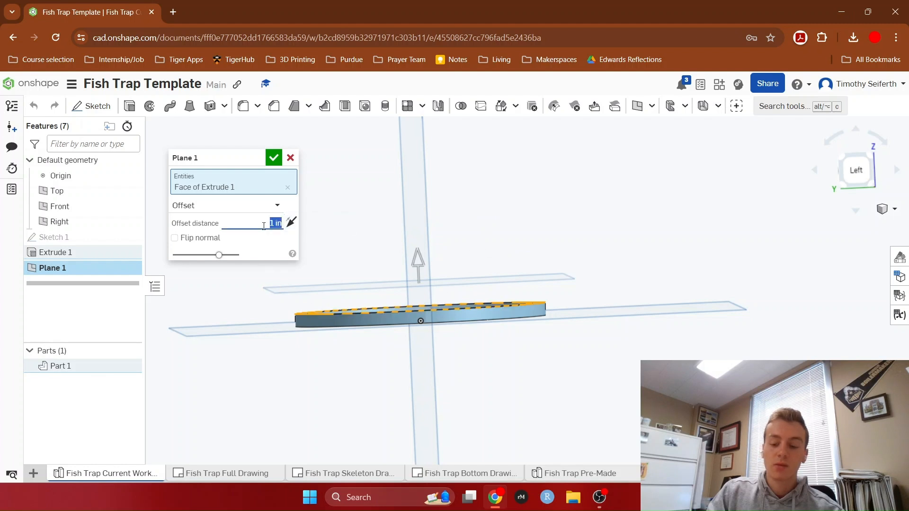
type("7")
key("Return")
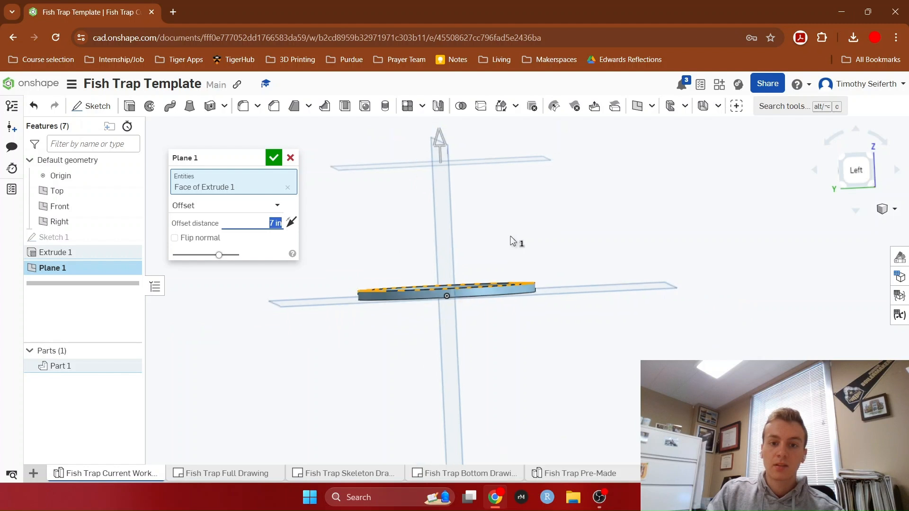
mouse_move(510, 225)
right_mouse_down()
mouse_move(504, 233)
mouse_move(514, 235)
right_mouse_up()
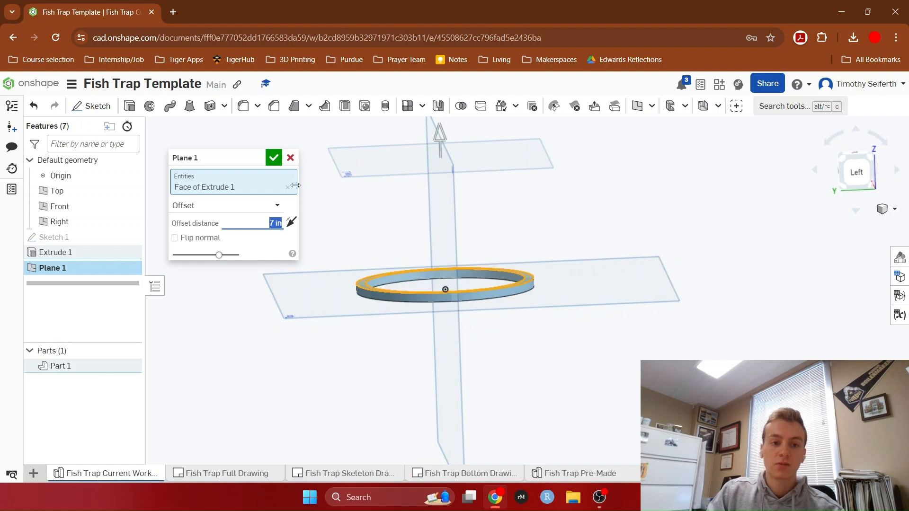
left_click(274, 158)
Step: Start a sketch on the offset plane and draw two concentric circles about 4.1 in and 3.2 in in diameter, centred on the origin
right_click_drag(340, 202, 339, 209)
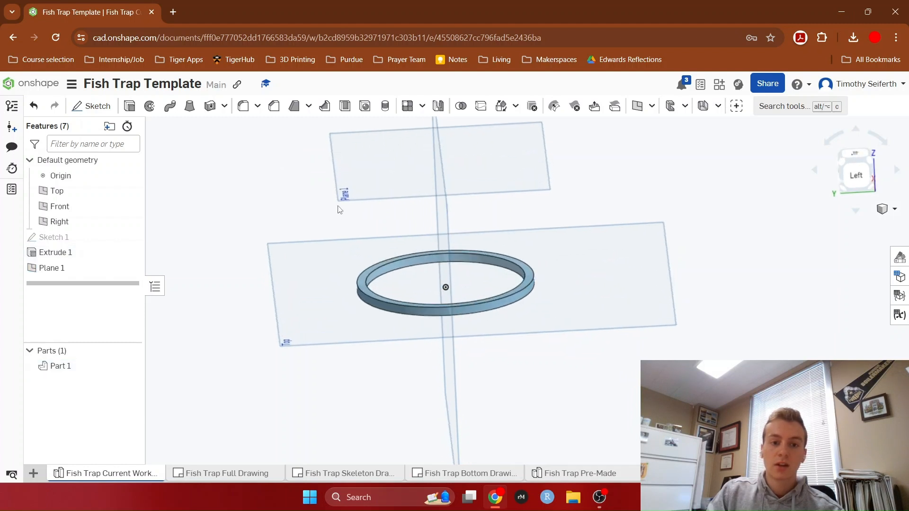
right_click_drag(614, 170, 617, 174)
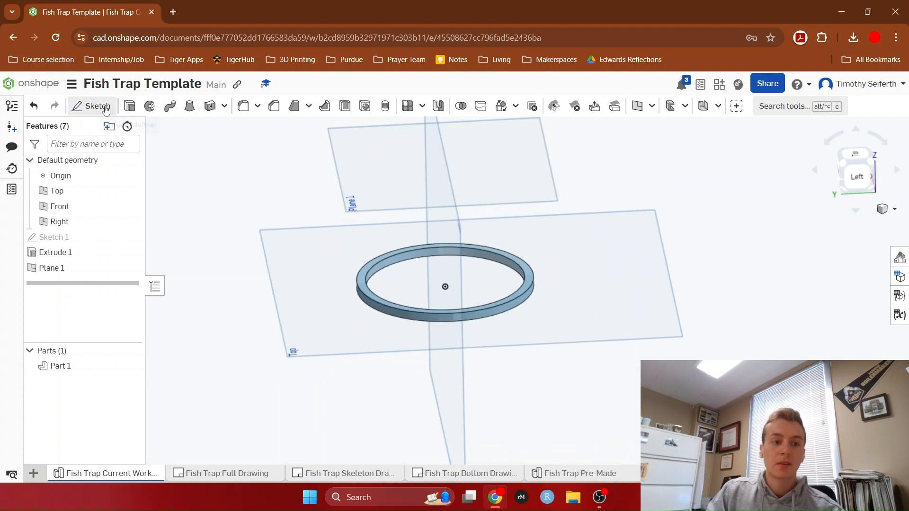
left_click(91, 106)
left_click(503, 180)
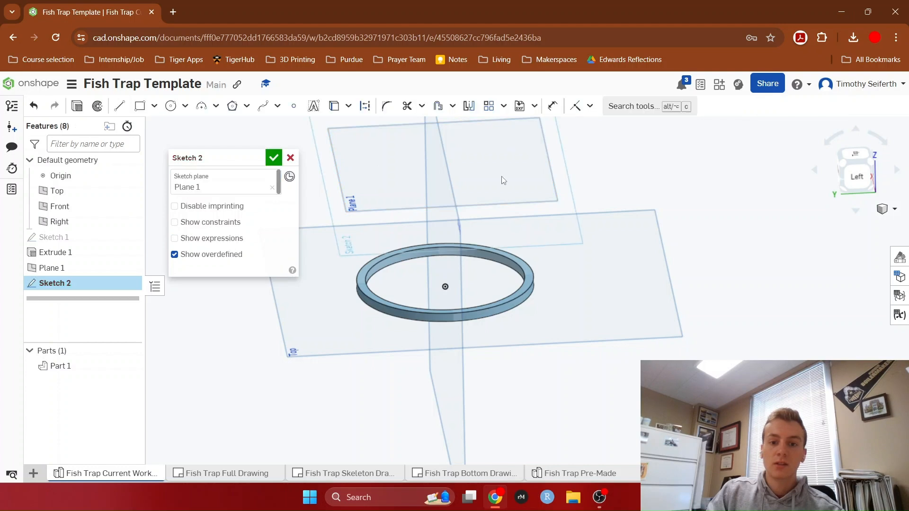
left_click(855, 154)
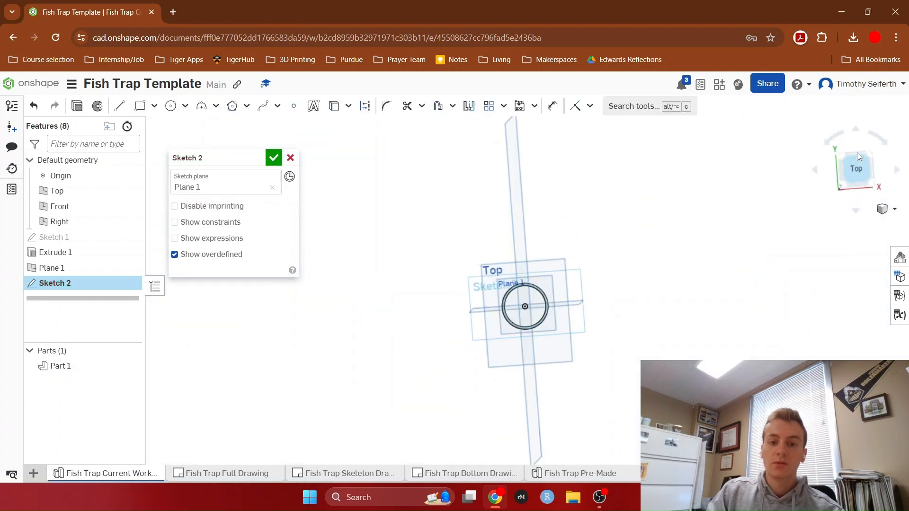
scroll(526, 311, "up", 10)
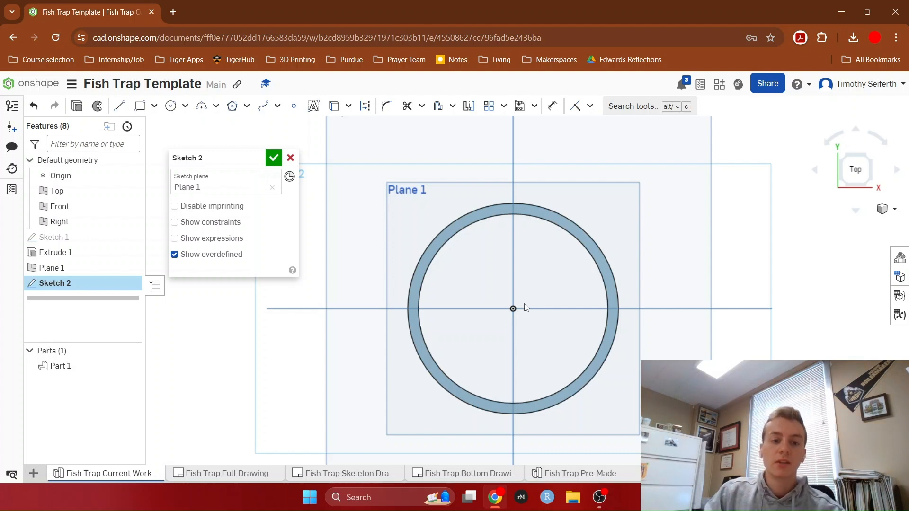
left_click(170, 105)
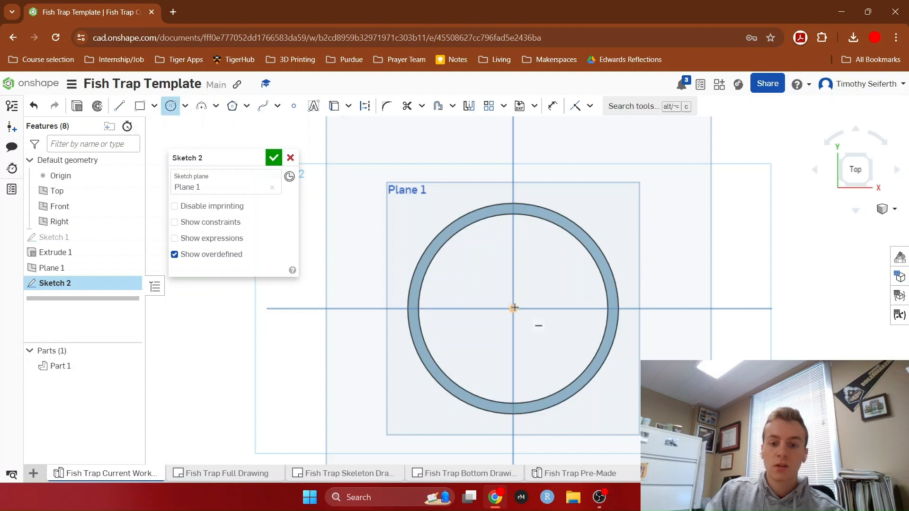
left_click(514, 308)
left_click(543, 279)
left_click(513, 309)
left_click(537, 285)
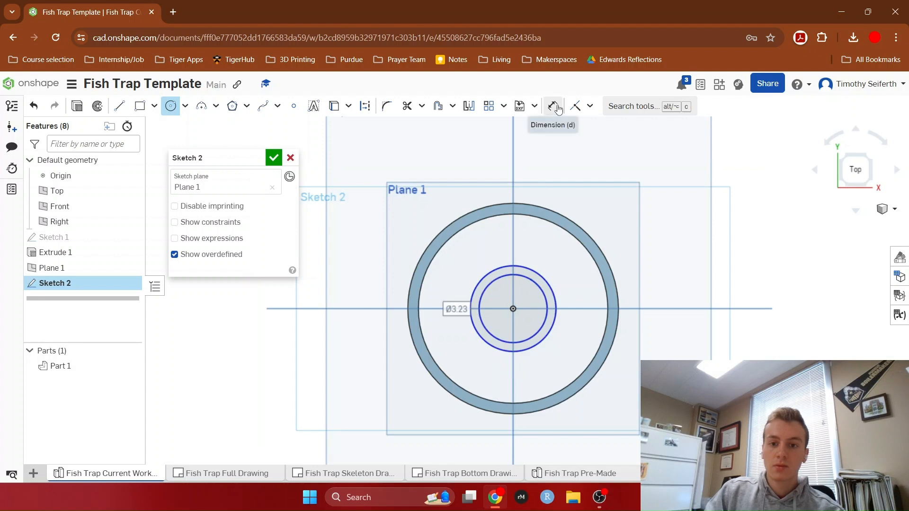
Step: Dimension the diameter of the larger circle on the offset plane to 4 in
left_click(553, 105)
left_click(545, 273)
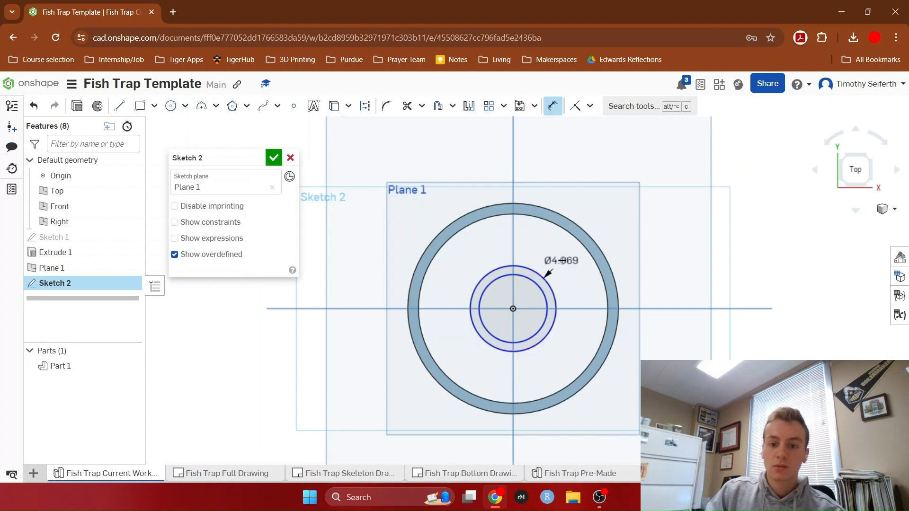
left_click(573, 261)
type("4")
key("Return")
Step: Dimension the smaller circle's diameter to 3 in and finish the sketch on the offset plane
left_click(545, 297)
left_click(584, 292)
type("3")
key("Return")
right_click_drag(658, 345, 660, 317)
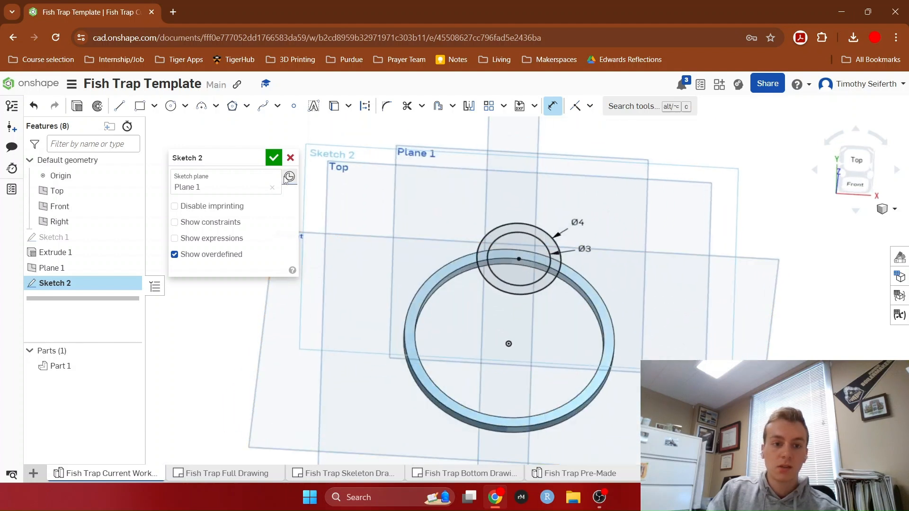
left_click(273, 158)
Step: Extrude the ring-shaped region between the 4 in and 3 in circles 0.5 in upward as a new part
right_click_drag(787, 319, 788, 321)
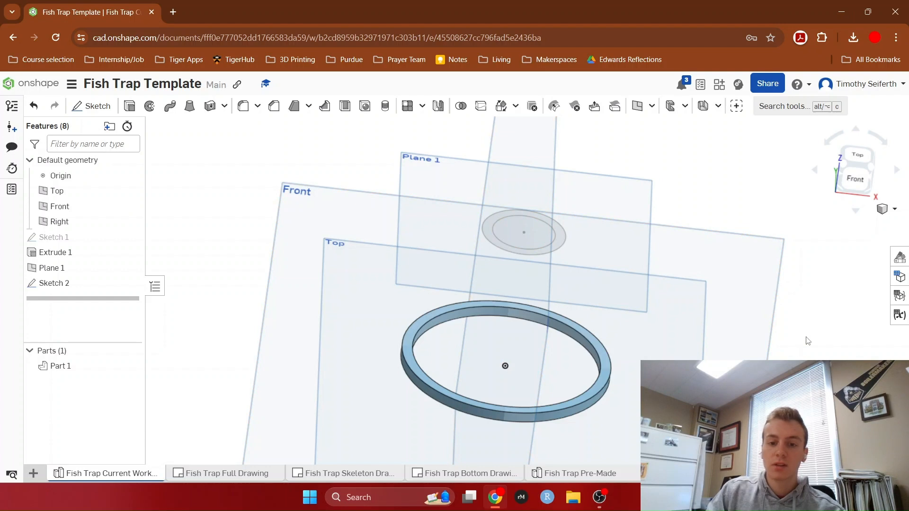
right_click_drag(815, 337, 815, 328)
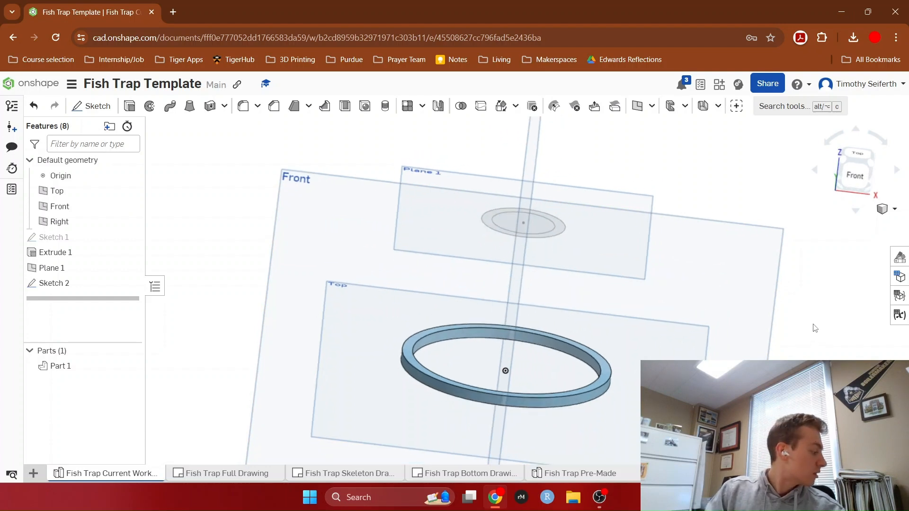
left_click(130, 106)
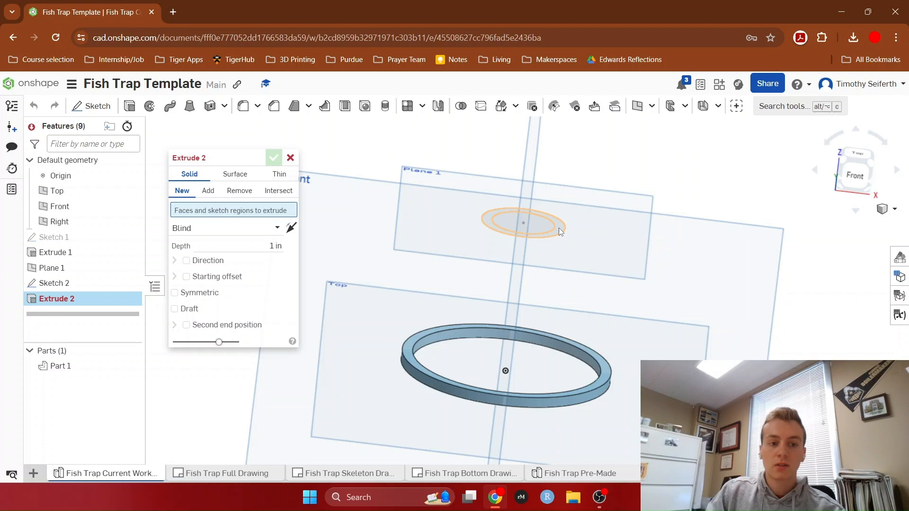
left_click(559, 228)
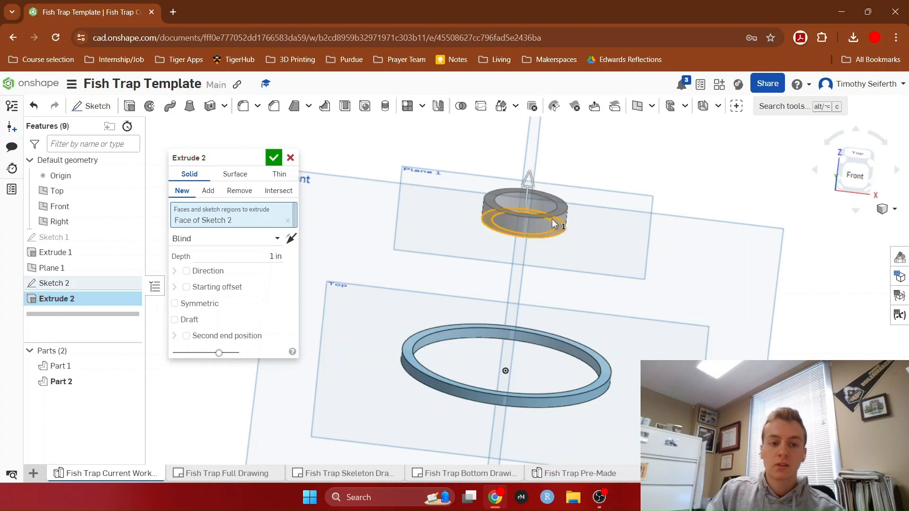
left_click(255, 258)
key("BackSpace")
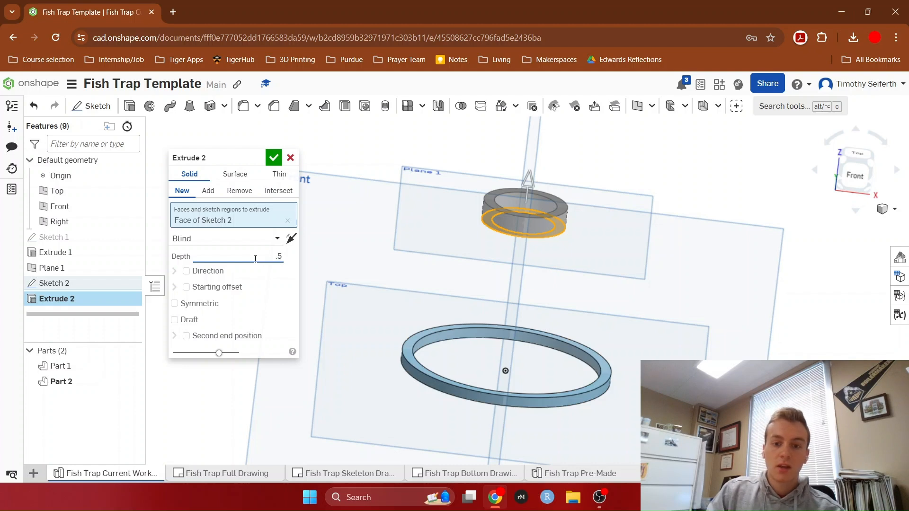
key("Return")
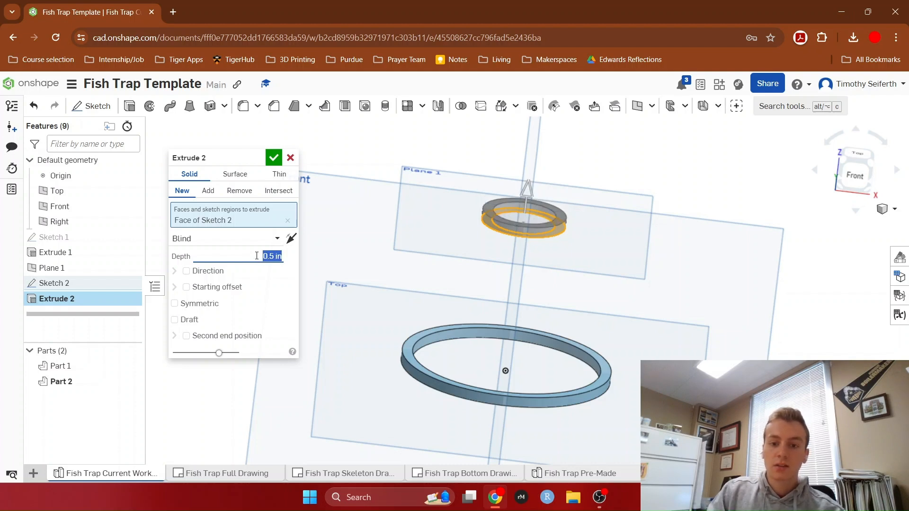
left_click(274, 161)
mouse_move(813, 306)
right_mouse_down()
mouse_move(814, 297)
mouse_move(808, 306)
right_mouse_up()
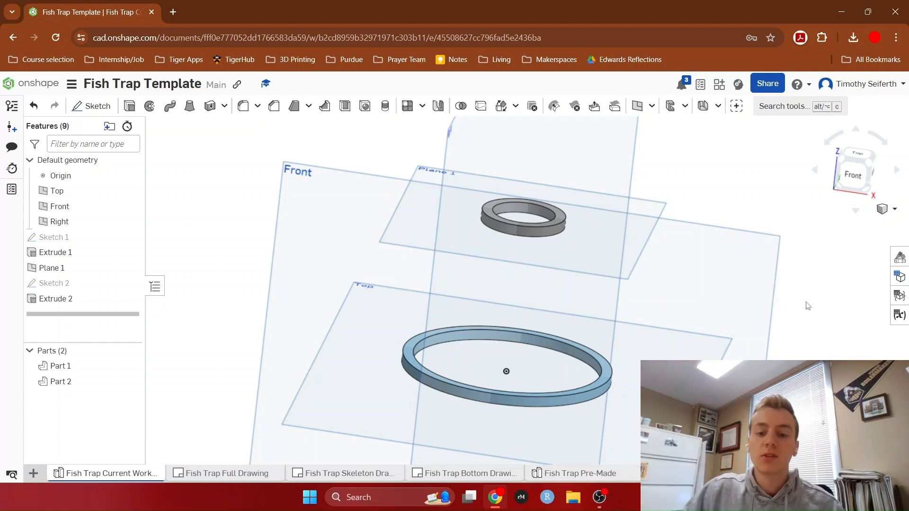
right_click_drag(813, 303, 810, 315)
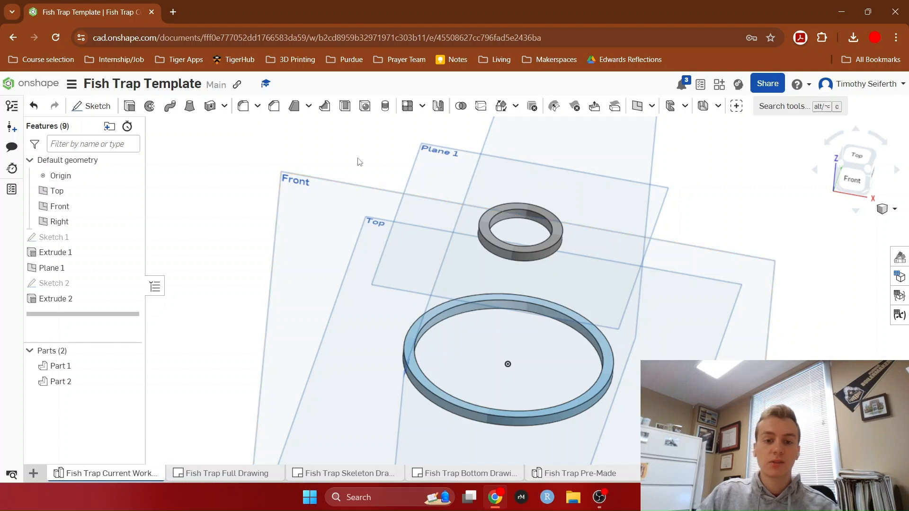
Step: Start a new sketch on the Front plane for the profile connecting to the two rings
left_click(91, 105)
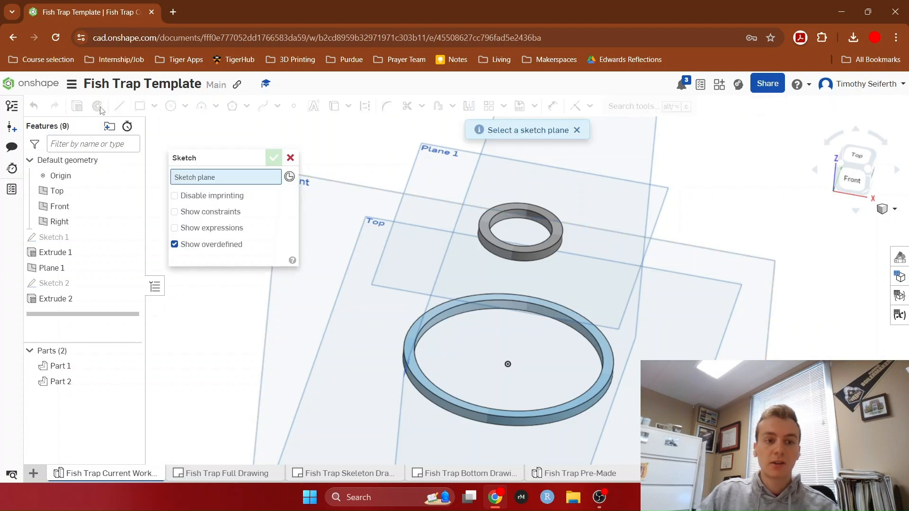
left_click(761, 300)
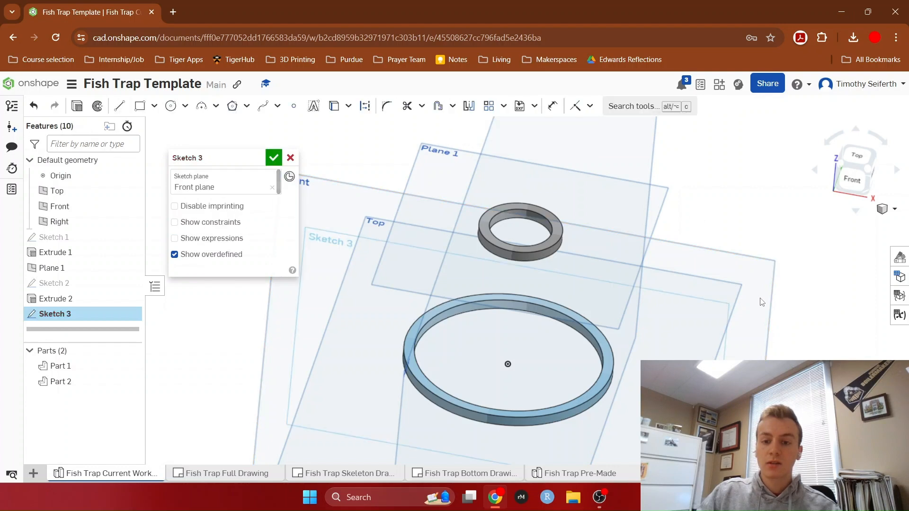
left_click(852, 182)
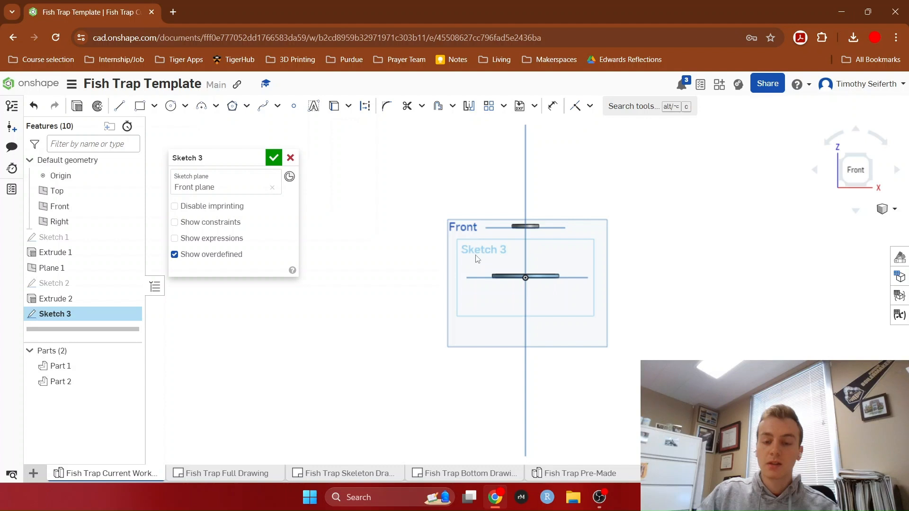
scroll(561, 238, "down", 1)
scroll(560, 239, "up", 5)
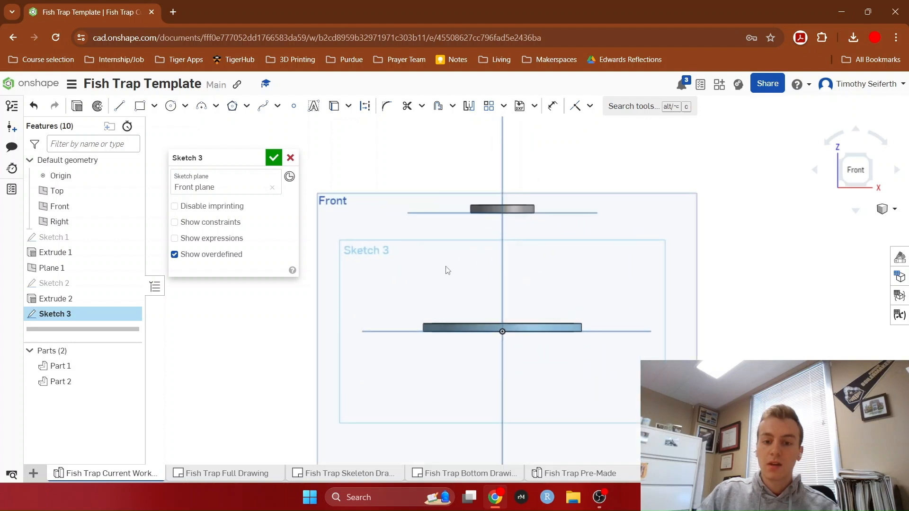
scroll(511, 256, "up", 2)
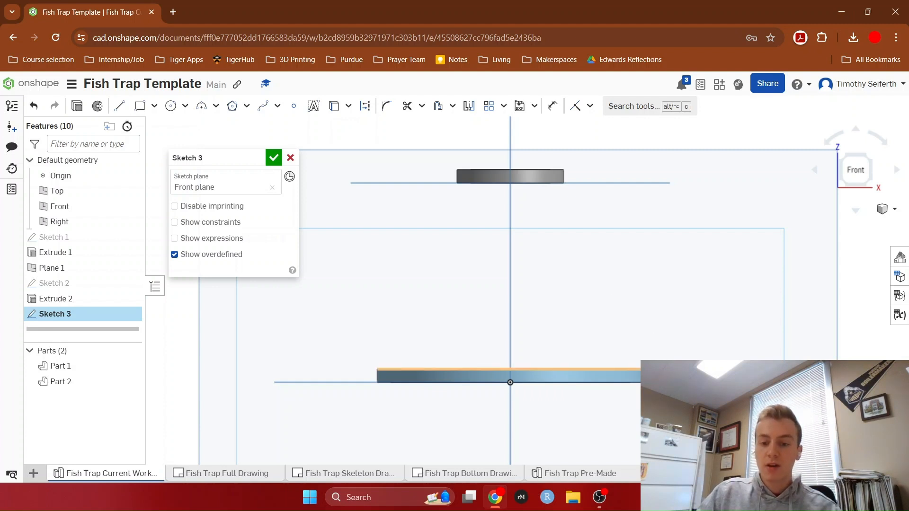
right_click_drag(606, 299, 602, 318)
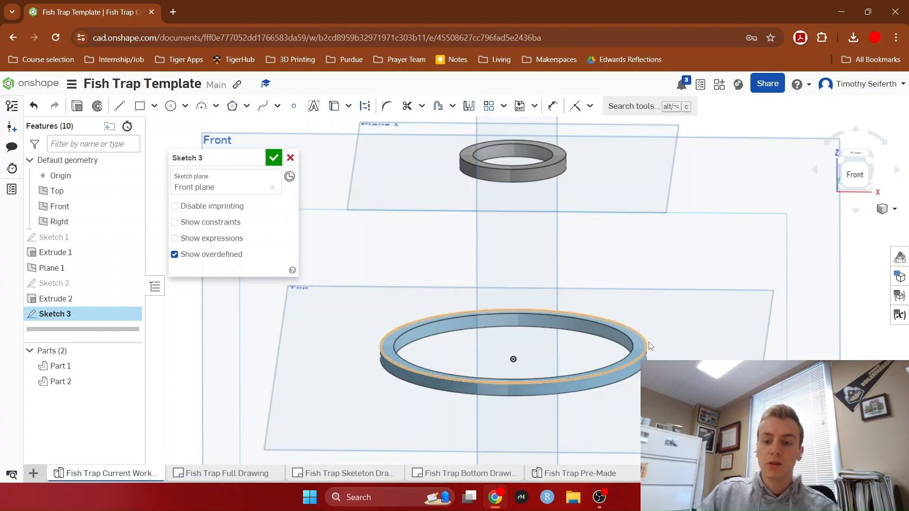
scroll(676, 303, "down", 3)
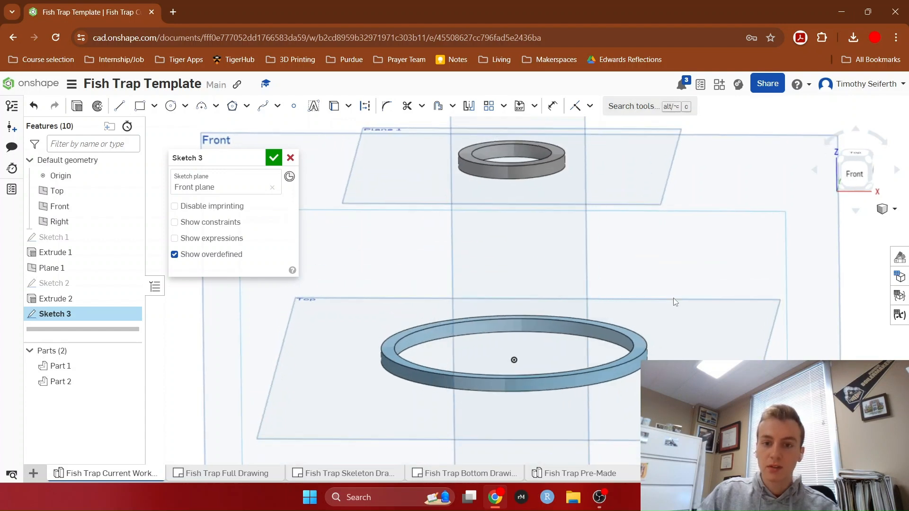
middle_click_drag(805, 267, 777, 305)
scroll(537, 301, "up", 3)
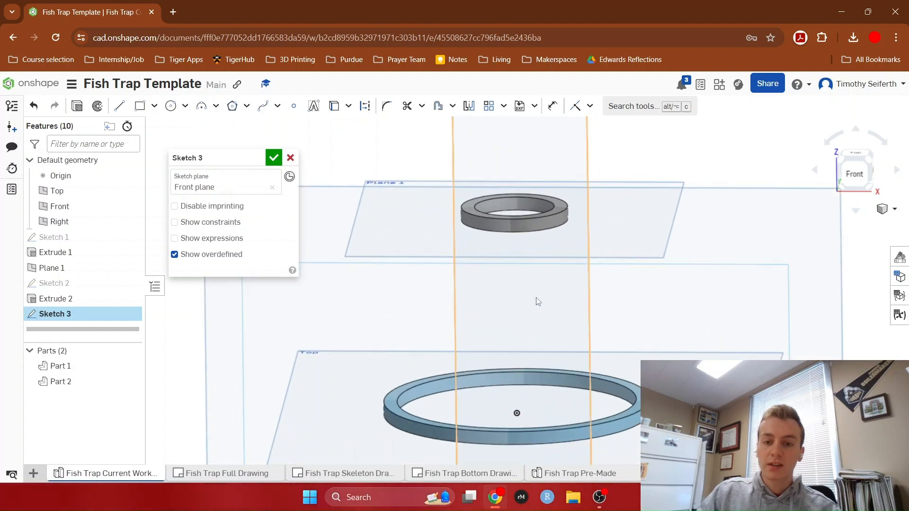
scroll(538, 301, "down", 1)
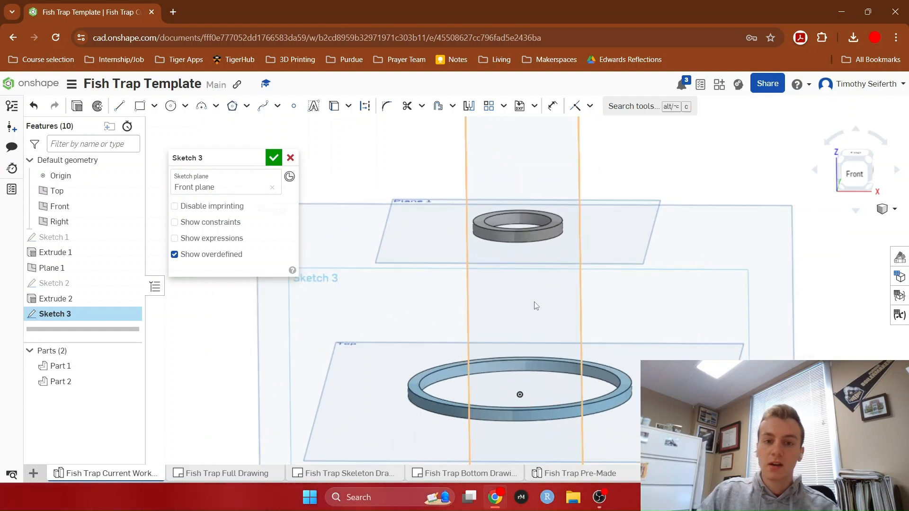
Step: Show sketch constraints and draw a vertical line about 12.5 in long upward from the base ring's outer top edge
left_click(120, 106)
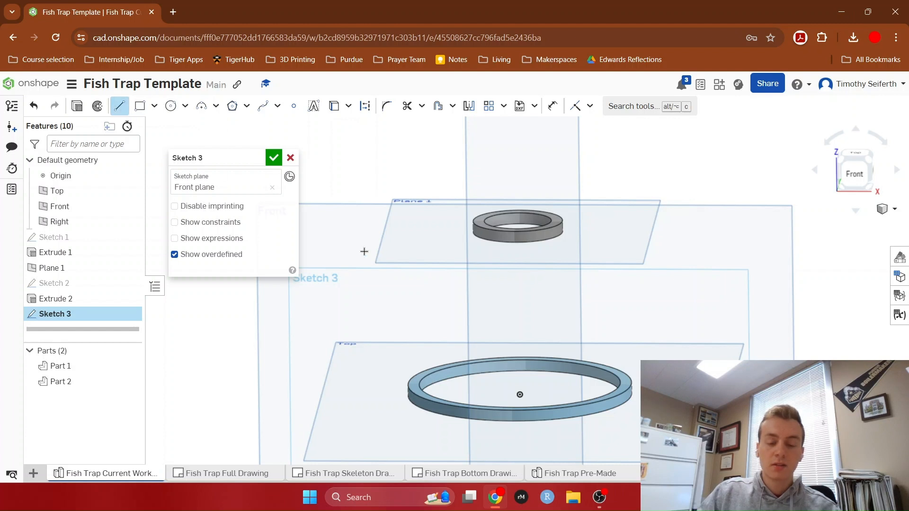
left_click(842, 172)
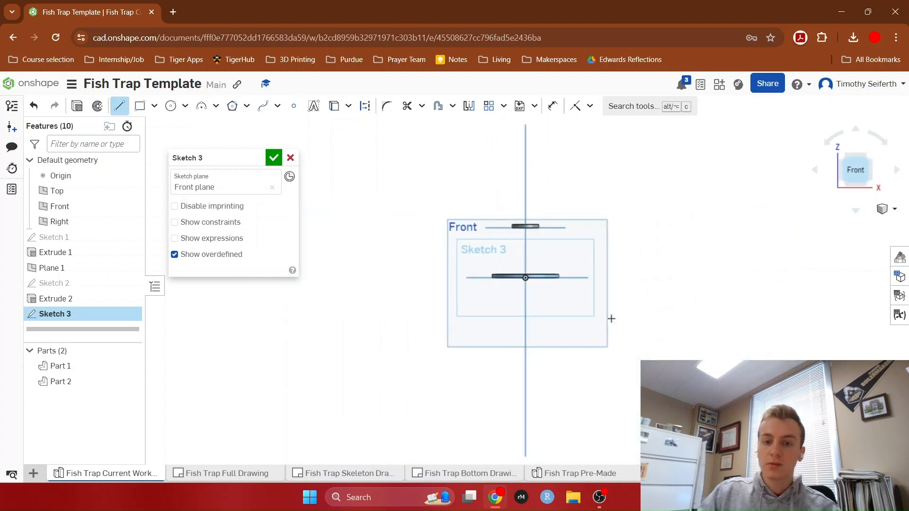
scroll(555, 268, "up", 6)
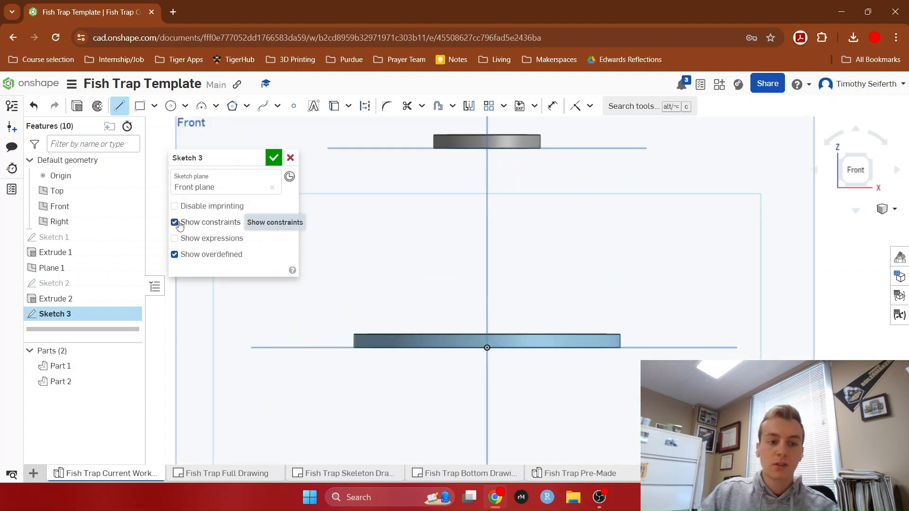
scroll(619, 334, "down", 3)
left_click(620, 334)
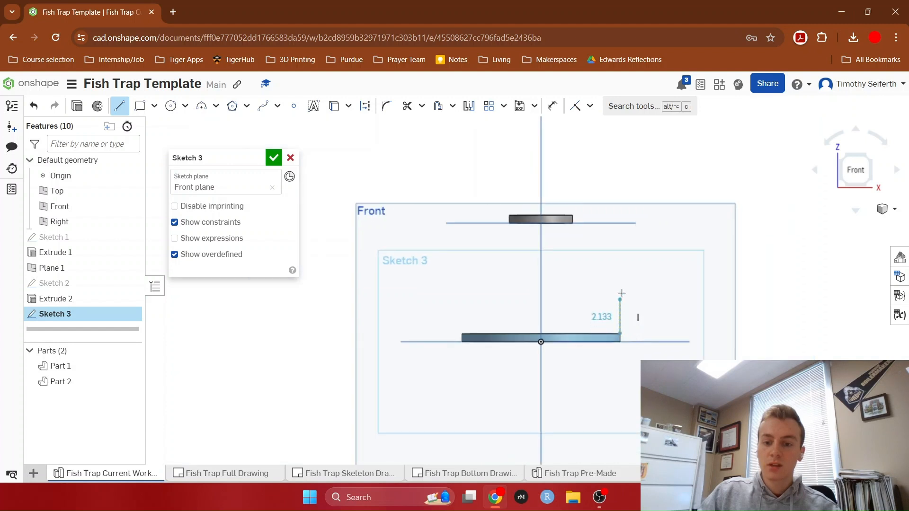
left_click(621, 136)
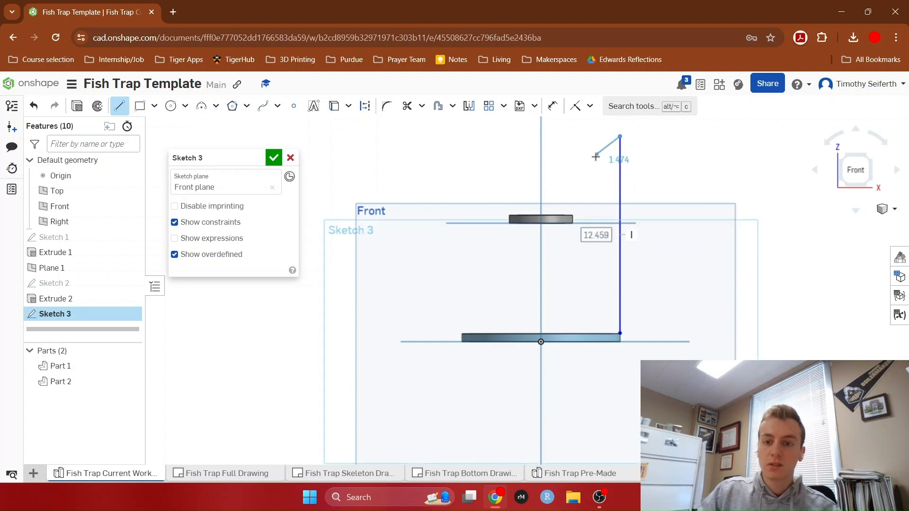
Step: Draw a slanted line about 6.2 in long from the vertical line's upper end down to the small ring's inner top edge
right_click_drag(584, 174, 582, 185)
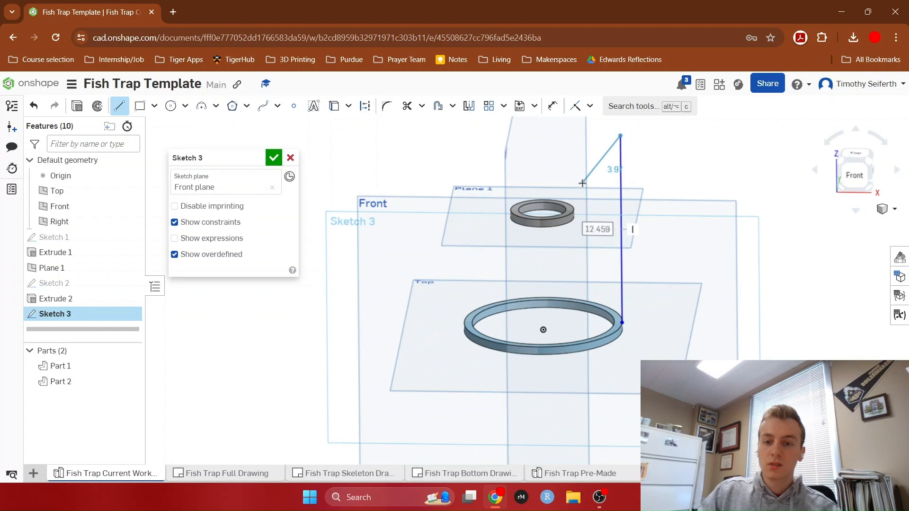
left_click(565, 210)
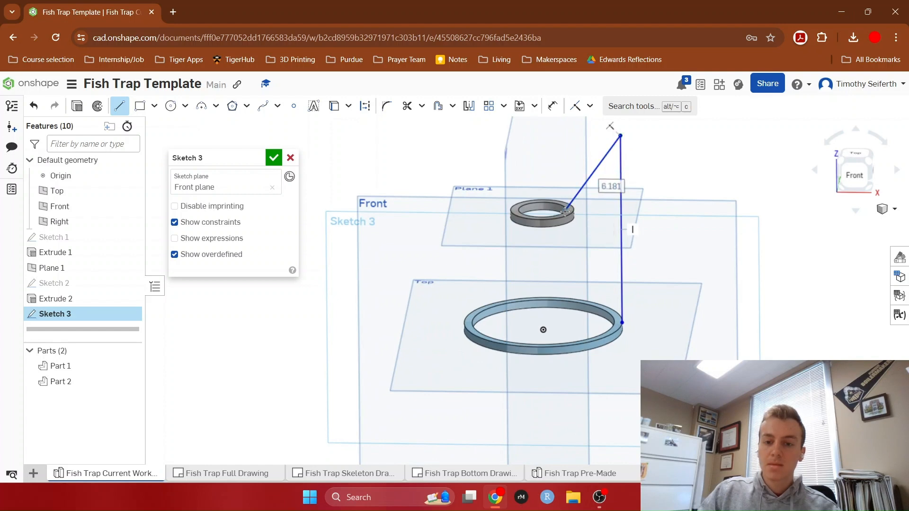
right_click(659, 168)
left_click(669, 179)
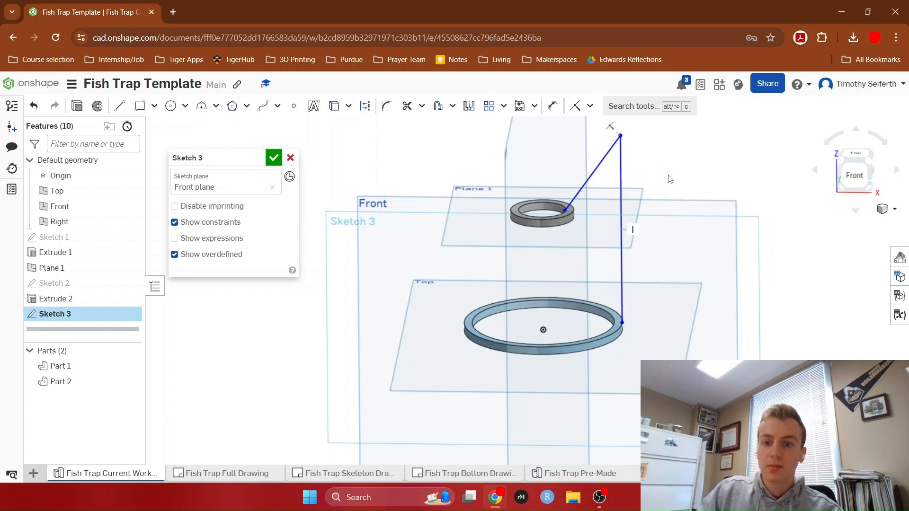
Step: Dimension the vertical offset between the vertical line's lower end and the base ring's top edge
key("n")
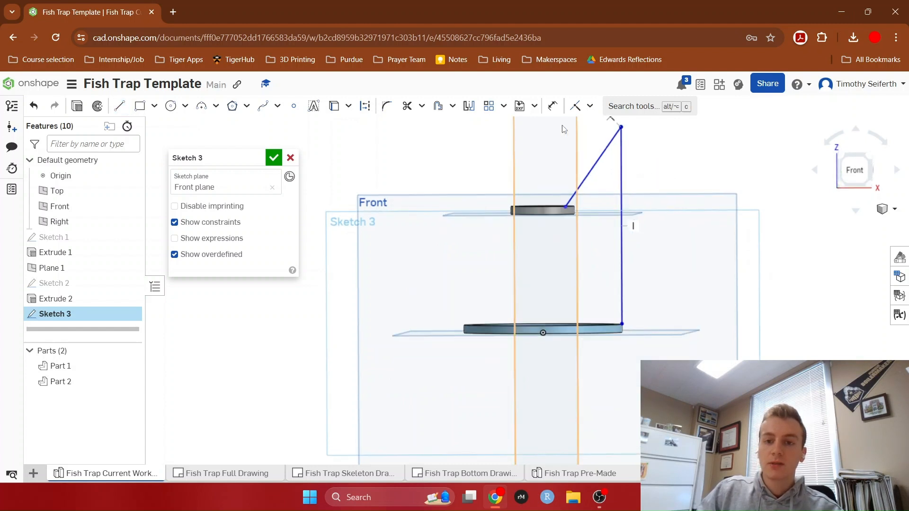
left_click(552, 106)
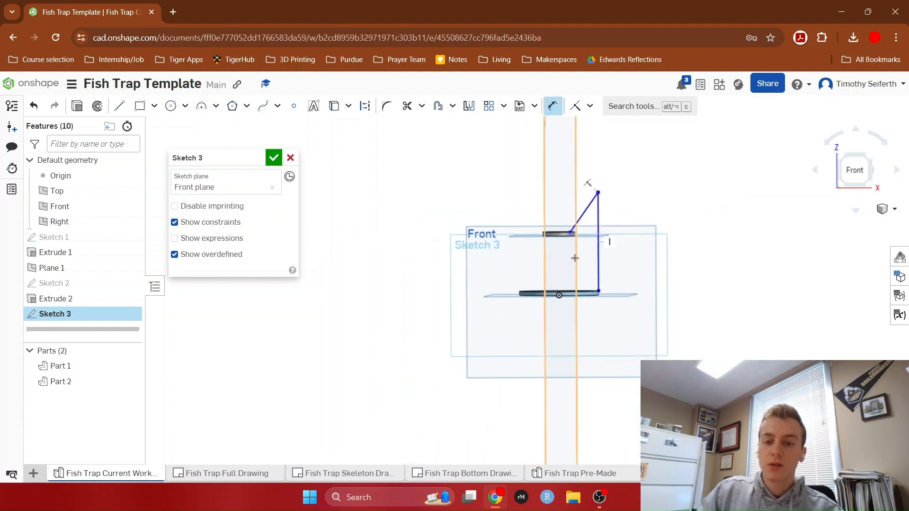
scroll(578, 249, "up", 3)
right_click_drag(634, 328, 633, 339)
scroll(633, 343, "up", 3)
left_click(689, 298)
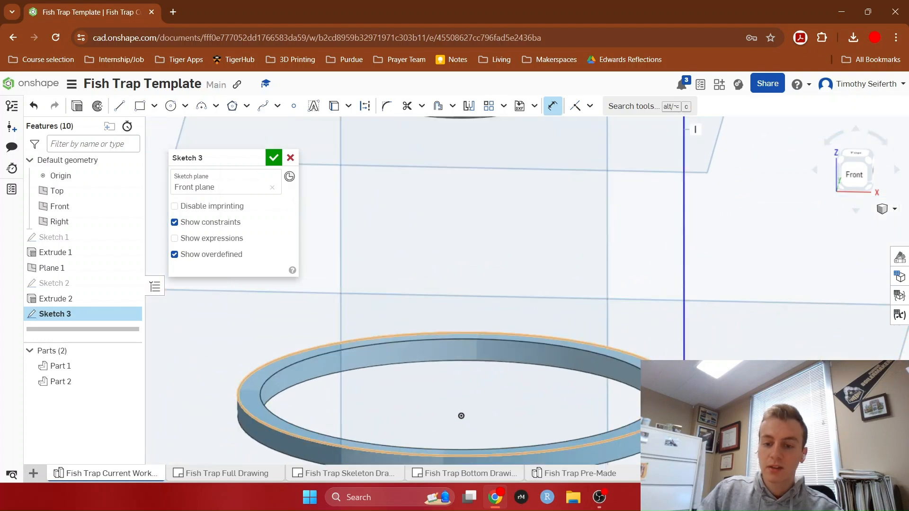
scroll(537, 407, "down", 3)
scroll(537, 406, "up", 2)
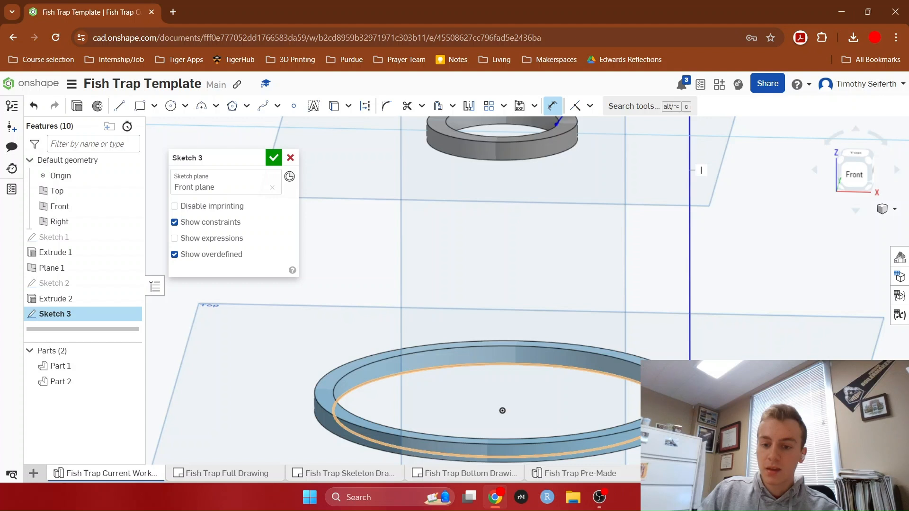
left_click(503, 410)
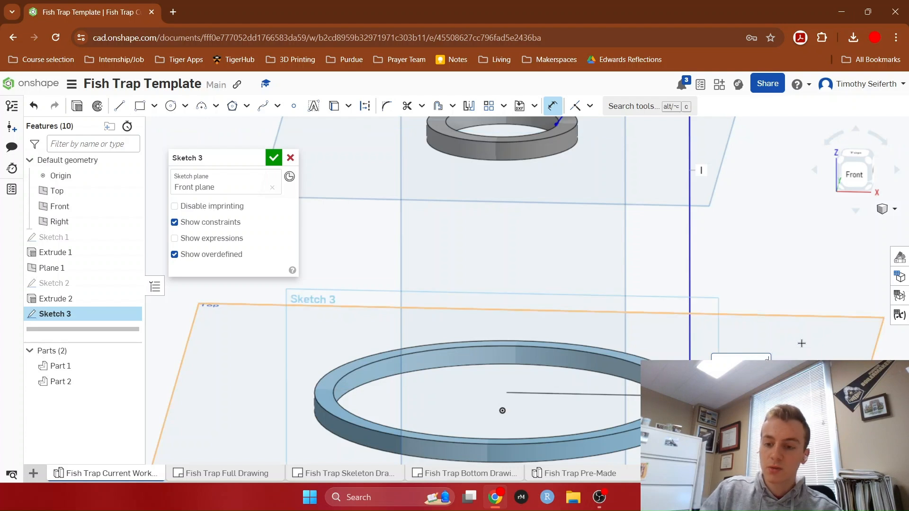
key("Return")
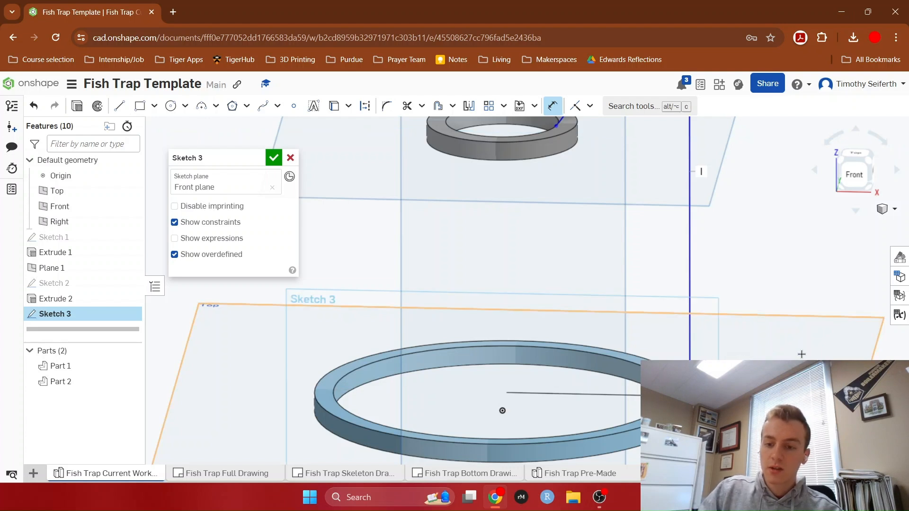
Step: Dimension the horizontal distance from the trap's centre to the vertical line as 5 in
key("n")
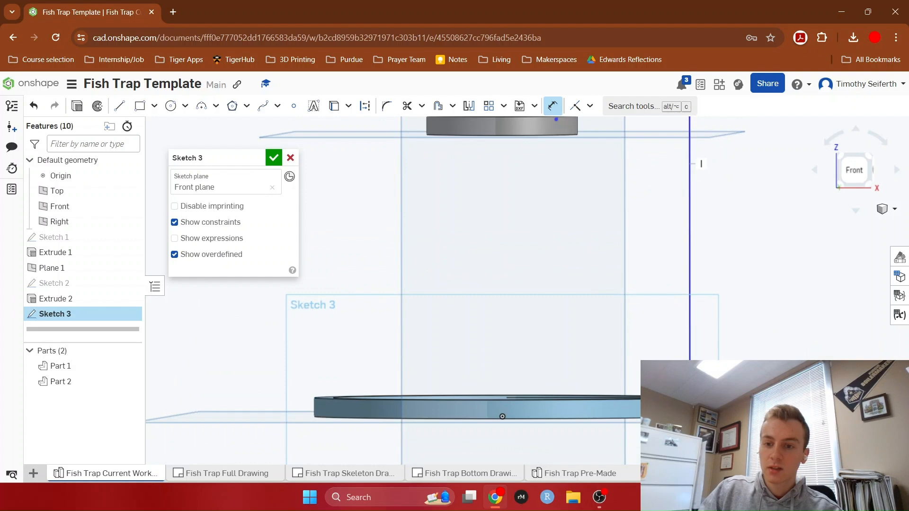
key("Down")
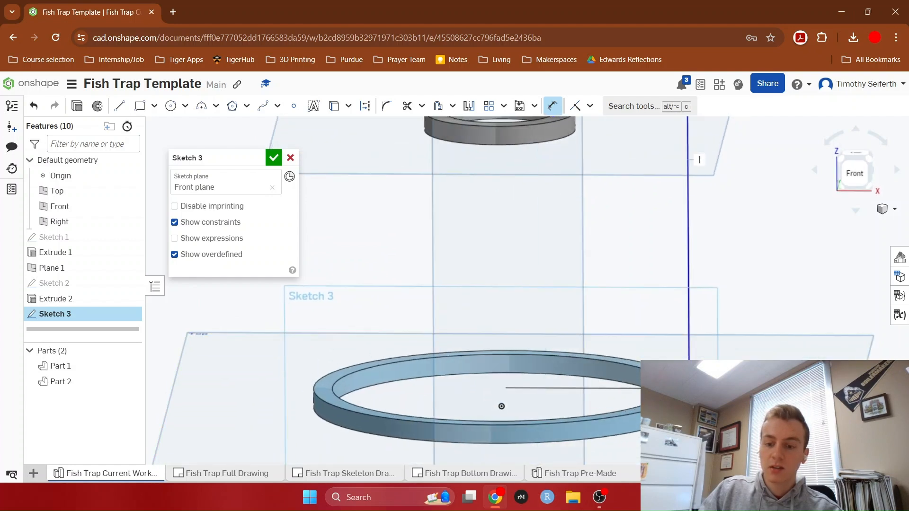
left_click(689, 354)
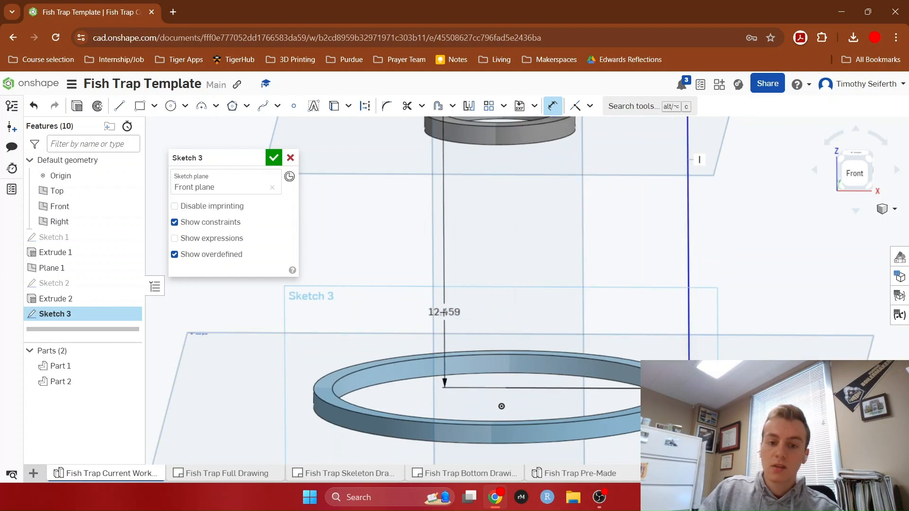
scroll(485, 313, "down", 2)
scroll(496, 331, "up", 3)
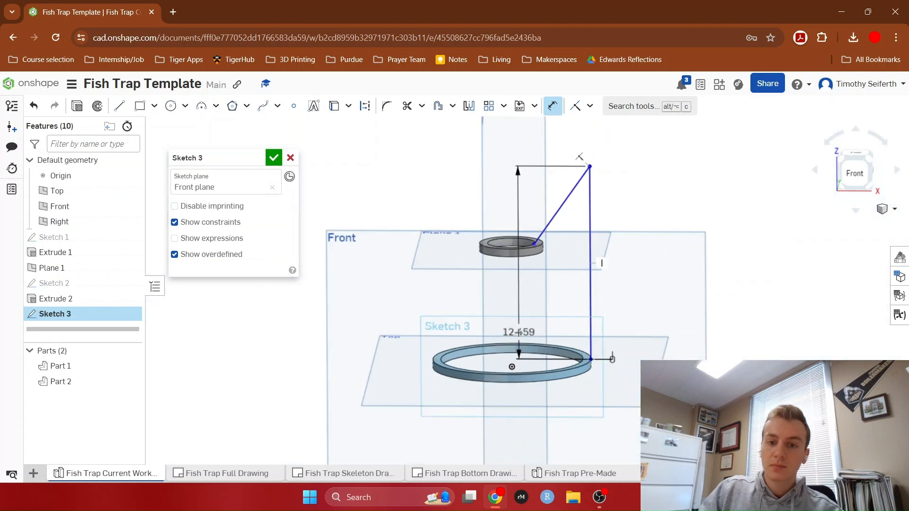
scroll(521, 319, "up", 2)
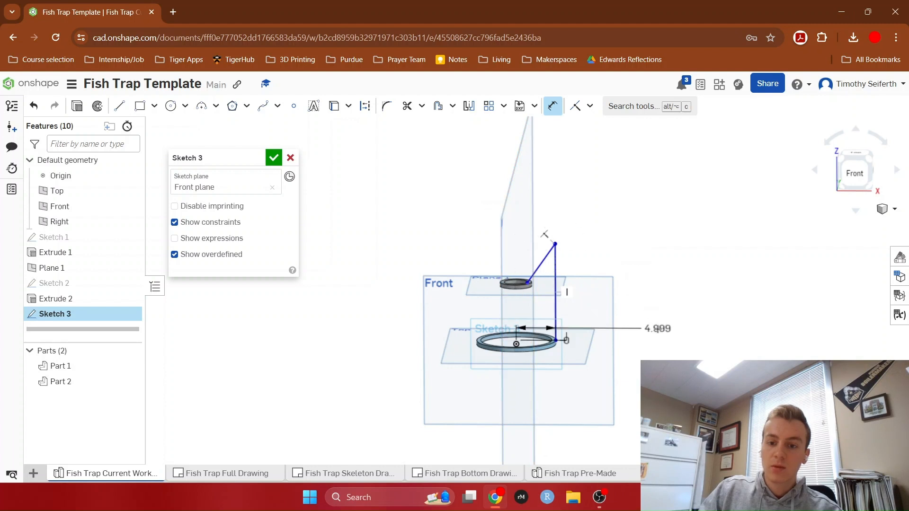
left_click(658, 328)
type("5")
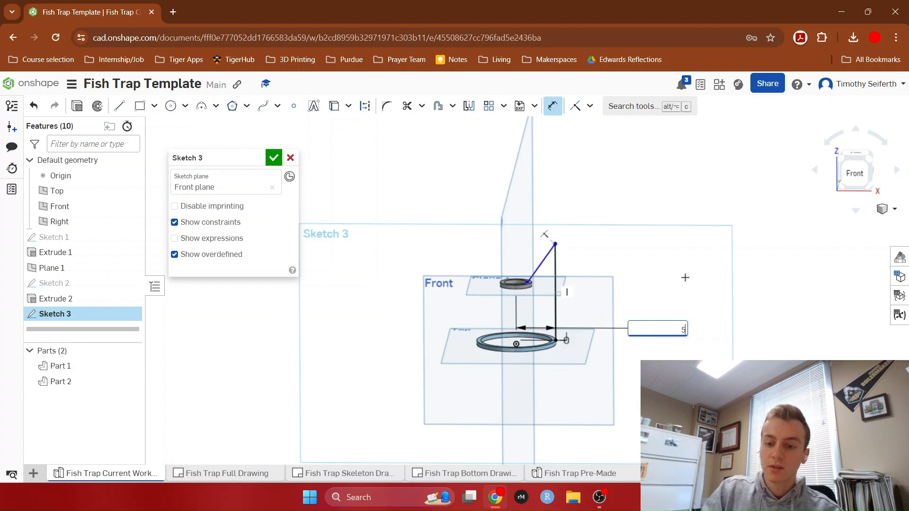
key("Return")
scroll(639, 332, "down", 2)
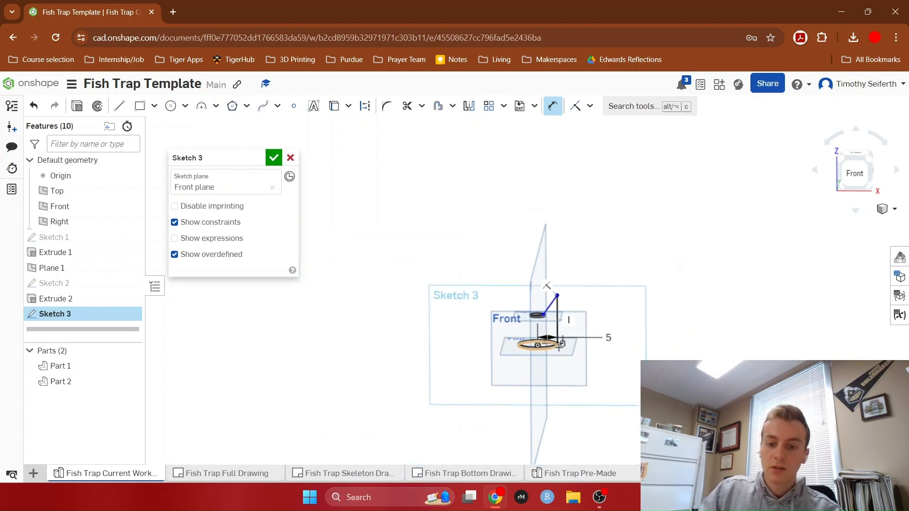
Step: Dimension the vertical line rising from the base ring to a length of 12 in
scroll(559, 348, "up", 4)
scroll(559, 348, "up", 5)
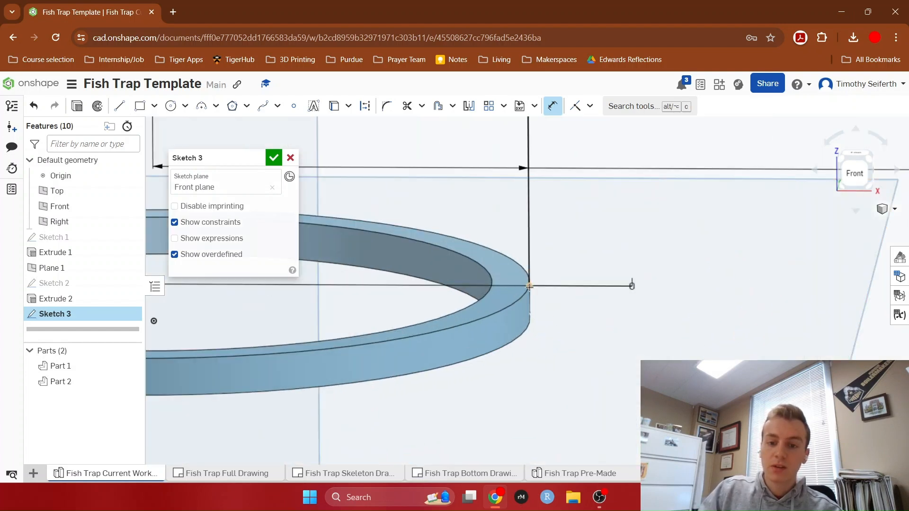
scroll(278, 318, "down", 1)
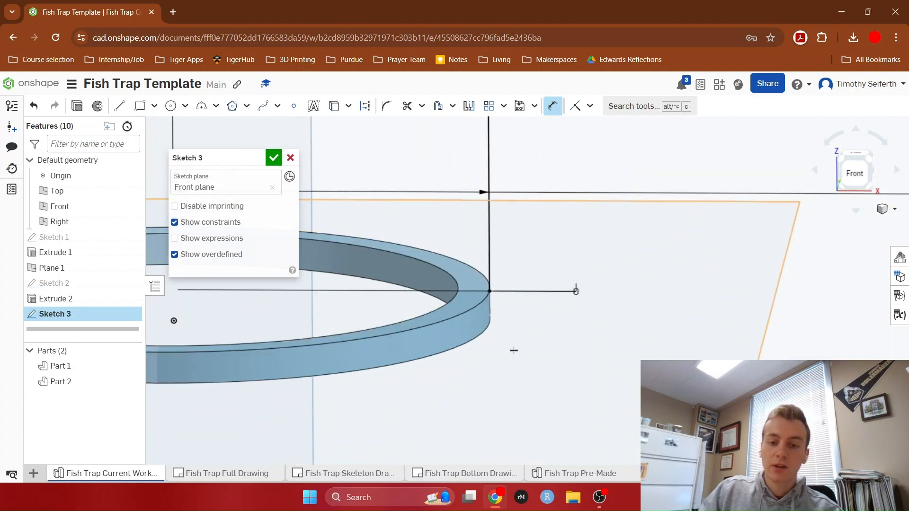
scroll(512, 349, "down", 3)
scroll(512, 348, "down", 2)
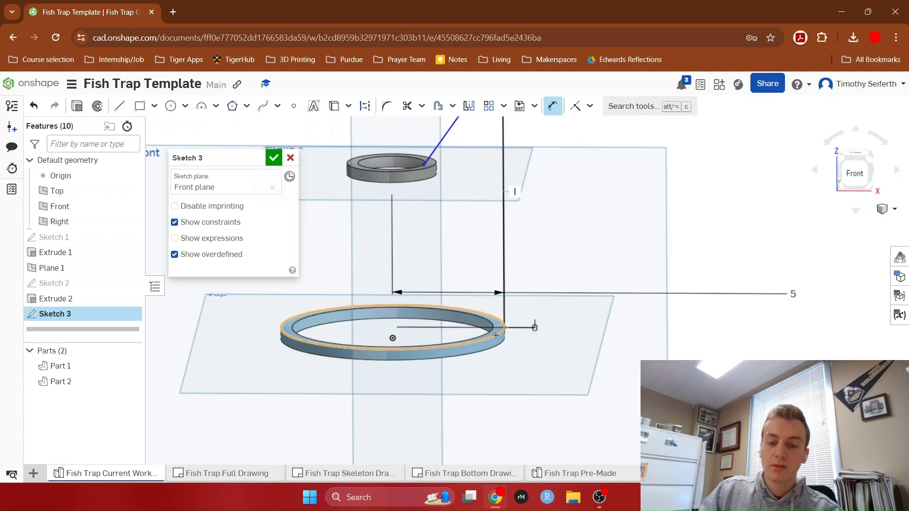
scroll(521, 296, "down", 3)
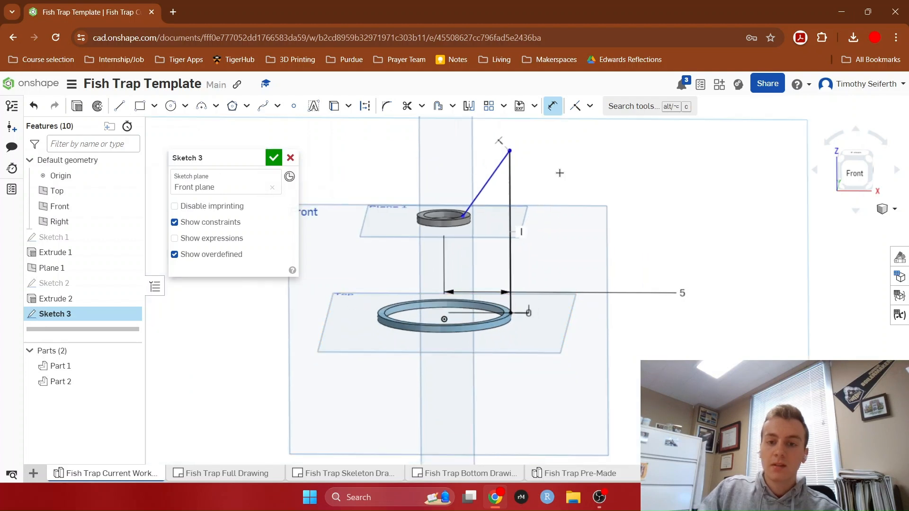
left_click(510, 205)
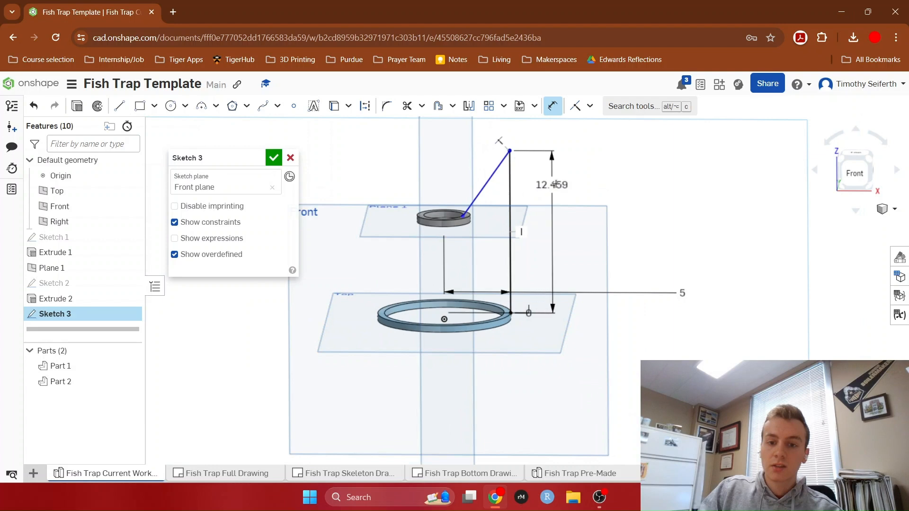
left_click(580, 181)
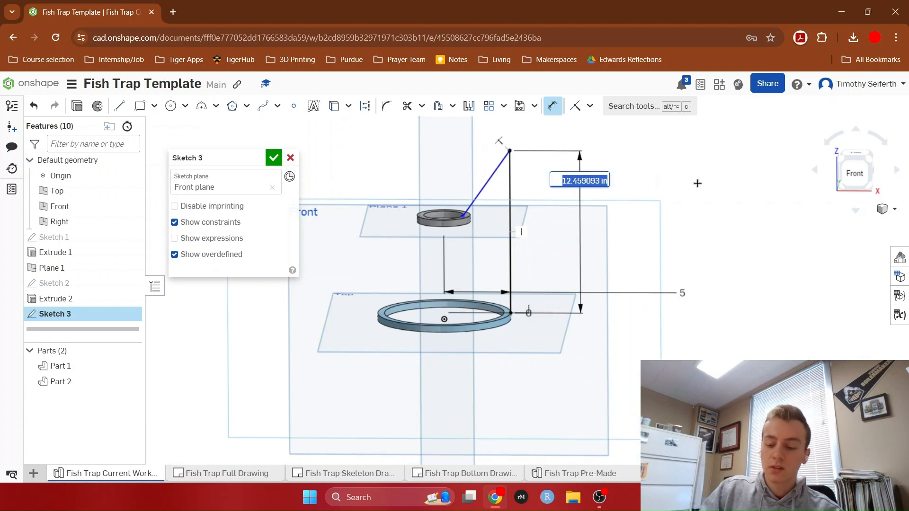
type("12")
key("Return")
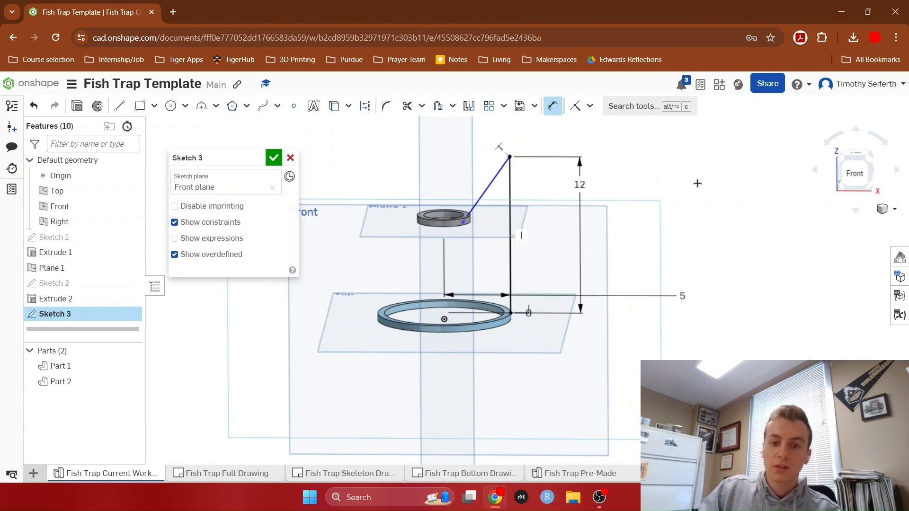
Step: Set the vertical offset between the slanted line's lower end and the small ring's inner top edge to 0
scroll(489, 205, "up", 3)
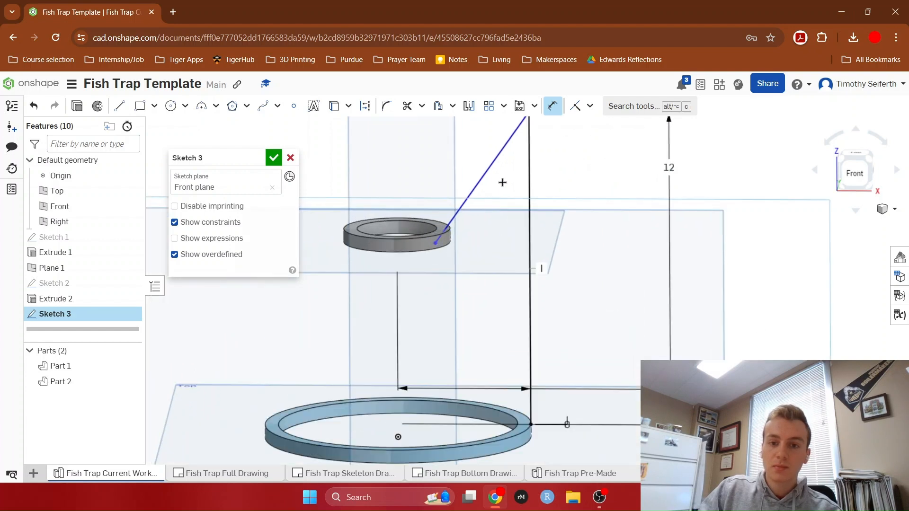
scroll(492, 199, "down", 2)
scroll(483, 211, "up", 4)
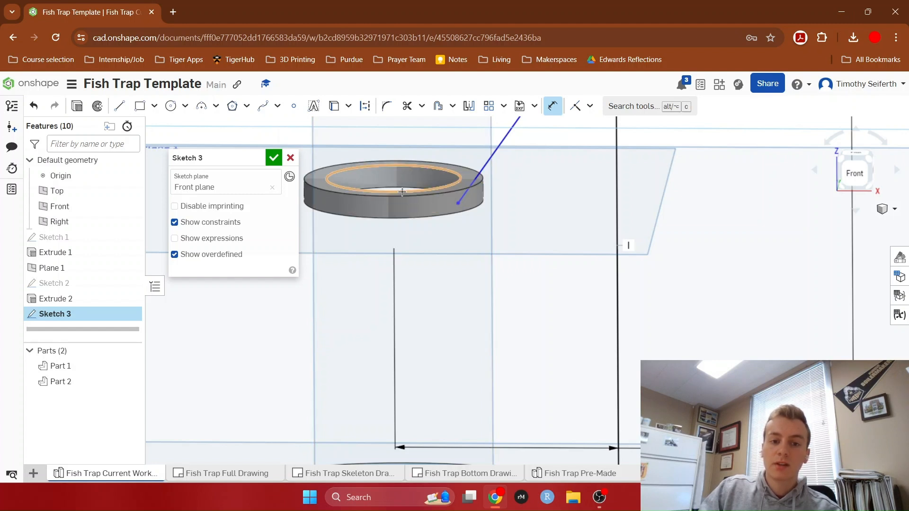
left_click(458, 180)
left_click(528, 183)
type("0")
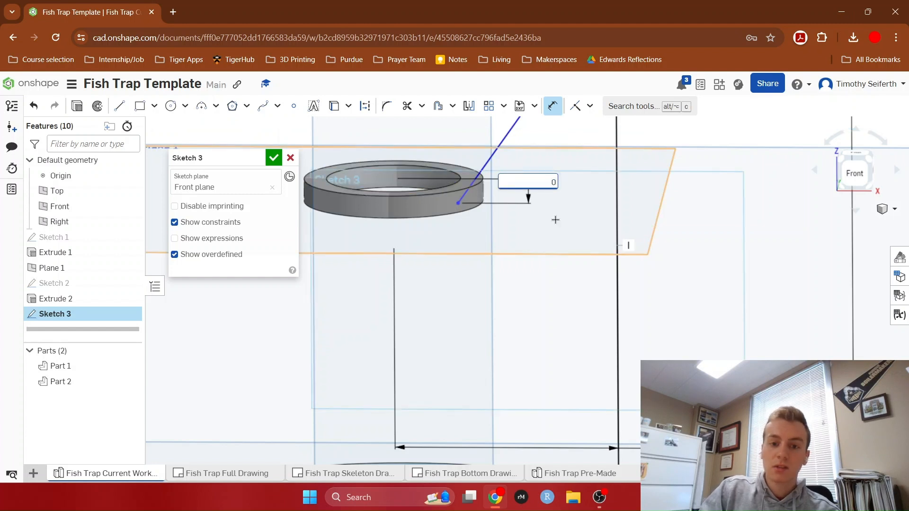
key("Return")
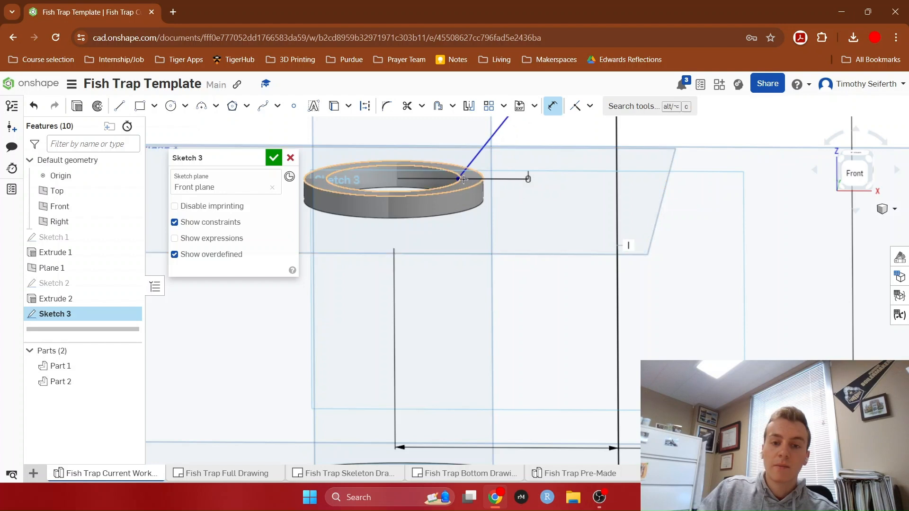
Step: Dimension the slanted line's lower end 1.5 in horizontally from the trap's centre and finish the sketch
scroll(466, 177, "down", 3)
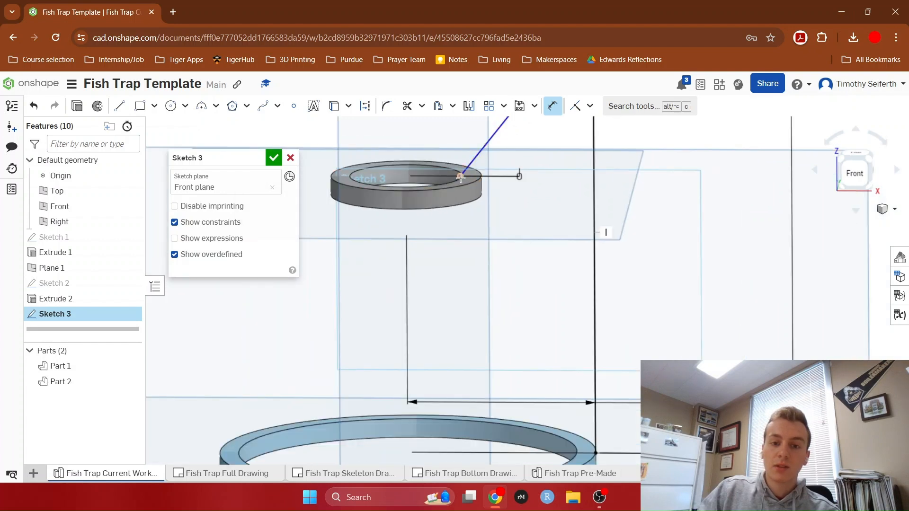
left_click(460, 176)
left_click(339, 136)
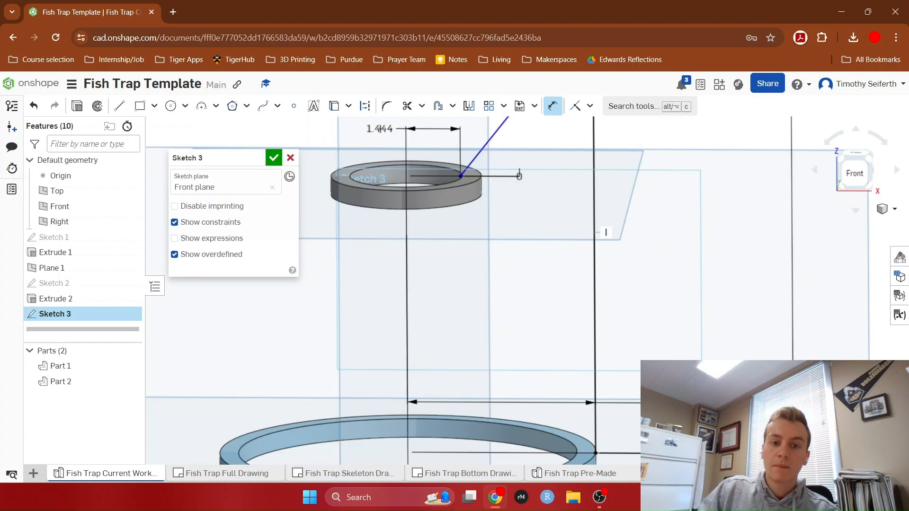
left_click(379, 129)
type("1.5")
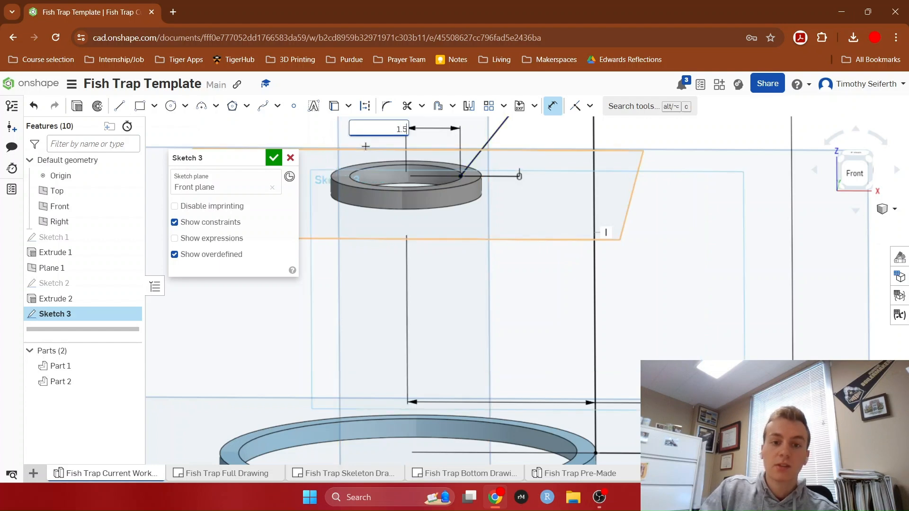
key("Return")
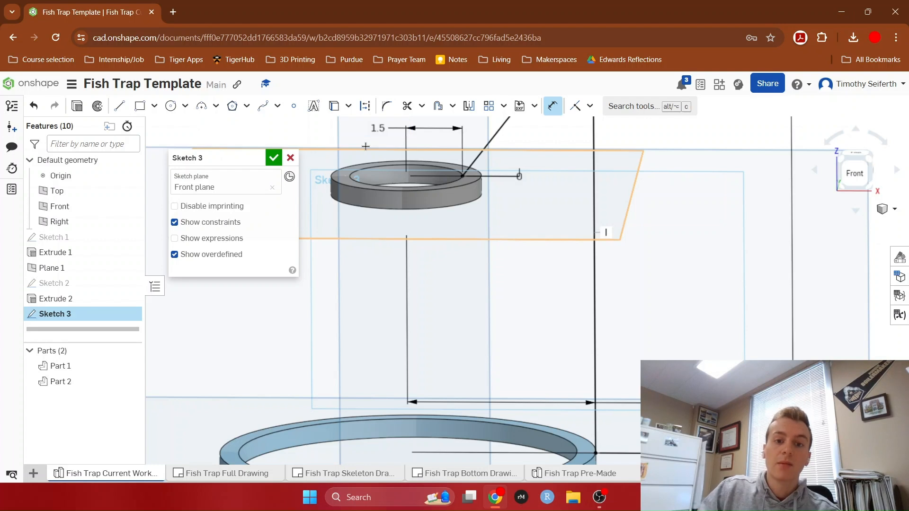
scroll(453, 197, "down", 2)
scroll(448, 173, "up", 10)
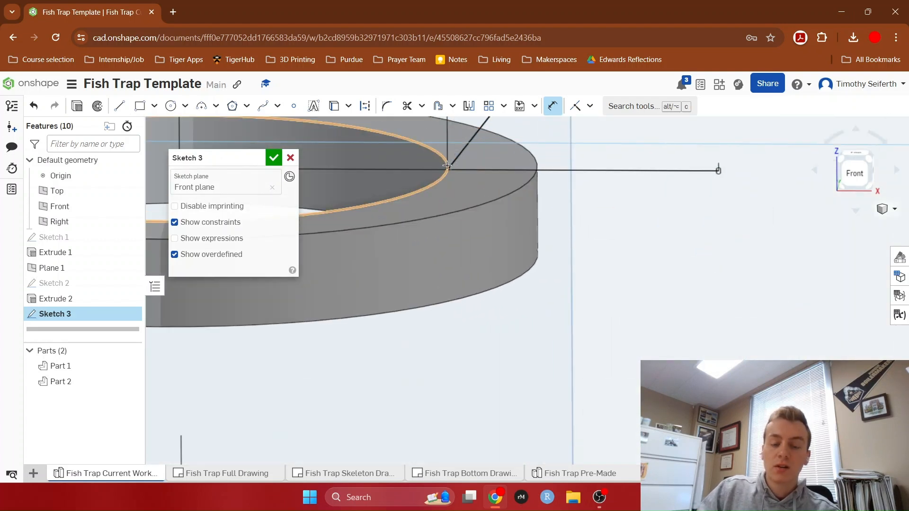
scroll(473, 227, "down", 10)
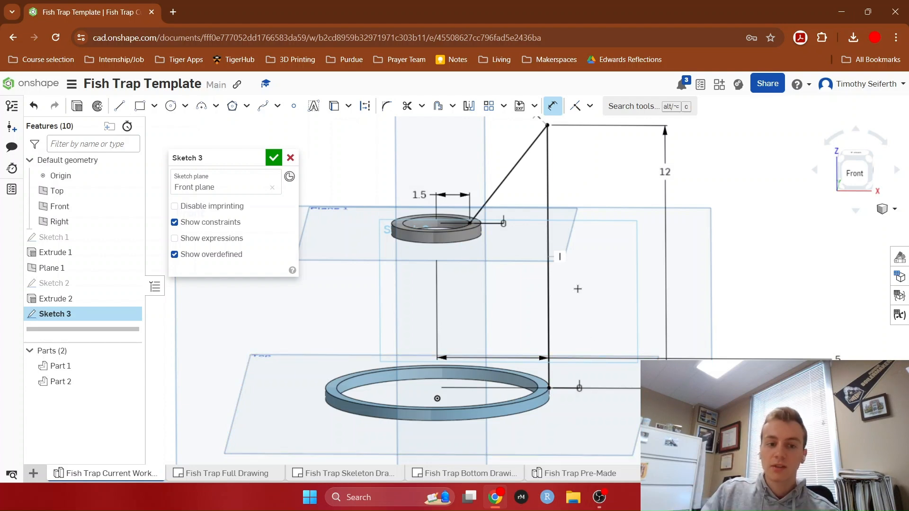
left_click(274, 158)
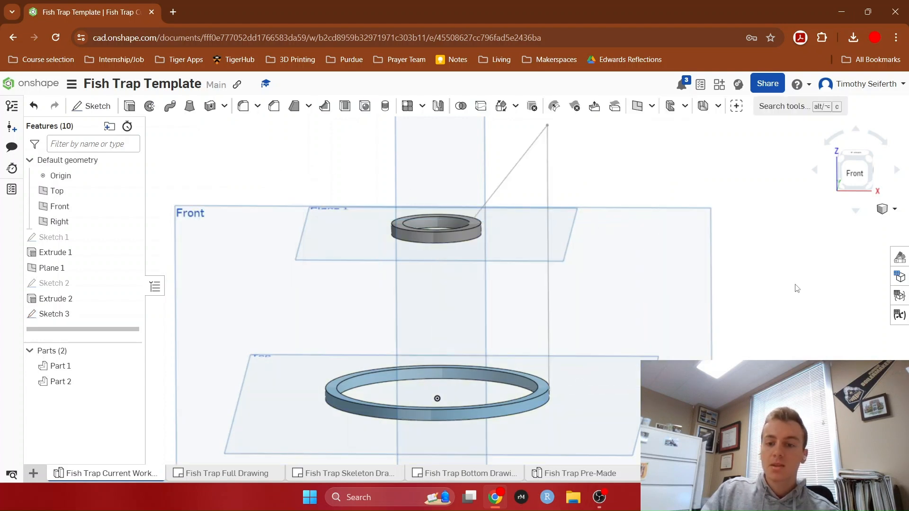
Step: Start a sketch on the base ring's top face with its constraints shown
right_click_drag(797, 288, 798, 309)
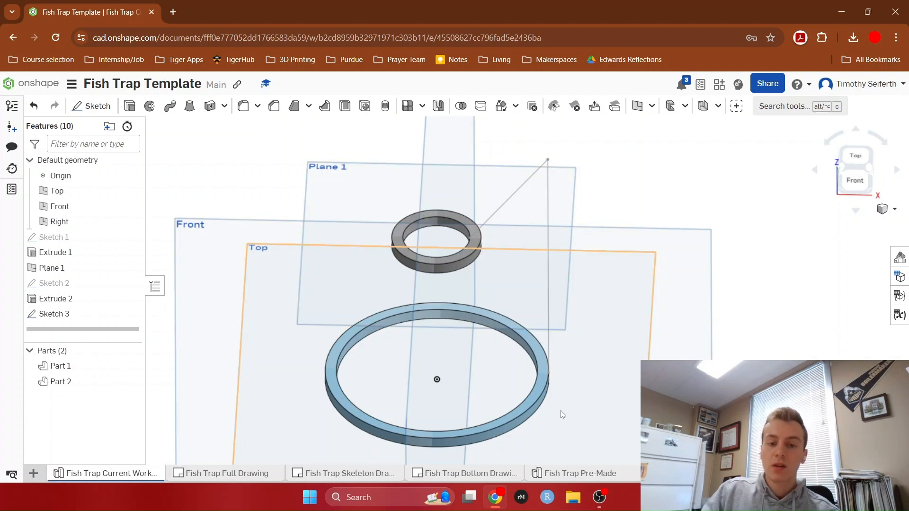
scroll(545, 384, "up", 5)
scroll(543, 363, "down", 2)
left_click(539, 374)
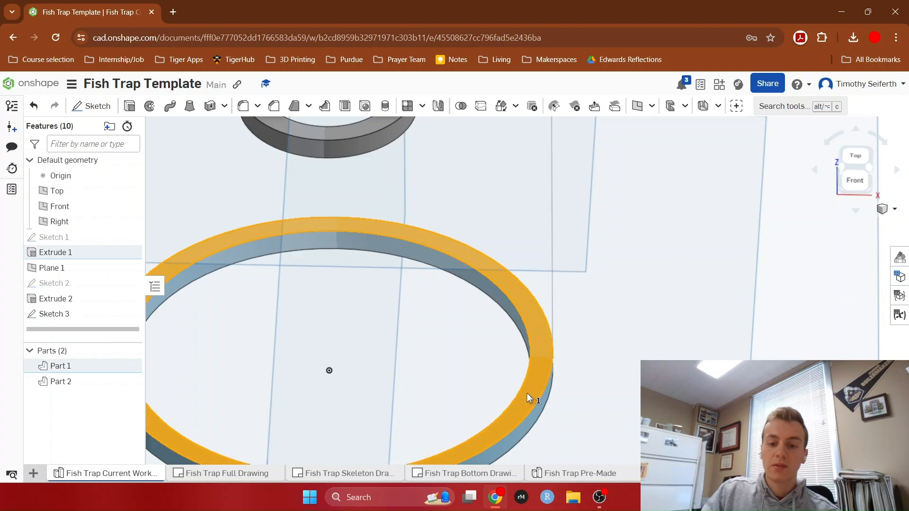
left_click(91, 105)
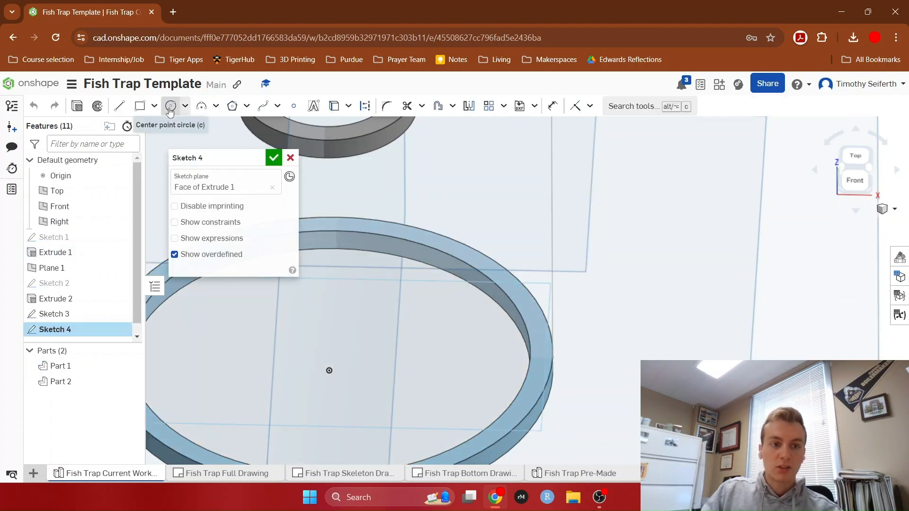
left_click(174, 223)
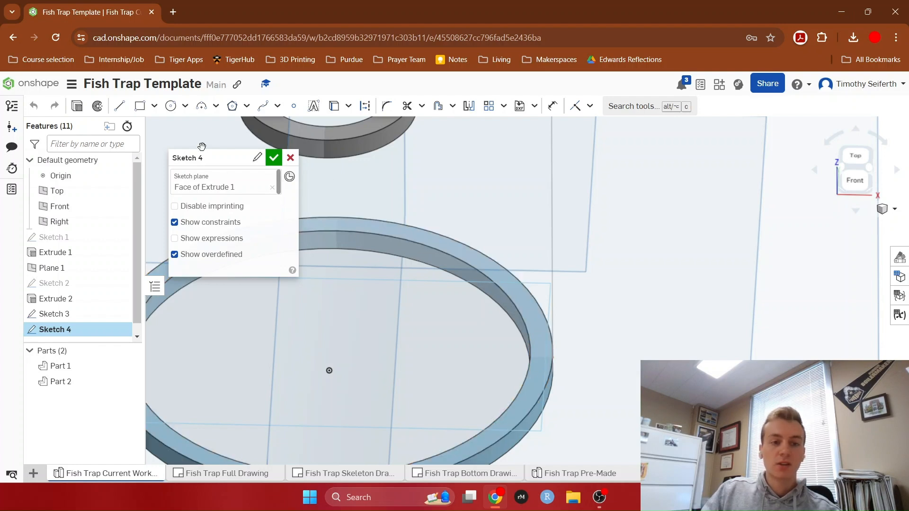
Step: From the top view, draw a circle about 0.54 in across, centred horizontally level with the vertical line's base point and tangent to the ring's outer edge
left_click(170, 109)
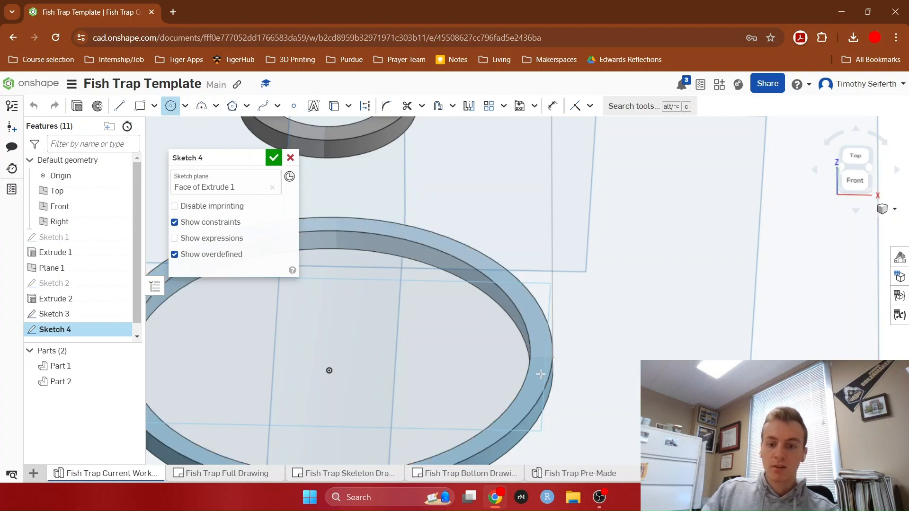
scroll(544, 362, "up", 5)
scroll(548, 353, "up", 1)
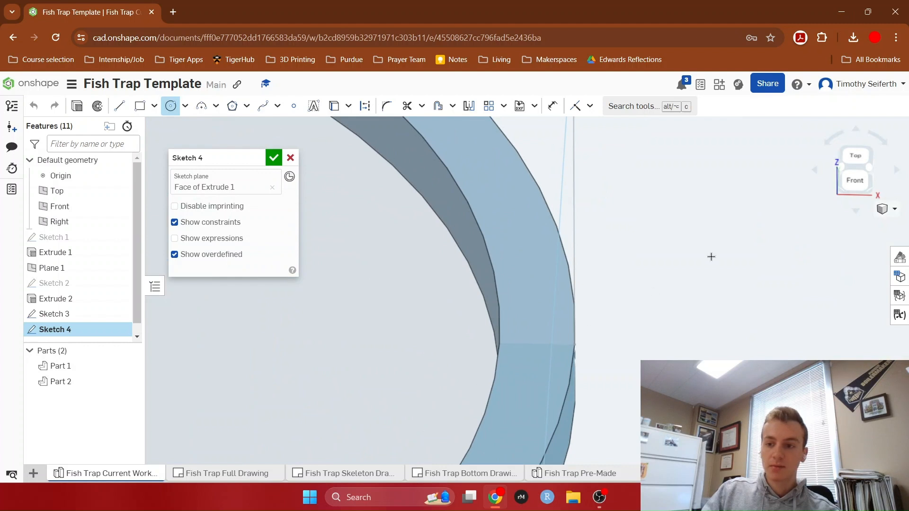
left_click(855, 156)
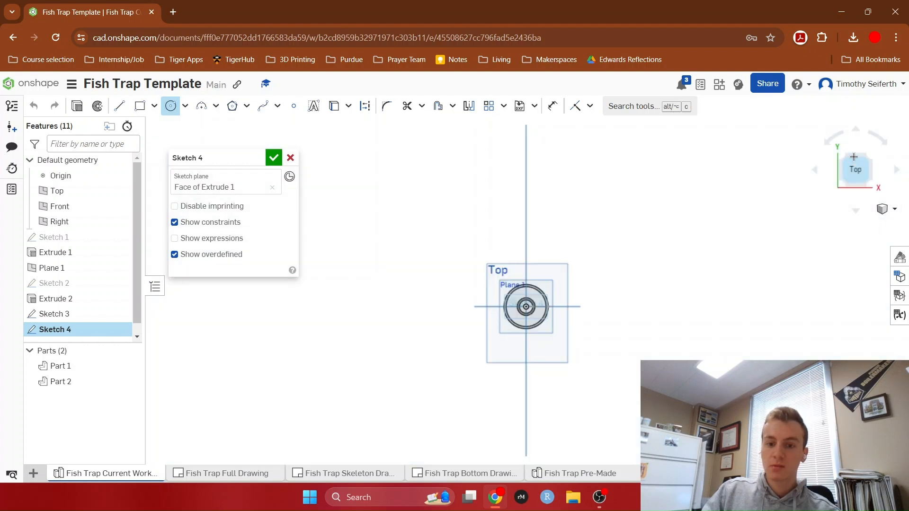
scroll(549, 308, "up", 10)
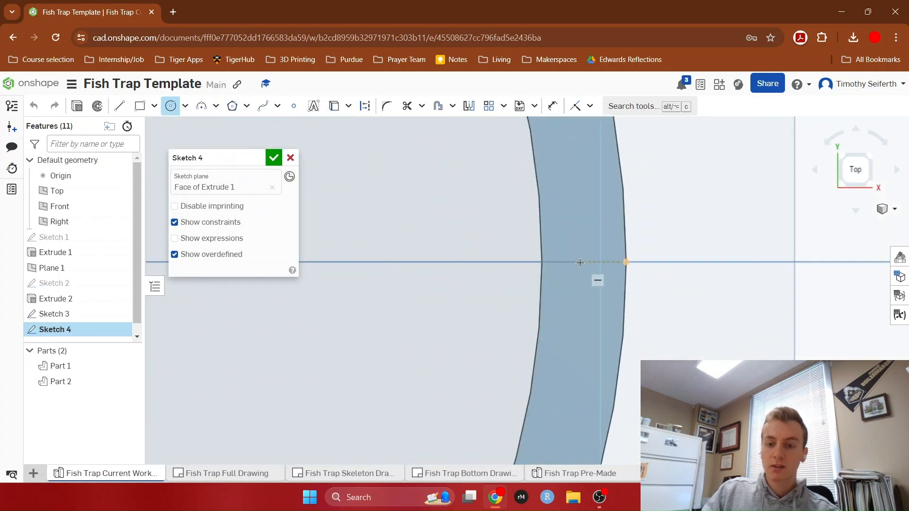
left_click(580, 262)
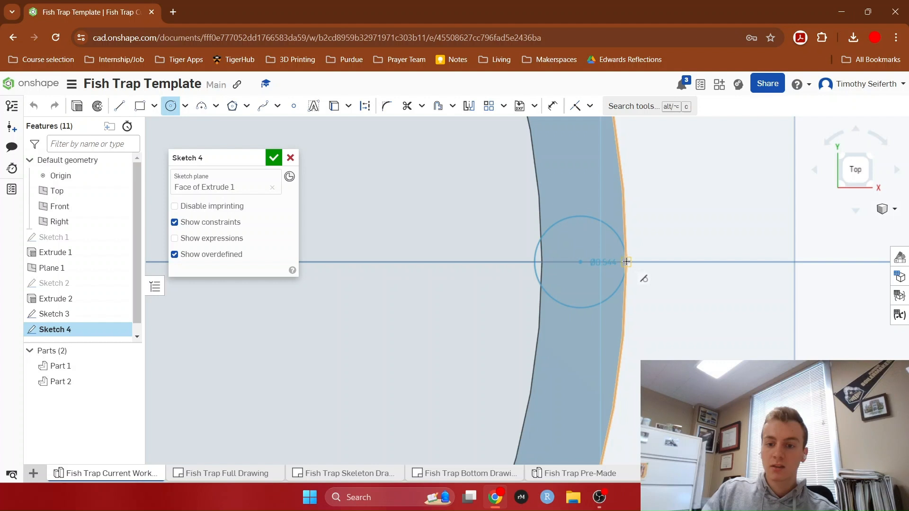
left_click(627, 262)
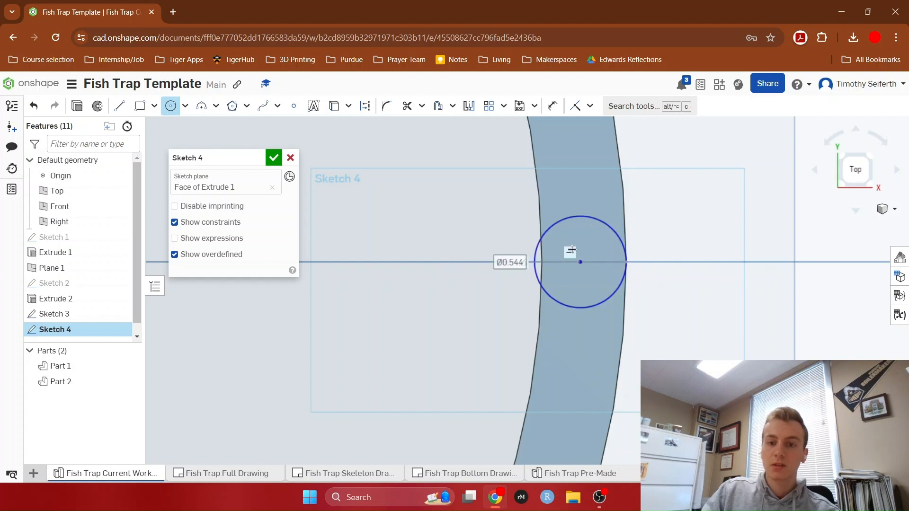
Step: Set the circle's diameter to 0.5 in and finish the sketch on the base ring
left_click(551, 107)
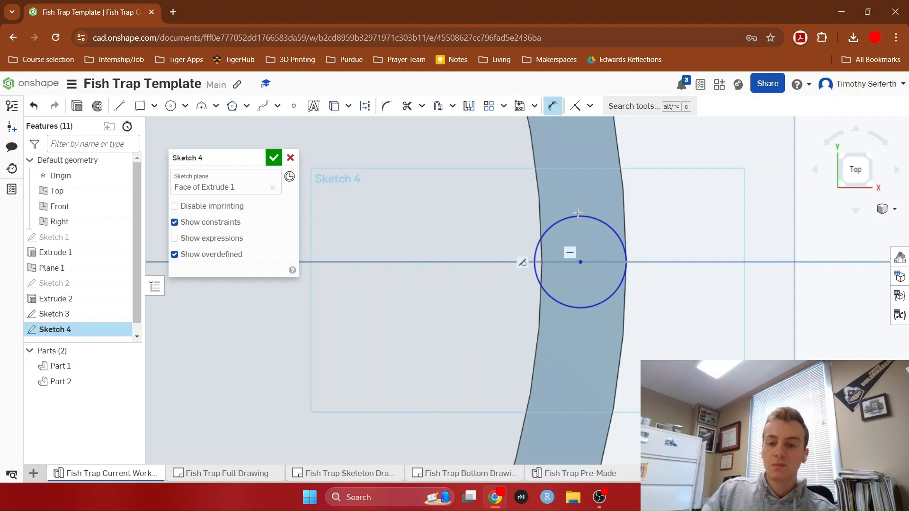
left_click(590, 223)
left_click(682, 201)
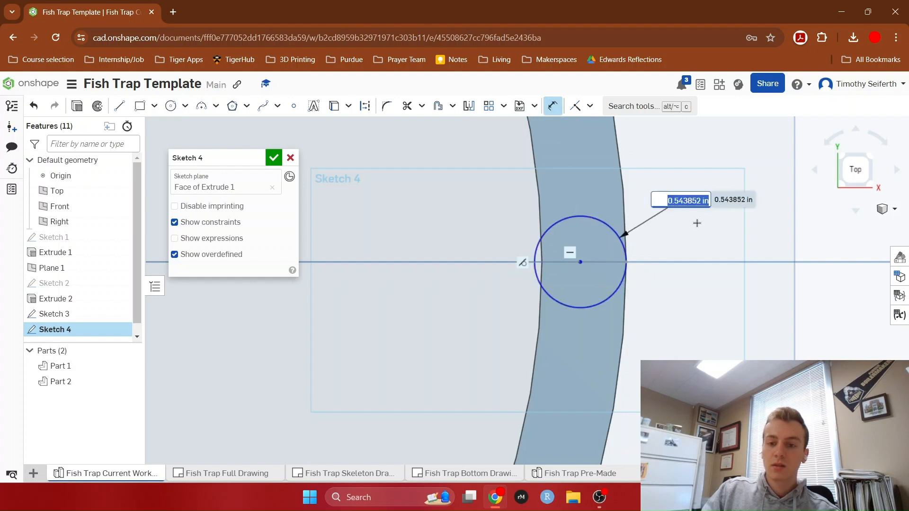
type("0.5")
key("Return")
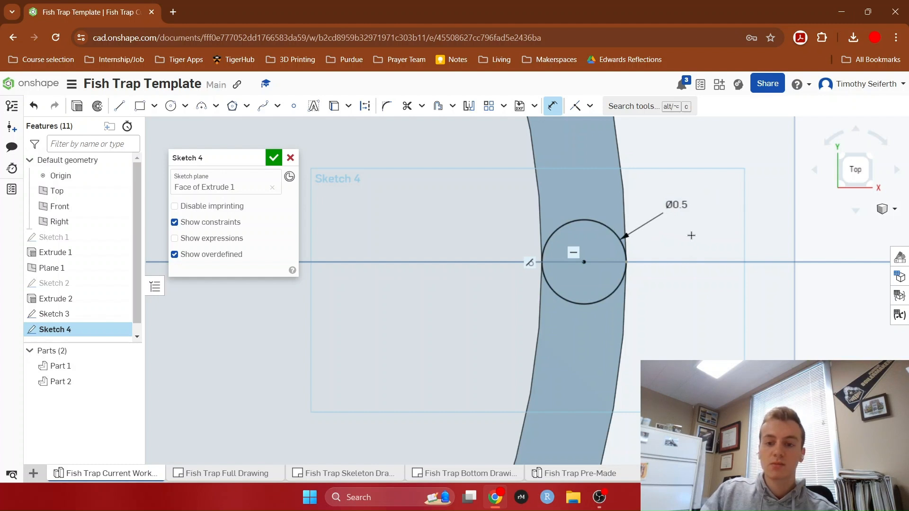
mouse_move(698, 353)
right_mouse_down()
mouse_move(687, 319)
mouse_move(697, 300)
mouse_move(713, 304)
right_mouse_up()
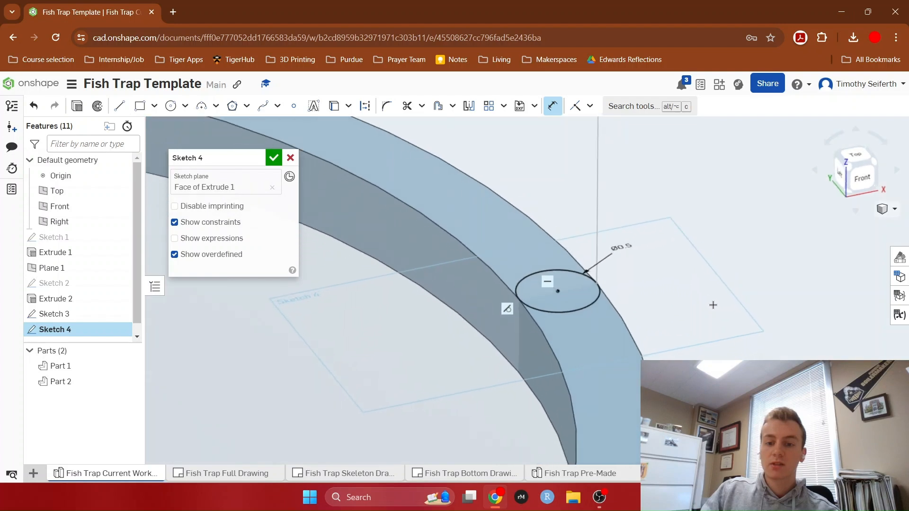
left_click(272, 158)
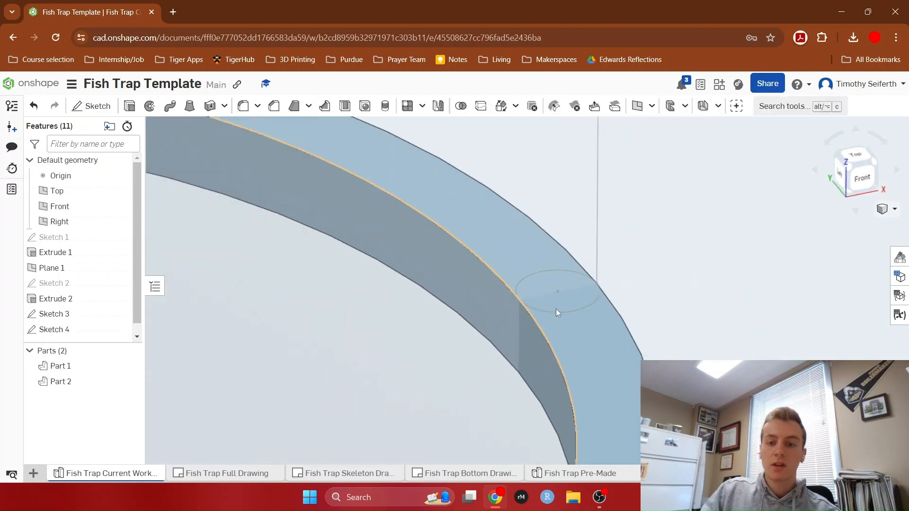
scroll(747, 336, "down", 5)
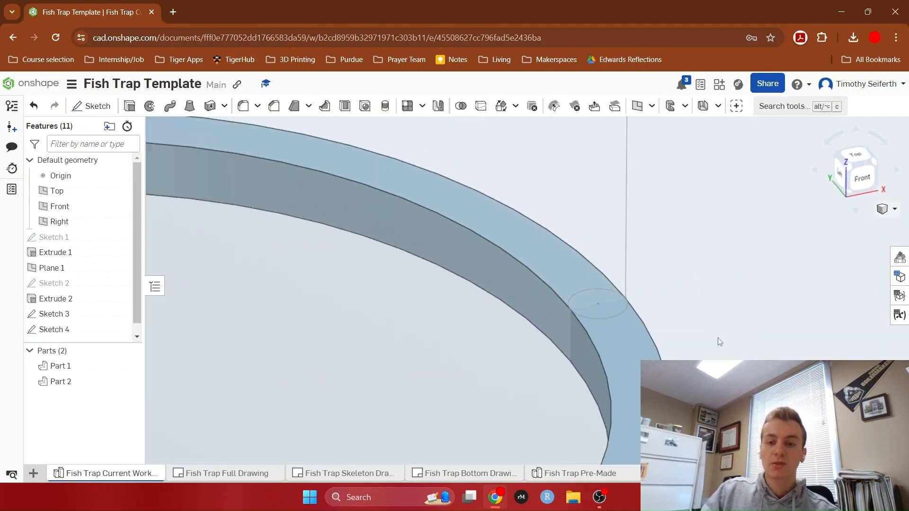
scroll(739, 342, "down", 6)
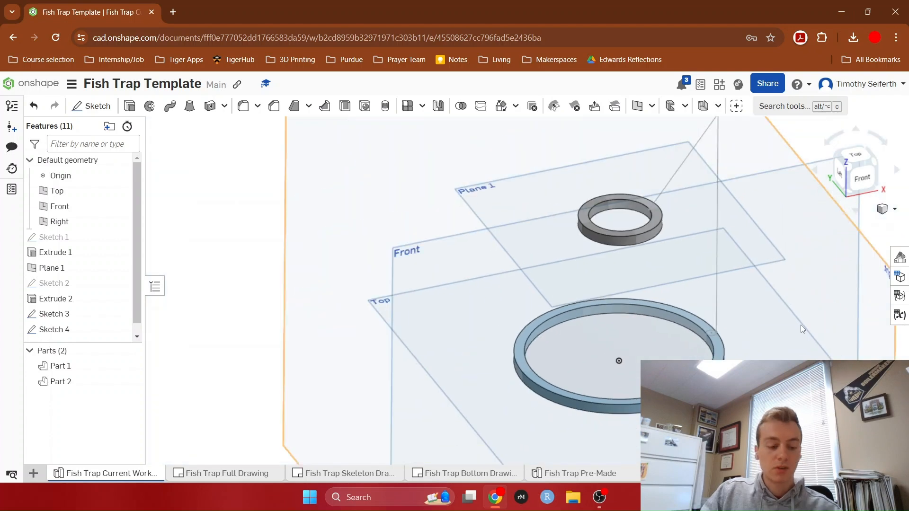
Step: Sweep the 0.5 in circle on the base ring along the vertical path line as a new solid part
middle_click_drag(801, 329, 612, 356)
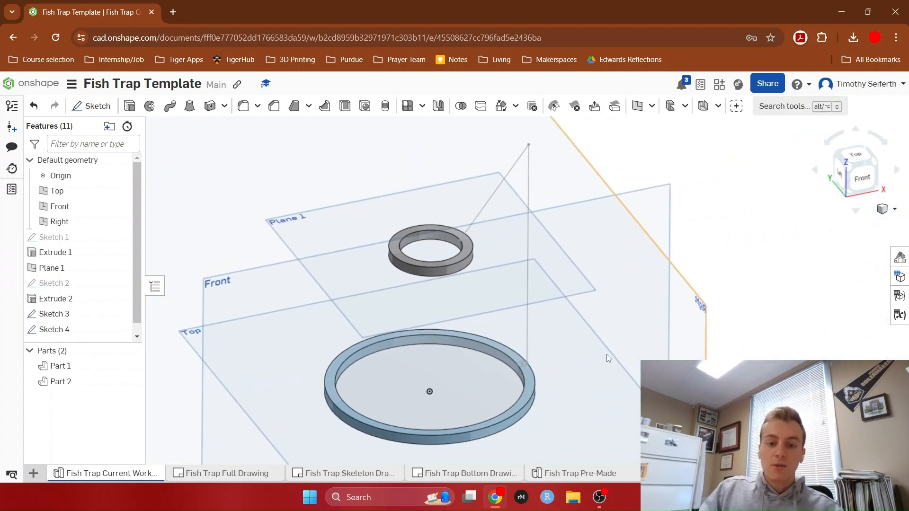
left_click(171, 107)
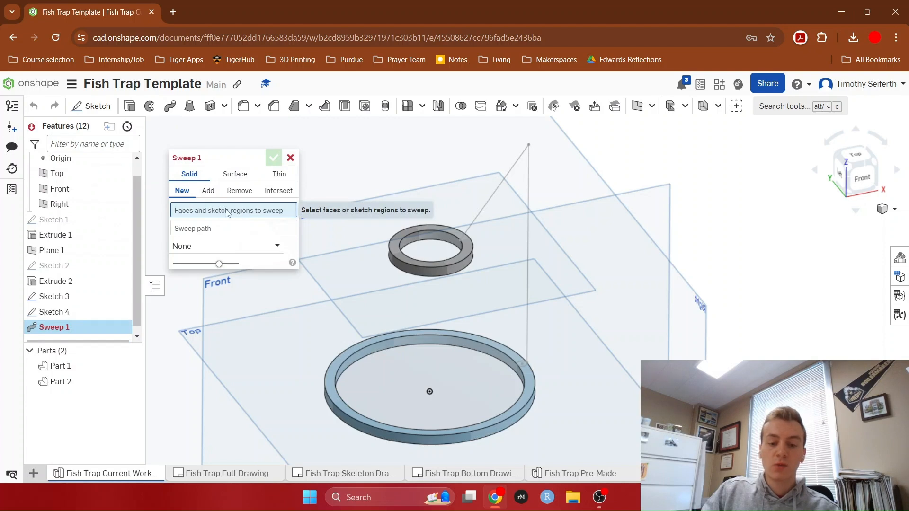
scroll(524, 367, "up", 5)
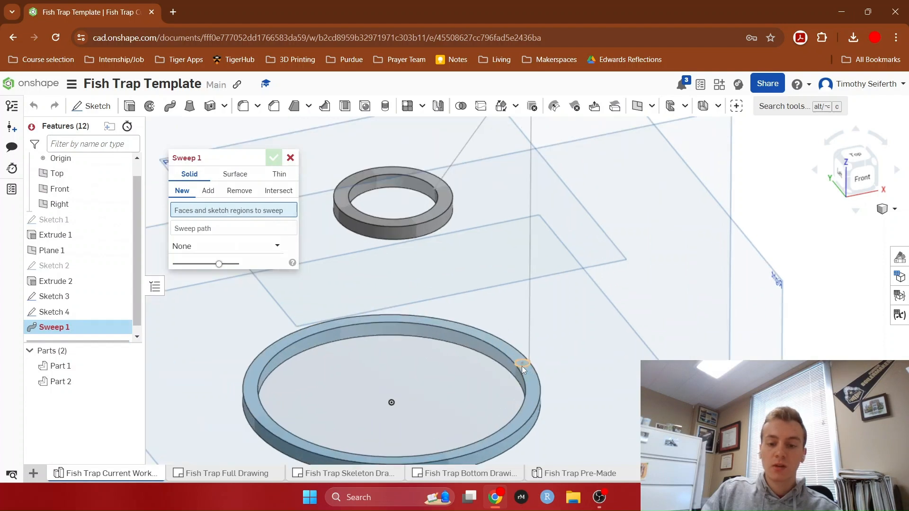
left_click(528, 365)
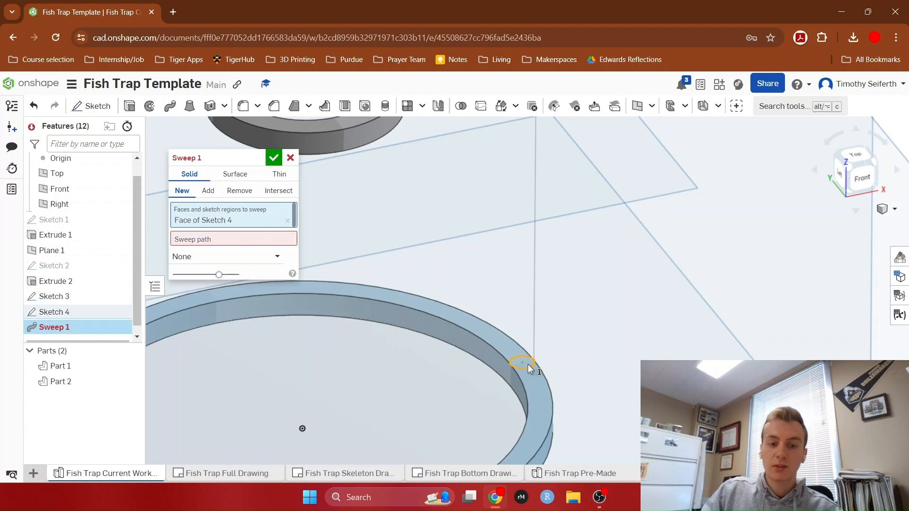
left_click(221, 240)
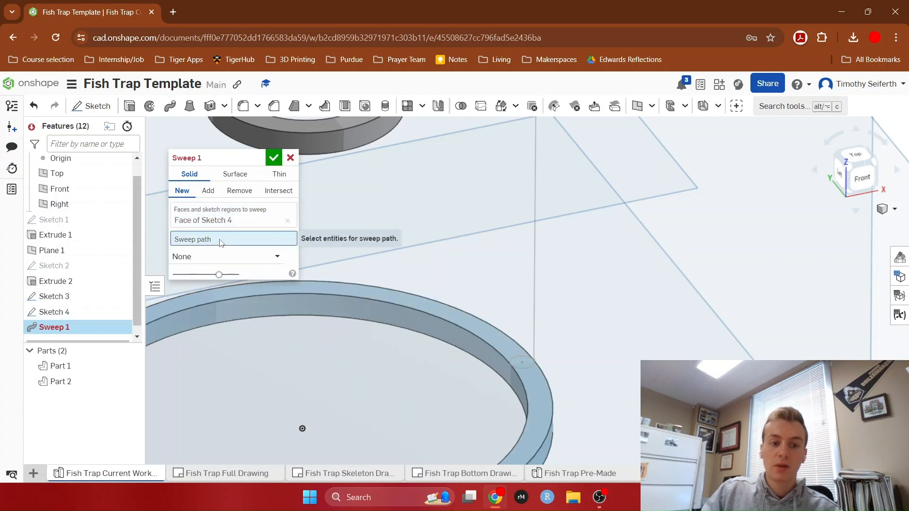
left_click(536, 285)
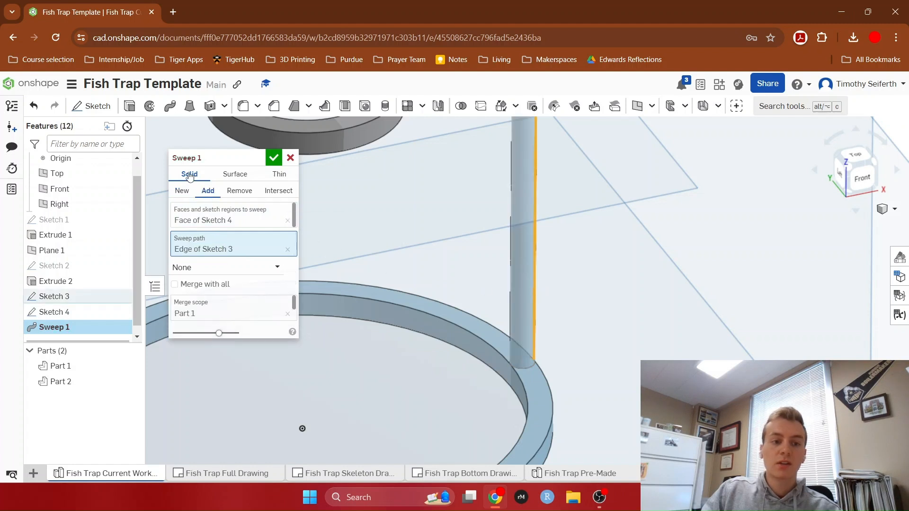
left_click(182, 190)
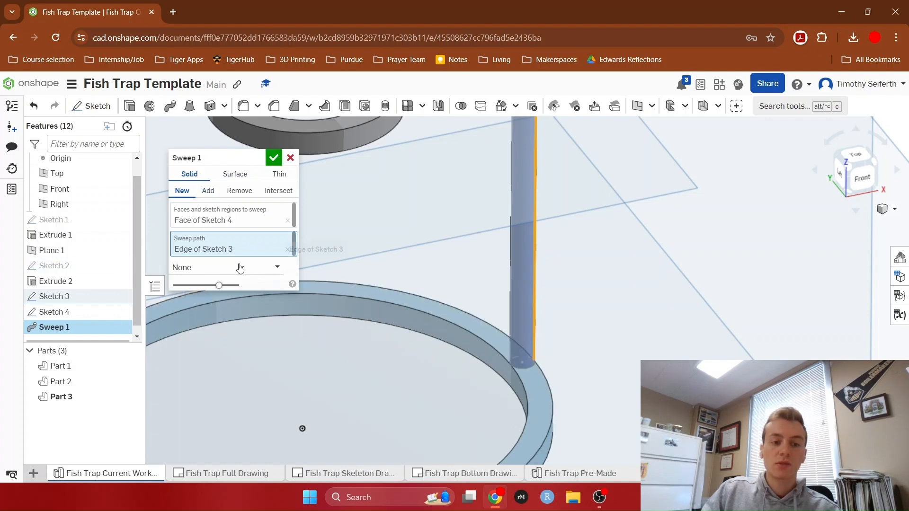
Step: Add the slanted line down to the small ring to the sweep path and accept the sweep
scroll(568, 305, "up", 3)
scroll(591, 310, "down", 5)
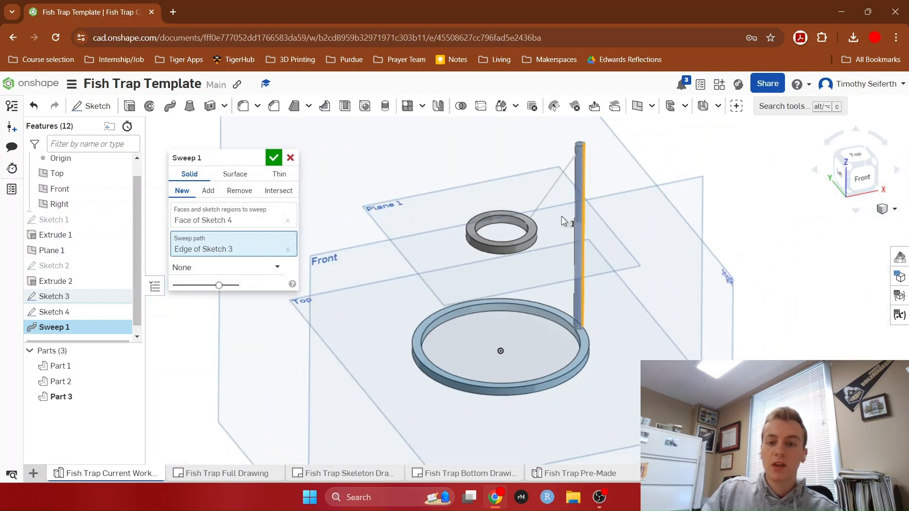
left_click(545, 198)
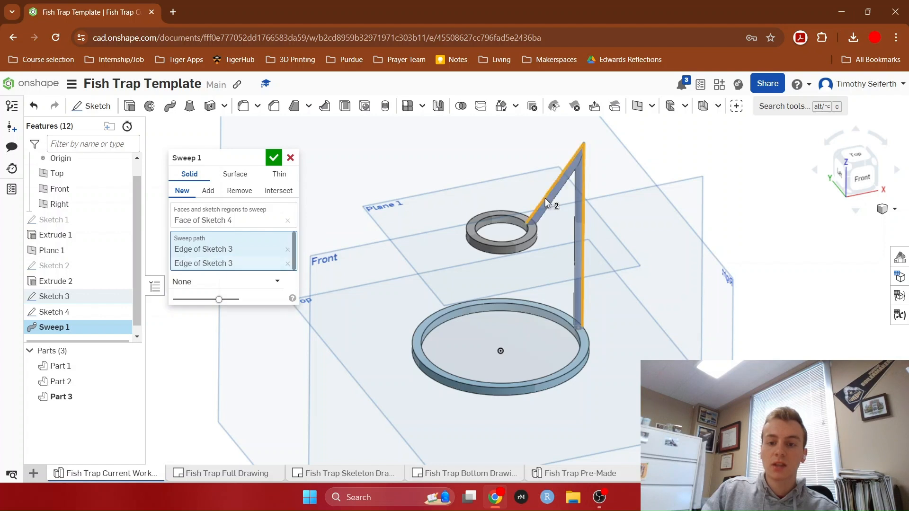
scroll(560, 221, "up", 4)
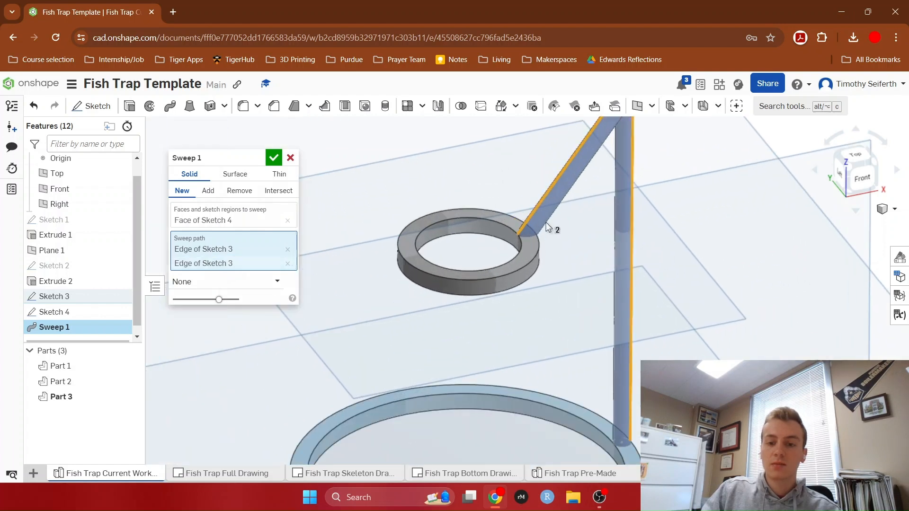
right_click_drag(685, 346, 736, 356)
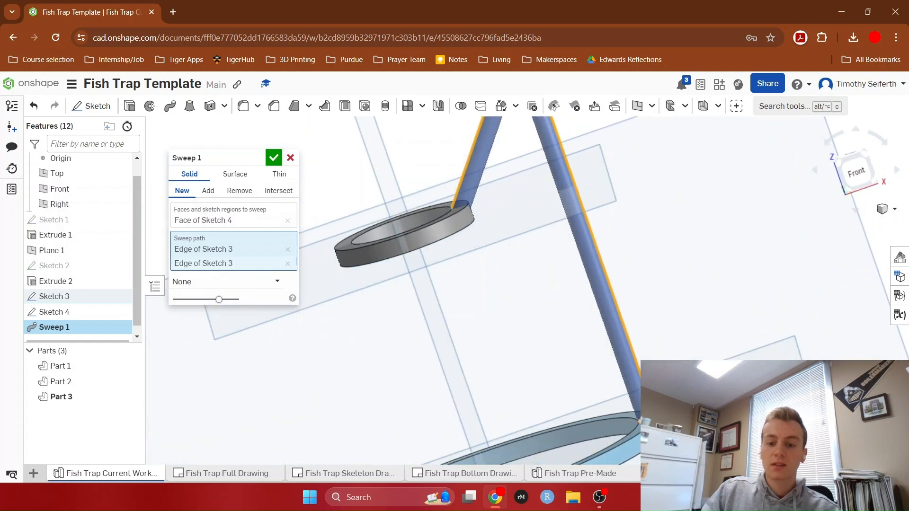
scroll(616, 222, "down", 3)
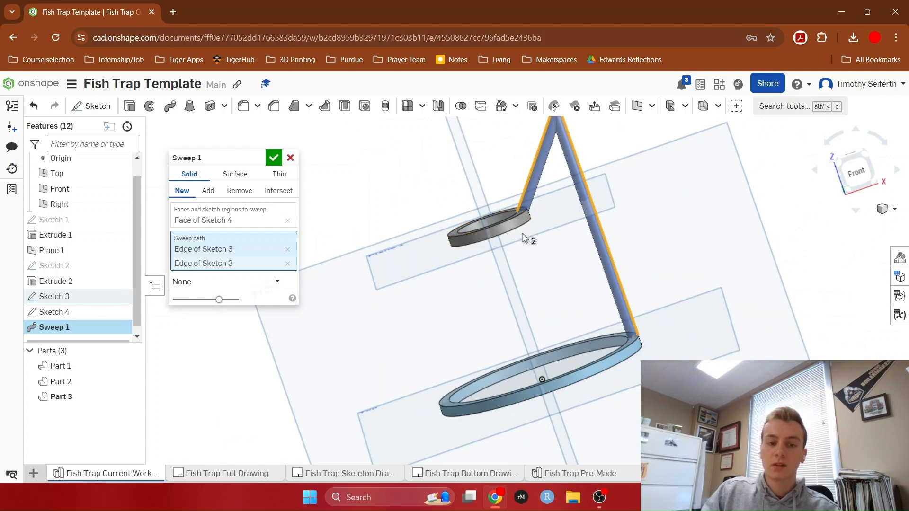
right_click_drag(503, 316, 561, 349)
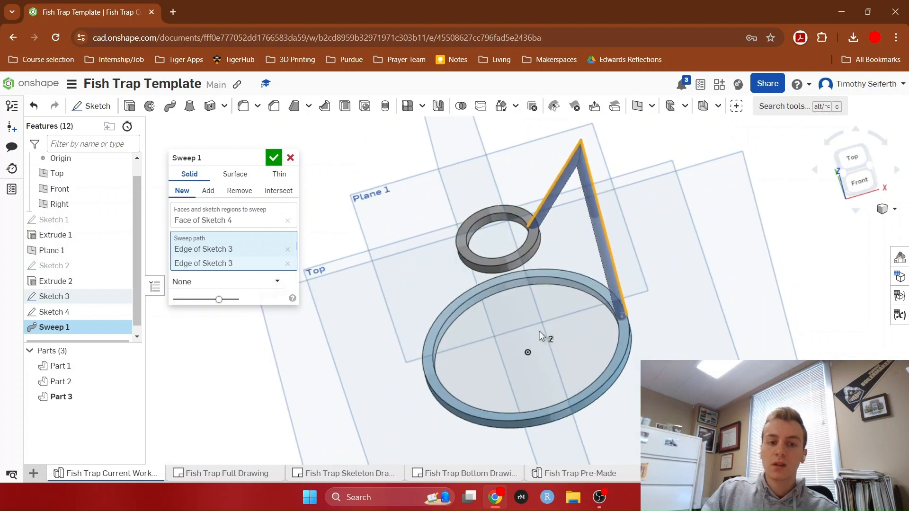
left_click(273, 158)
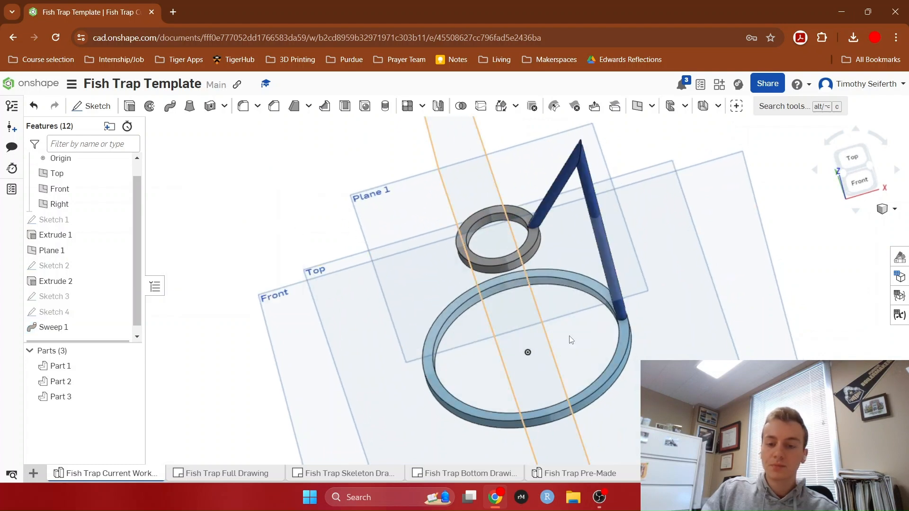
Step: Start a sketch on the Front plane, show the rod path sketch, and face the rod's lower end from the front
right_click_drag(717, 355, 633, 324)
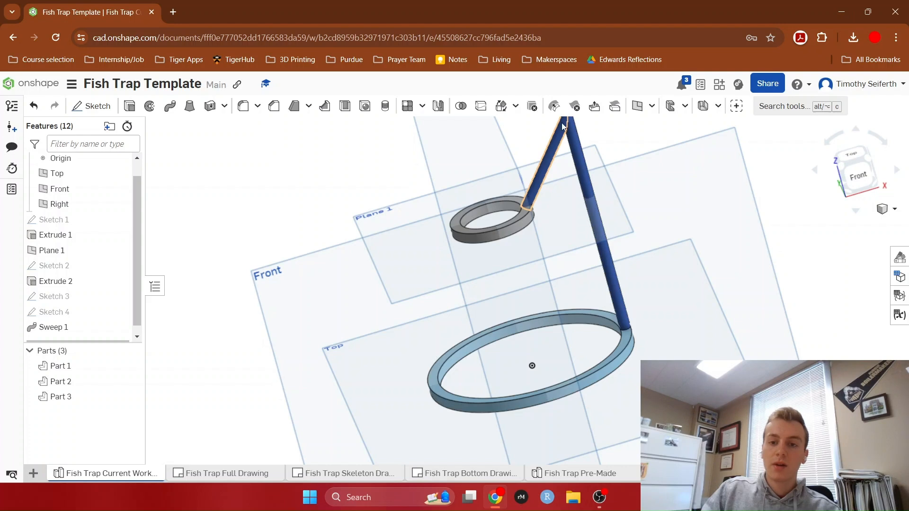
right_click_drag(666, 290, 674, 307)
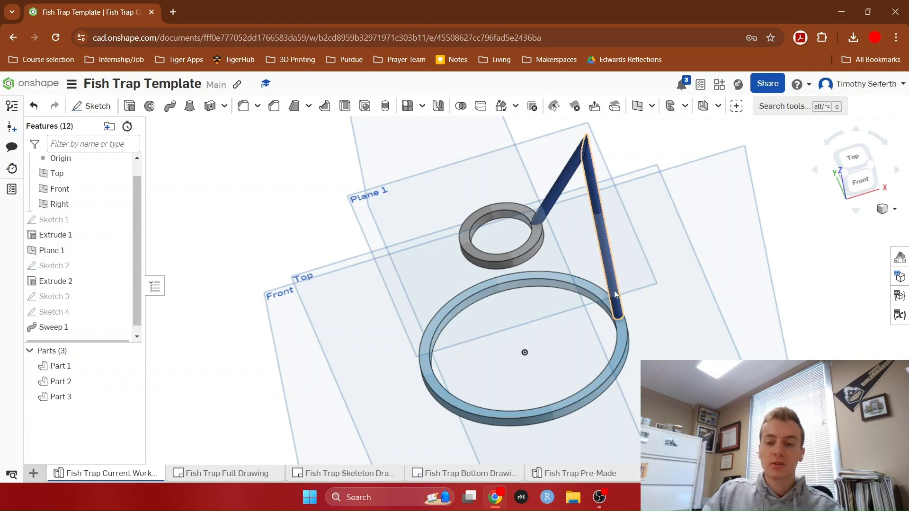
left_click(729, 241)
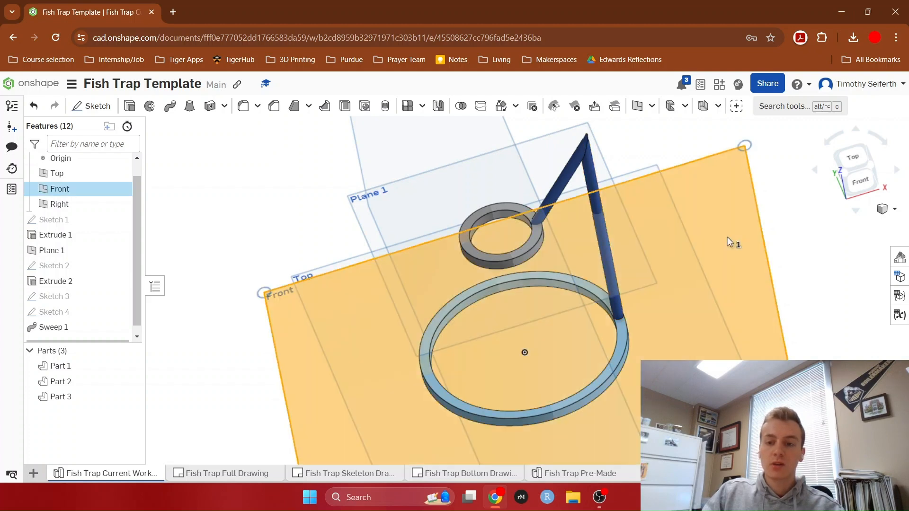
left_click(100, 107)
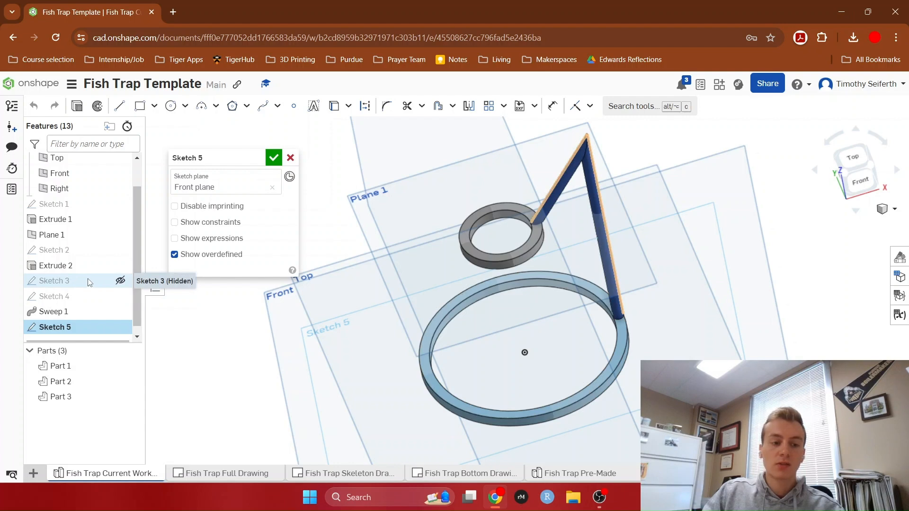
left_click(121, 281)
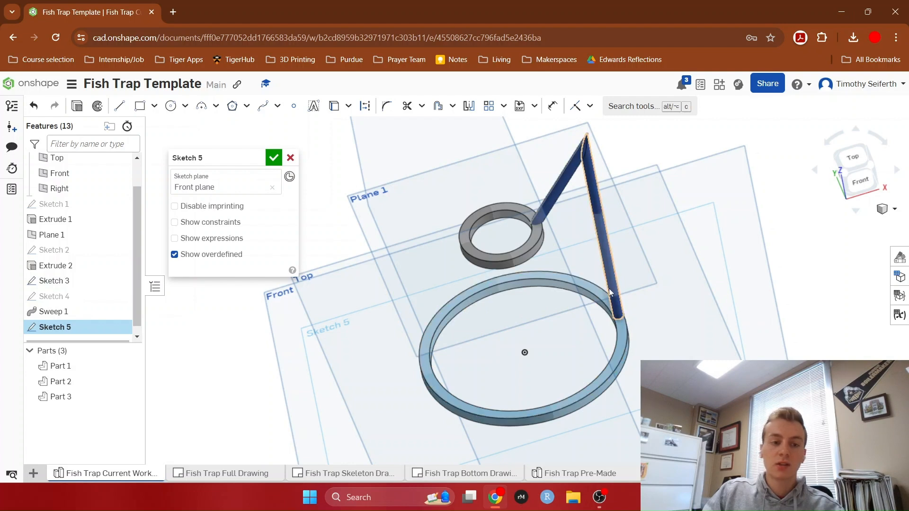
left_click(864, 179)
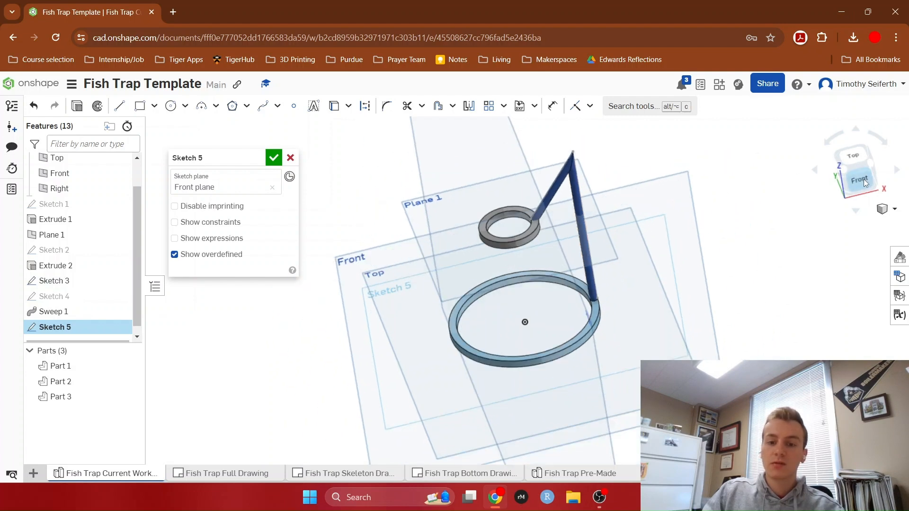
scroll(566, 266, "up", 8)
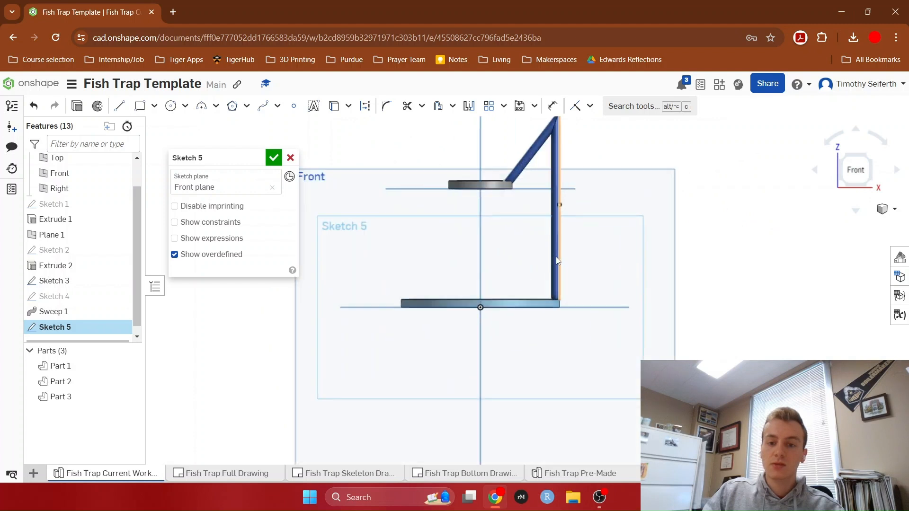
scroll(555, 259, "up", 1)
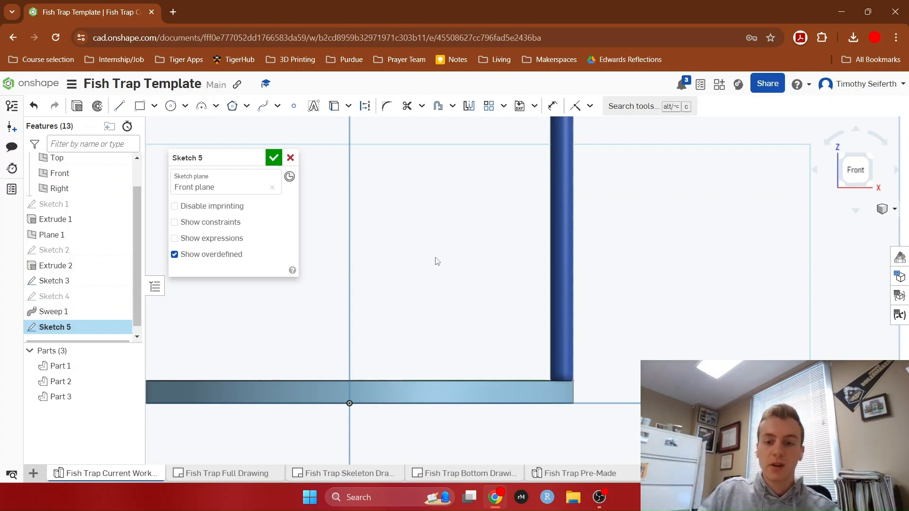
scroll(547, 294, "down", 2)
scroll(548, 294, "up", 4)
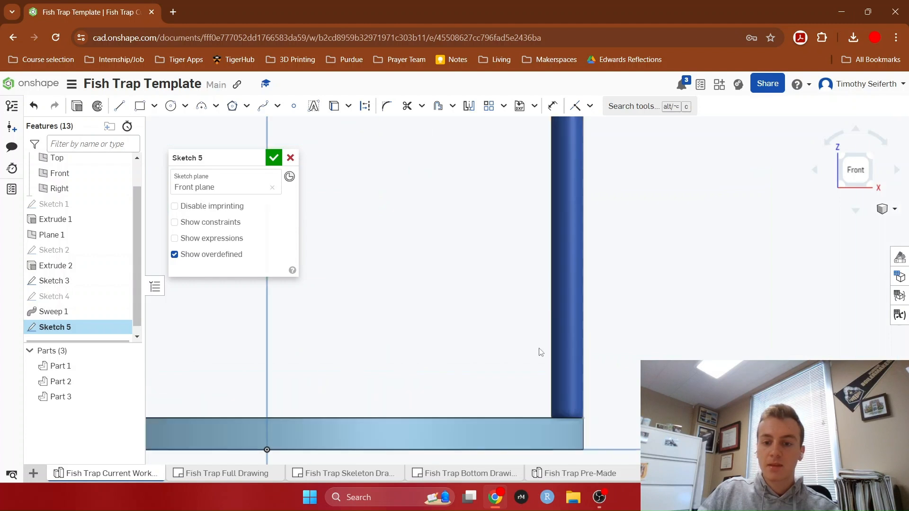
Step: Draw a circle about 0.502 in across, centred on the vertical rod above the base ring and reaching the rod's outer edge
left_click(170, 106)
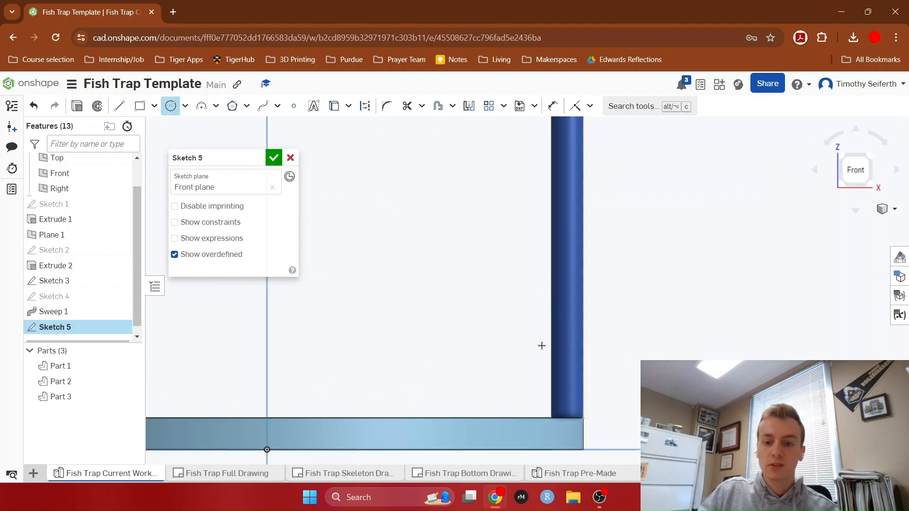
left_click(567, 355)
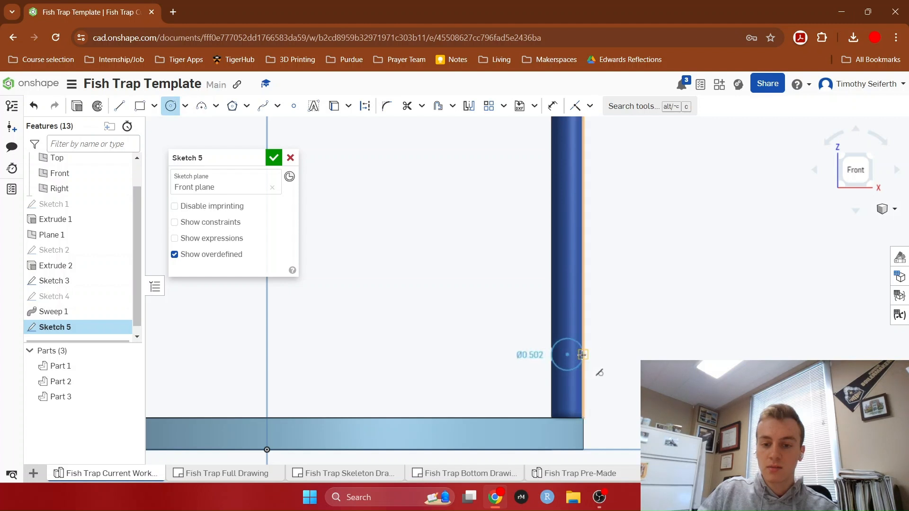
left_click(582, 354)
scroll(578, 355, "up", 4)
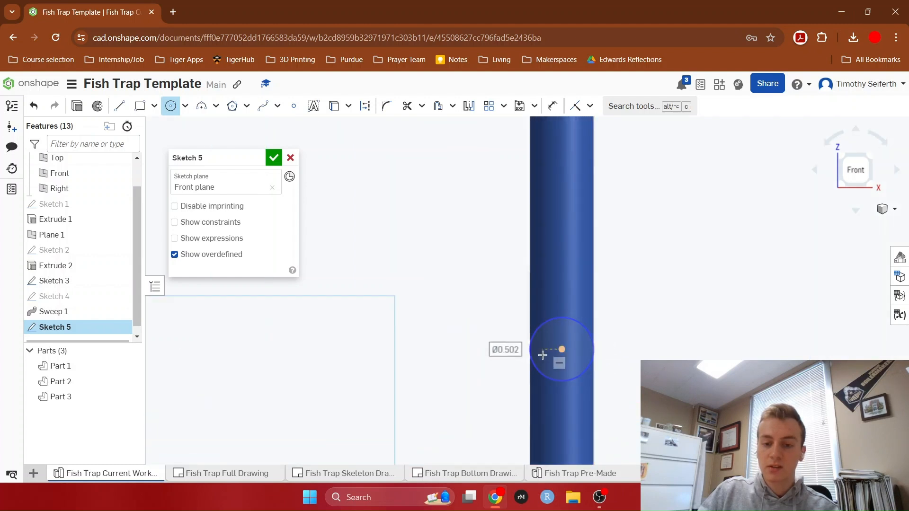
Step: Set the diameter of the circle on the vertical rod to 0.5 in
left_click(552, 106)
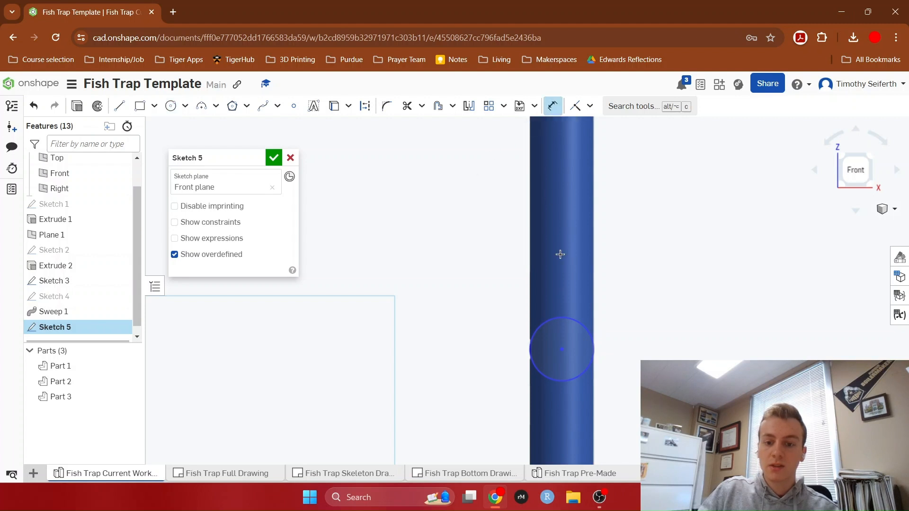
left_click(583, 326)
left_click(654, 297)
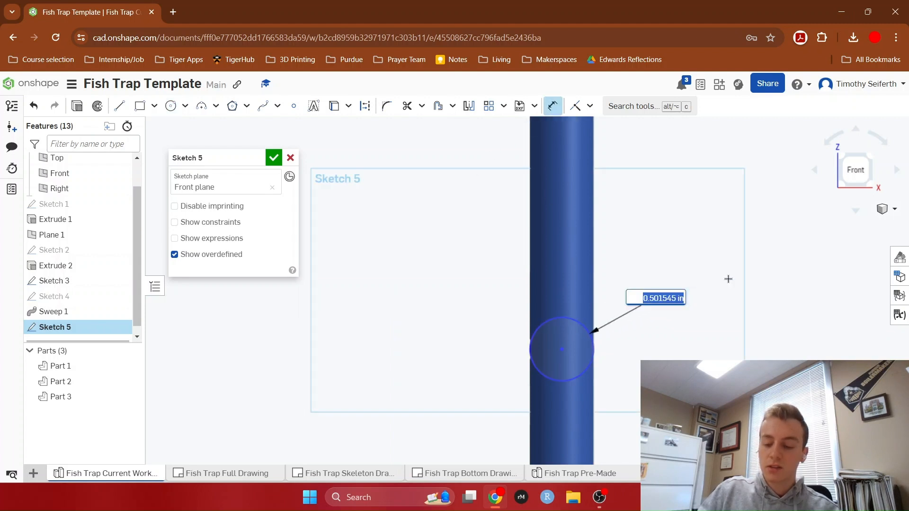
type("0.5")
key("Return")
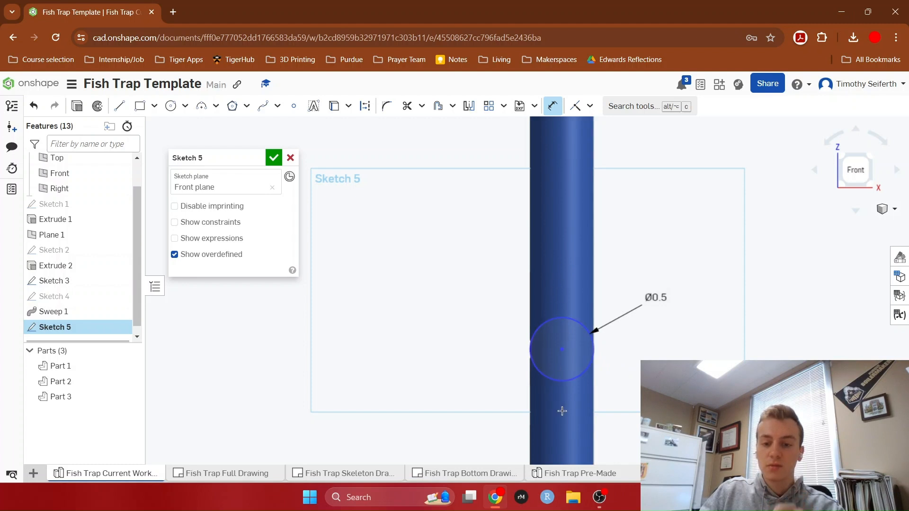
Step: Dimension the circle's centre 1.25 in above the base ring's top face and finish the sketch
scroll(572, 286, "up", 2)
scroll(572, 289, "down", 5)
scroll(572, 293, "up", 1)
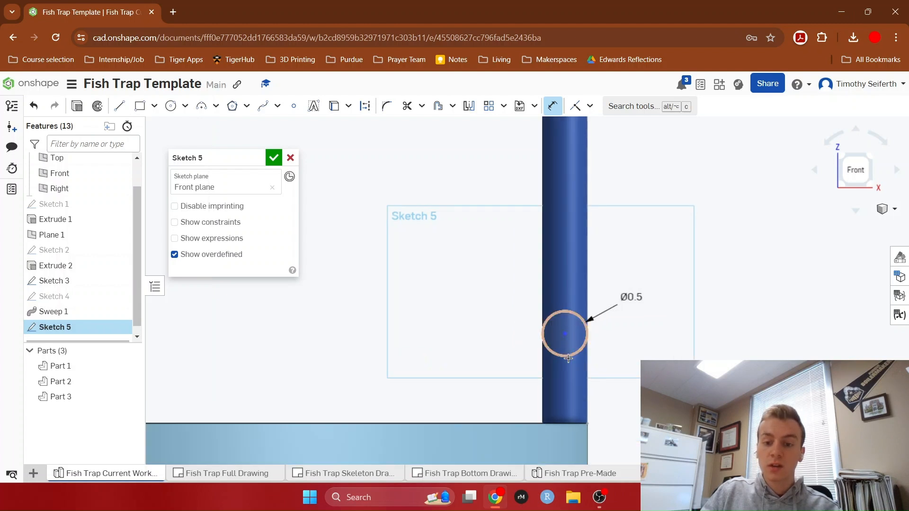
left_click(562, 422)
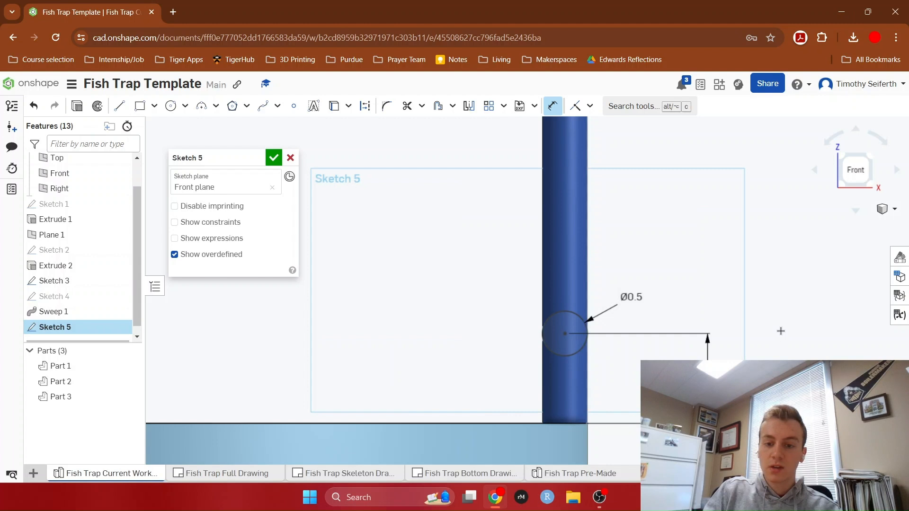
key("Return")
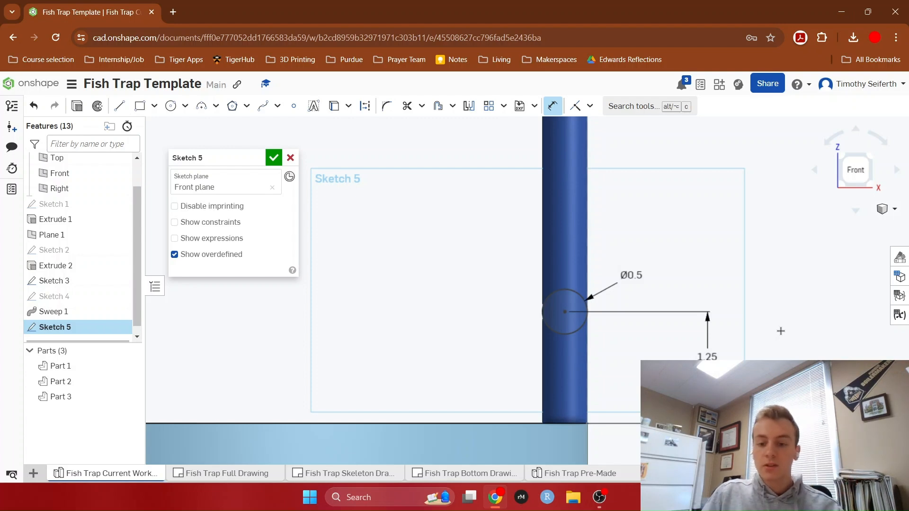
right_click_drag(658, 350, 635, 374)
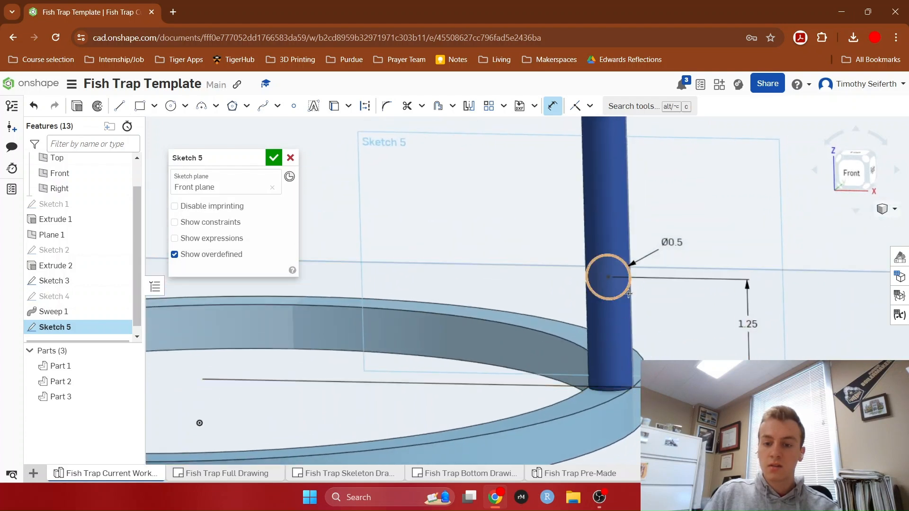
left_click(275, 158)
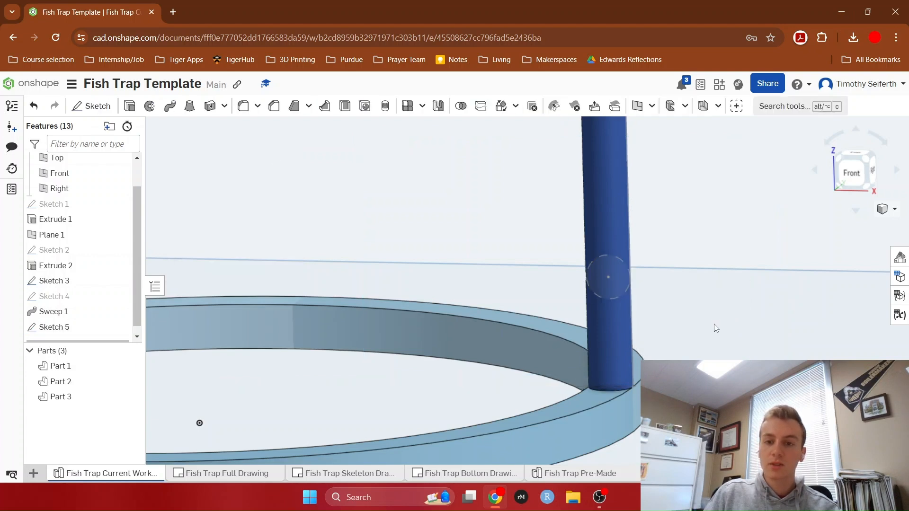
scroll(716, 328, "down", 5)
right_click_drag(728, 325, 738, 342)
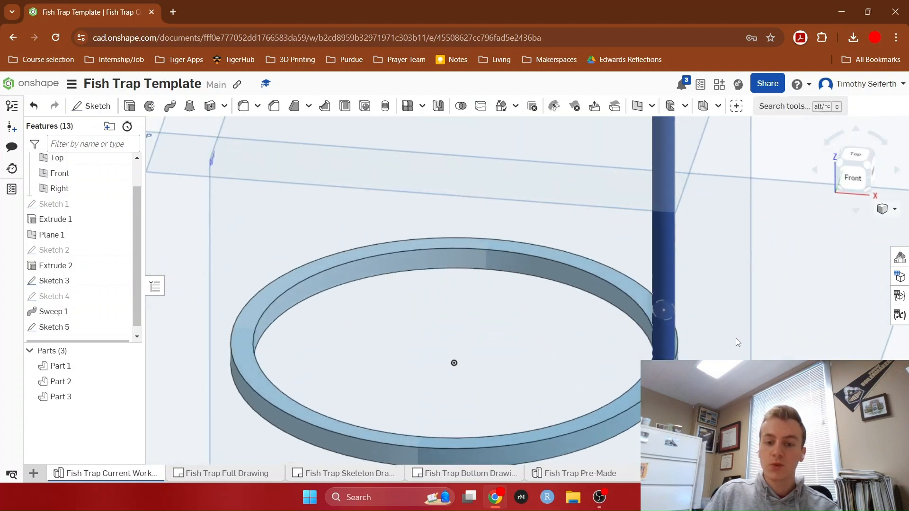
Step: Start a solid revolve using the 0.5 in circle sketched on the vertical rod as the profile
scroll(735, 338, "down", 2)
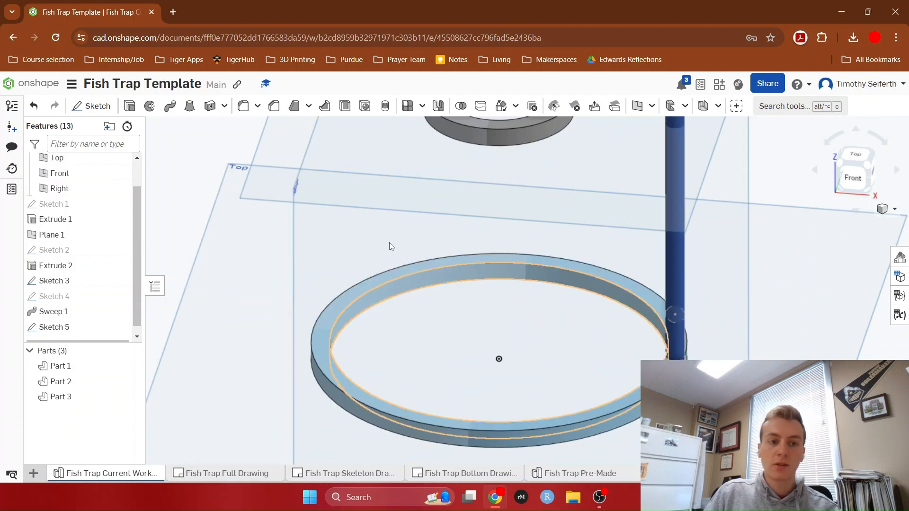
left_click(149, 108)
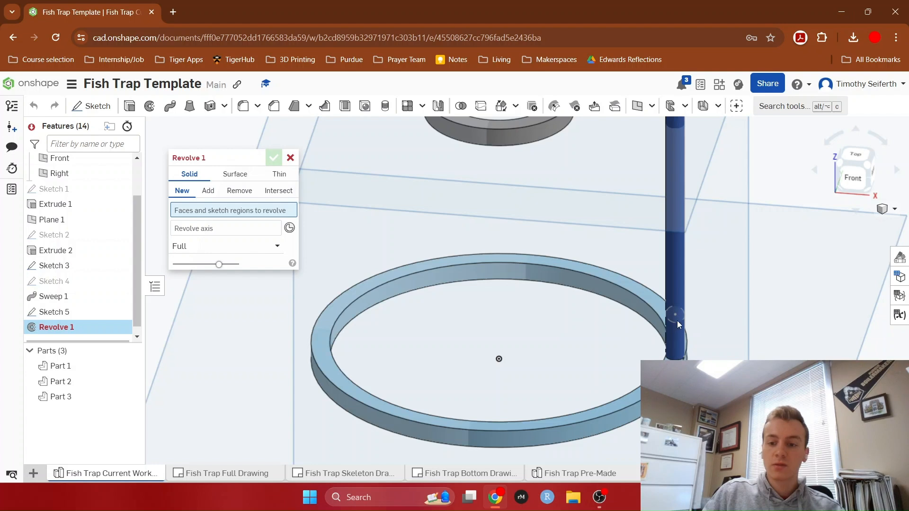
scroll(680, 317, "up", 5)
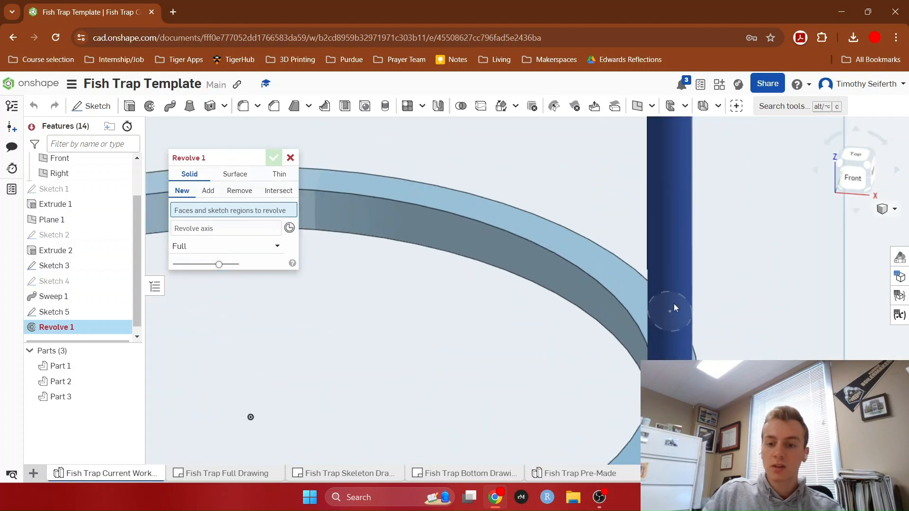
scroll(675, 311, "up", 3)
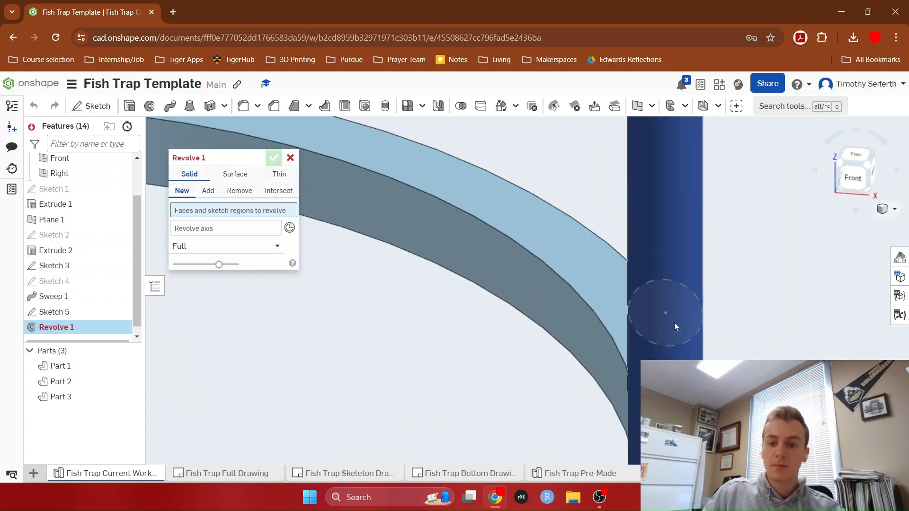
left_click(65, 312)
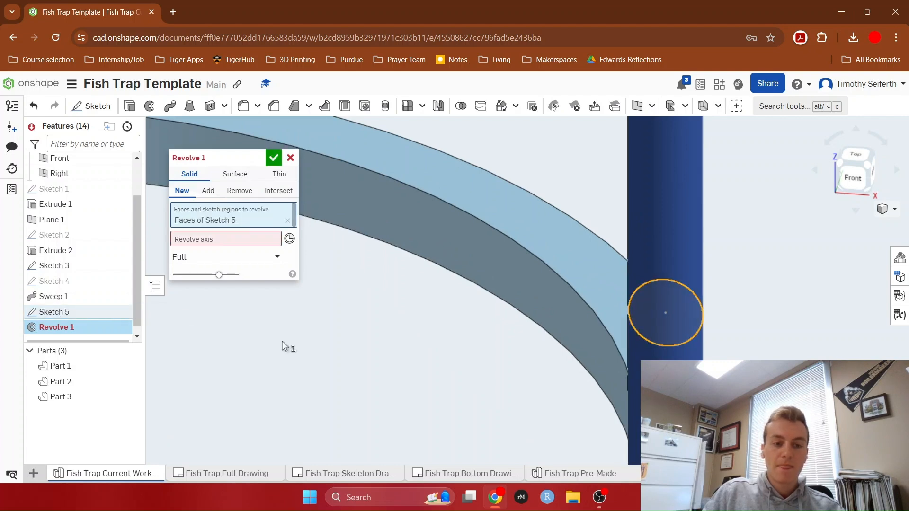
Step: Revolve the circle fully around the vertical axis through the origin as a new, separate part
scroll(284, 345, "down", 3)
scroll(287, 345, "down", 2)
middle_click_drag(281, 355, 524, 302)
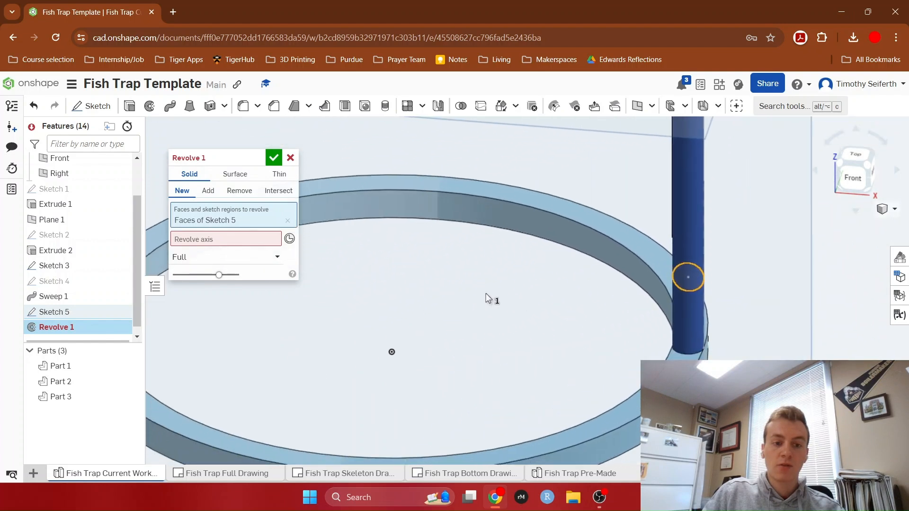
left_click(290, 239)
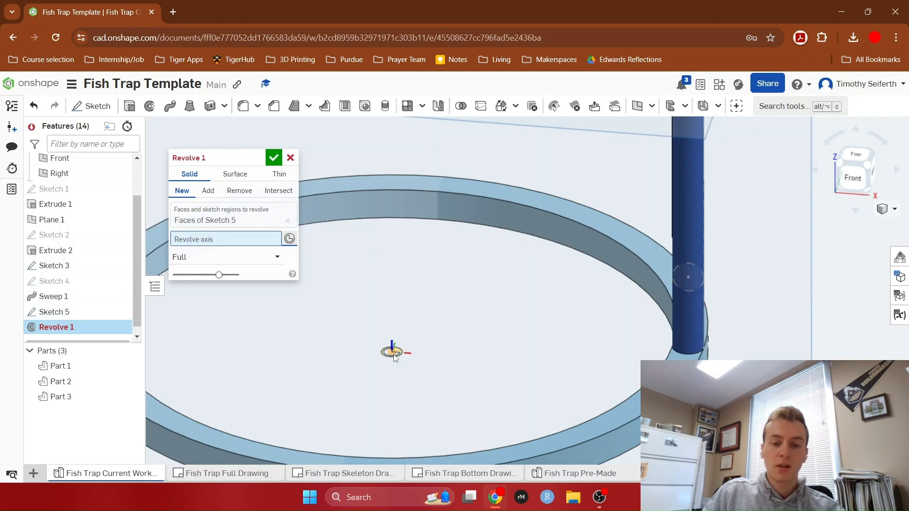
left_click(394, 354)
scroll(461, 337, "down", 1)
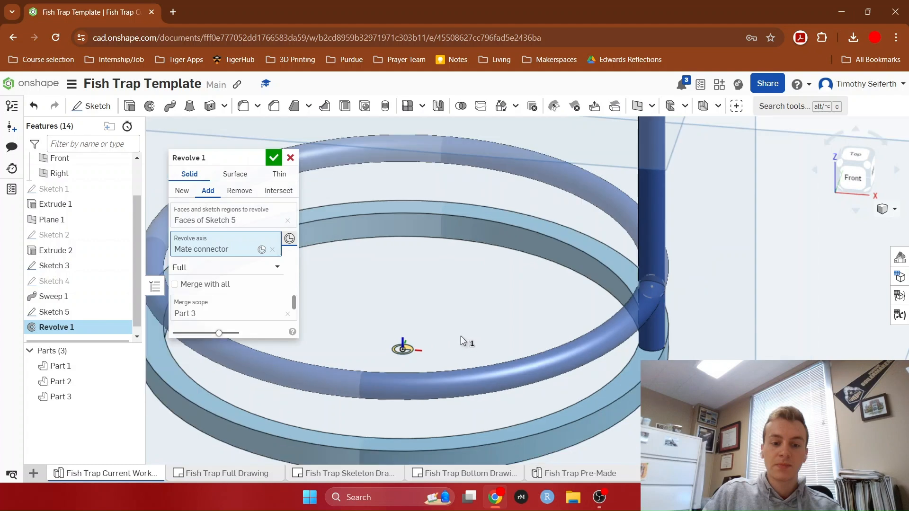
scroll(461, 336, "down", 1)
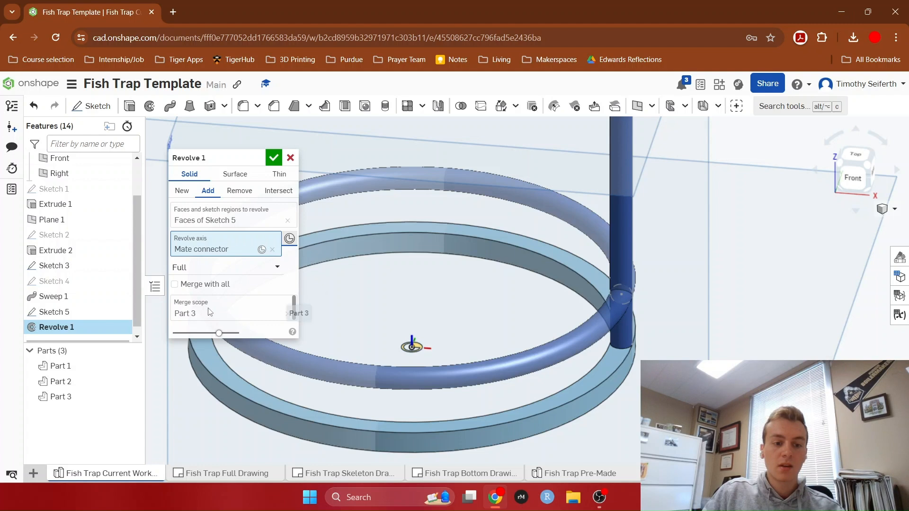
left_click(183, 192)
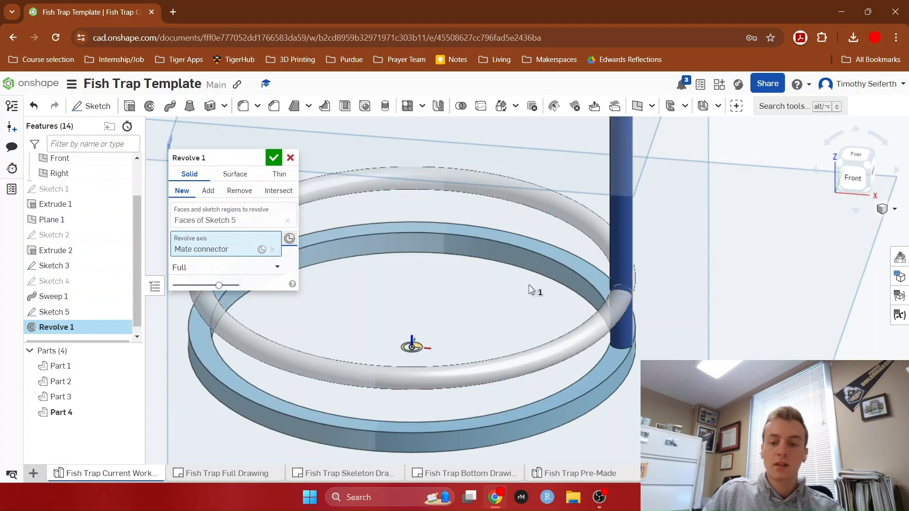
left_click(274, 158)
Step: Try a linear part pattern of the revolved ring, using Plane 1 as the direction
scroll(411, 347, "down", 5)
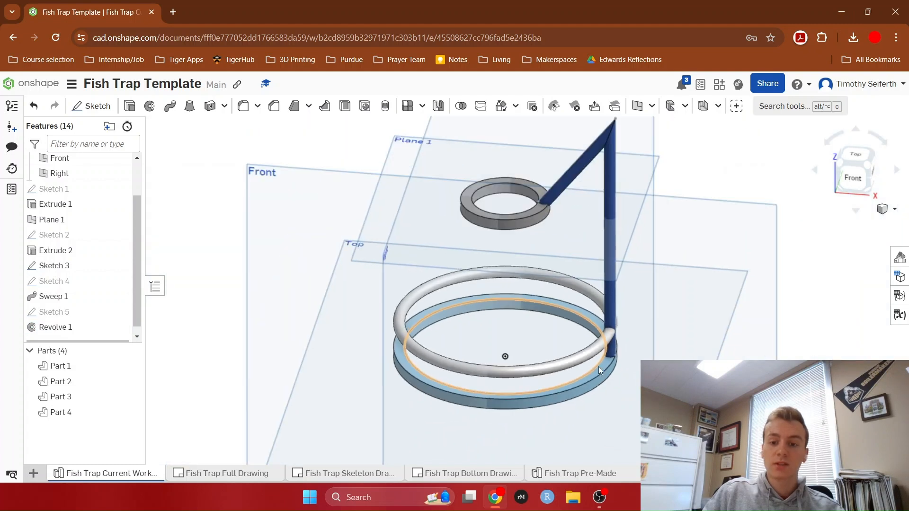
mouse_move(635, 397)
right_mouse_down()
mouse_move(639, 374)
mouse_move(633, 386)
right_mouse_up()
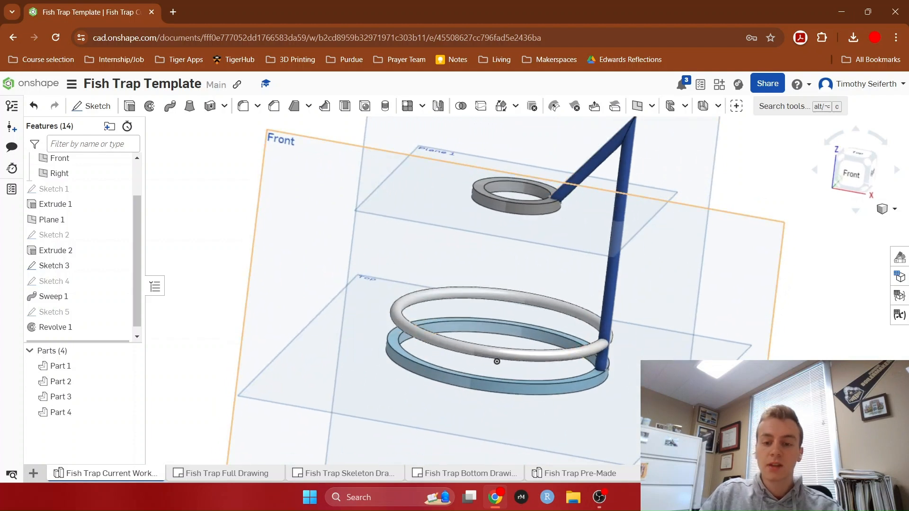
left_click(583, 356)
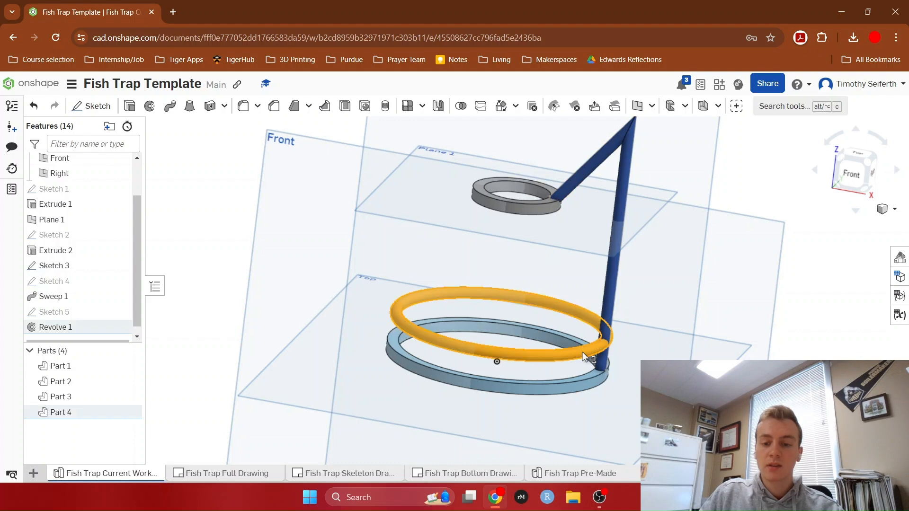
left_click(408, 107)
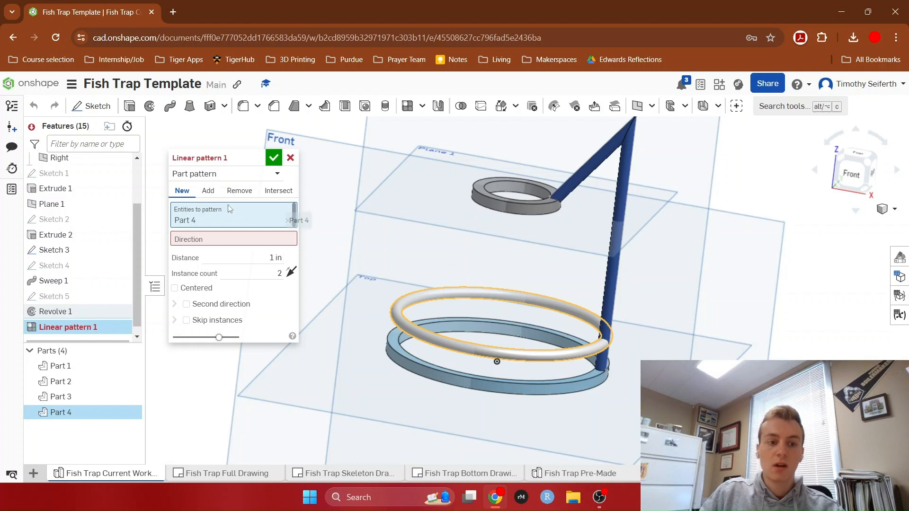
left_click(212, 244)
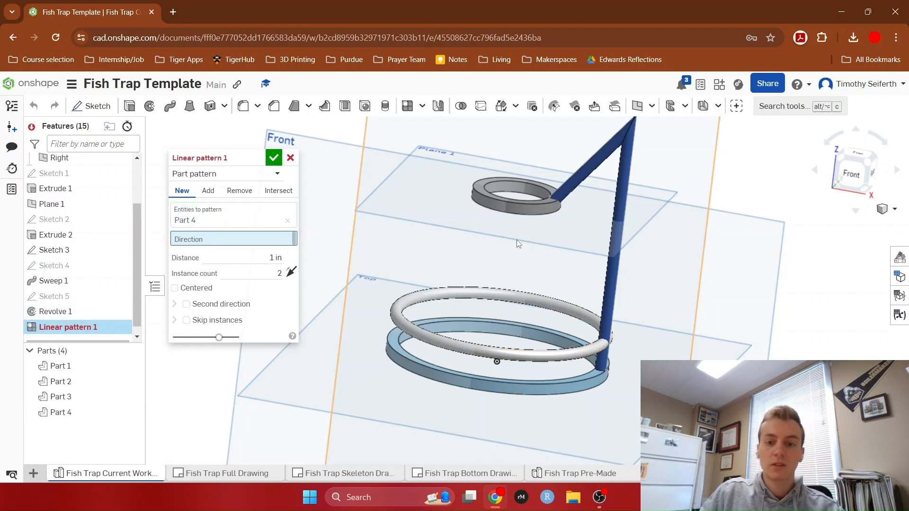
left_click(569, 238)
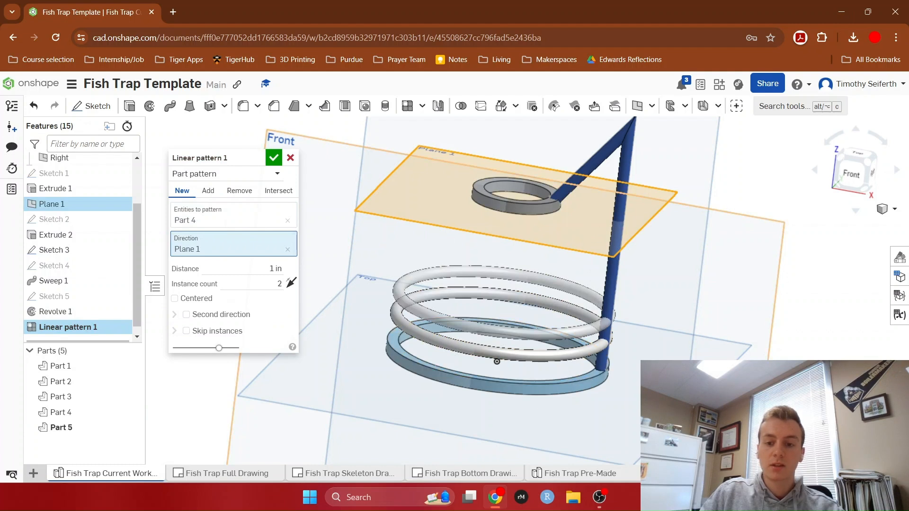
right_click_drag(617, 396, 616, 355)
scroll(615, 354, "up", 3)
scroll(617, 359, "down", 3)
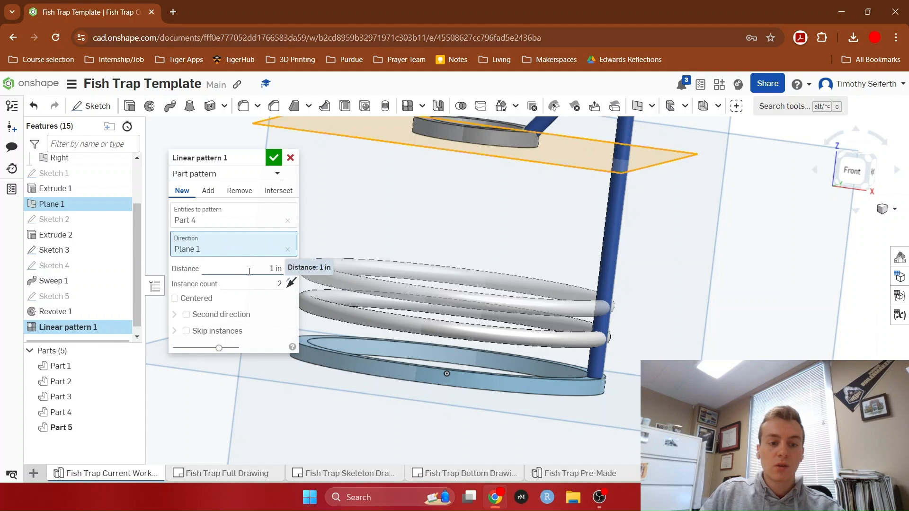
Step: Try the ring pattern with a 1.25 in distance and 9 instances, and cancel the pattern
left_click(249, 272)
type("1.25")
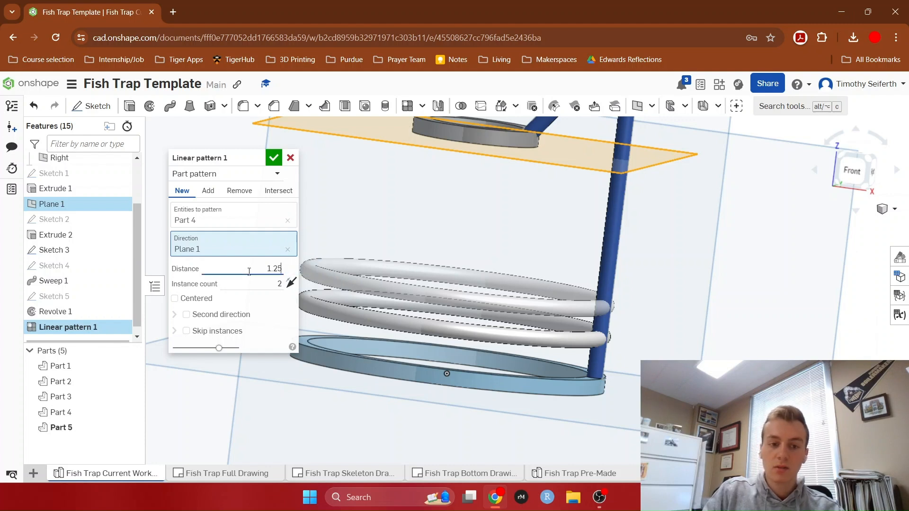
key("Return")
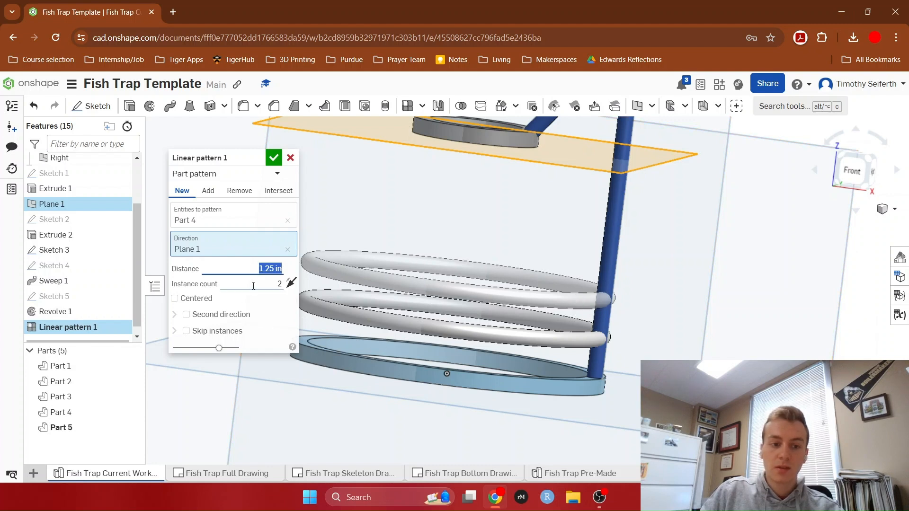
scroll(448, 305, "down", 3)
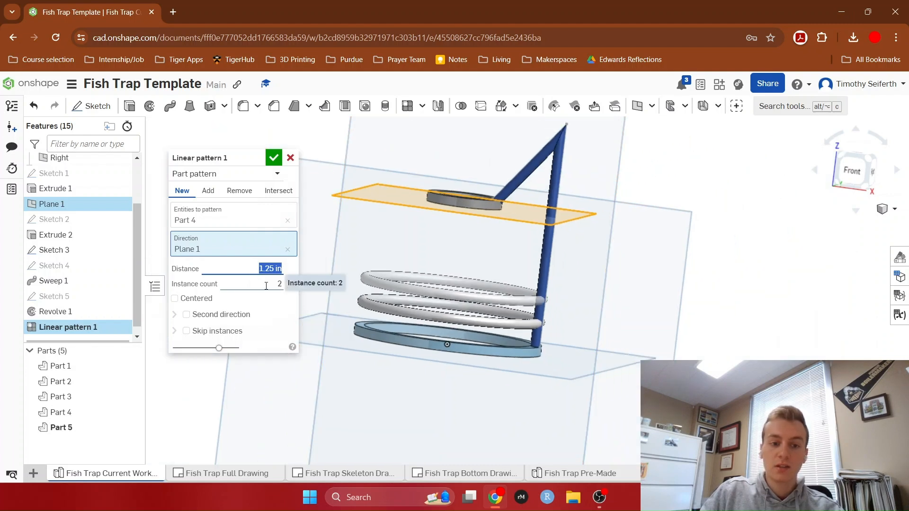
left_click(267, 286)
type("9")
key("Return")
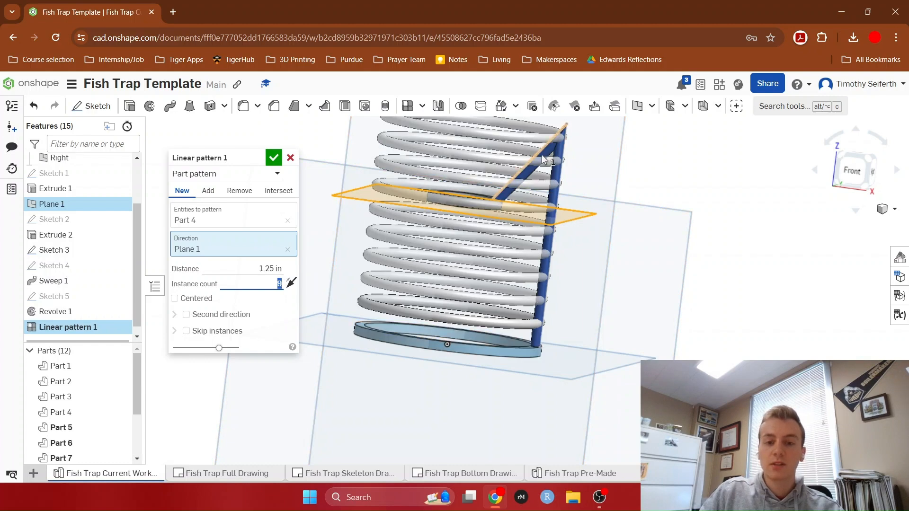
mouse_move(674, 166)
right_mouse_down()
mouse_move(659, 177)
mouse_move(677, 171)
right_mouse_up()
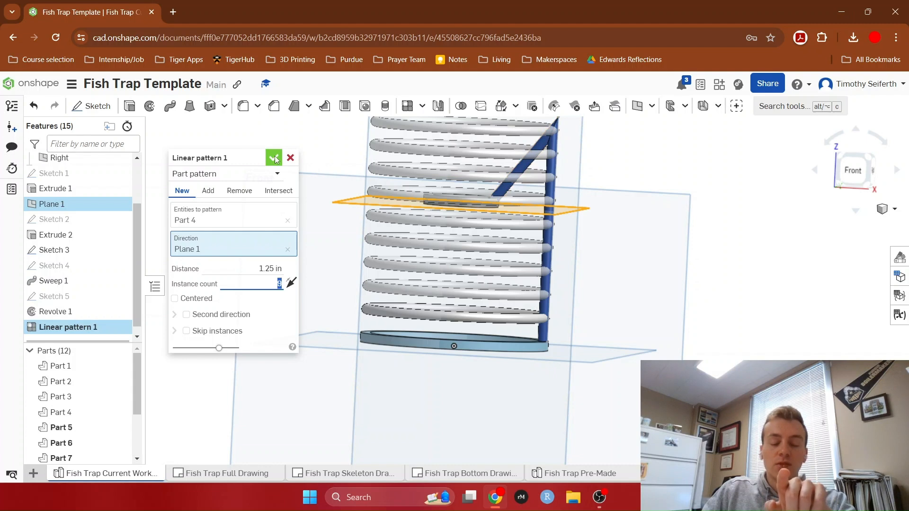
left_click(290, 158)
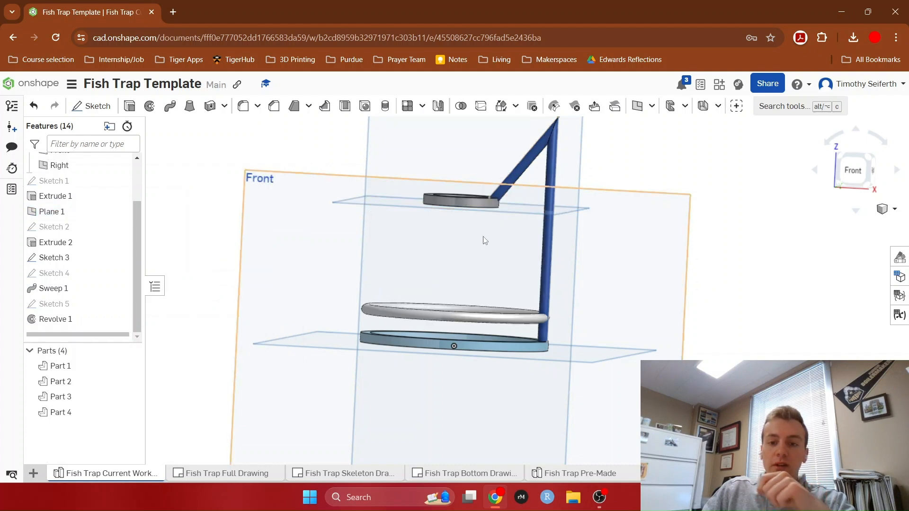
Step: Start a sketch on the Front plane and face the slanted rod above the small ring from the front
middle_click_drag(718, 186, 735, 258)
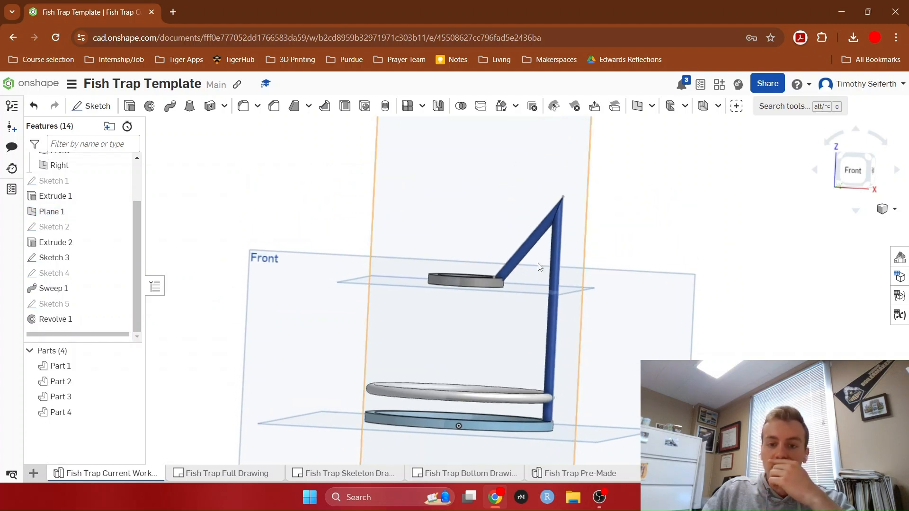
scroll(531, 268, "up", 3)
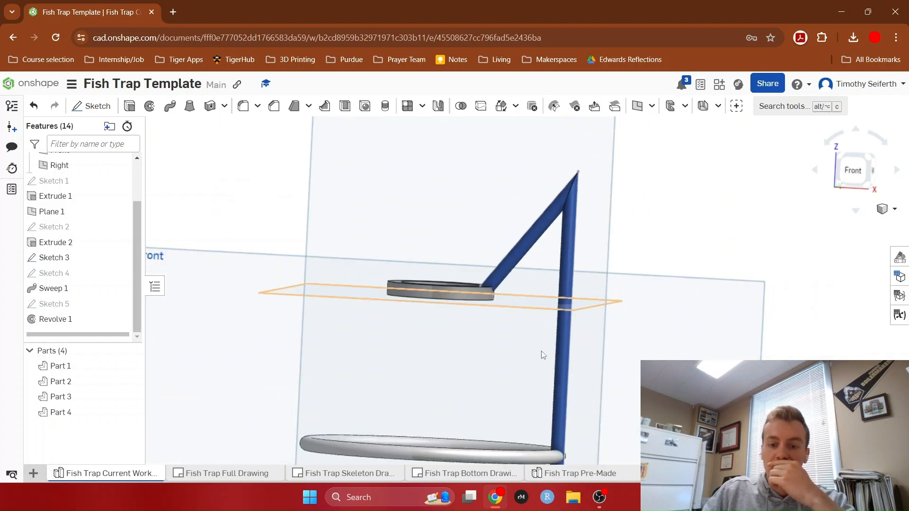
scroll(526, 279, "up", 3)
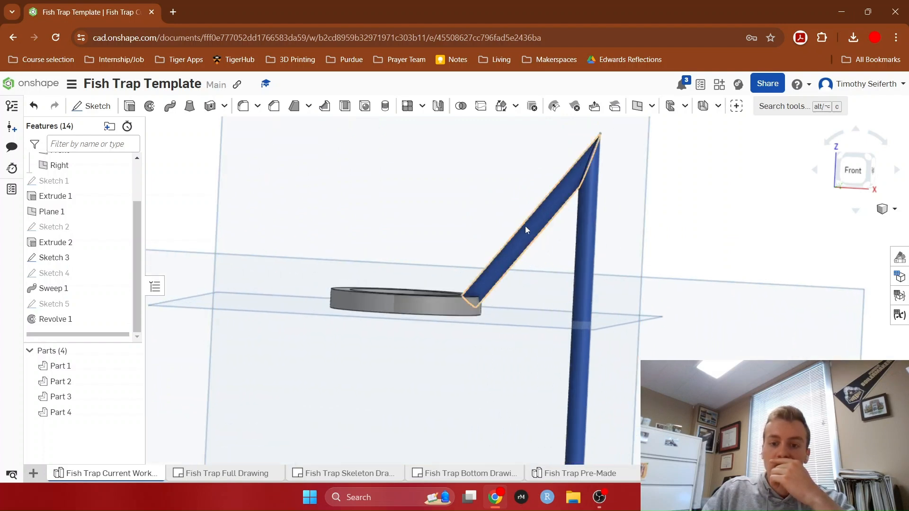
scroll(554, 241, "up", 2)
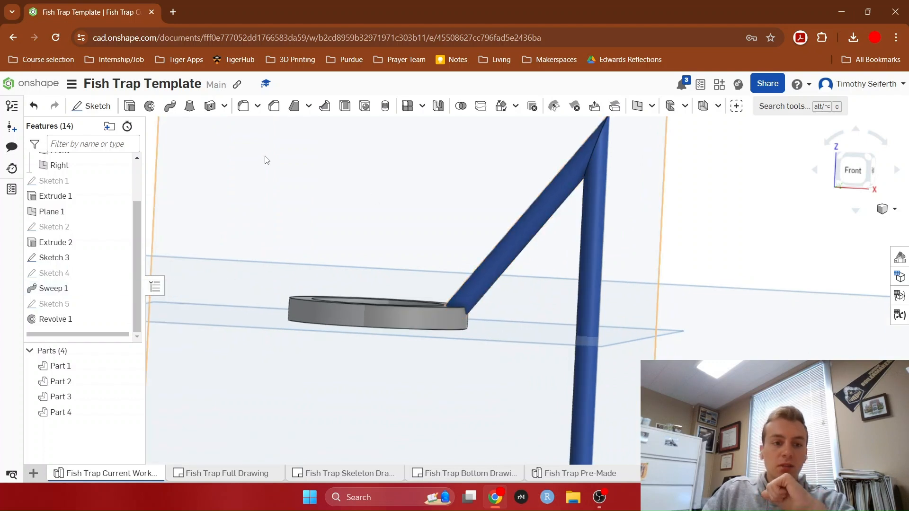
left_click(108, 111)
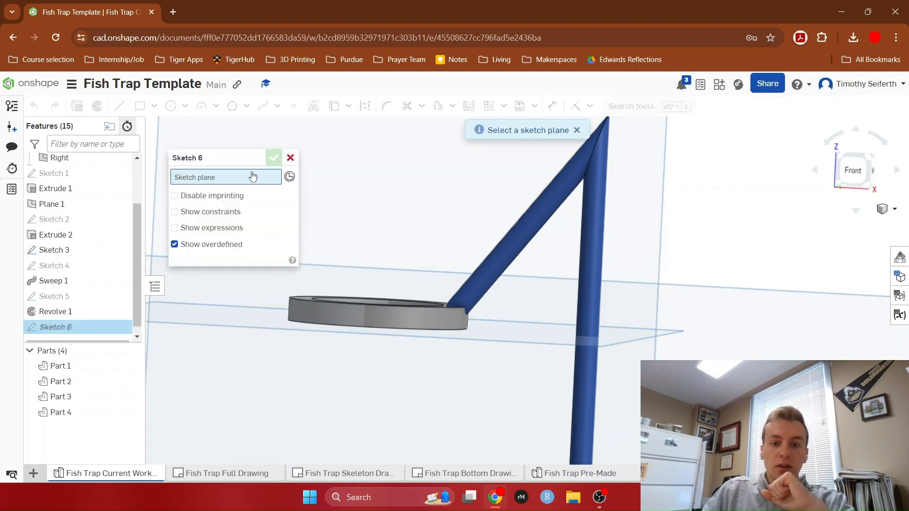
left_click(640, 242)
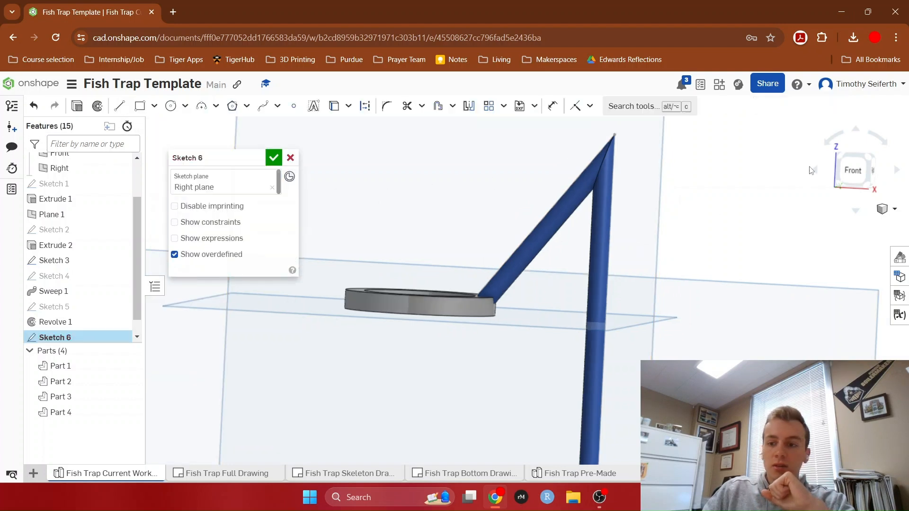
left_click(849, 171)
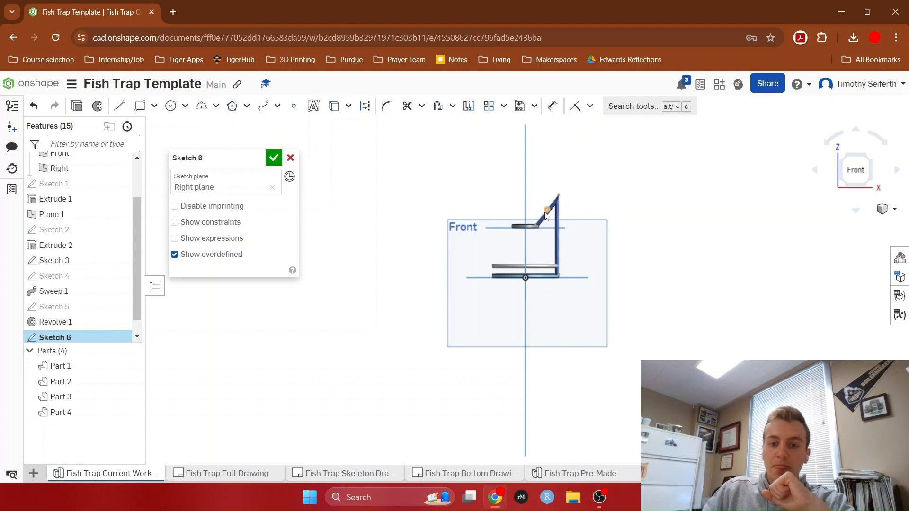
scroll(545, 216, "up", 4)
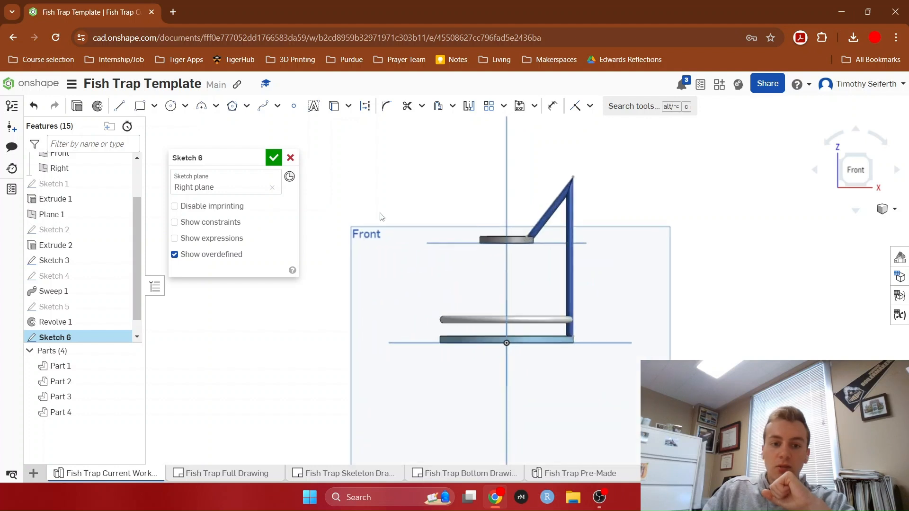
left_click(391, 284)
scroll(544, 249, "up", 6)
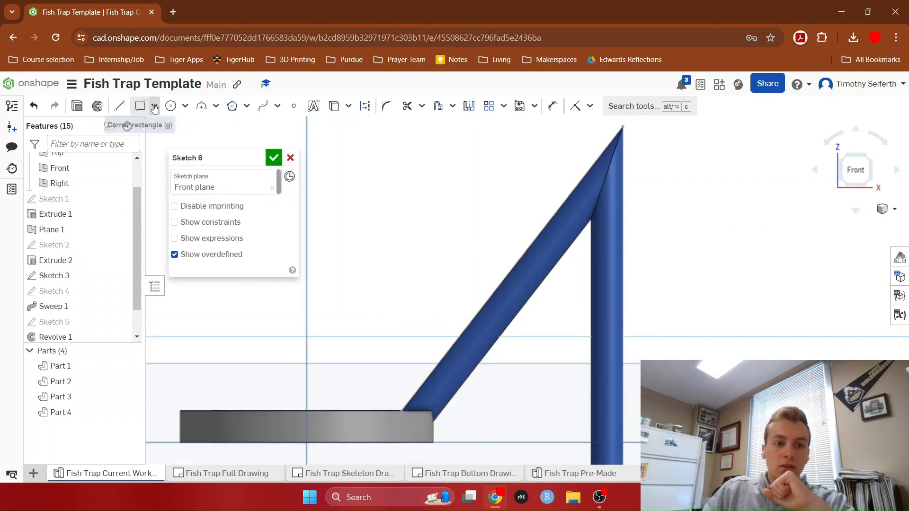
Step: Sketch a circle on the slanted rod about midway along it, set its diameter to 0.5 in, and finish the sketch
left_click(171, 106)
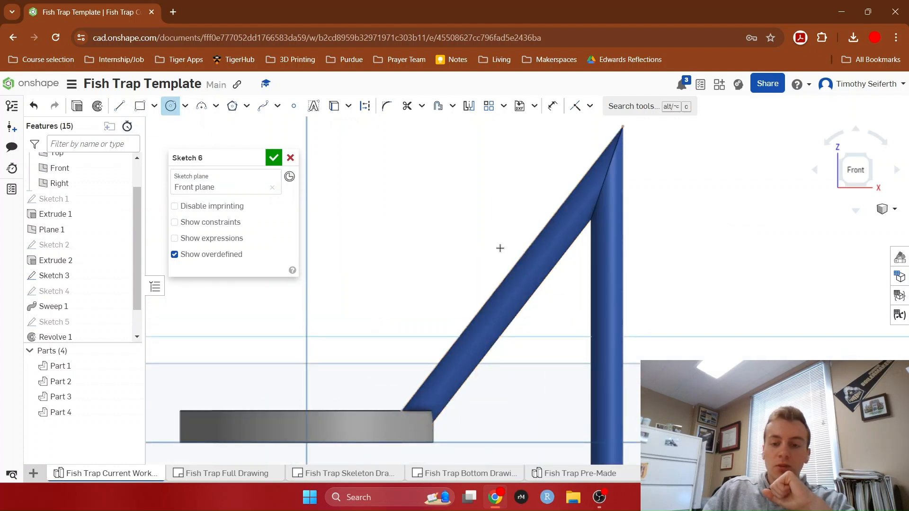
left_click(516, 266)
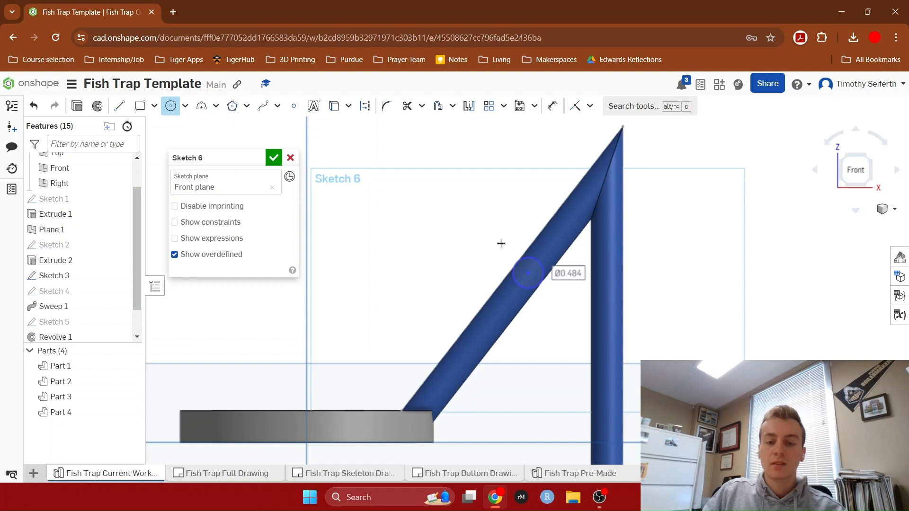
left_click(553, 106)
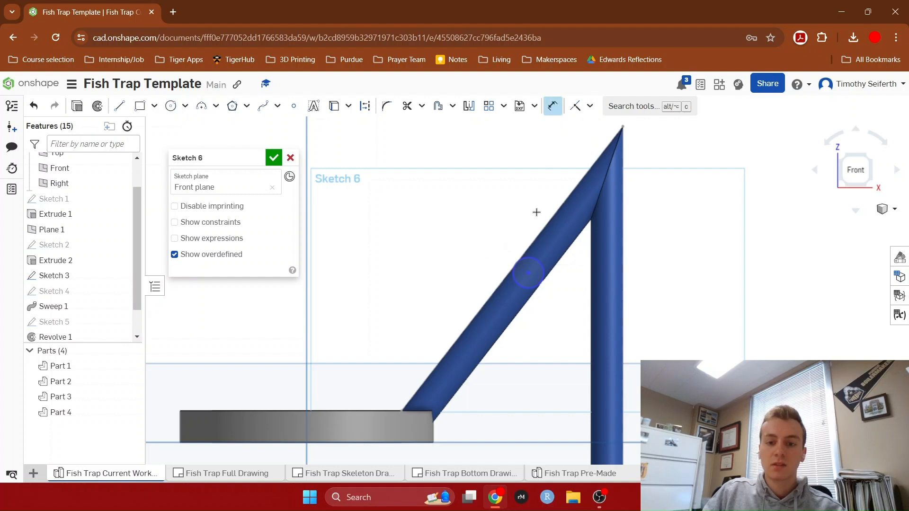
left_click(538, 259)
left_click(510, 223)
type("0.5")
key("Return")
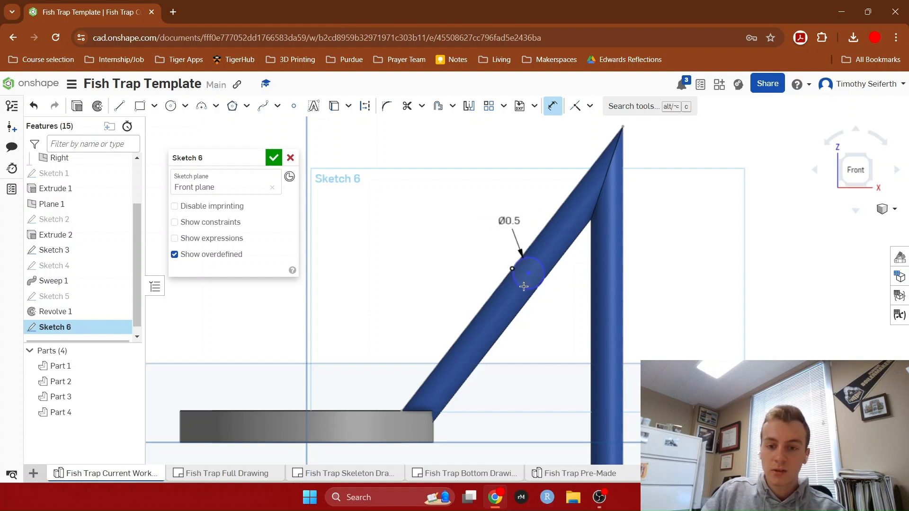
scroll(525, 267, "up", 5)
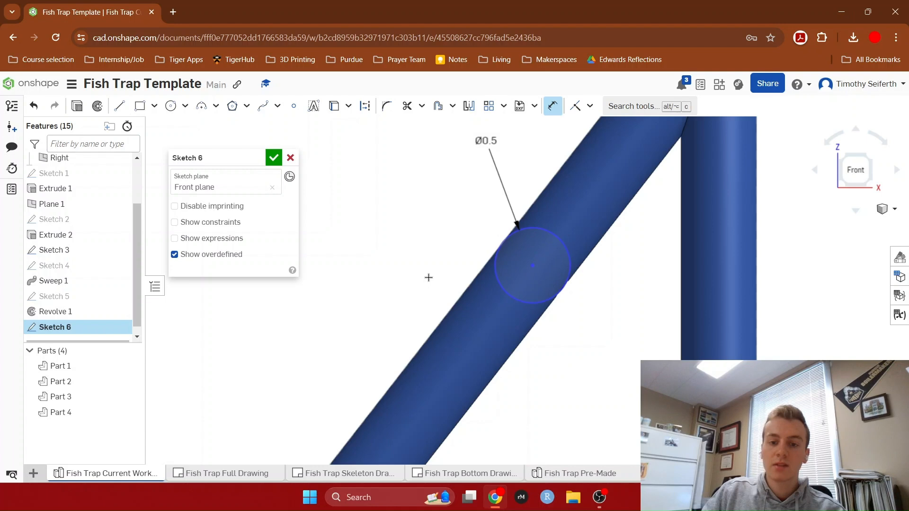
scroll(429, 278, "down", 4)
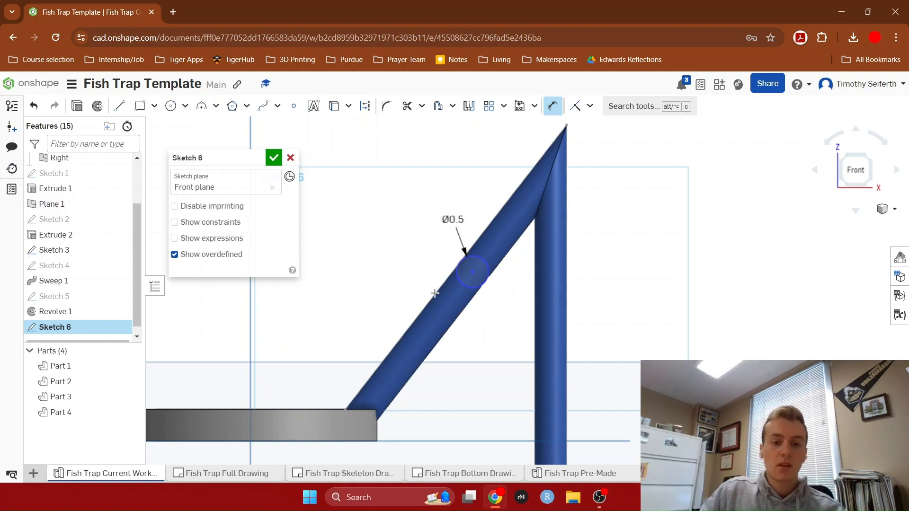
right_click_drag(613, 300, 635, 315)
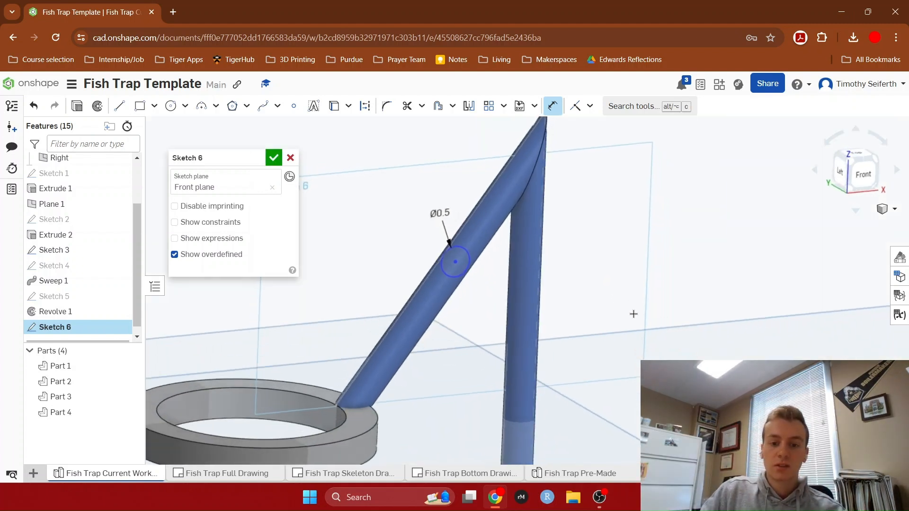
left_click(272, 158)
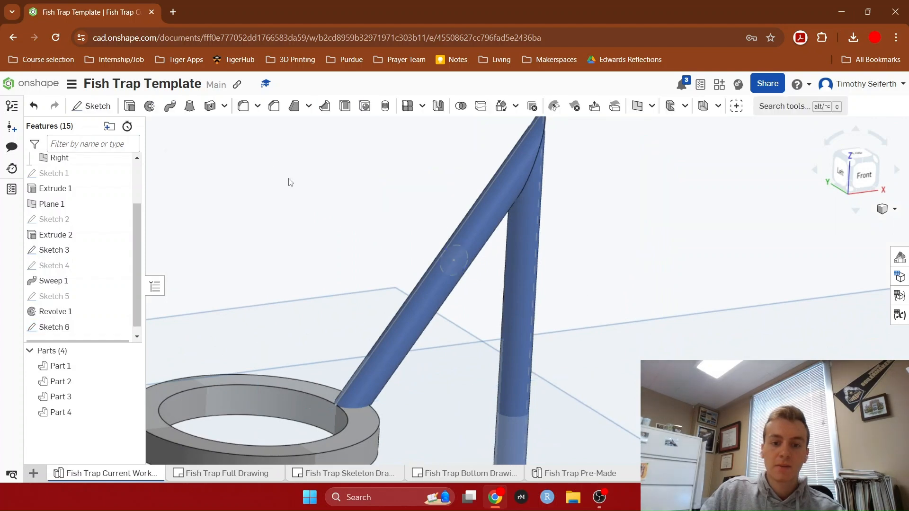
Step: Revolve the slanted rod's circle fully around the vertical axis through the origin as a new, separate part
left_click(150, 107)
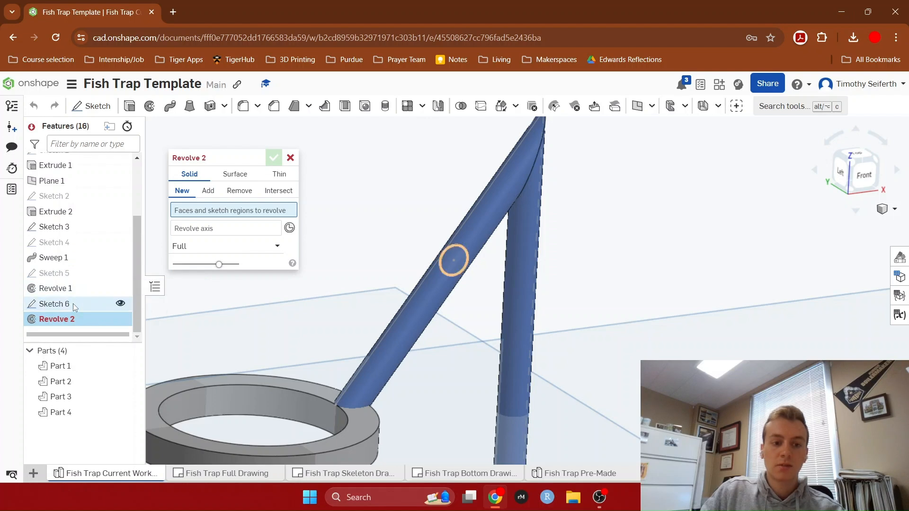
left_click(75, 306)
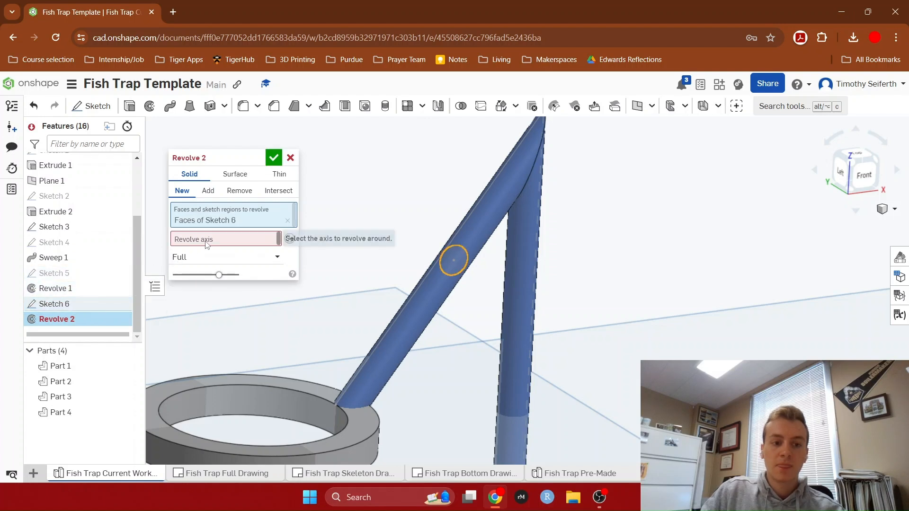
scroll(367, 379, "down", 5)
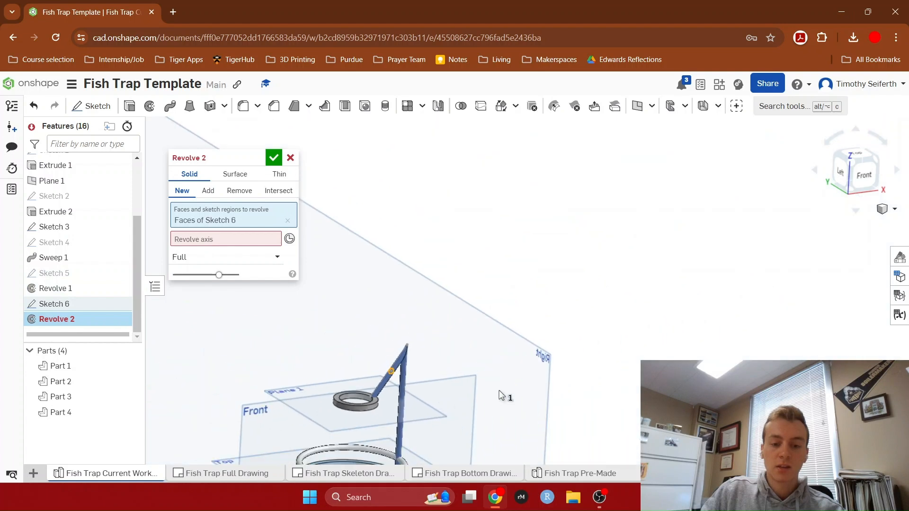
right_click_drag(606, 393, 575, 335)
middle_click_drag(575, 335, 567, 276)
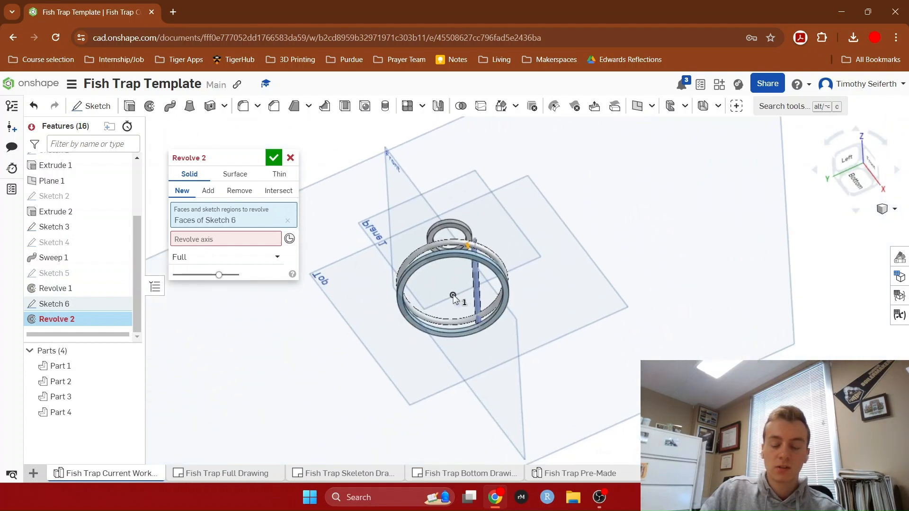
left_click(290, 239)
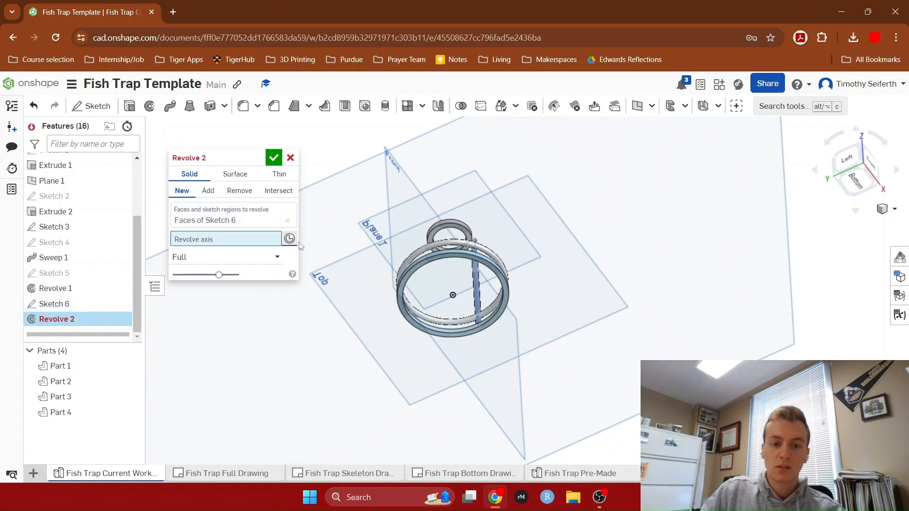
left_click(453, 297)
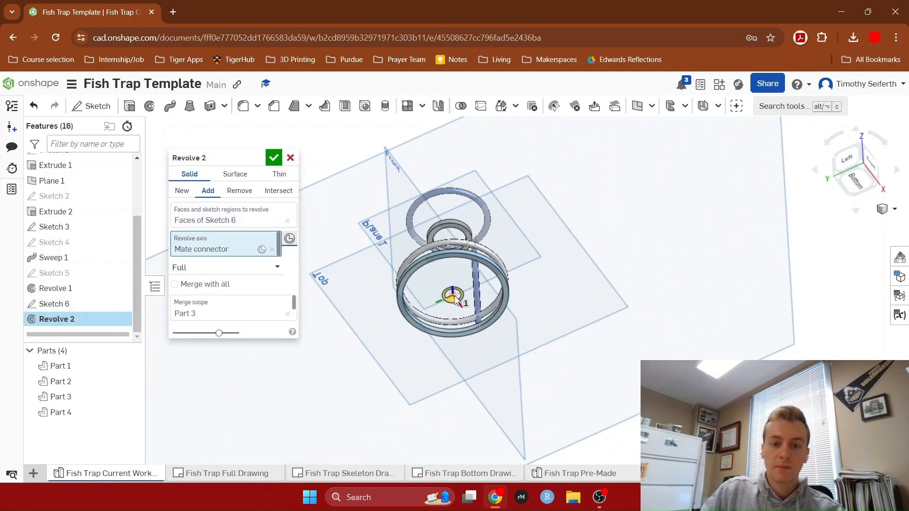
right_click_drag(577, 282, 454, 222)
scroll(459, 194, "up", 5)
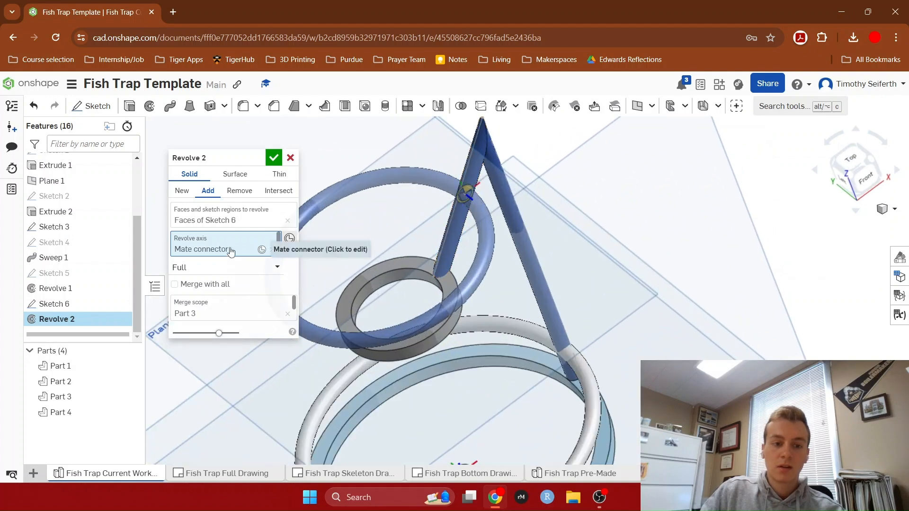
left_click(182, 191)
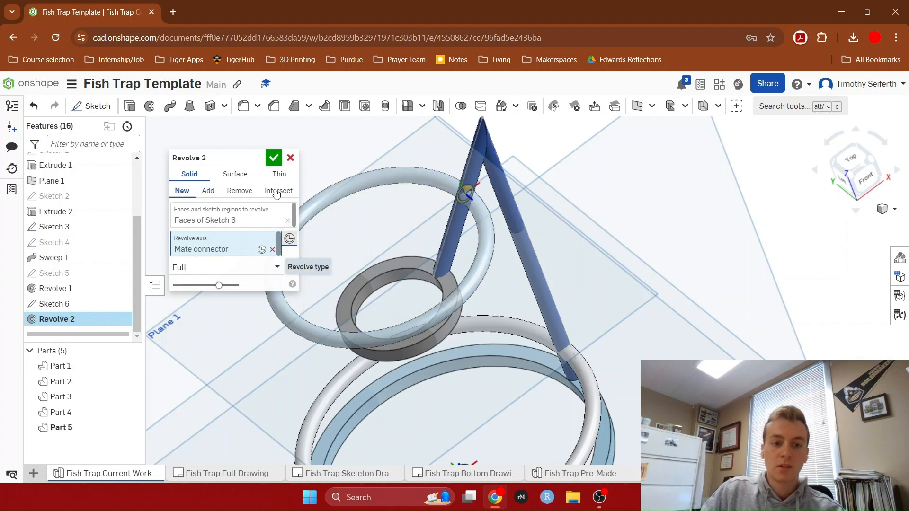
left_click(274, 157)
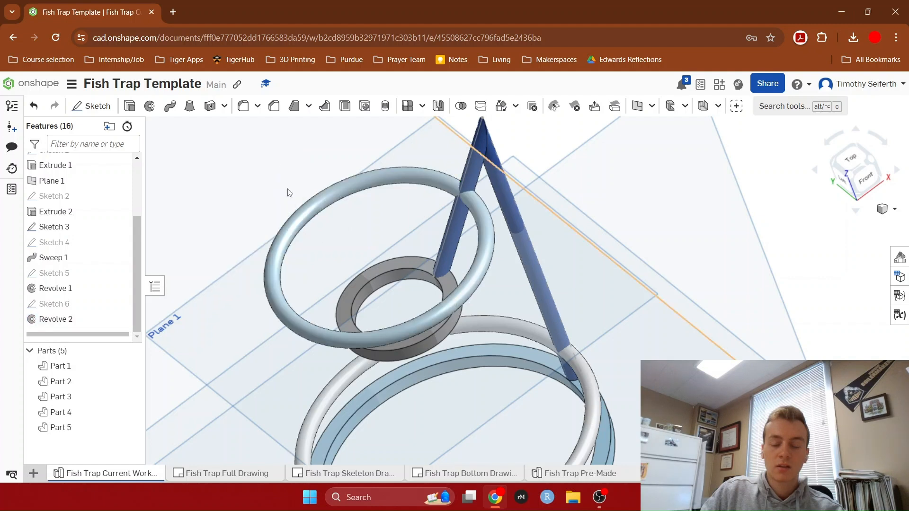
Step: Set up a linear part pattern of the large lower ring, using the Top plane as the direction
right_click_drag(525, 326, 540, 304)
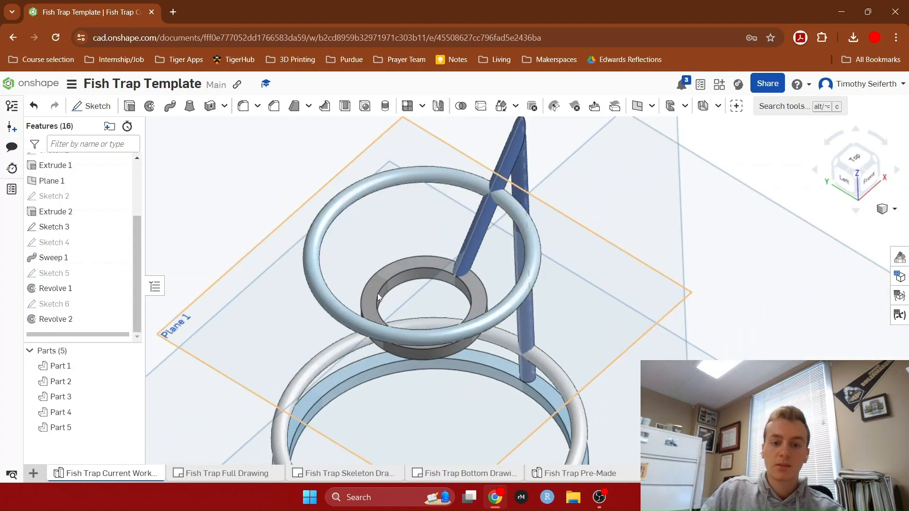
mouse_move(613, 408)
right_mouse_down()
mouse_move(586, 285)
mouse_move(538, 286)
mouse_move(596, 274)
mouse_move(631, 389)
right_mouse_up()
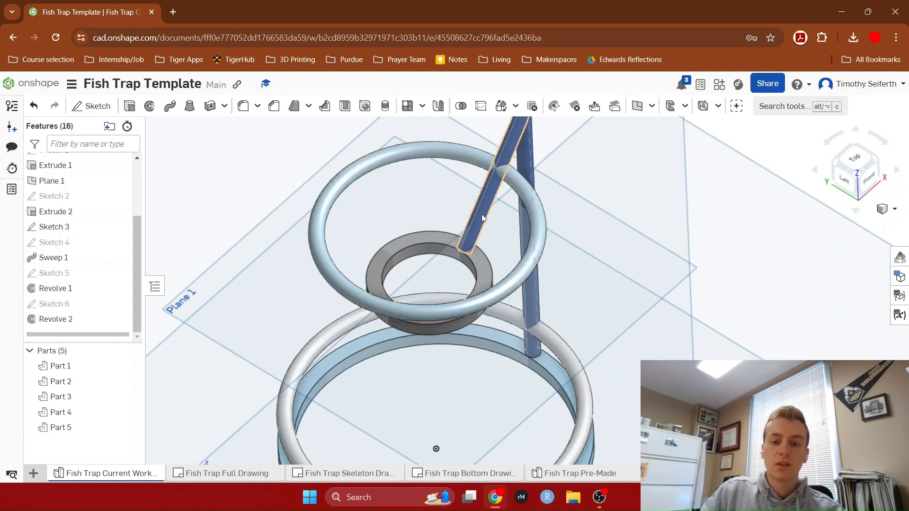
right_click_drag(590, 274, 613, 384)
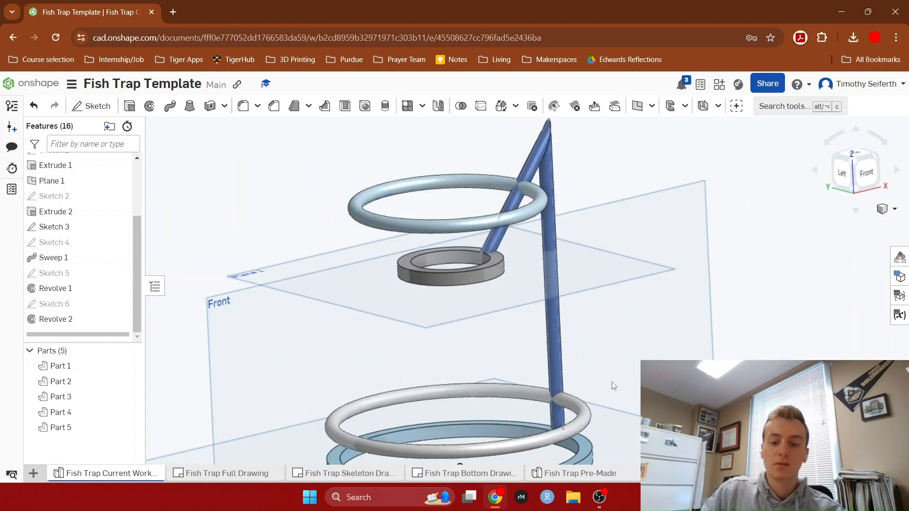
left_click(574, 409)
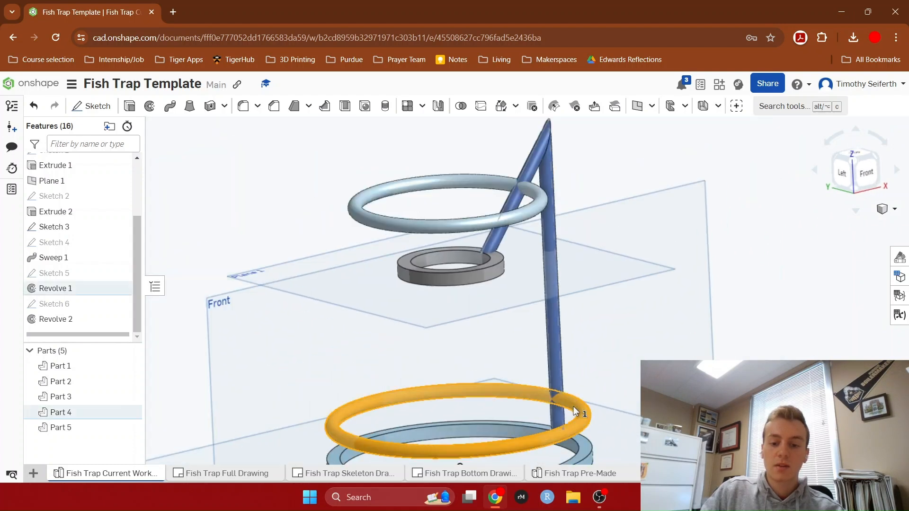
left_click(406, 106)
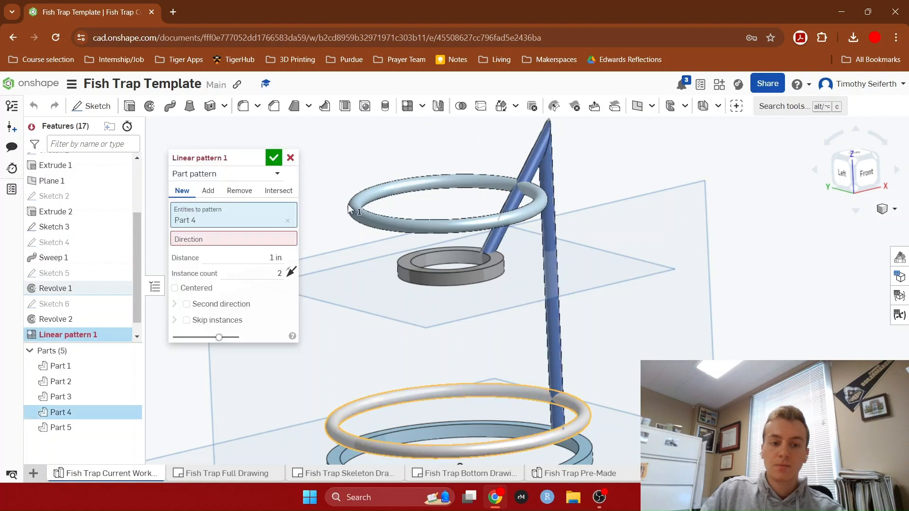
left_click(244, 239)
right_click_drag(603, 275, 603, 294)
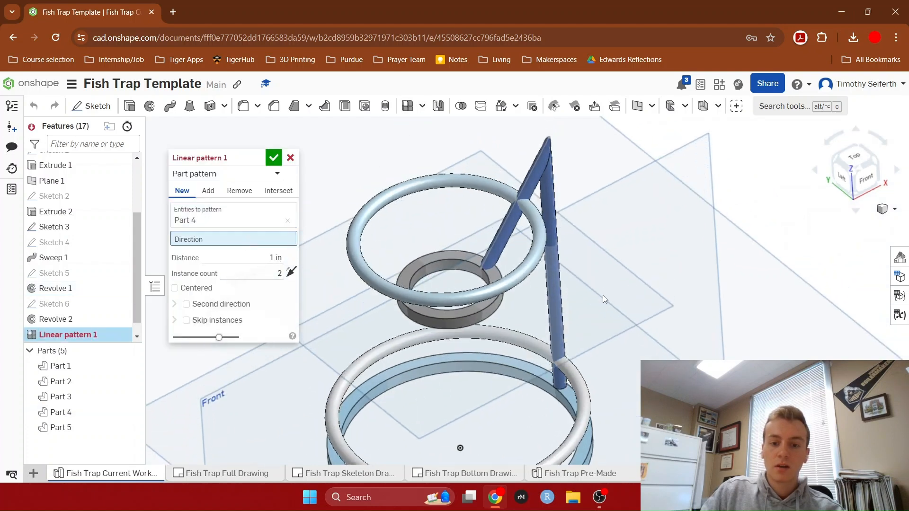
left_click(633, 308)
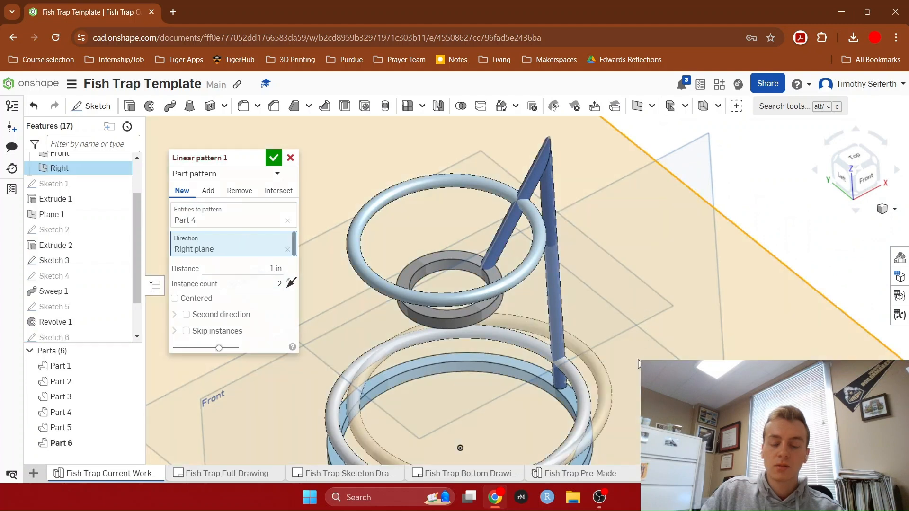
scroll(776, 320, "down", 4)
right_click_drag(782, 322, 780, 350)
left_click(572, 260)
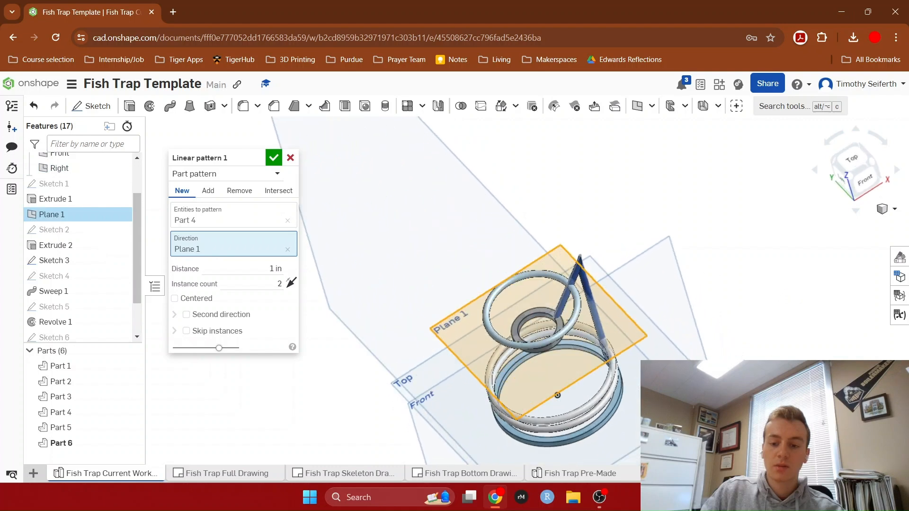
left_click(557, 394)
mouse_move(786, 313)
right_mouse_down()
mouse_move(786, 352)
mouse_move(785, 327)
right_mouse_up()
right_click_drag(559, 331, 544, 318)
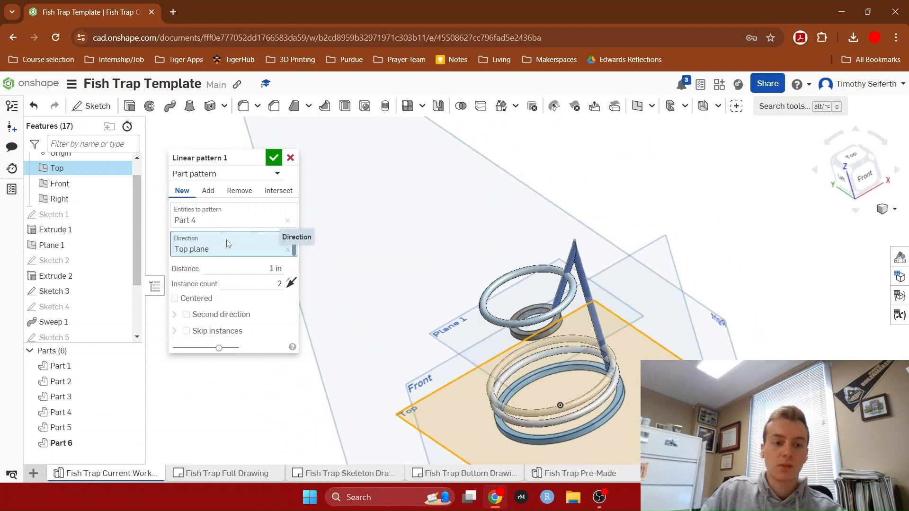
Step: Set the ring pattern to a 1.25 in distance and 9 instances, and accept it
left_click(251, 271)
type("1.25")
key("Return")
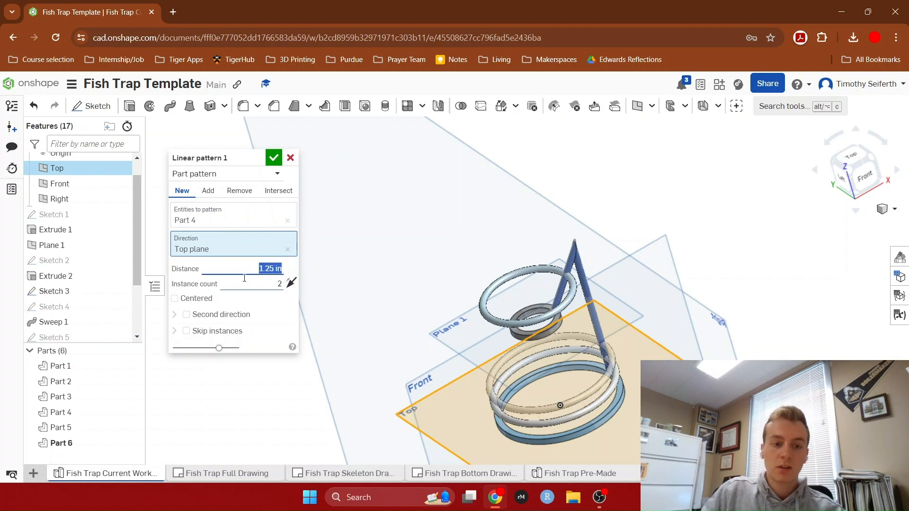
left_click(242, 284)
type("9")
key("Return")
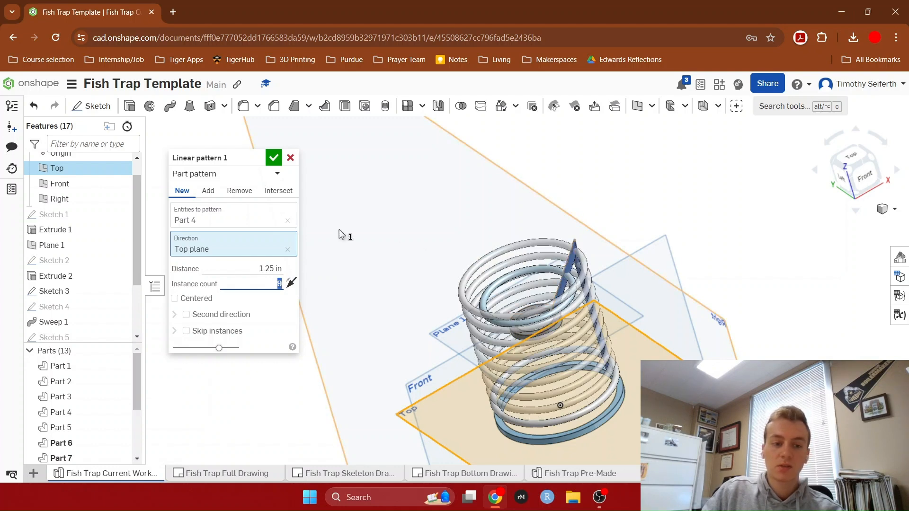
left_click(273, 158)
Step: Start a circular part pattern for the bent rod running along the stacked rings
right_click_drag(710, 207, 692, 192)
scroll(640, 265, "up", 5)
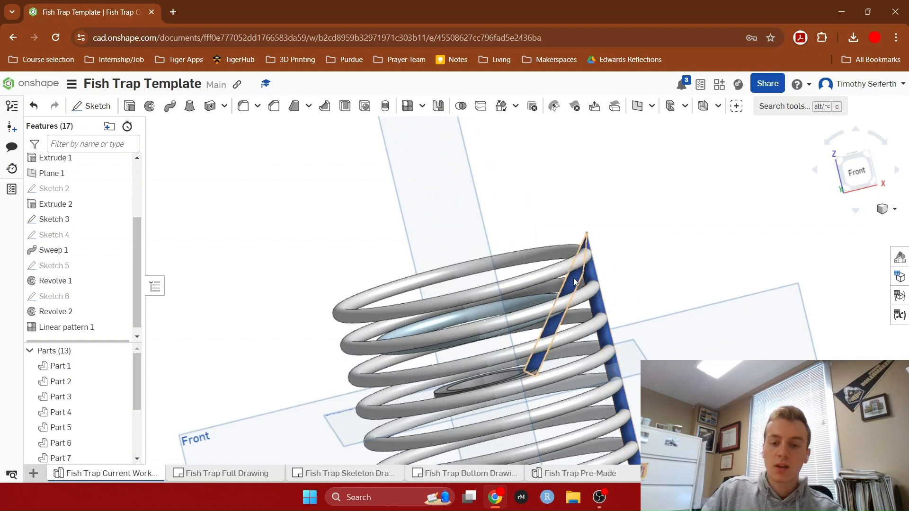
scroll(634, 282, "down", 3)
mouse_move(647, 271)
right_mouse_down()
mouse_move(659, 284)
mouse_move(646, 288)
right_mouse_up()
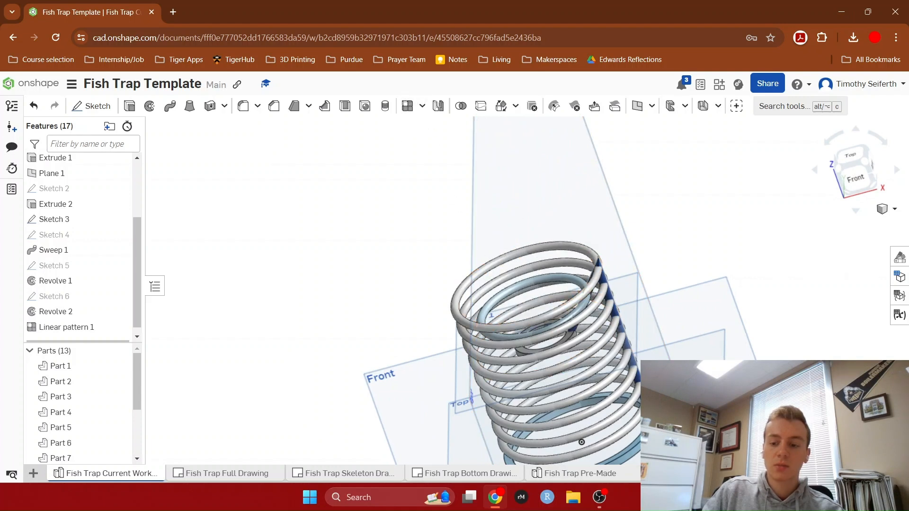
scroll(568, 182, "up", 5)
left_click(422, 106)
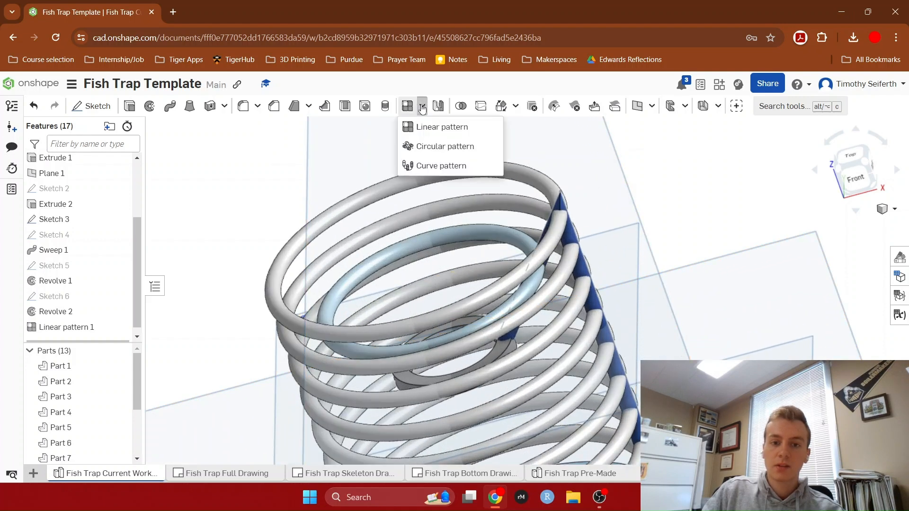
left_click(427, 146)
scroll(703, 186, "down", 5)
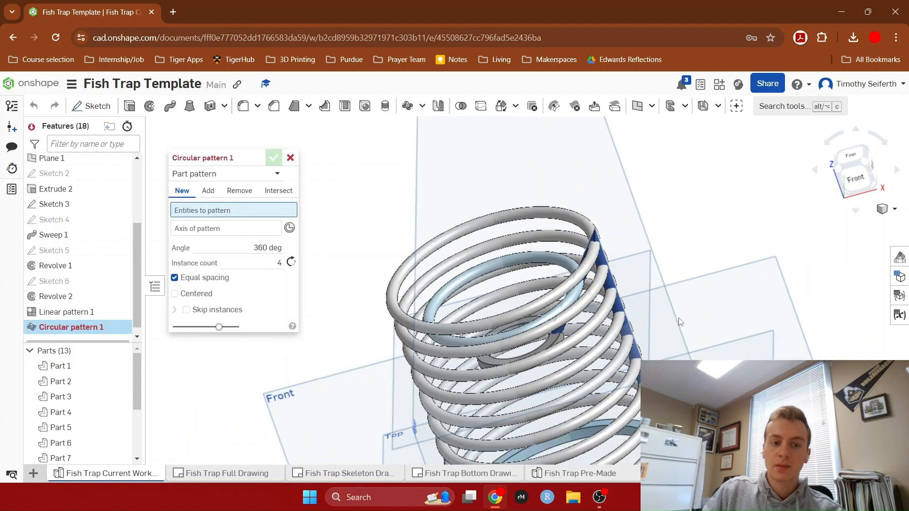
Step: Circular-pattern Part 3, the bent blue rod, over 360 degrees about a mate connector at the centre of the trap's base
middle_click_drag(703, 184, 719, 120)
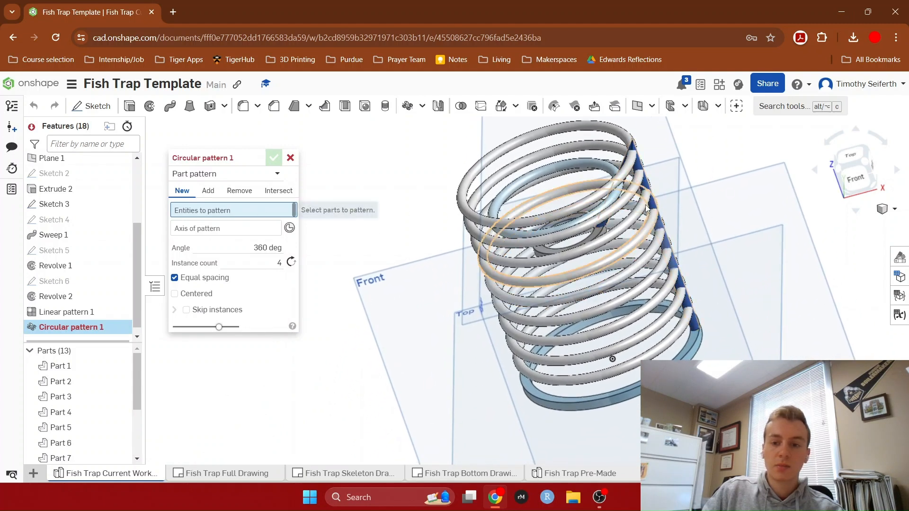
left_click(662, 226)
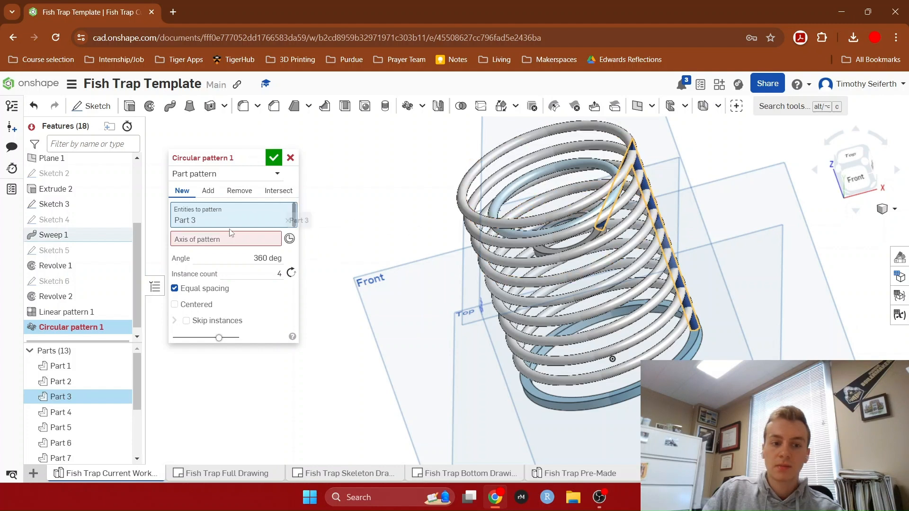
left_click(289, 239)
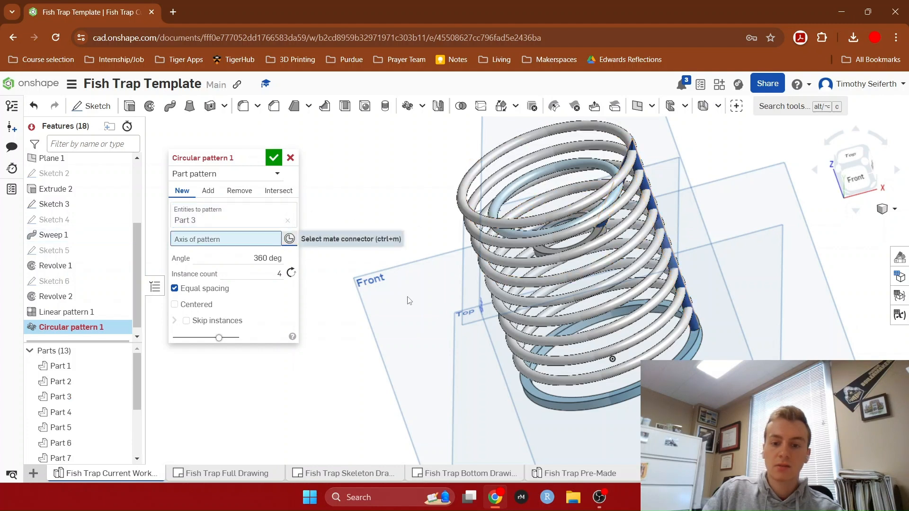
right_click_drag(660, 397, 658, 362)
left_click(621, 429)
right_click_drag(783, 324, 787, 400)
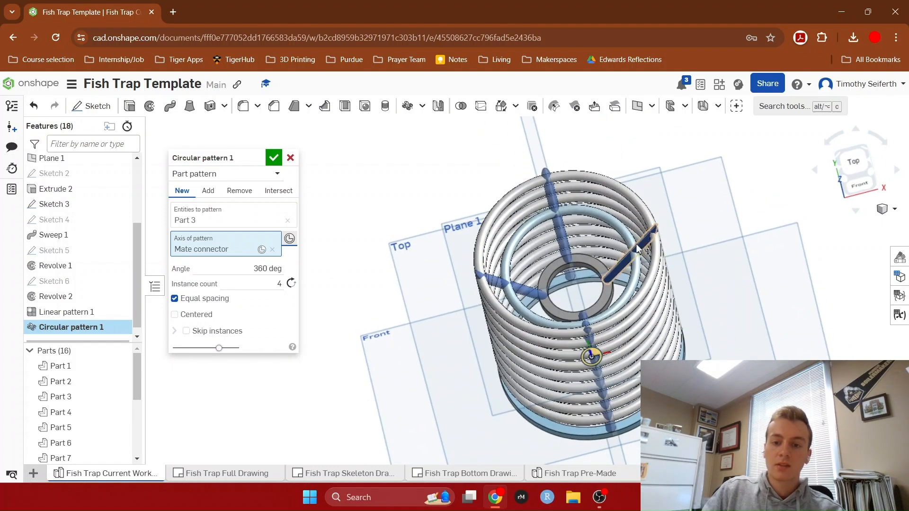
Step: Set the circular pattern's instance count to 20 and accept the pattern
left_click(268, 286)
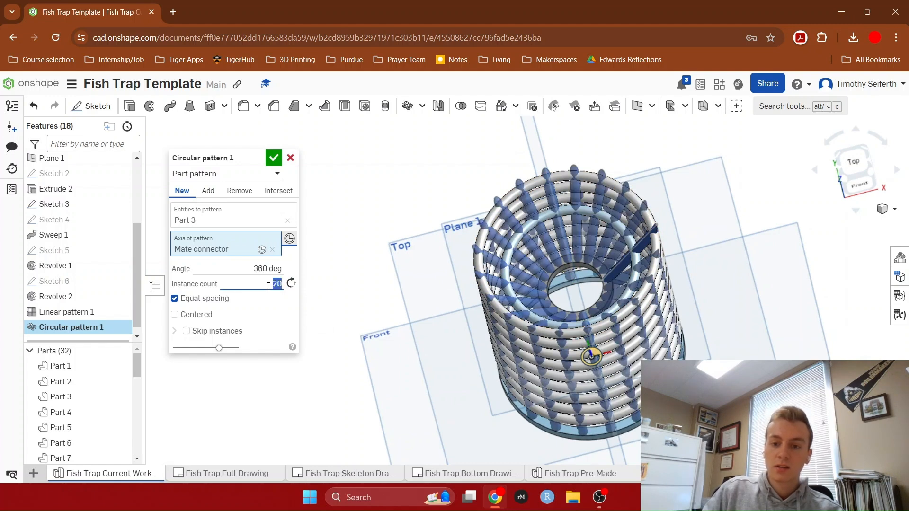
right_click_drag(712, 279, 548, 269)
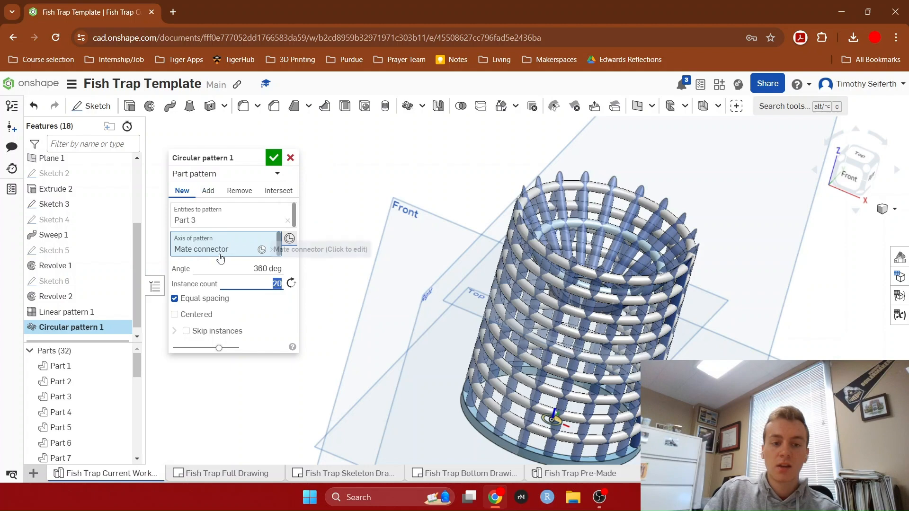
left_click(276, 159)
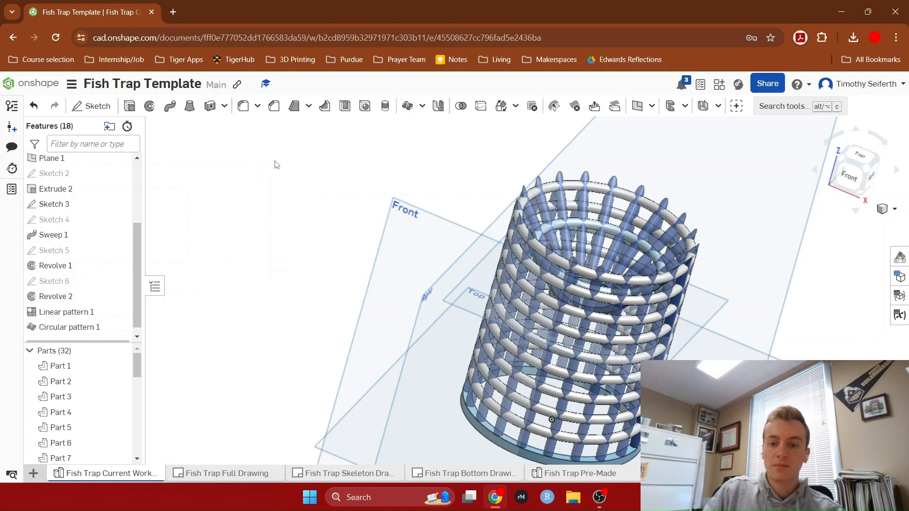
Step: Shrink the displayed extents of the Right plane around the trap by pulling in its corners
right_click_drag(284, 270, 349, 321)
right_click_drag(710, 309, 712, 265)
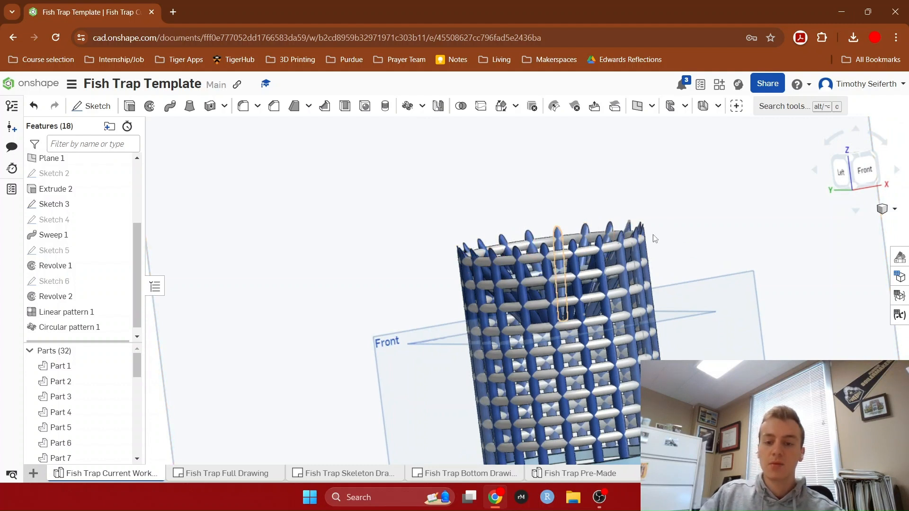
right_click_drag(753, 228, 752, 233)
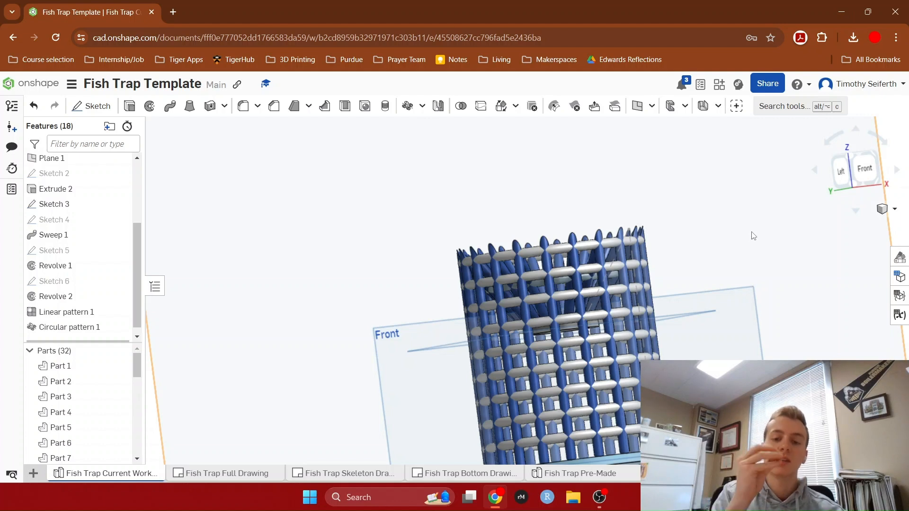
scroll(381, 218, "down", 5)
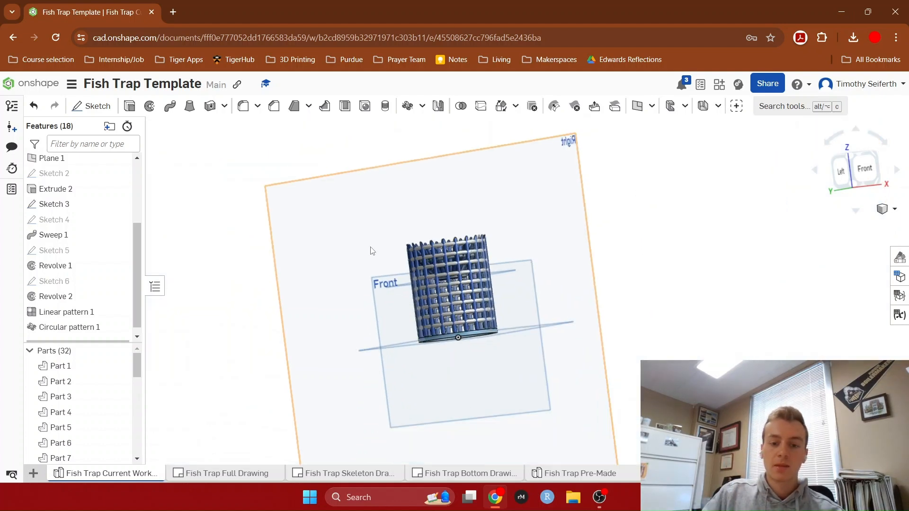
left_click(533, 196)
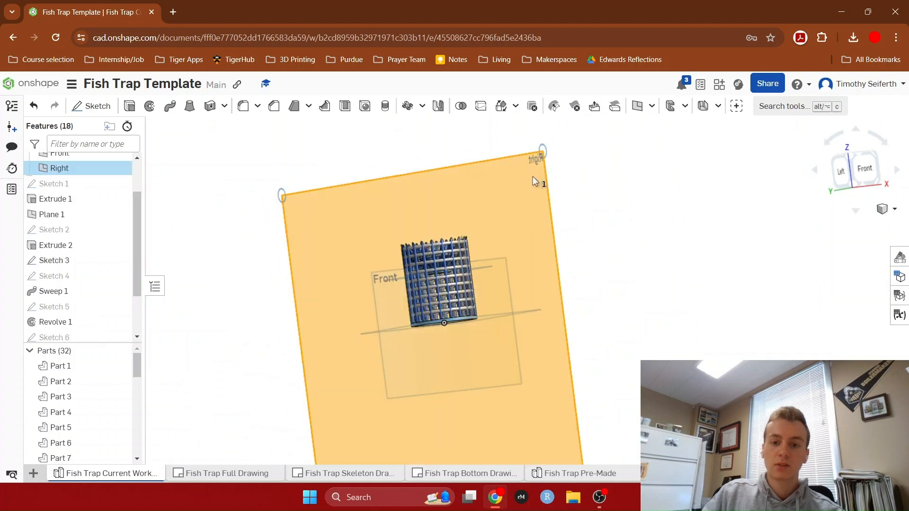
left_click_drag(543, 150, 495, 239)
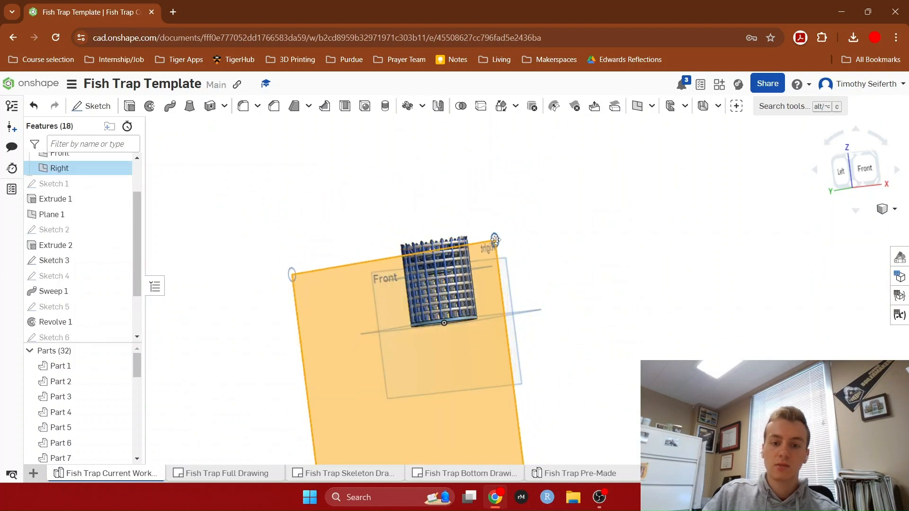
scroll(558, 380, "down", 3)
left_click_drag(416, 457, 457, 399)
left_click(608, 358)
Step: Start a sketch on the Front plane and draw a rectangle about 13.2 in wide covering the rod tips at the trap's upper end
right_click_drag(608, 358, 570, 383)
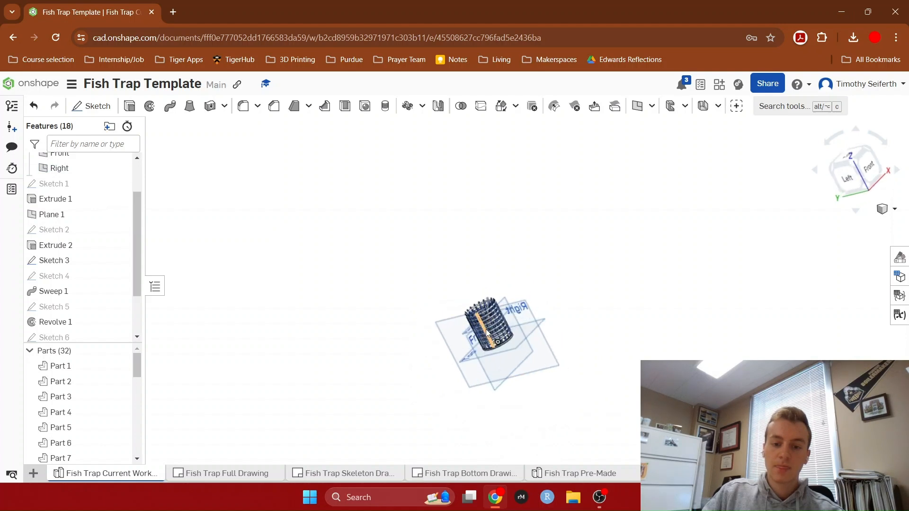
scroll(487, 333, "up", 8)
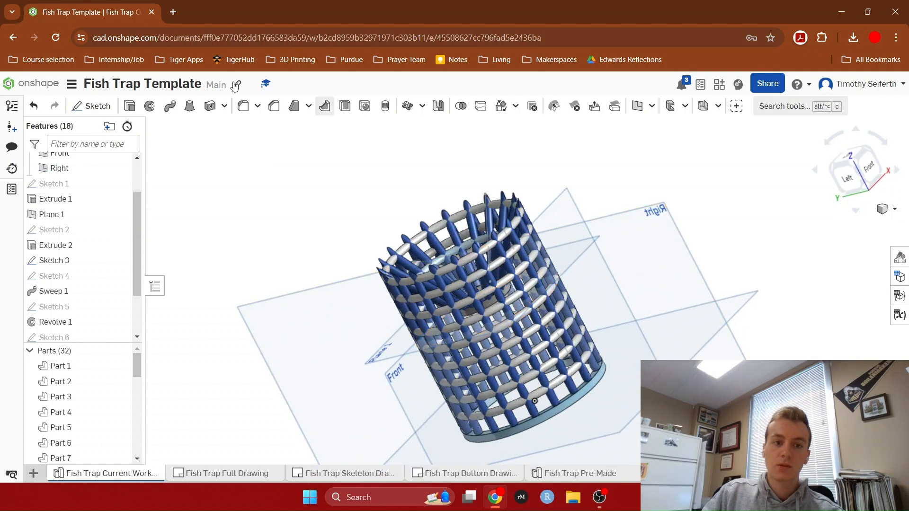
left_click(92, 106)
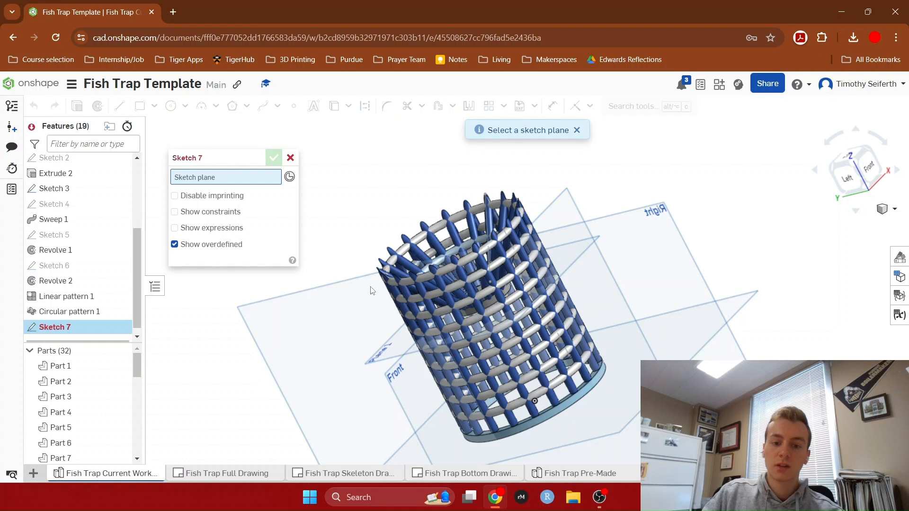
left_click(400, 386)
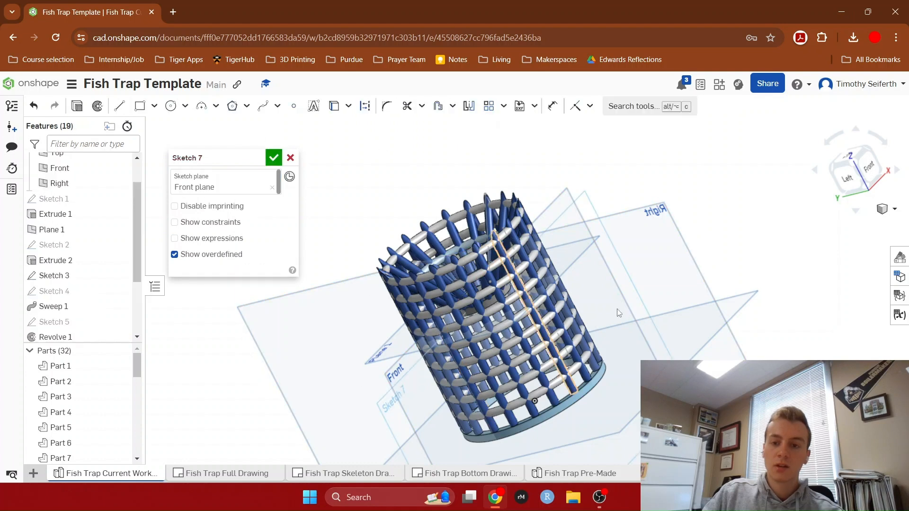
left_click(869, 173)
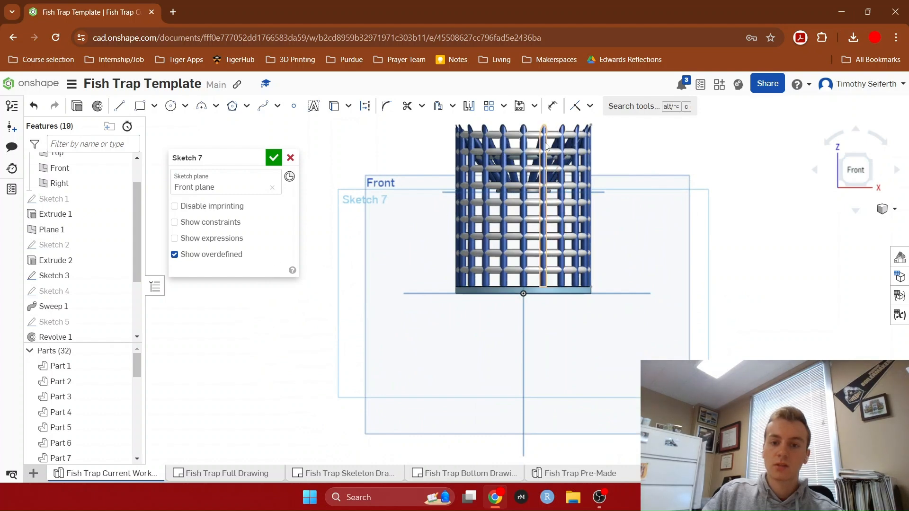
scroll(547, 194, "down", 3)
scroll(442, 217, "up", 5)
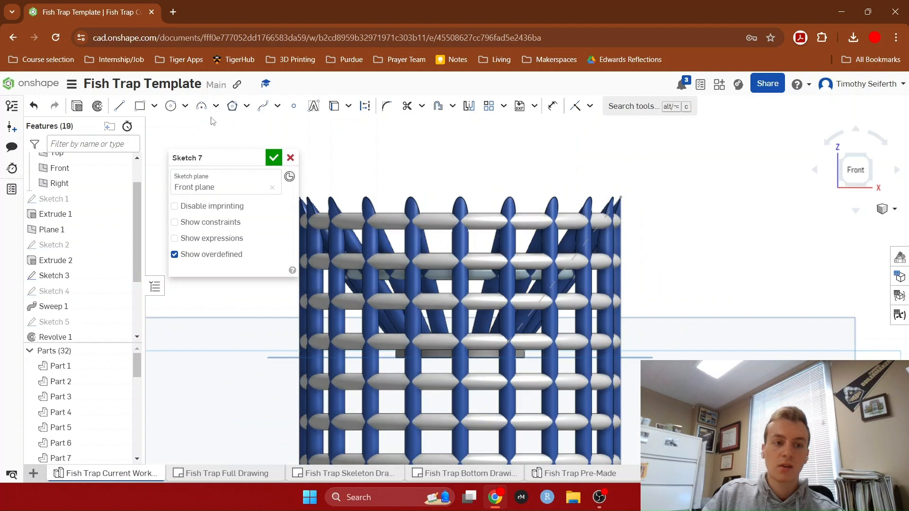
left_click(139, 110)
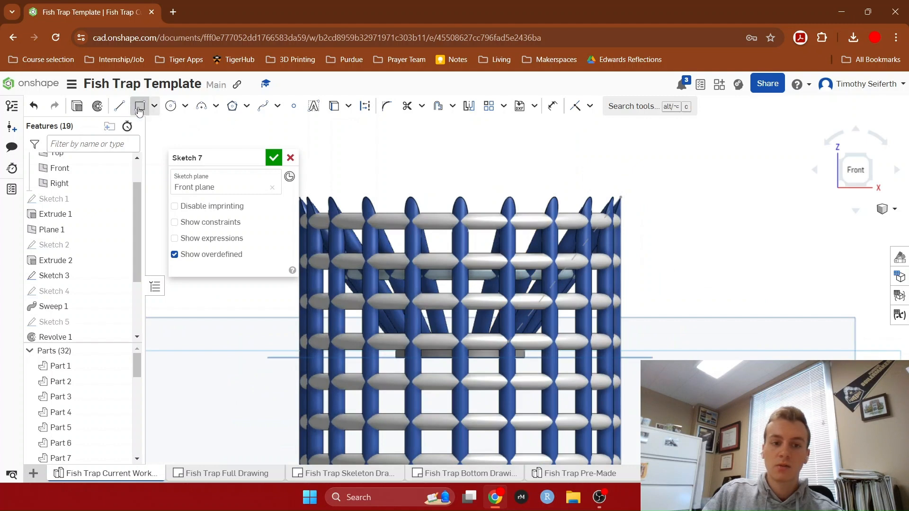
middle_click_drag(423, 162, 495, 163)
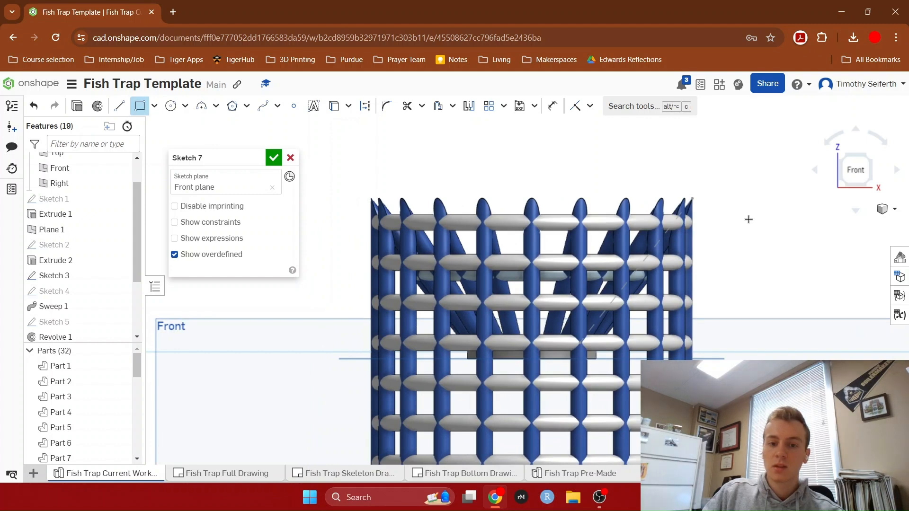
left_click(323, 144)
Step: Dimension the rectangle's lower edge 12 in above the Top plane at the trap's base and finish the sketch
left_click(553, 105)
scroll(730, 314, "down", 3)
middle_click_drag(777, 294, 711, 181)
left_click(706, 176)
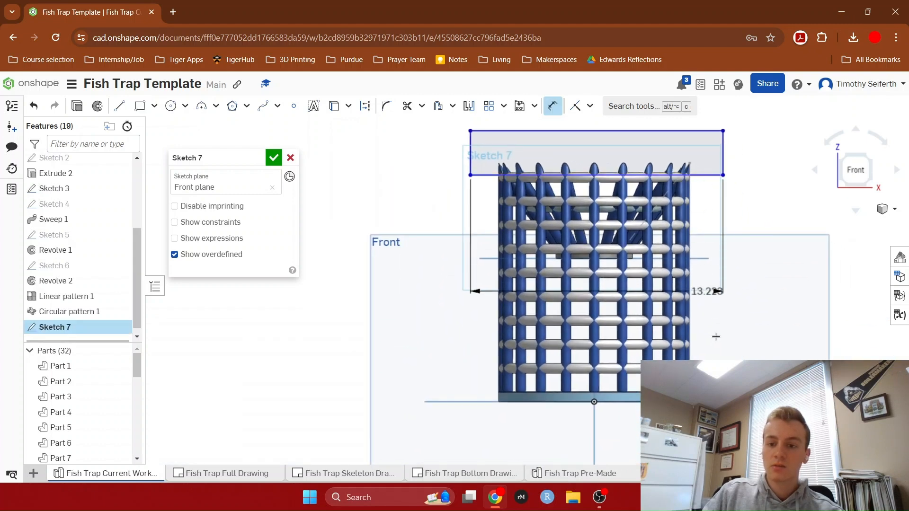
left_click(476, 401)
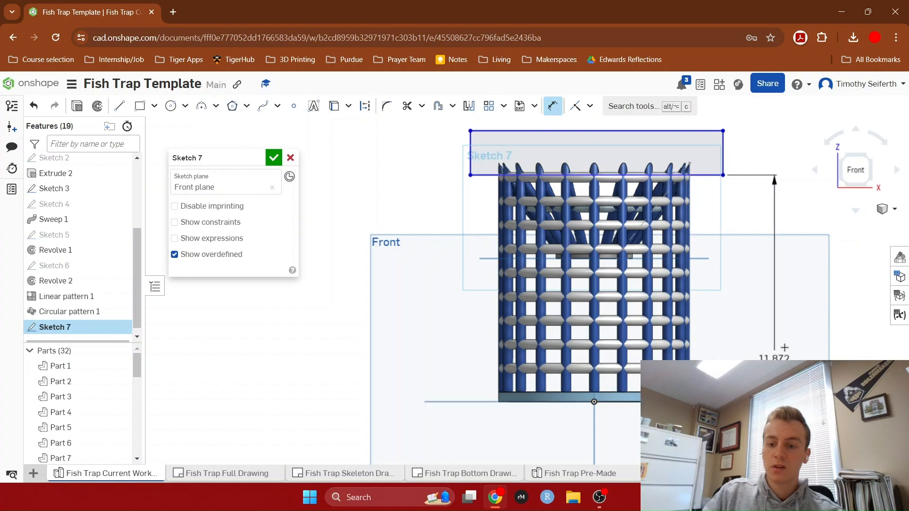
left_click(844, 294)
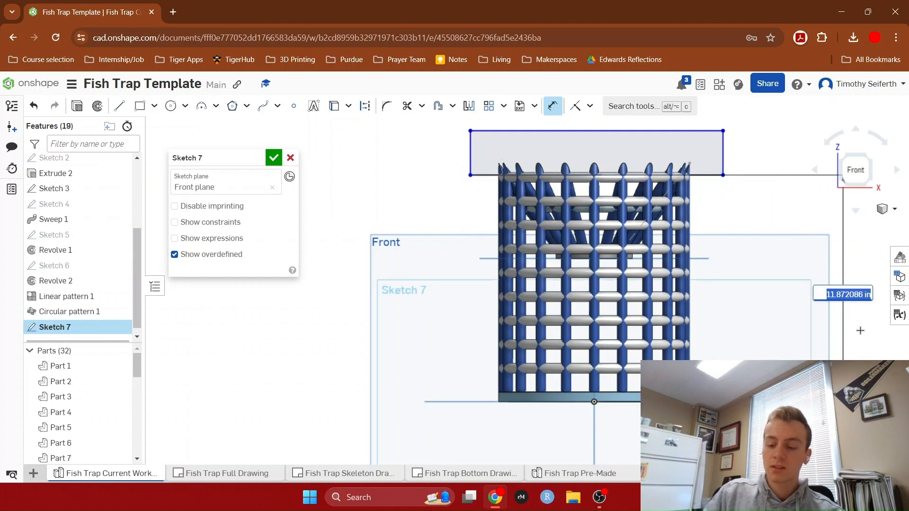
type("12")
key("Return")
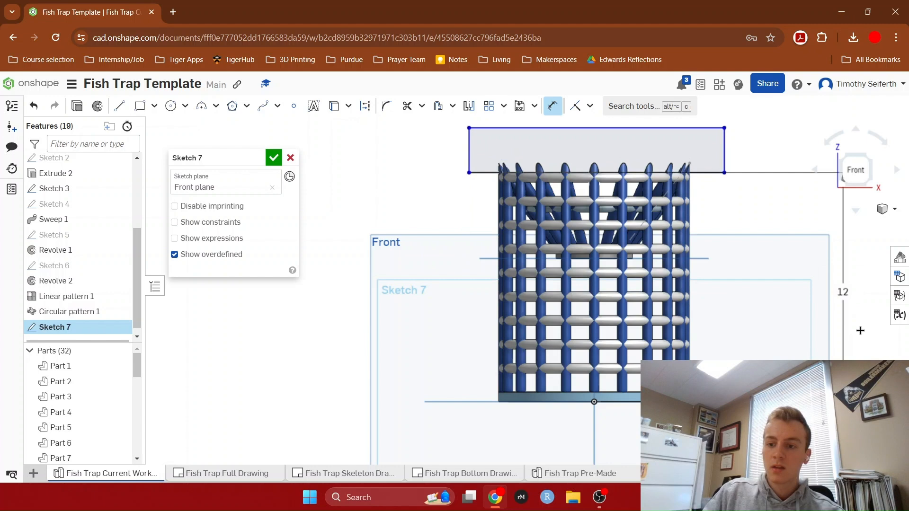
scroll(699, 197, "down", 3)
scroll(633, 176, "up", 6)
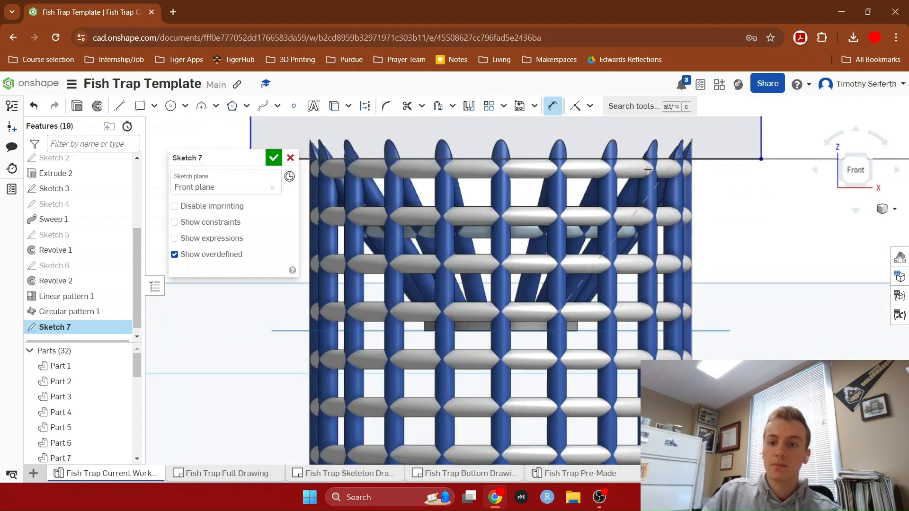
scroll(806, 264, "down", 3)
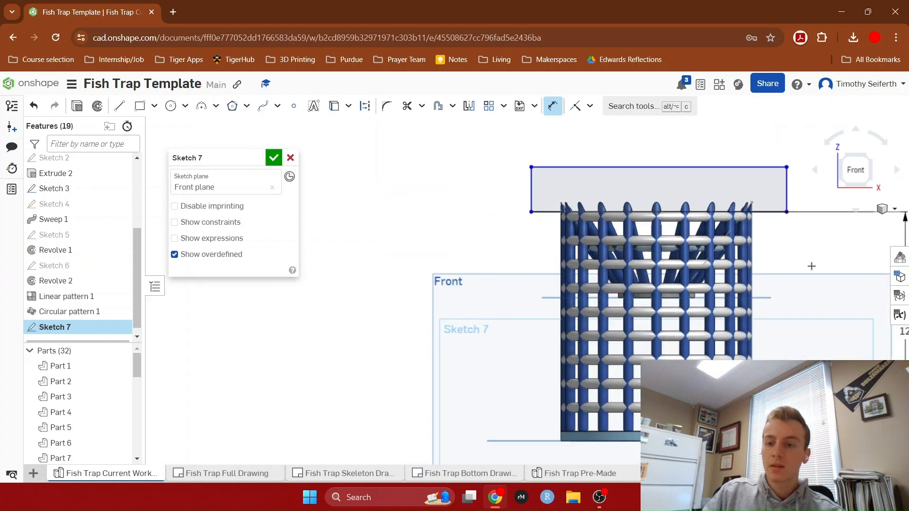
middle_click_drag(813, 247, 758, 261)
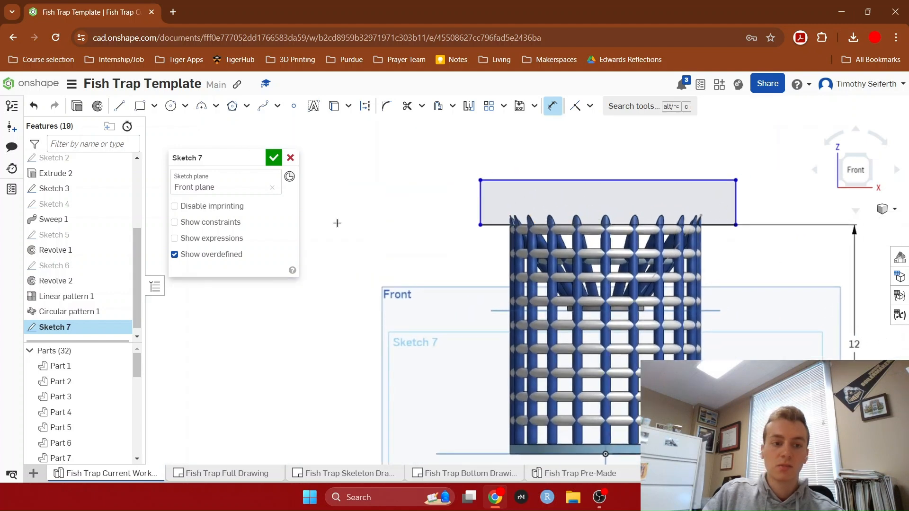
left_click(273, 158)
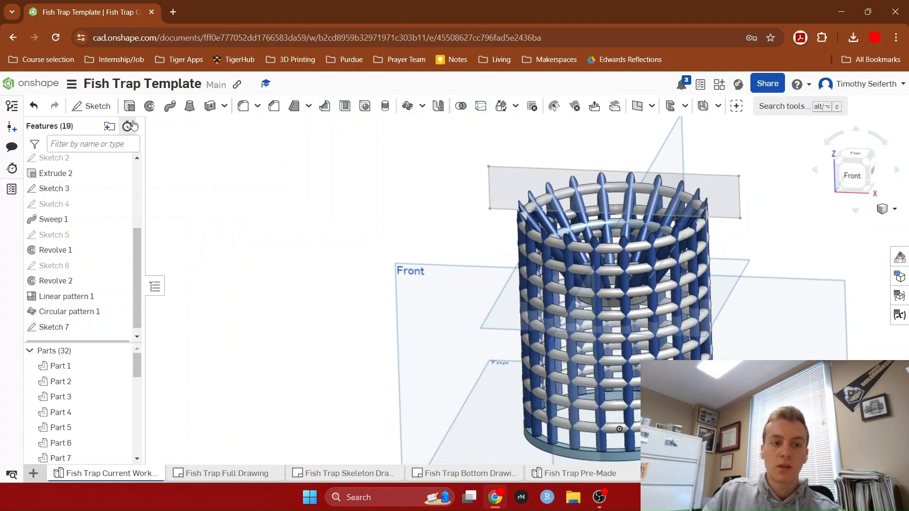
Step: Extrude the rectangle as a removal with all the trap's parts in the merge scope
left_click(129, 105)
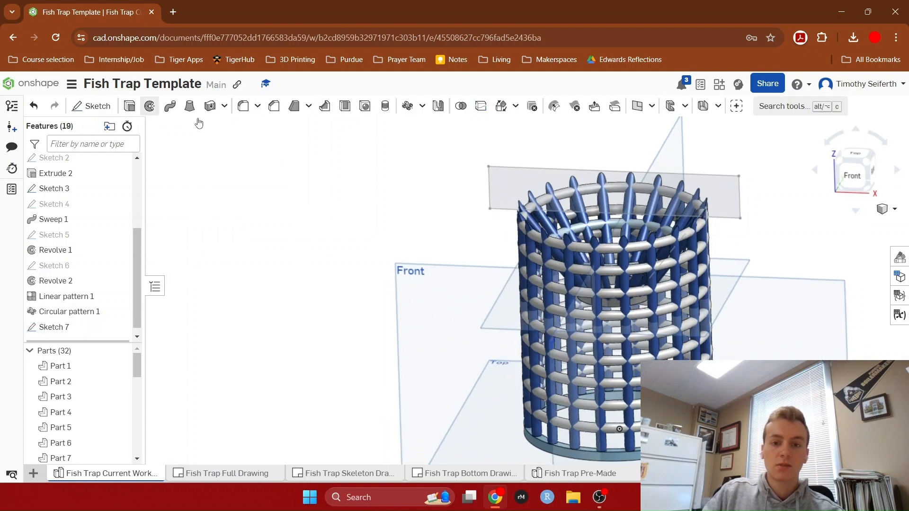
left_click(509, 178)
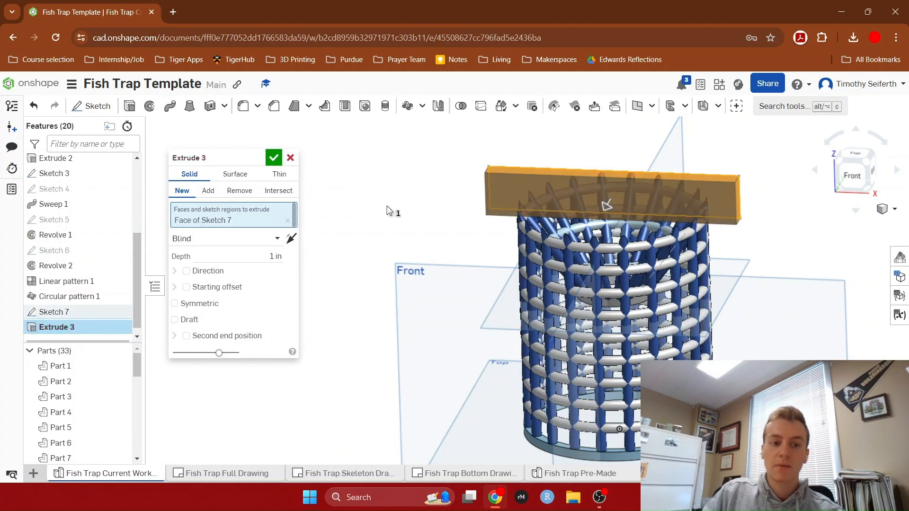
left_click(245, 194)
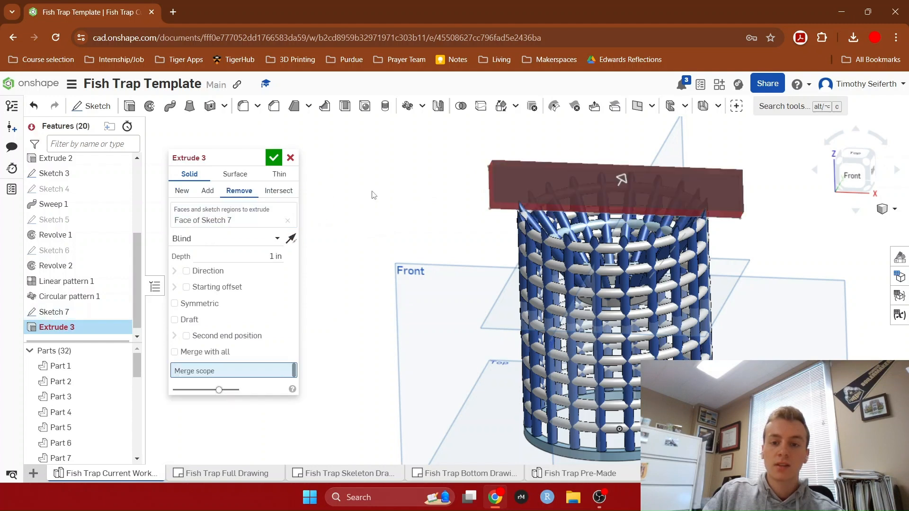
right_click_drag(374, 195, 374, 247)
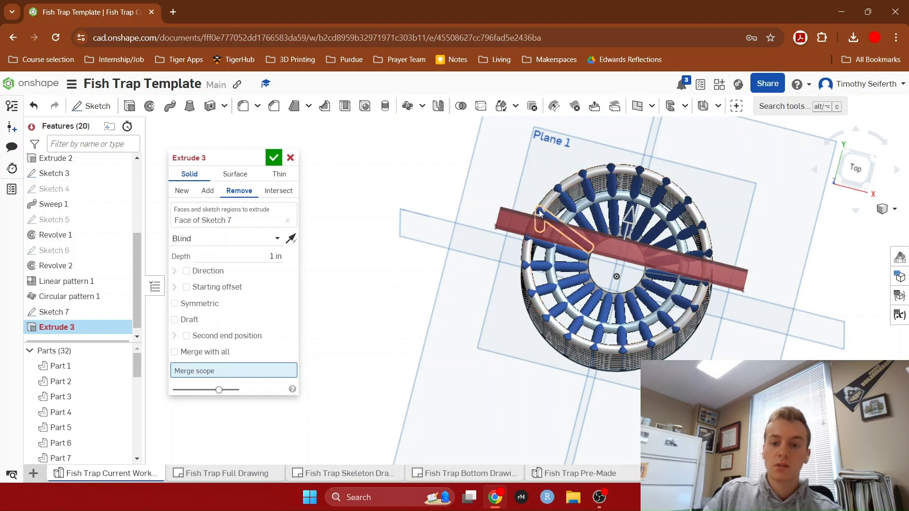
left_click_drag(455, 123, 763, 412)
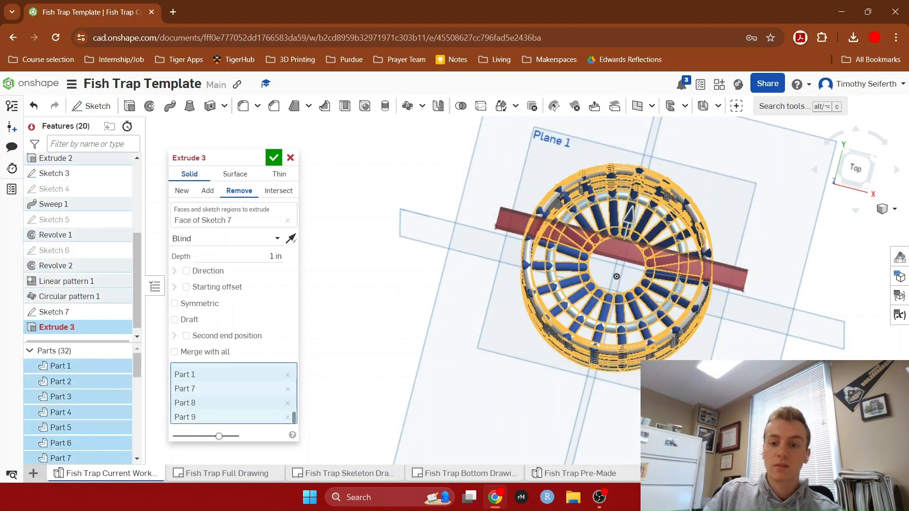
right_click_drag(387, 332, 384, 291)
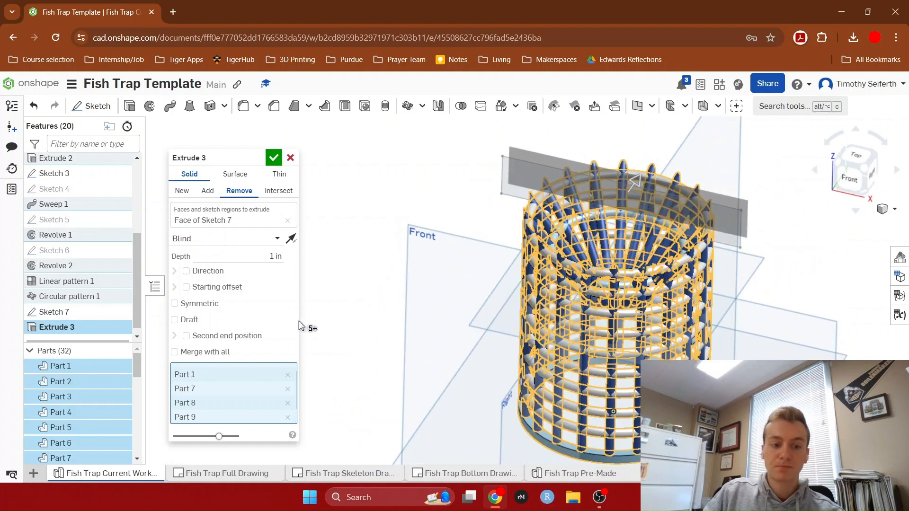
Step: Make the rod-tip removal extrude symmetric about the sketch plane with a depth of 11 in
left_click(176, 304)
right_click_drag(349, 250, 345, 284)
left_click(256, 258)
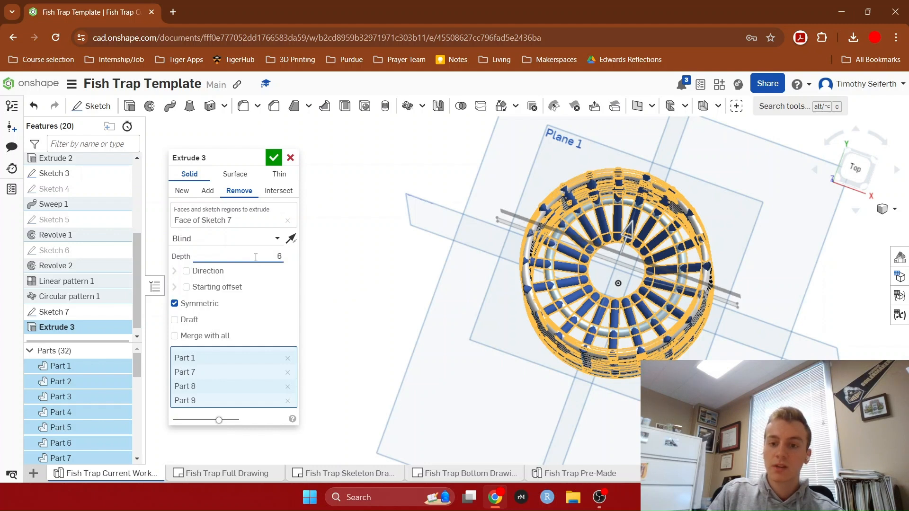
key("Return")
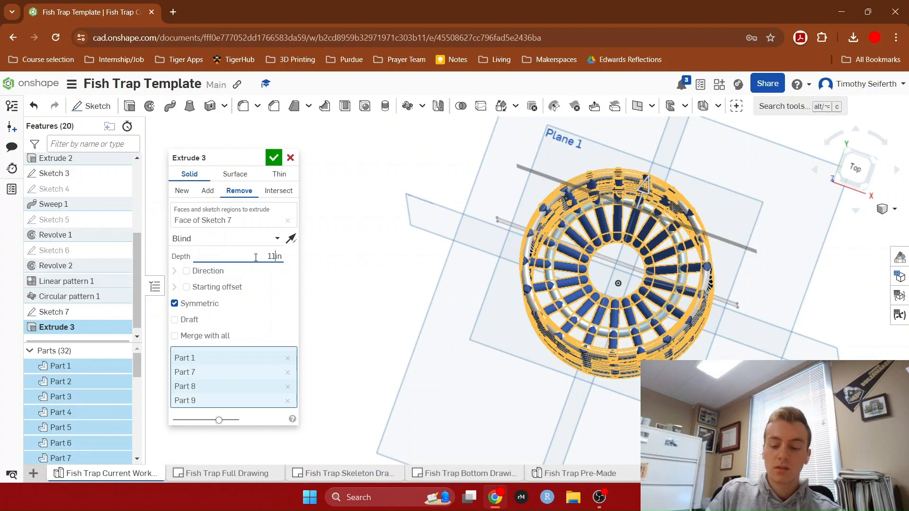
type("11in")
key("Return")
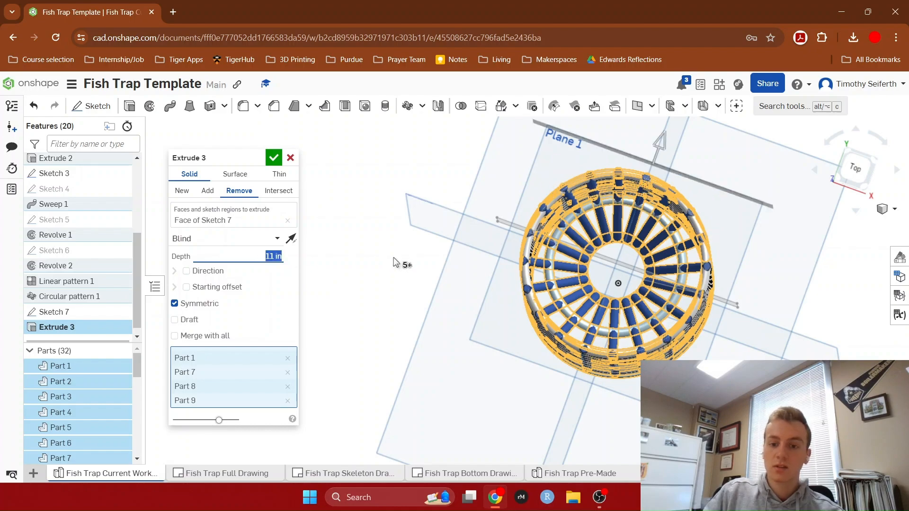
right_click_drag(386, 277, 344, 189)
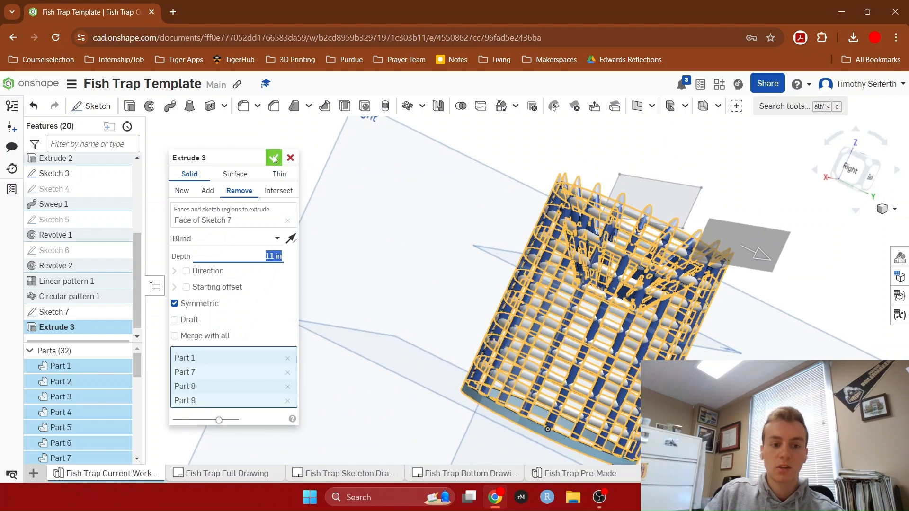
Step: Apply the removal to all parts by enabling merge with all, and accept the extrude
left_click(175, 336)
mouse_move(404, 296)
right_mouse_down()
mouse_move(420, 297)
mouse_move(401, 291)
right_mouse_up()
scroll(583, 185, "up", 2)
scroll(592, 197, "down", 5)
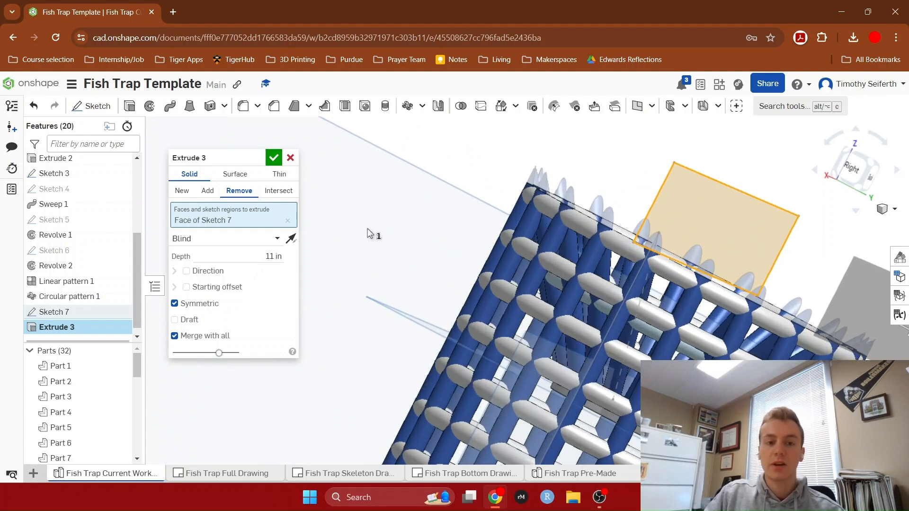
left_click(274, 158)
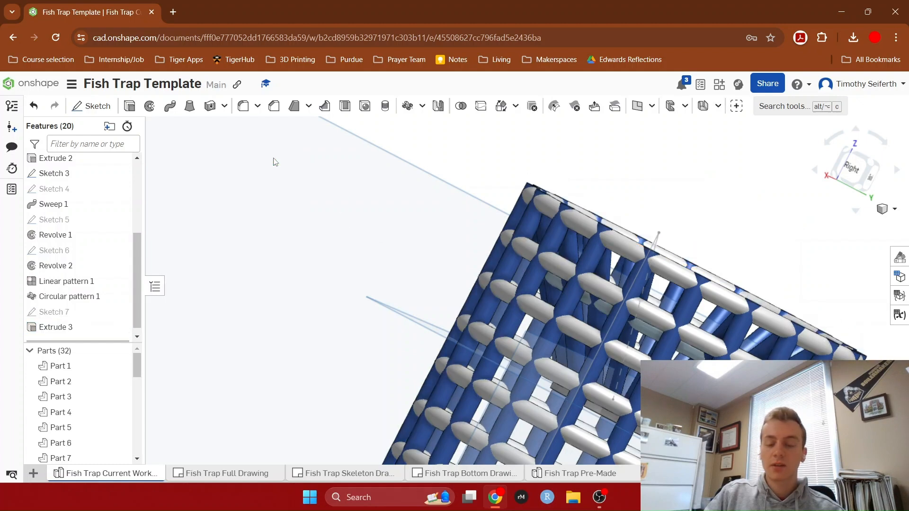
Step: Start a sketch on the Top plane and draw a circle centred on the origin, near the outer edge of the trap's base ring
right_click_drag(462, 160, 440, 168)
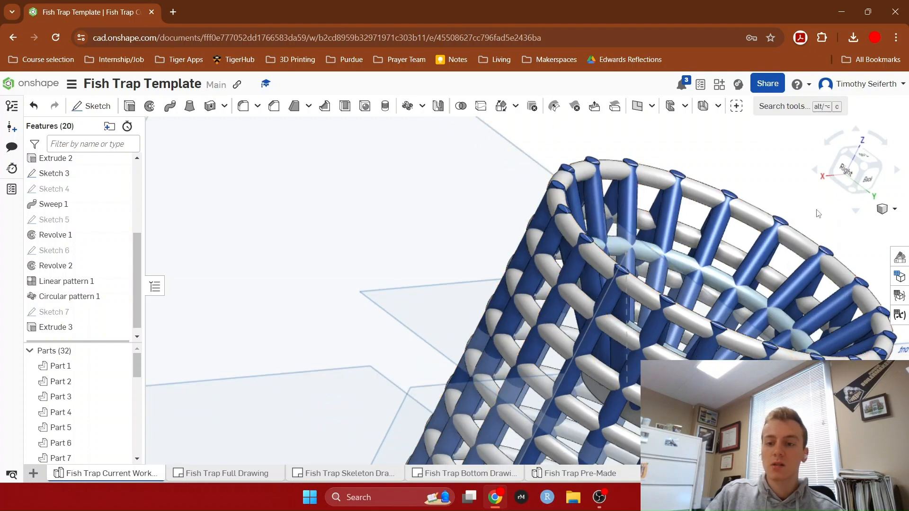
scroll(644, 318, "down", 5)
right_click_drag(829, 347, 805, 365)
middle_click_drag(799, 411, 710, 304)
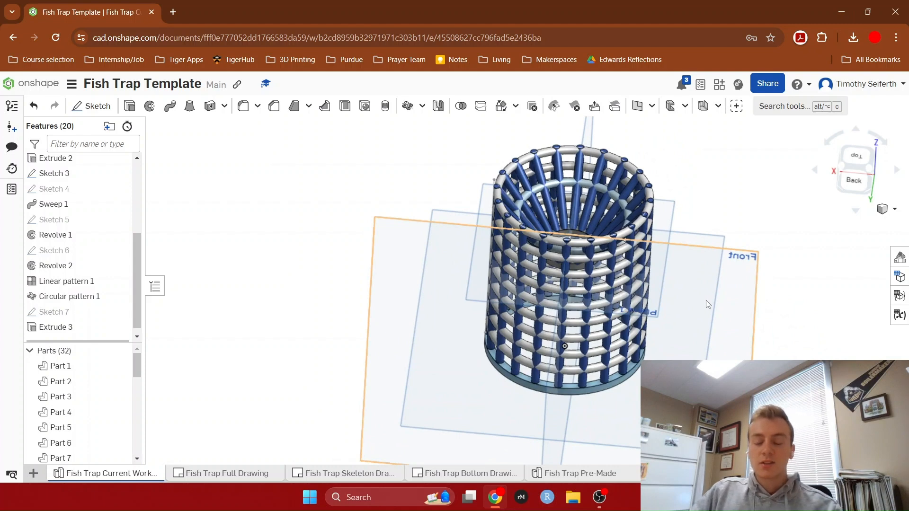
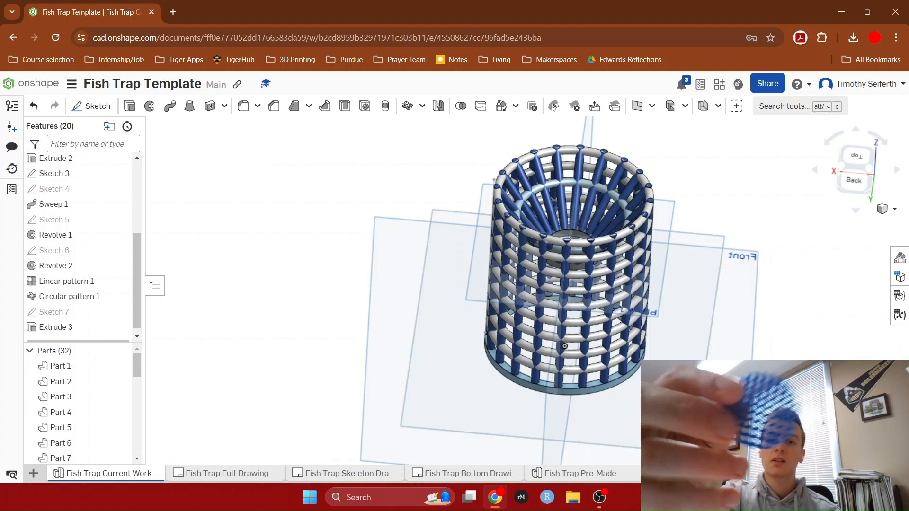
mouse_move(565, 346)
right_mouse_down()
mouse_move(601, 384)
mouse_move(564, 360)
right_mouse_up()
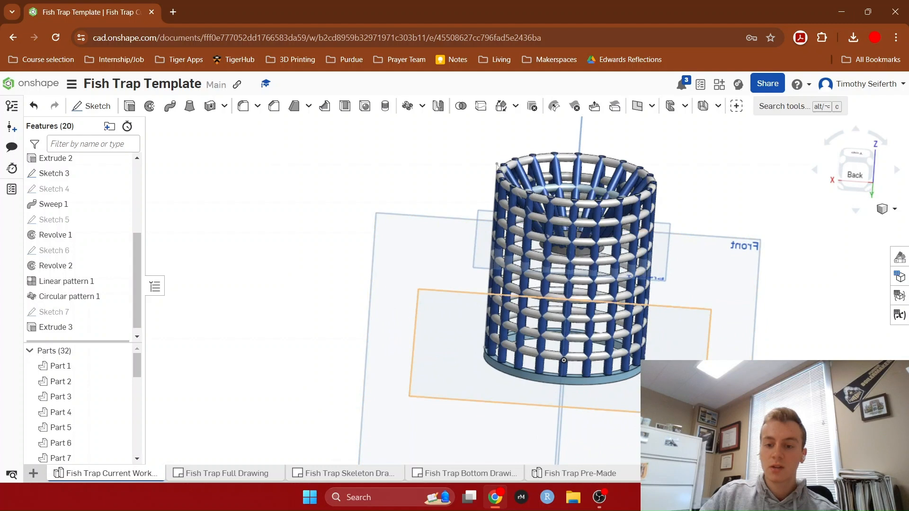
left_click(564, 361)
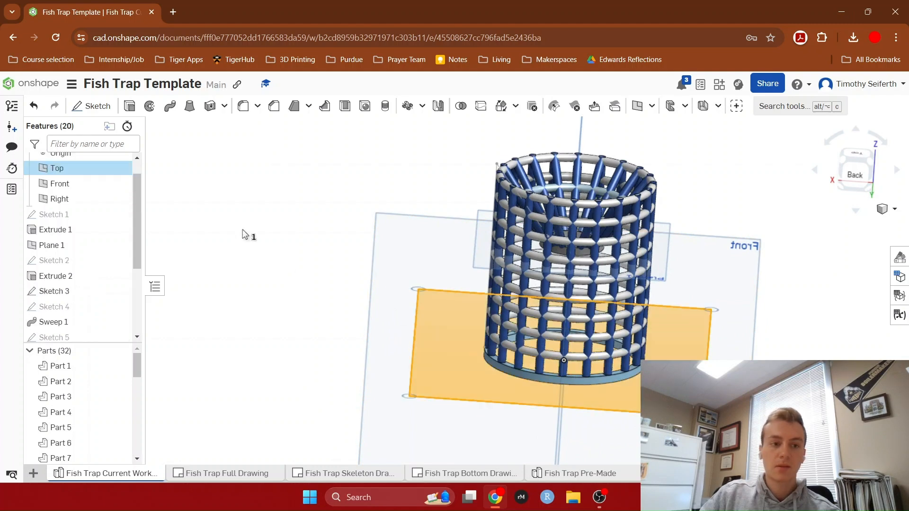
left_click(101, 110)
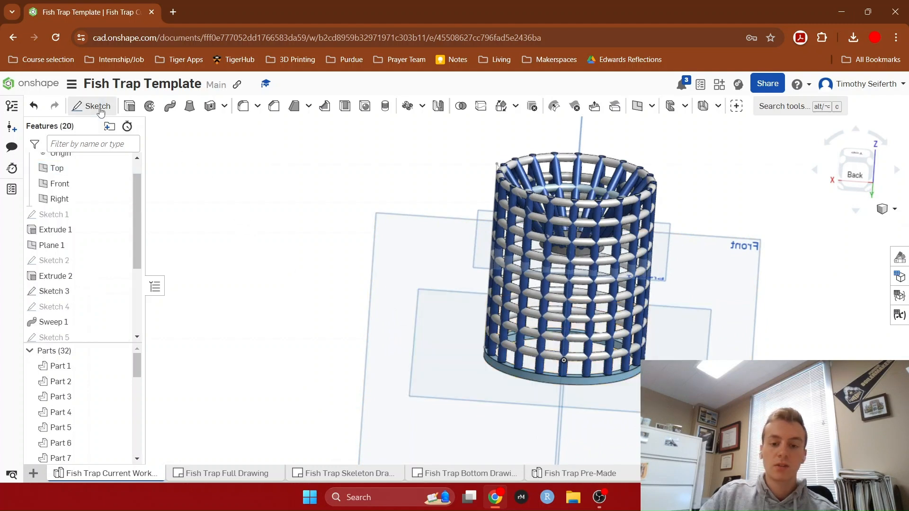
right_click_drag(255, 339, 273, 293)
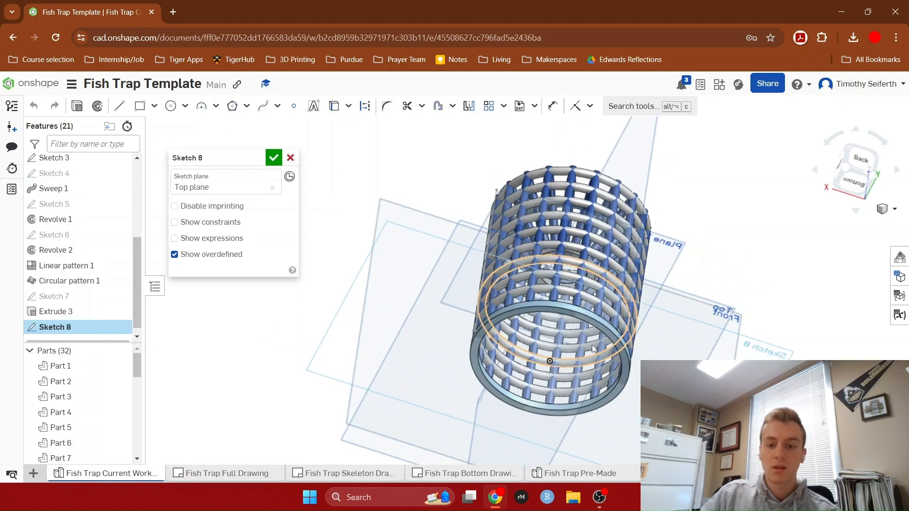
left_click(854, 183)
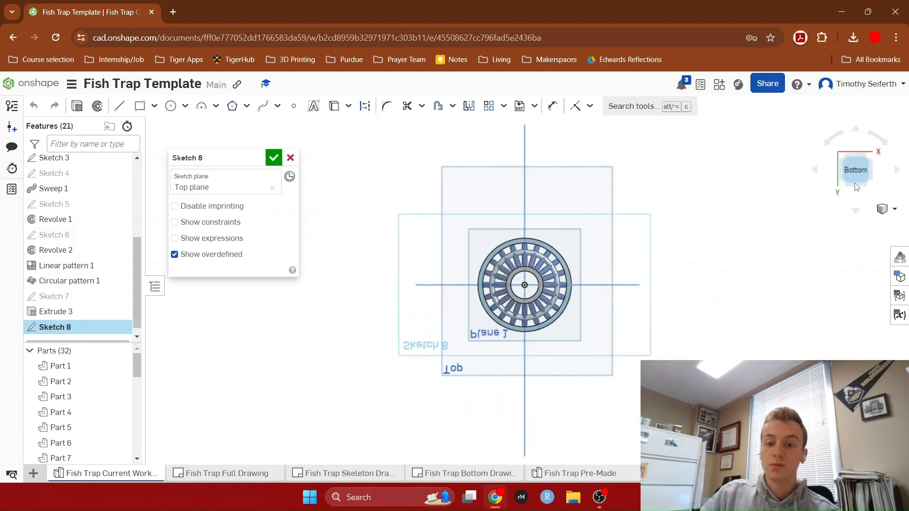
scroll(525, 287, "up", 5)
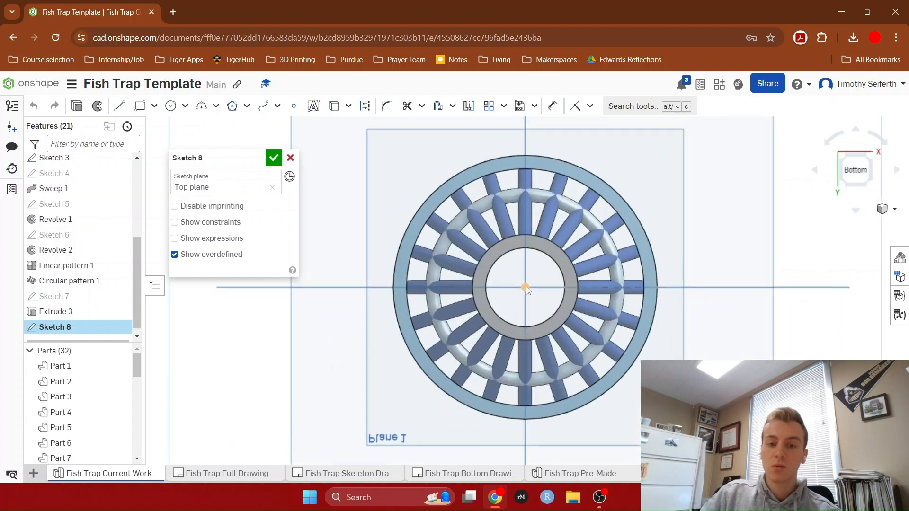
left_click(171, 106)
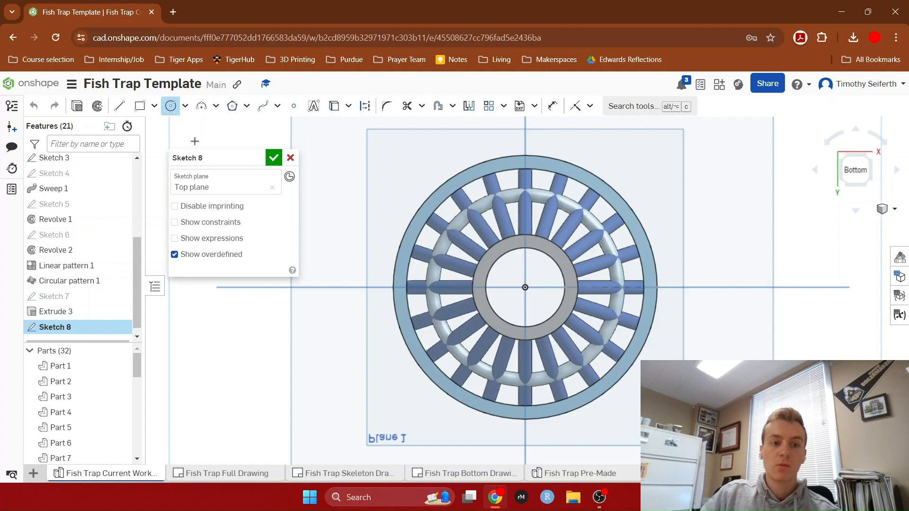
left_click(526, 287)
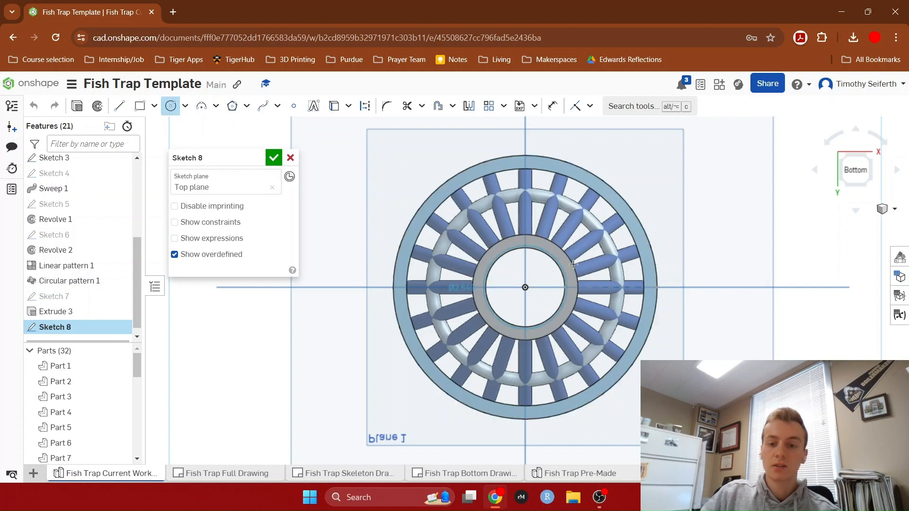
left_click(634, 219)
Step: Dimension the circle's diameter as 10 in and finish the sketch
left_click(552, 106)
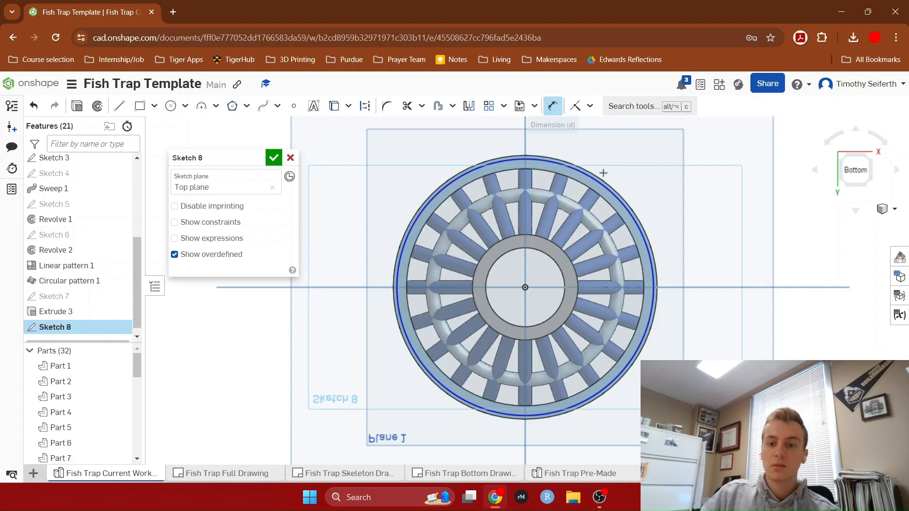
left_click(609, 189)
left_click(663, 172)
type("10")
key("Return")
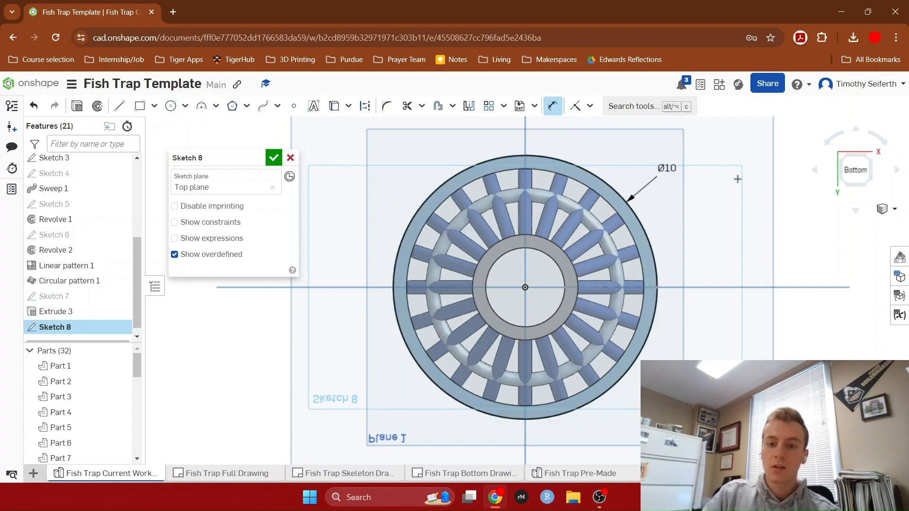
left_click(272, 158)
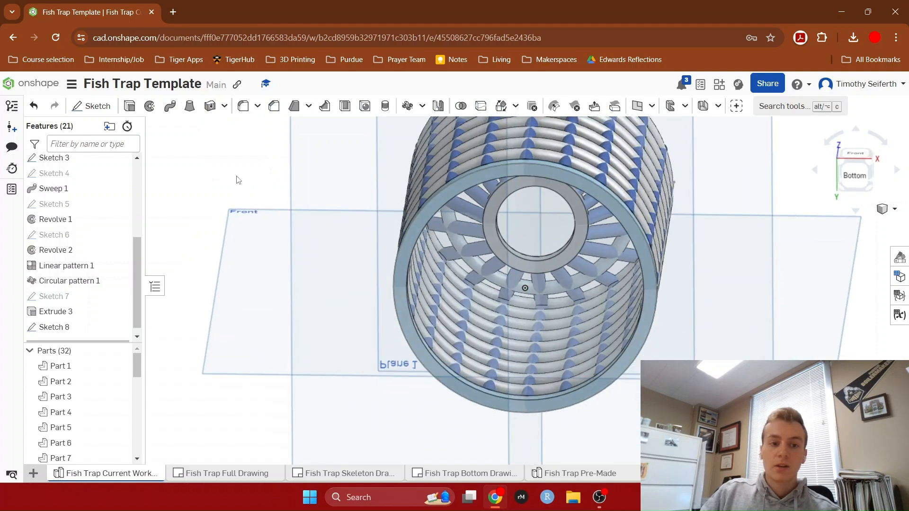
Step: Start an extrude of the circular base region and reverse its direction so it points down, away from the trap
left_click(129, 106)
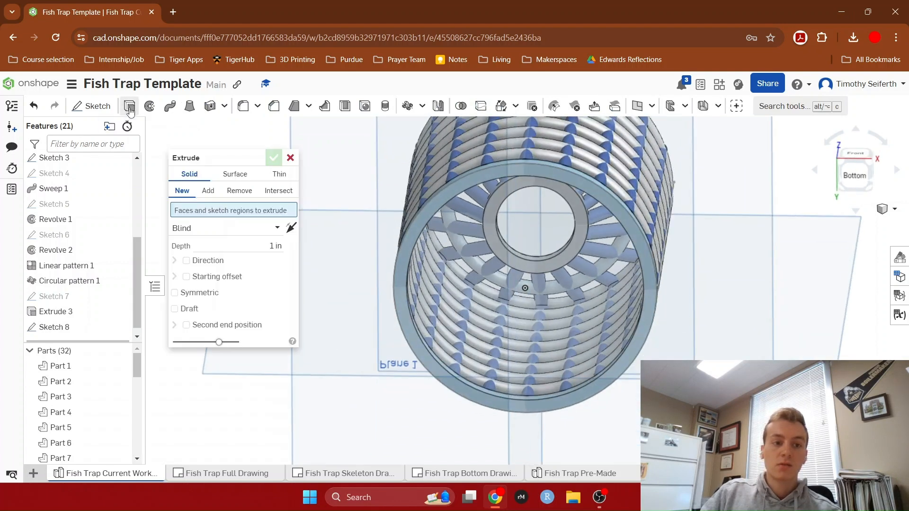
left_click(498, 318)
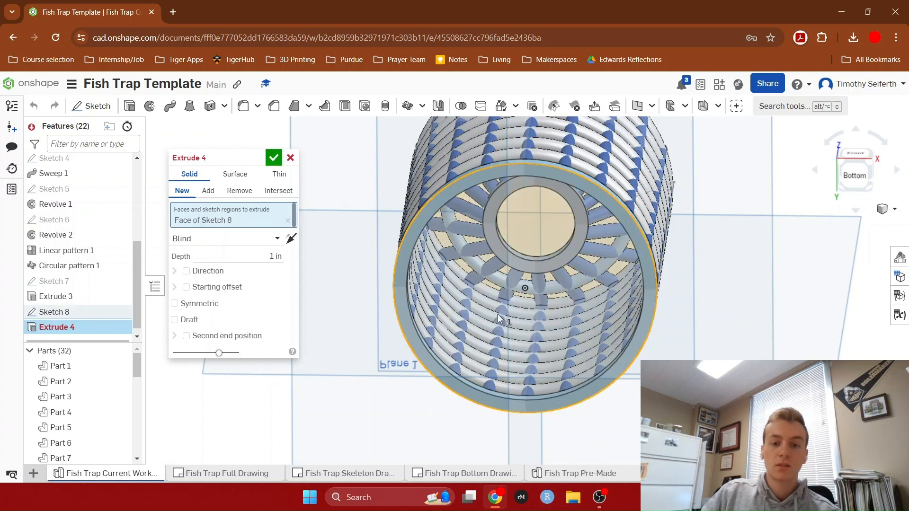
right_click_drag(353, 266, 350, 281)
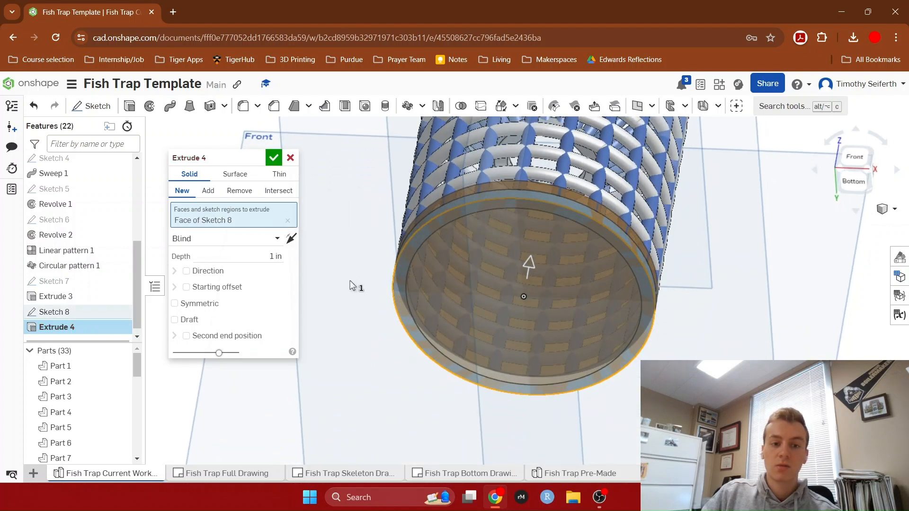
left_click(291, 239)
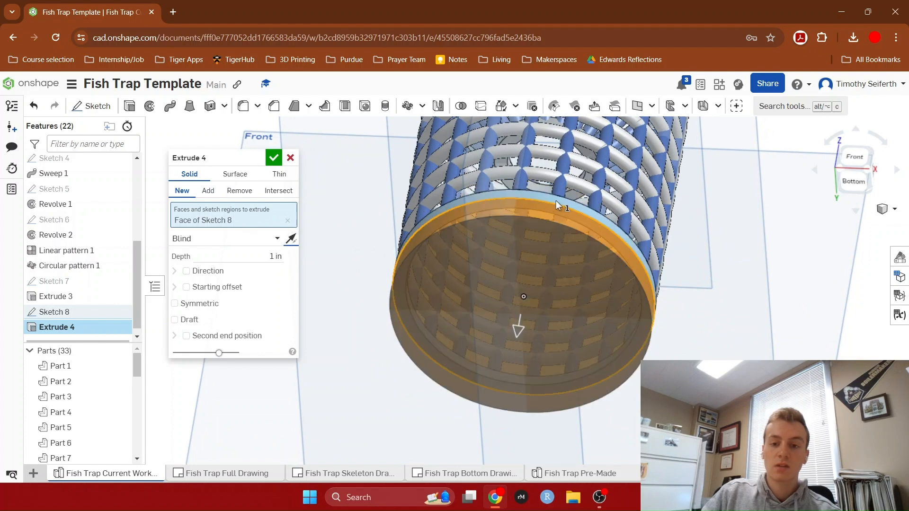
right_click_drag(361, 270, 360, 300)
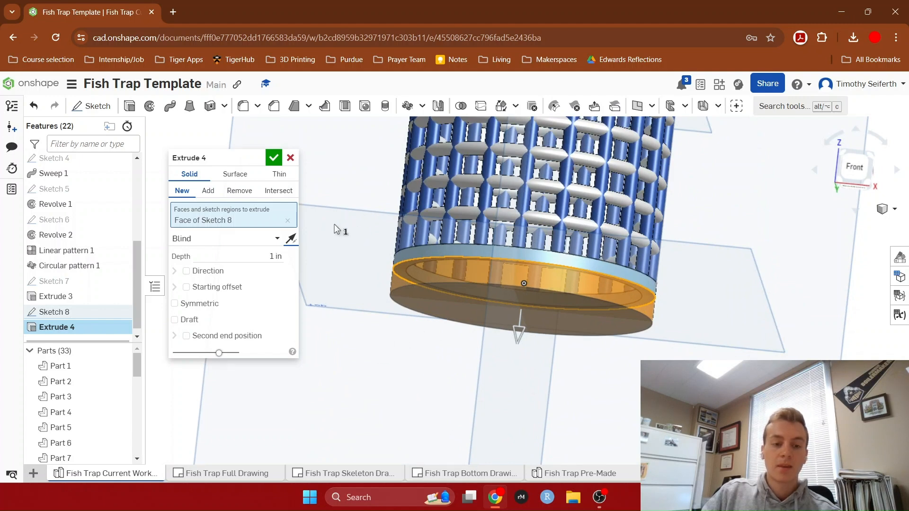
Step: Set the base extrude's depth to 0.5 in, keep it as a new separate part, and accept it
left_click(247, 258)
type(".5")
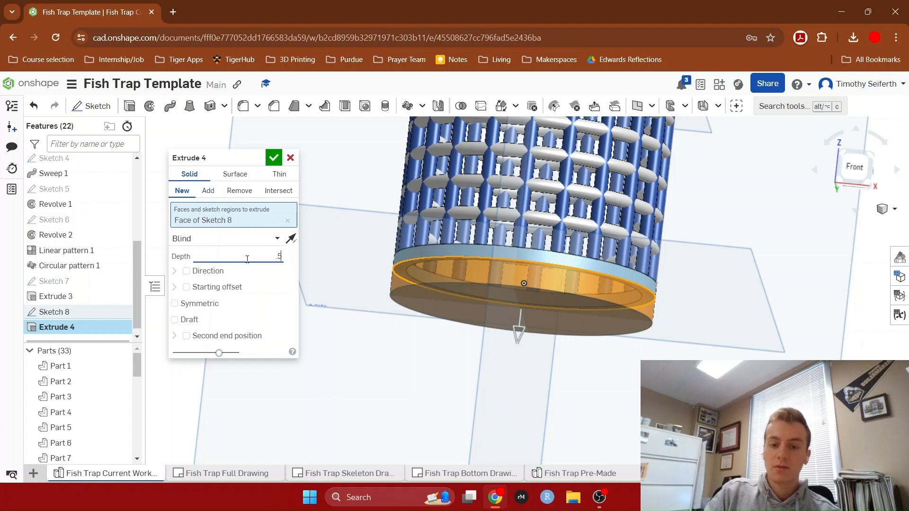
key("Return")
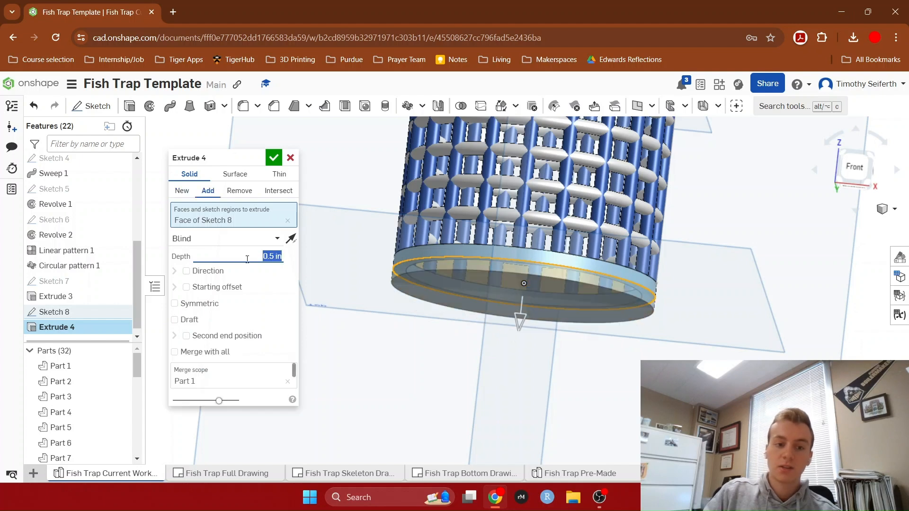
left_click(182, 191)
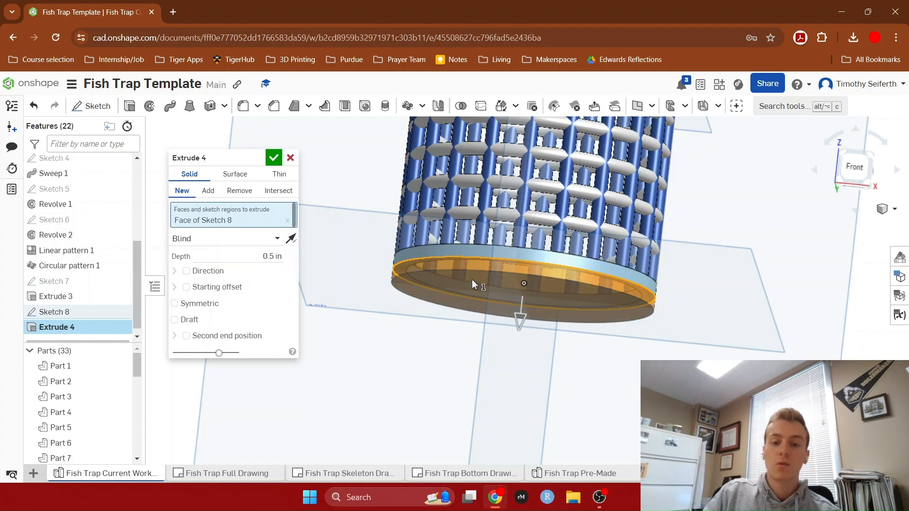
right_click_drag(375, 317, 427, 297)
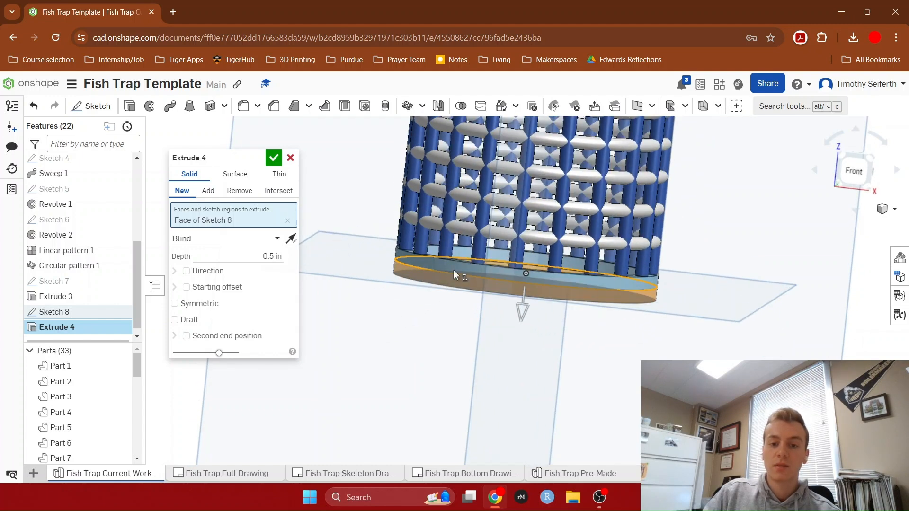
left_click(274, 161)
right_click_drag(387, 360, 209, 388)
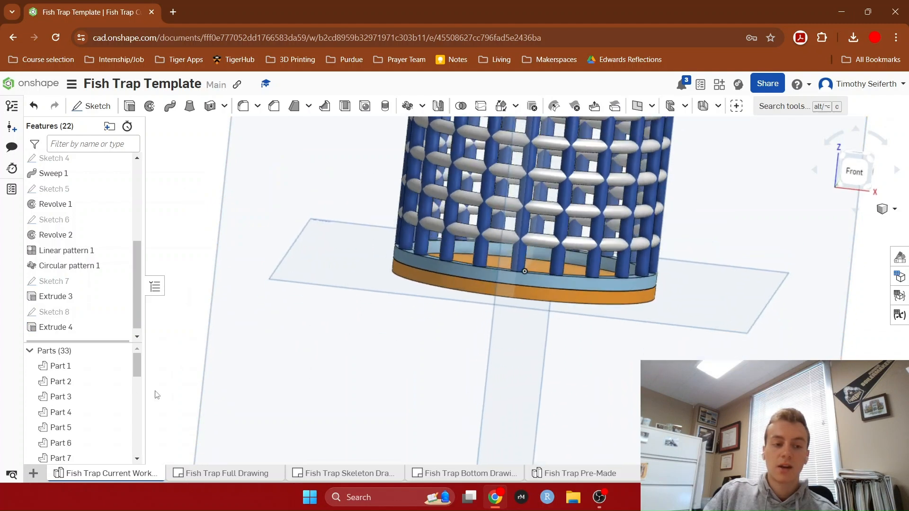
scroll(135, 363, "down", 8)
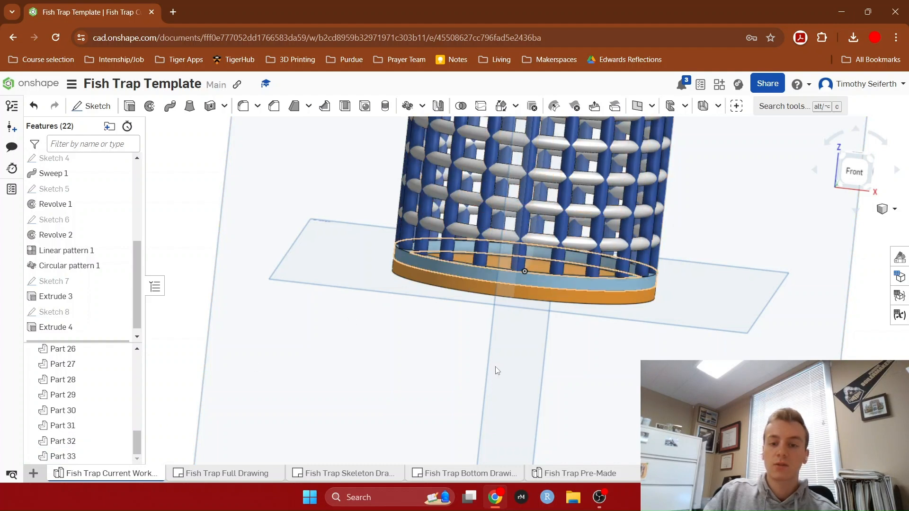
right_click(447, 338)
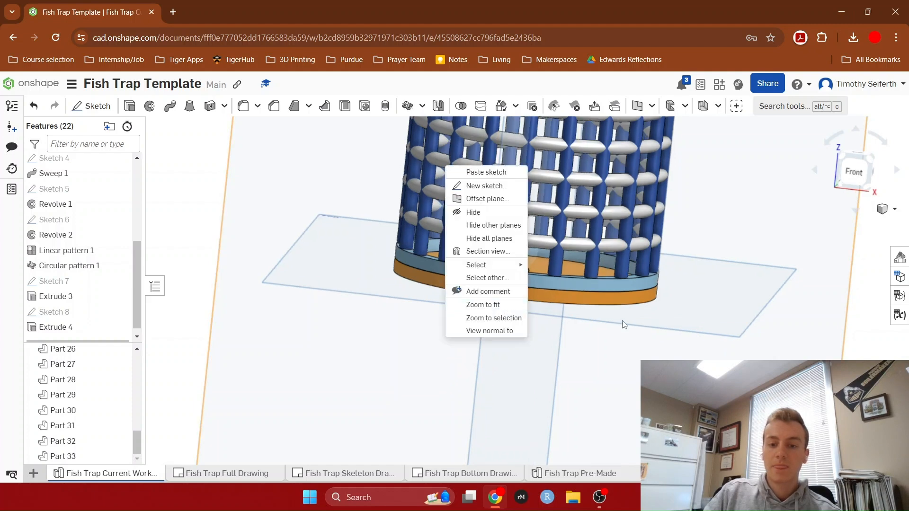
left_click(607, 361)
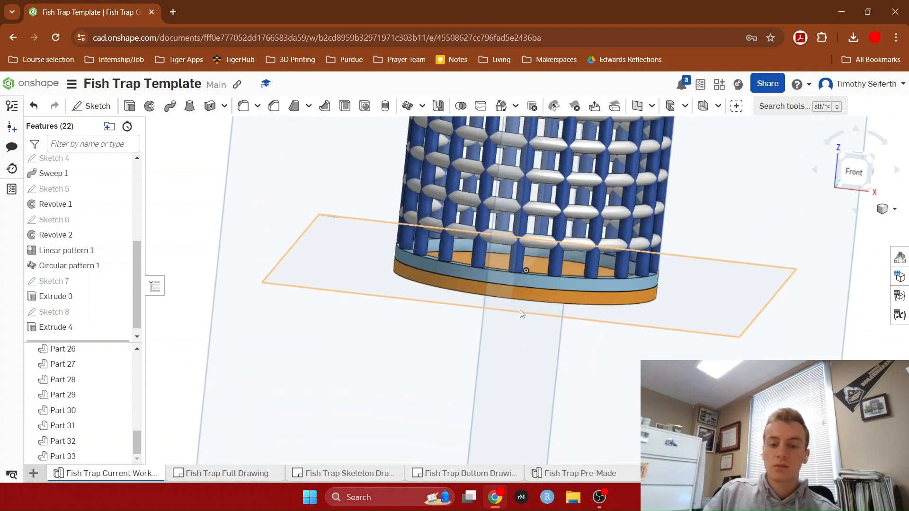
scroll(525, 308, "up", 3)
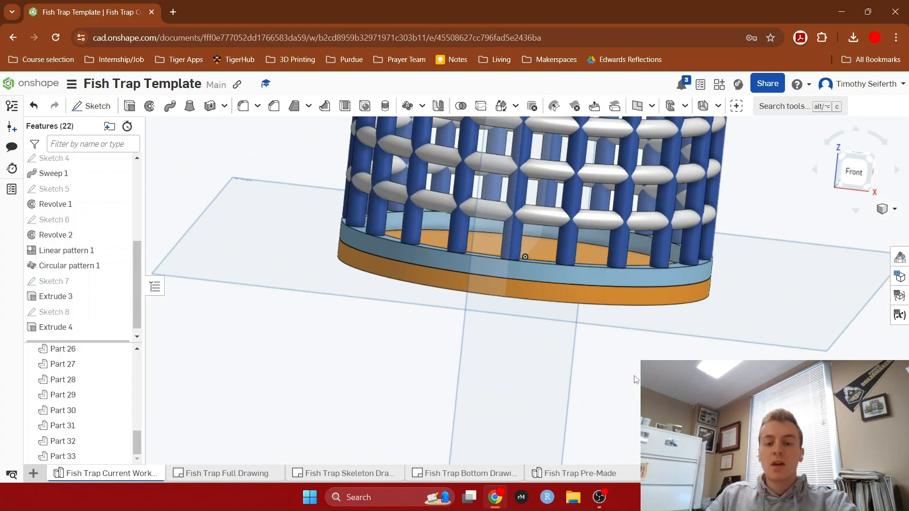
right_click_drag(636, 379, 642, 316)
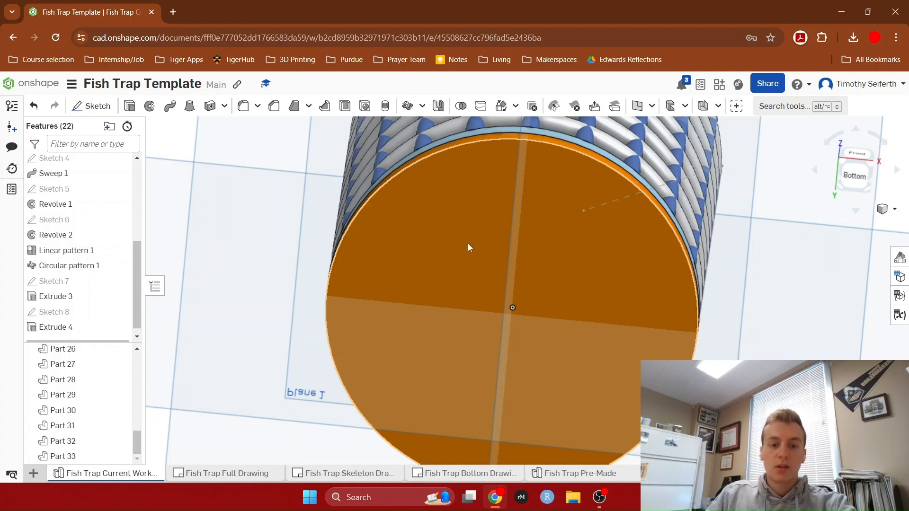
Step: Start a sketch on the underside of the new bottom plate
left_click(91, 105)
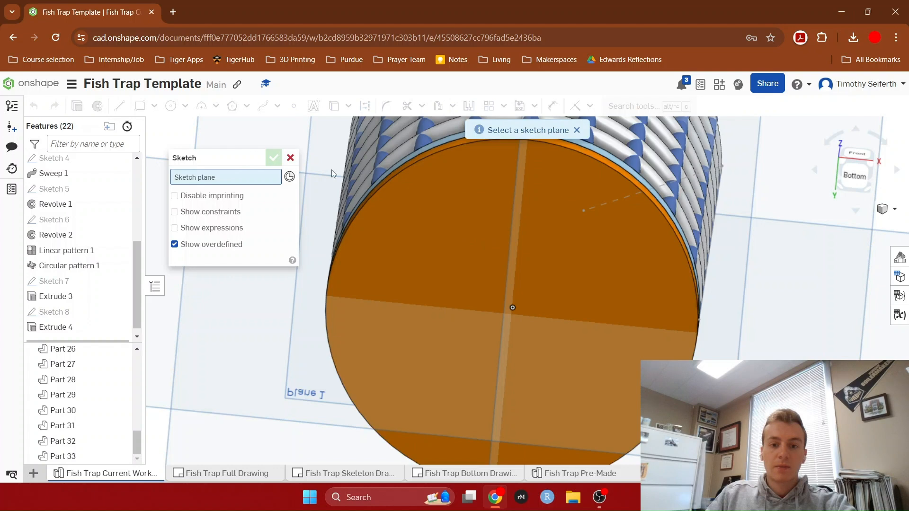
left_click(470, 241)
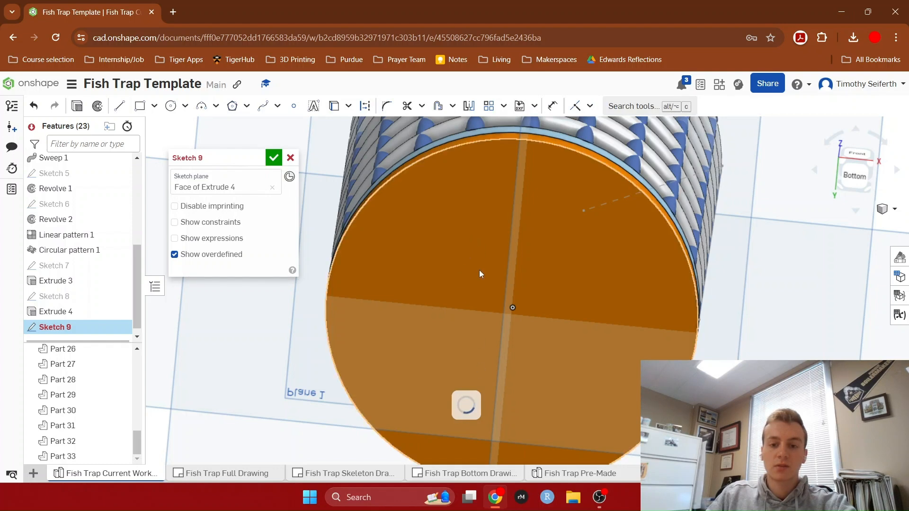
scroll(480, 270, "up", 1)
scroll(479, 270, "down", 3)
right_click_drag(682, 279, 670, 296)
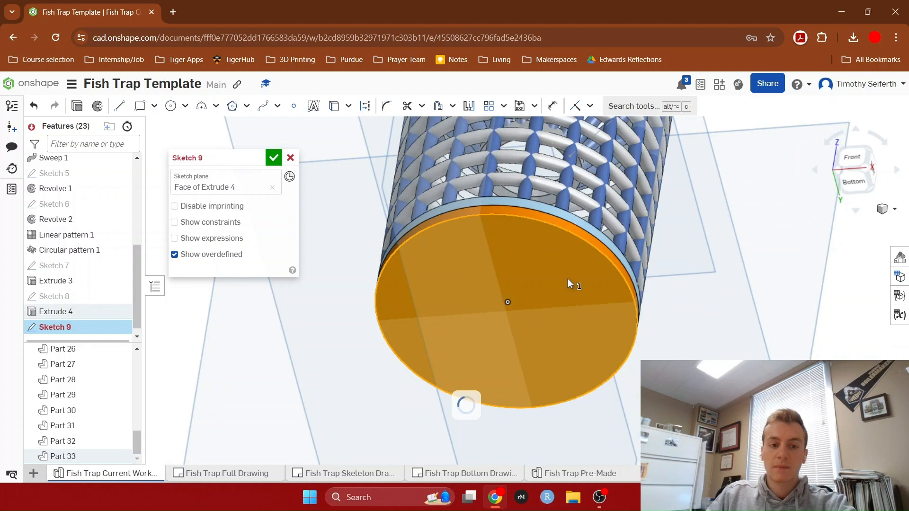
key("n")
right_click_drag(542, 251, 526, 271)
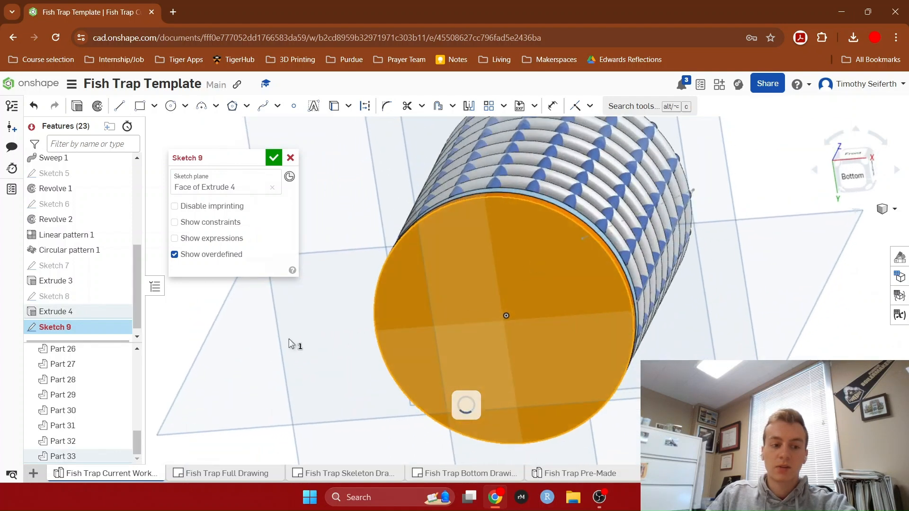
Step: Hide the bottom plate (Part 33) to expose the base ring and view the trap from directly below
left_click(121, 457)
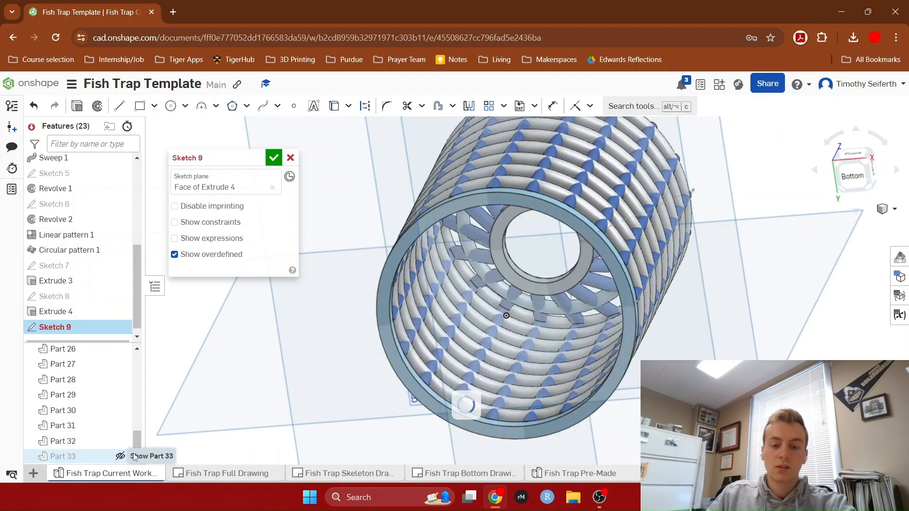
key("n")
right_click_drag(306, 305, 296, 330)
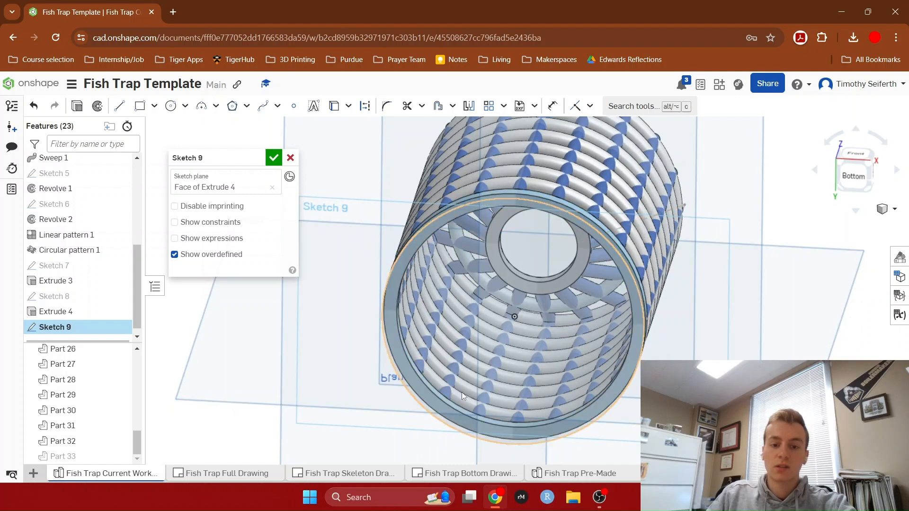
left_click(853, 177)
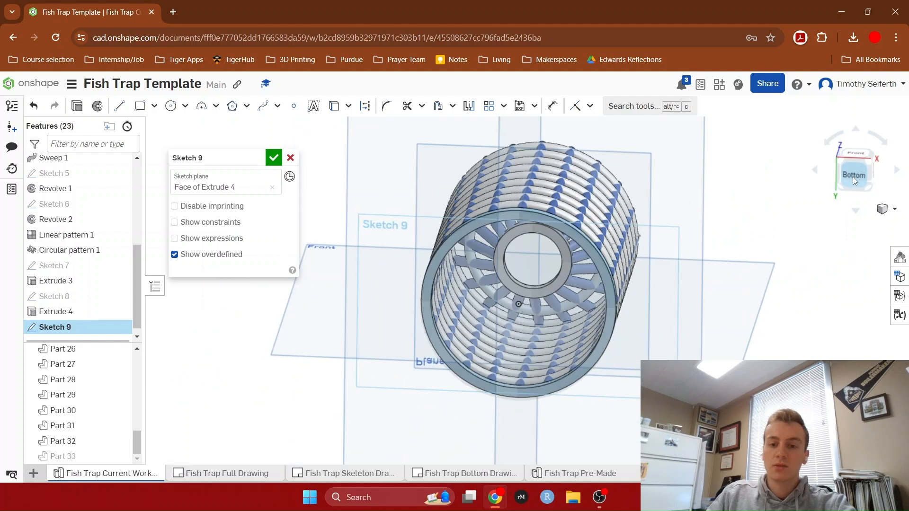
scroll(543, 272, "up", 4)
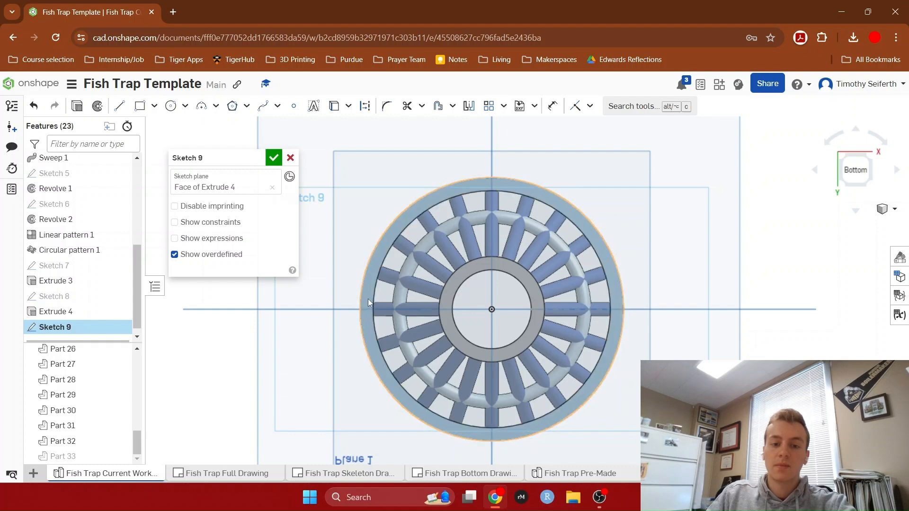
Step: Sketch a small circle about 0.42 in in diameter on the upper-right part of the base ring
left_click(171, 108)
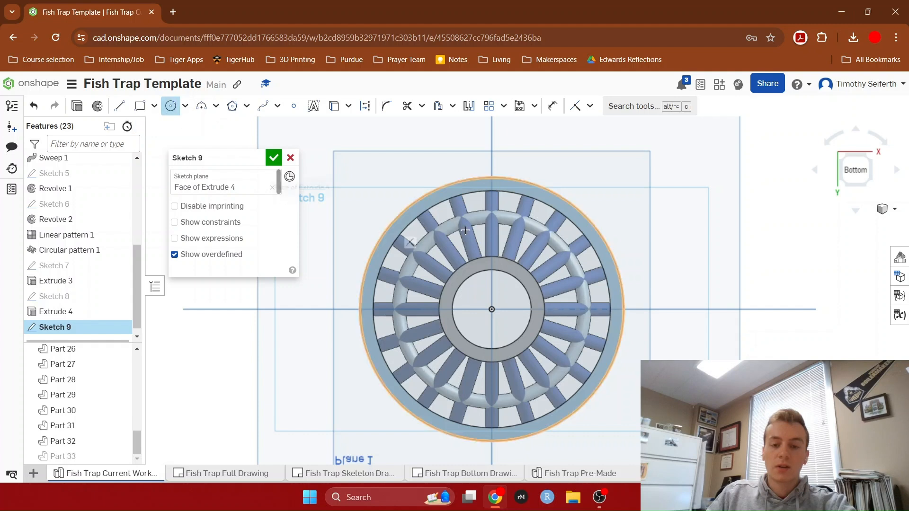
scroll(544, 229, "up", 4)
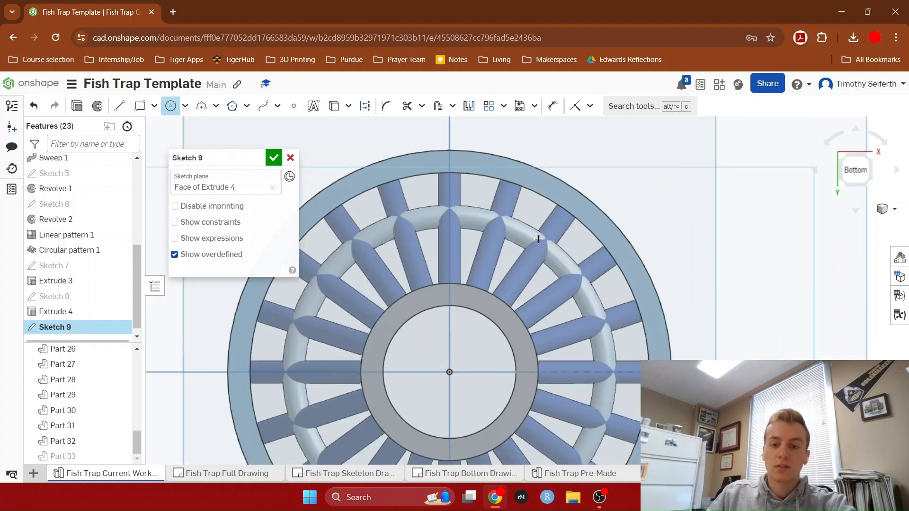
left_click(594, 219)
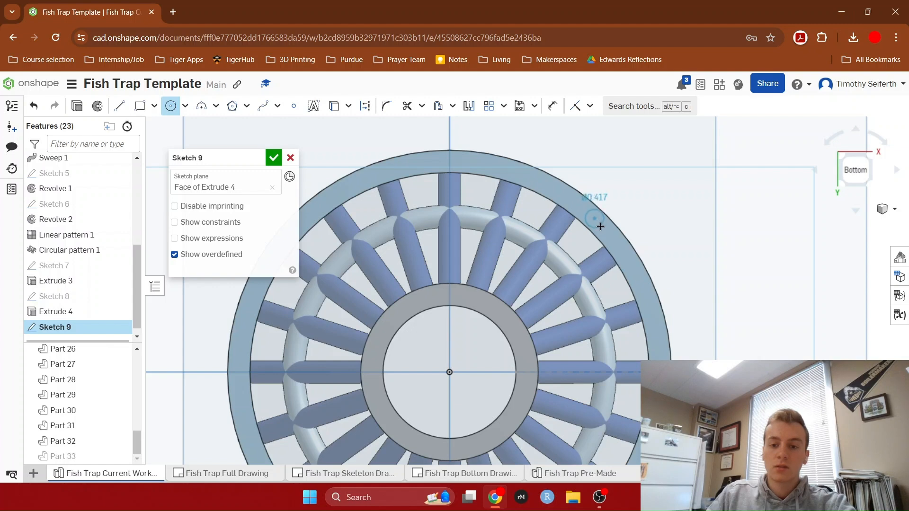
left_click(601, 226)
Step: Dimension the small circle's diameter as 0.25 in
left_click(553, 106)
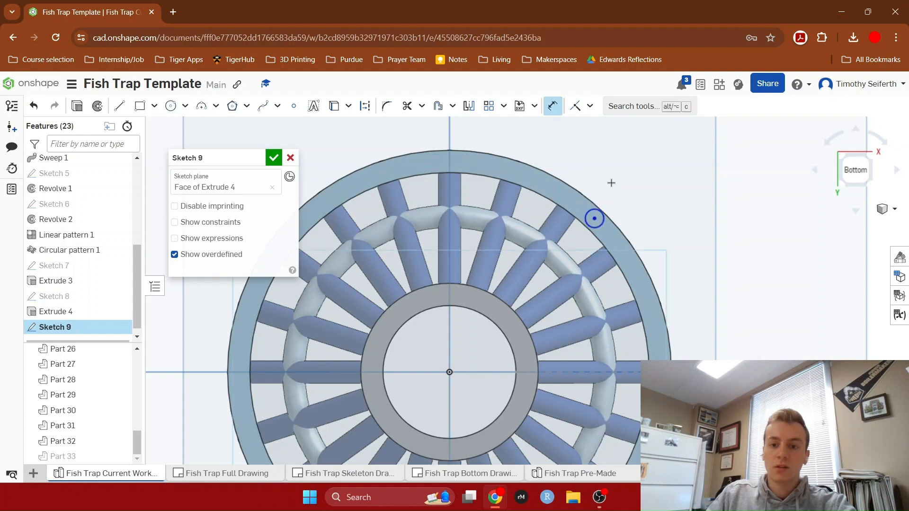
left_click(604, 217)
left_click(629, 184)
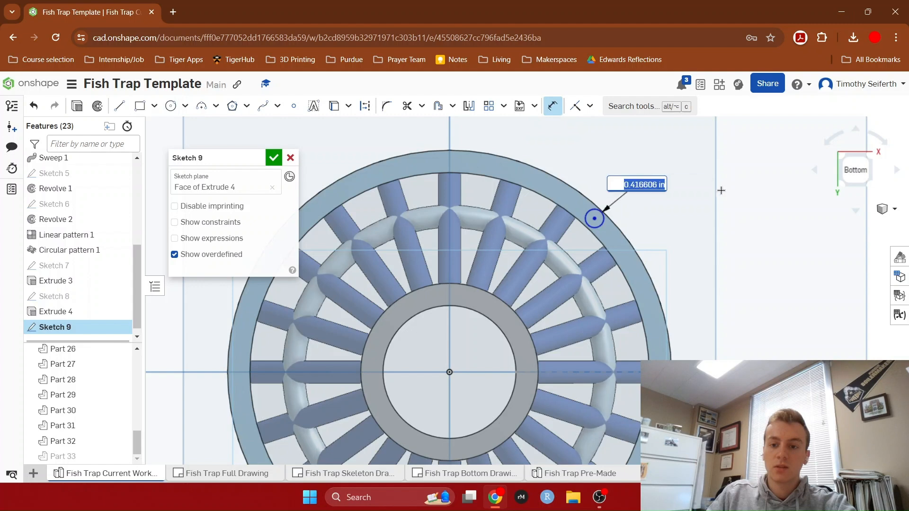
key("BackSpace")
type("0.25")
key("Return")
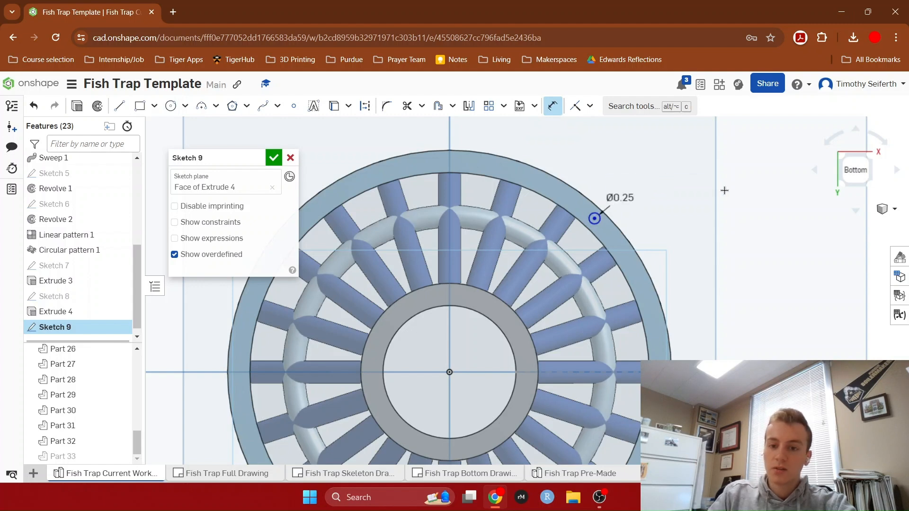
Step: Dimension the small circle's vertical distance from the horizontal centre plane as 3.35 in
scroll(591, 217, "up", 4)
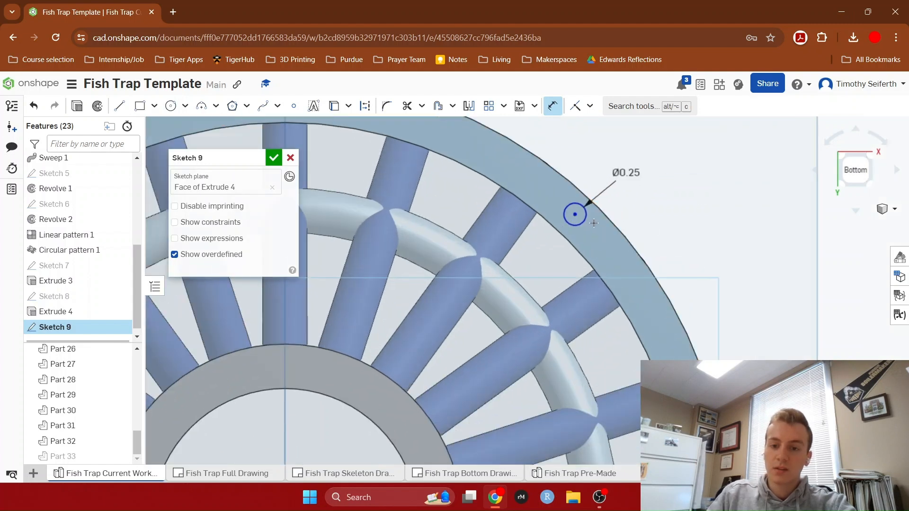
scroll(623, 251, "down", 5)
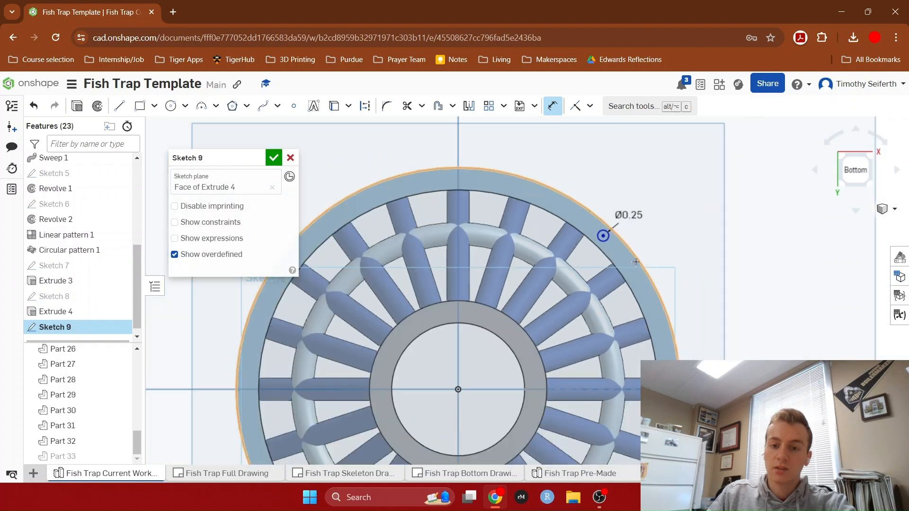
left_click(662, 369)
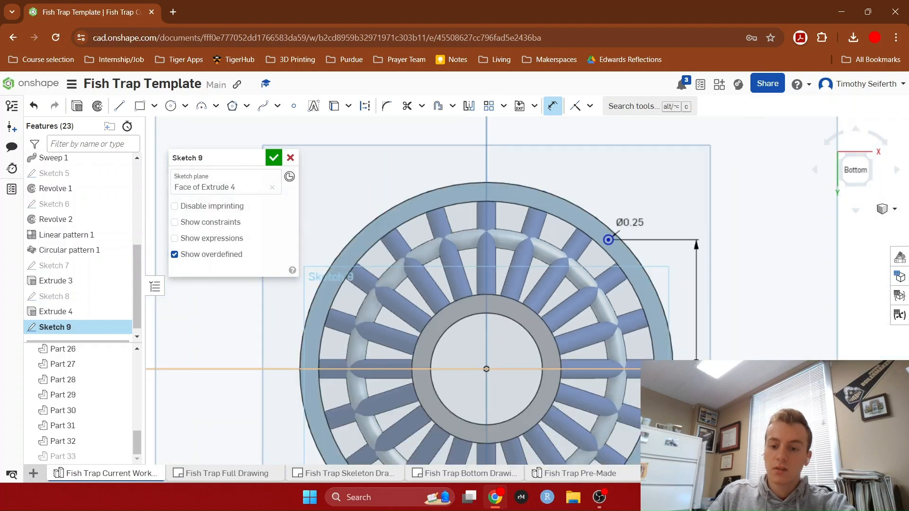
left_click(760, 286)
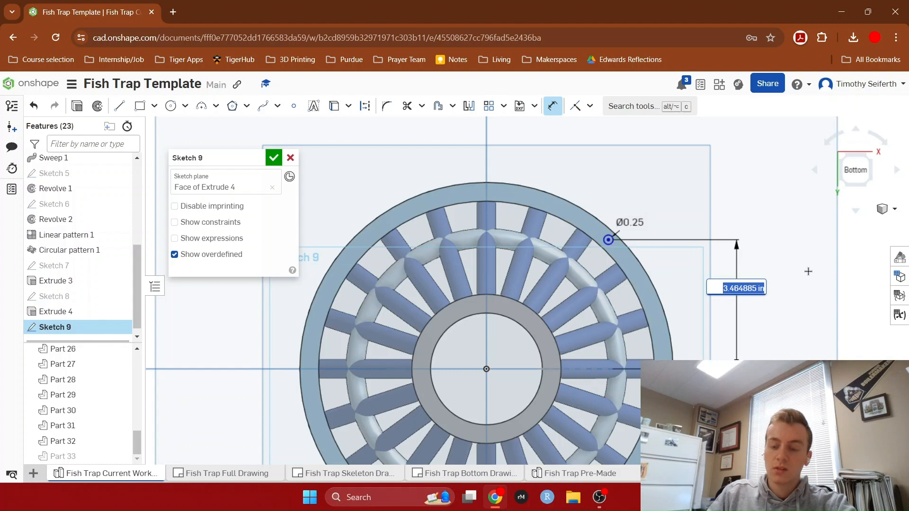
type("3.35")
key("Return")
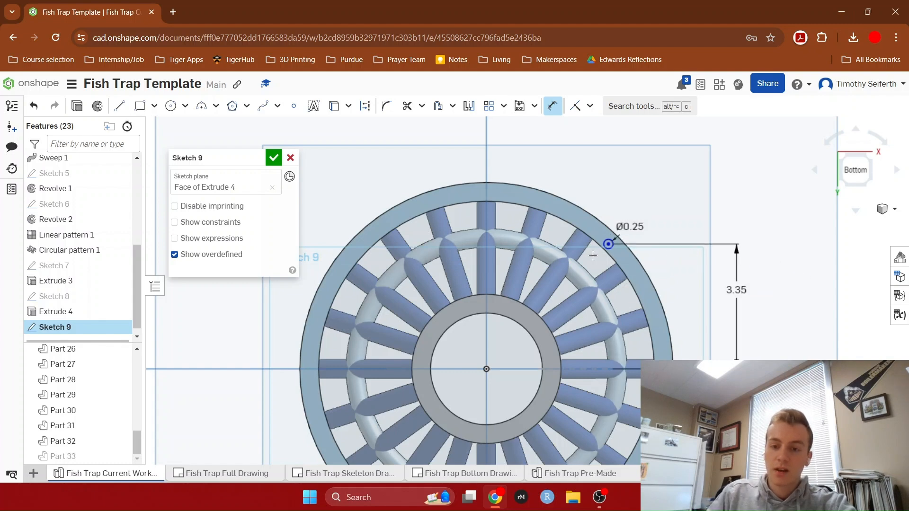
Step: Dimension the small circle's horizontal distance from the vertical centre plane as 3.35 in and finish the sketch
scroll(599, 254, "up", 5)
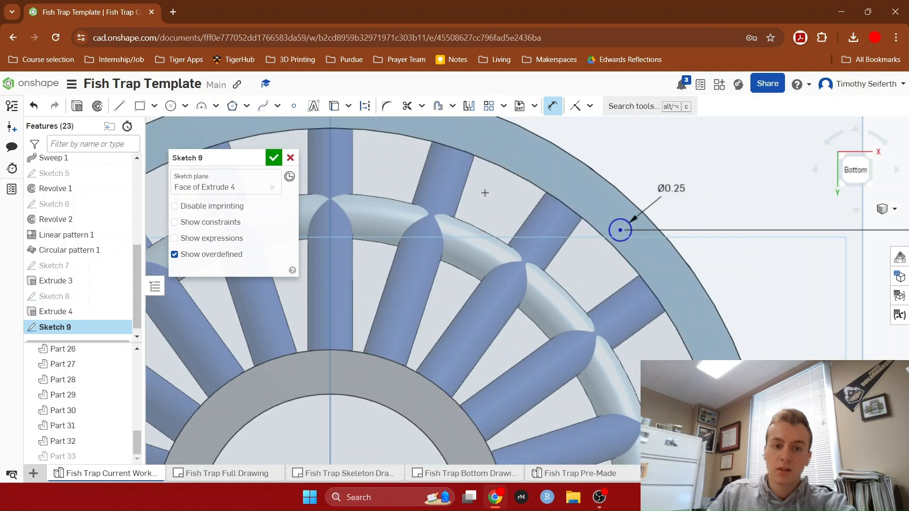
left_click(330, 170)
left_click(581, 126)
type("3.35")
key("Return")
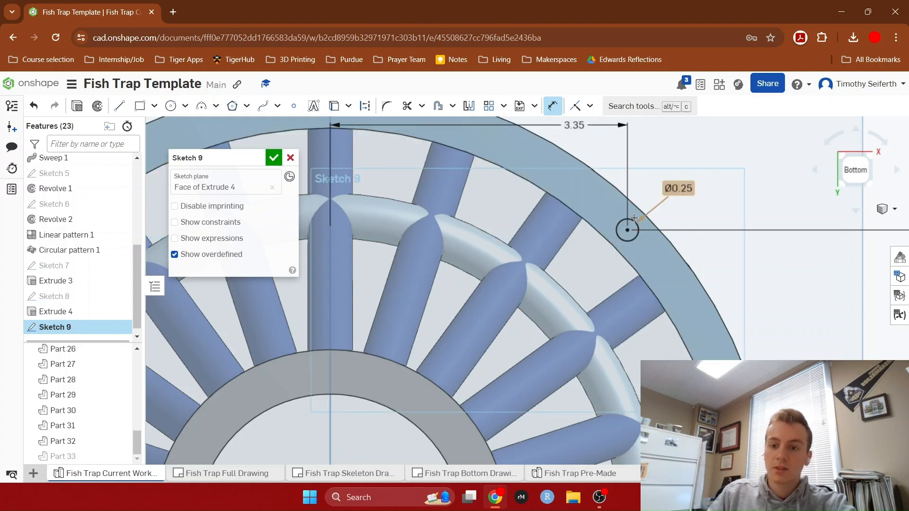
scroll(662, 309, "down", 5)
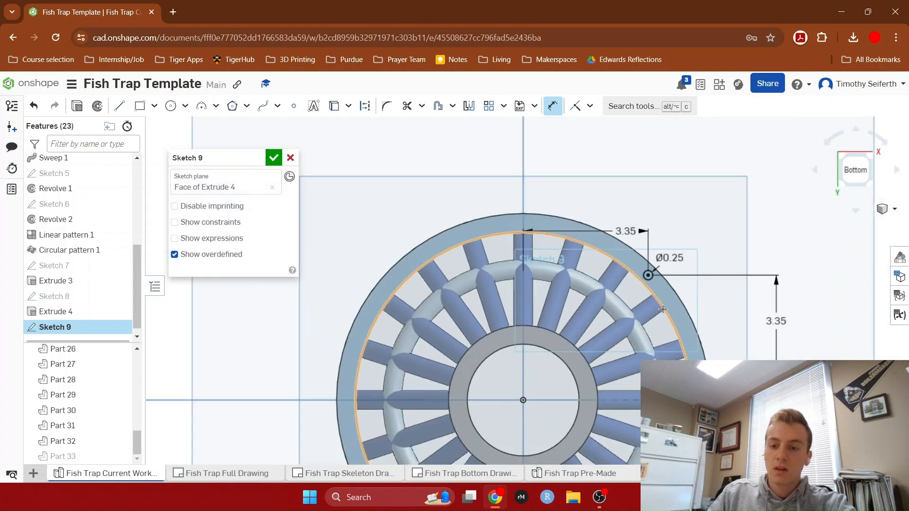
scroll(663, 309, "down", 2)
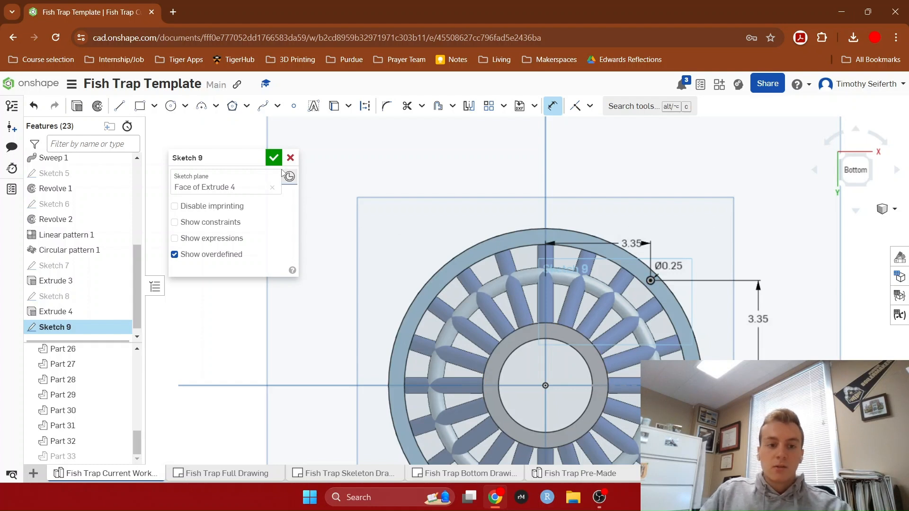
left_click(272, 159)
Step: Show the bottom plate (Part 33) again and start an extrude of the small circle's region
right_click_drag(758, 228, 689, 289)
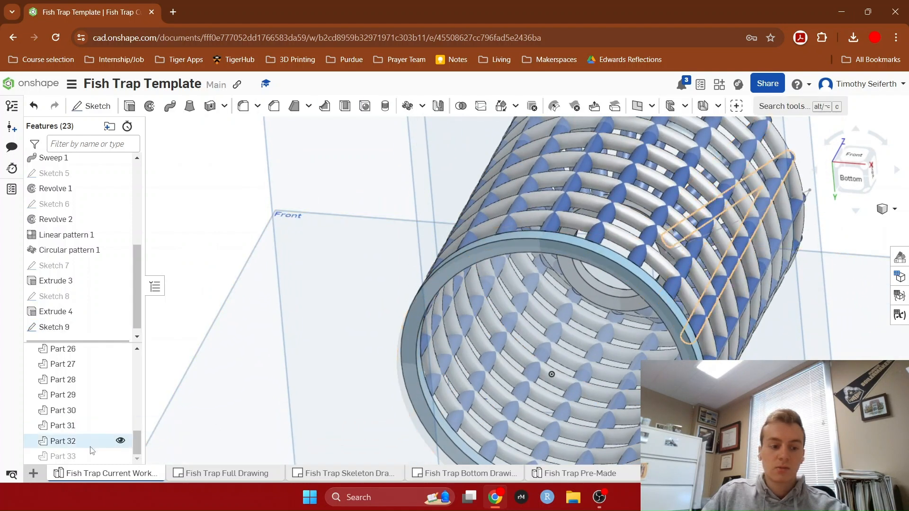
left_click(120, 456)
left_click(639, 299)
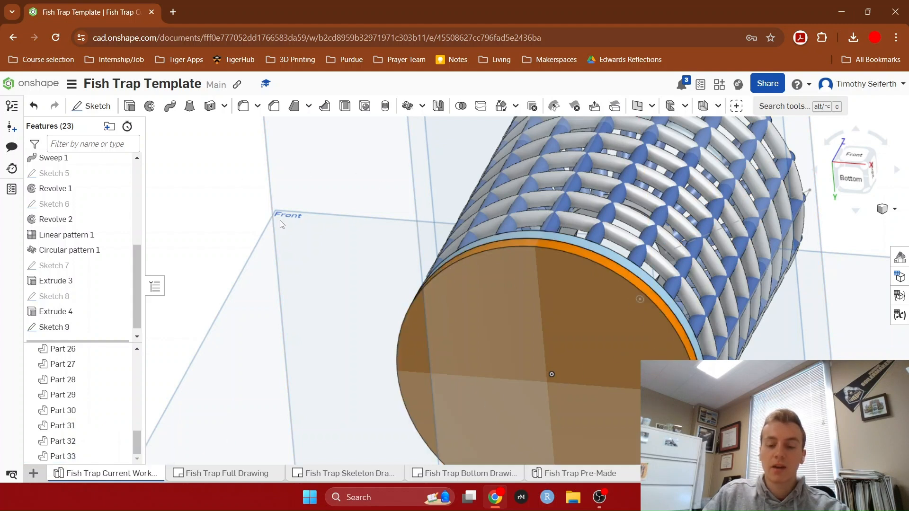
scroll(649, 307, "up", 3)
scroll(648, 304, "up", 4)
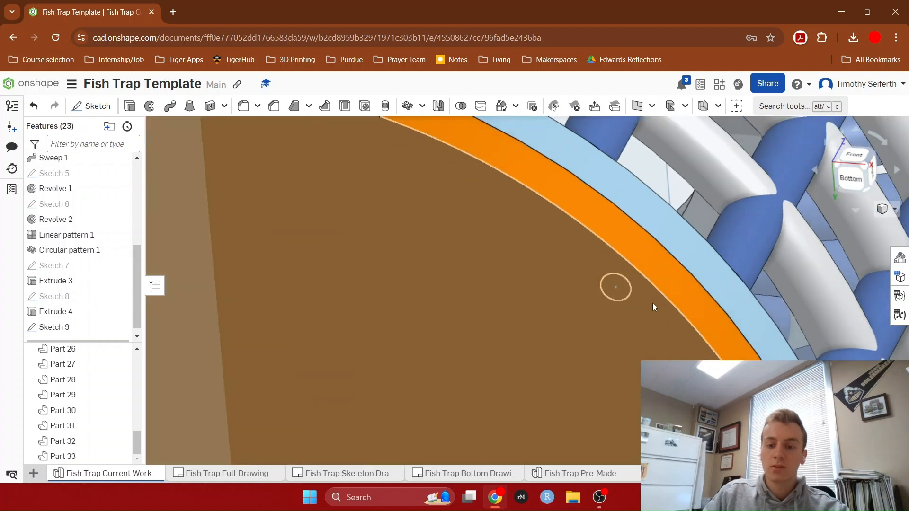
left_click(623, 293)
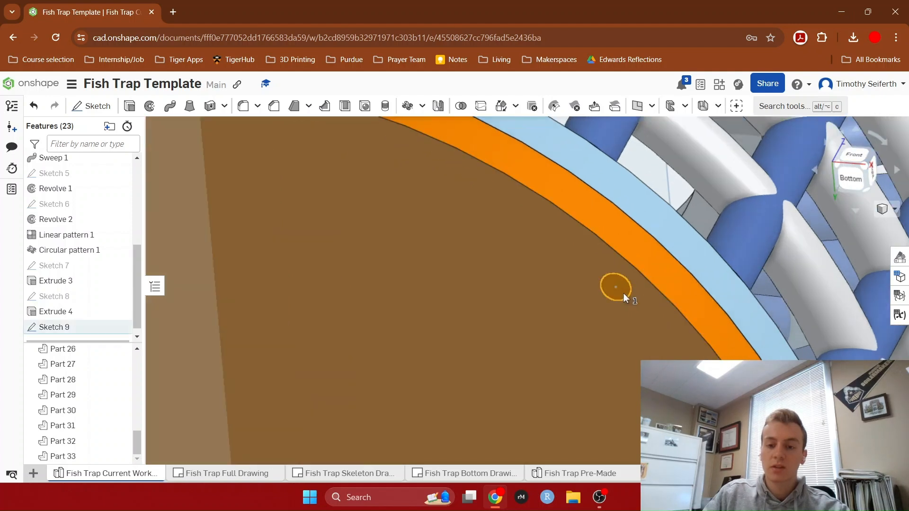
left_click(129, 106)
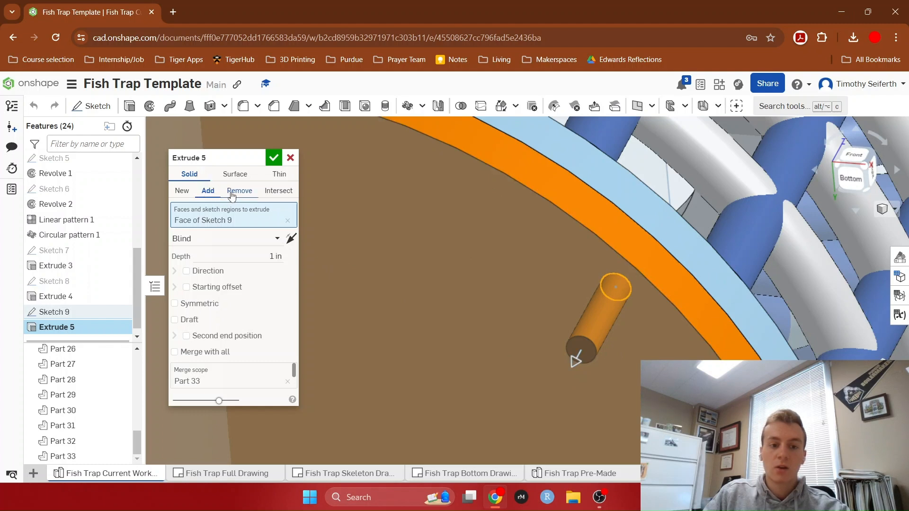
Step: Cut the small circle 1 in deep into the trap as a blind Remove extrude, merging with all parts so it passes through plate and base ring
right_click_drag(597, 327, 626, 385)
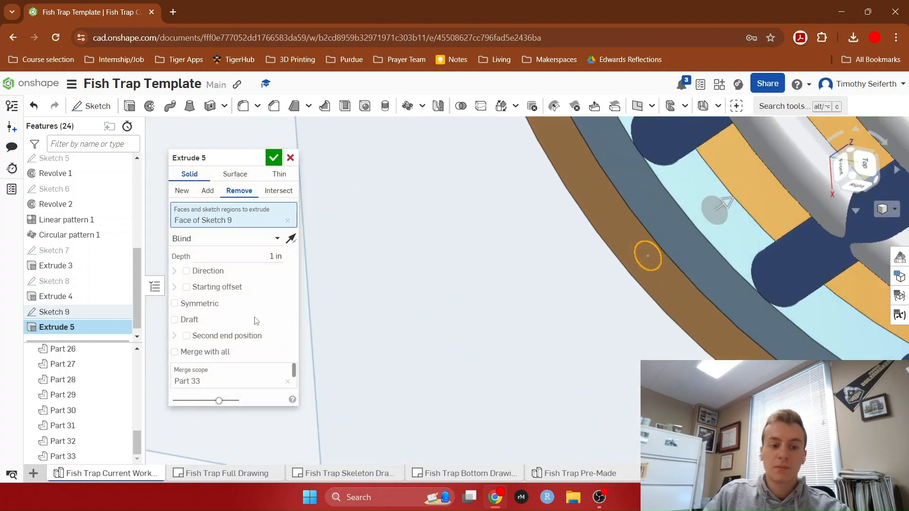
left_click(175, 353)
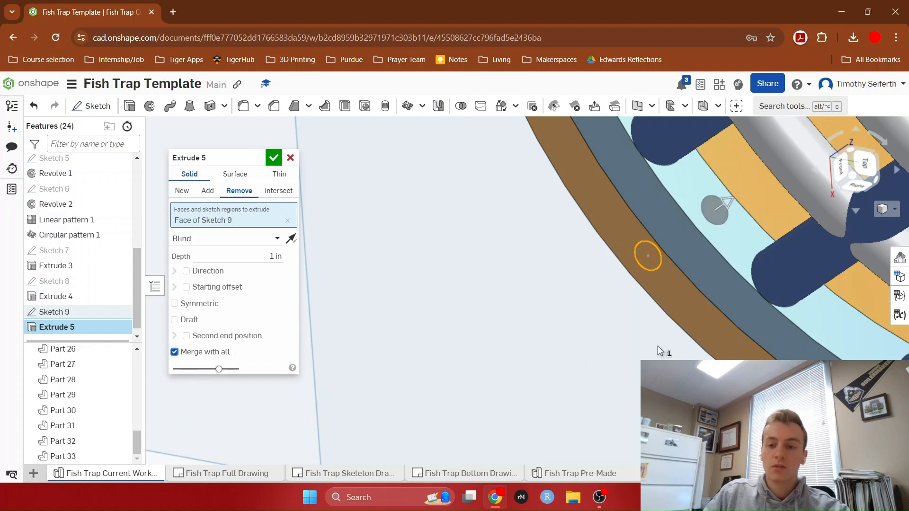
right_click_drag(654, 356, 762, 211)
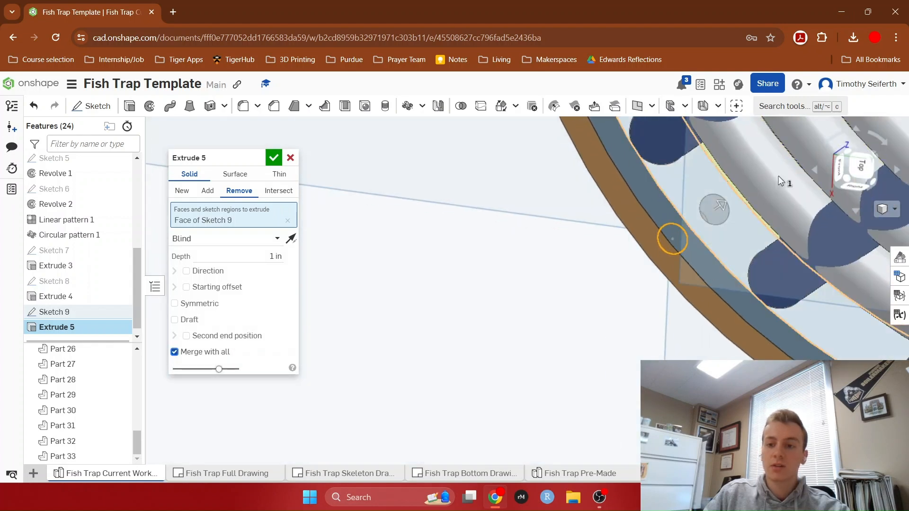
middle_click_drag(703, 193, 561, 309)
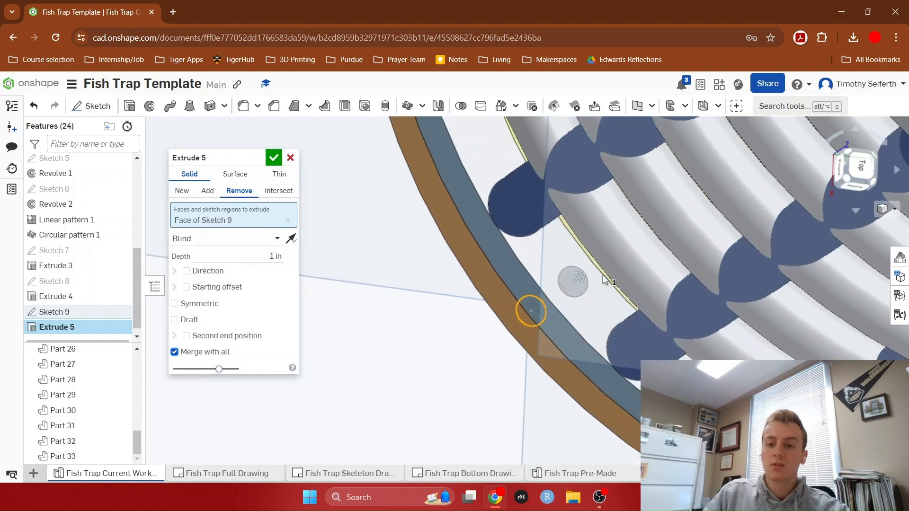
left_click(255, 257)
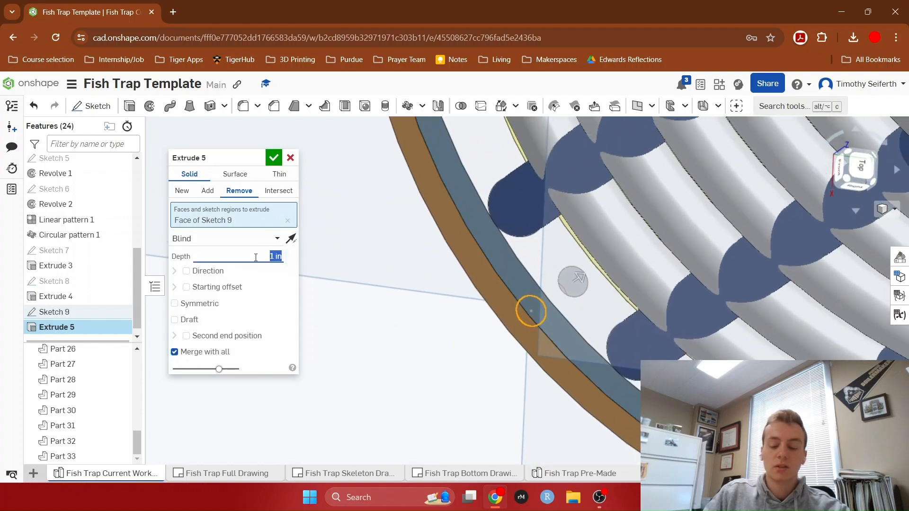
right_click_drag(516, 309, 547, 297)
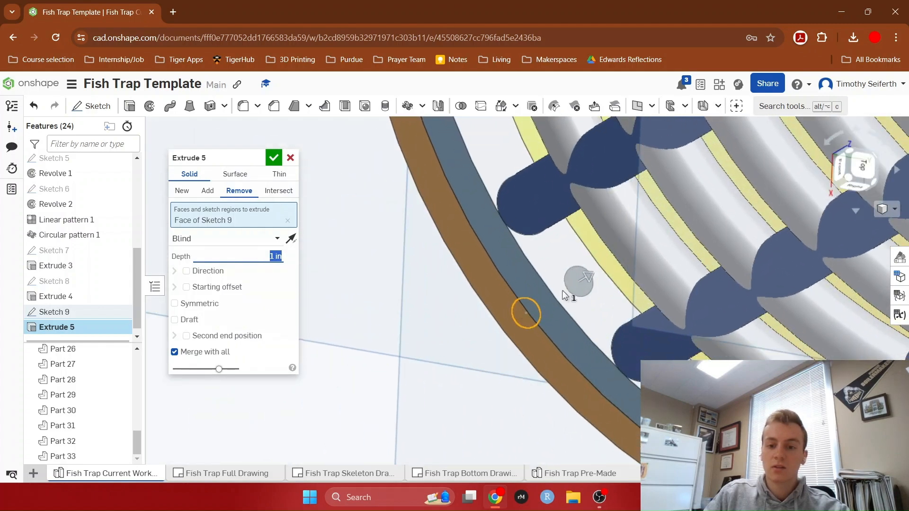
right_click_drag(546, 383, 616, 351)
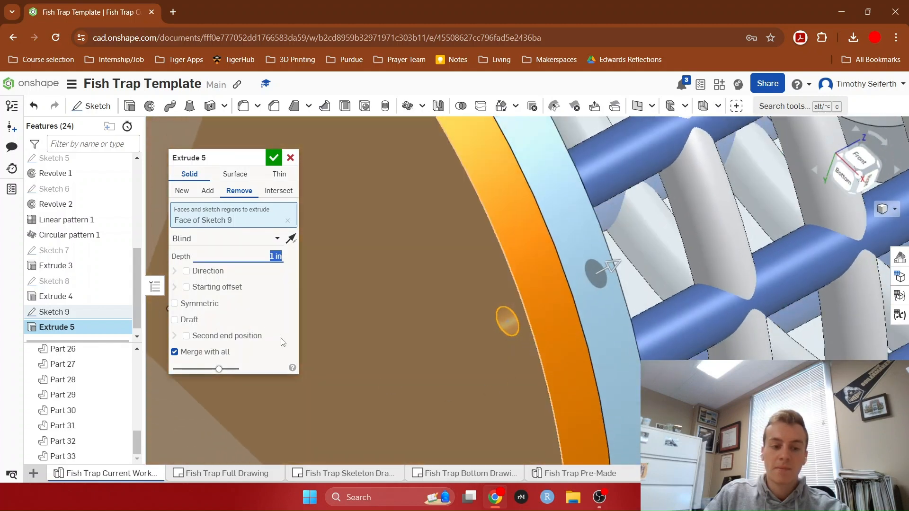
left_click(274, 158)
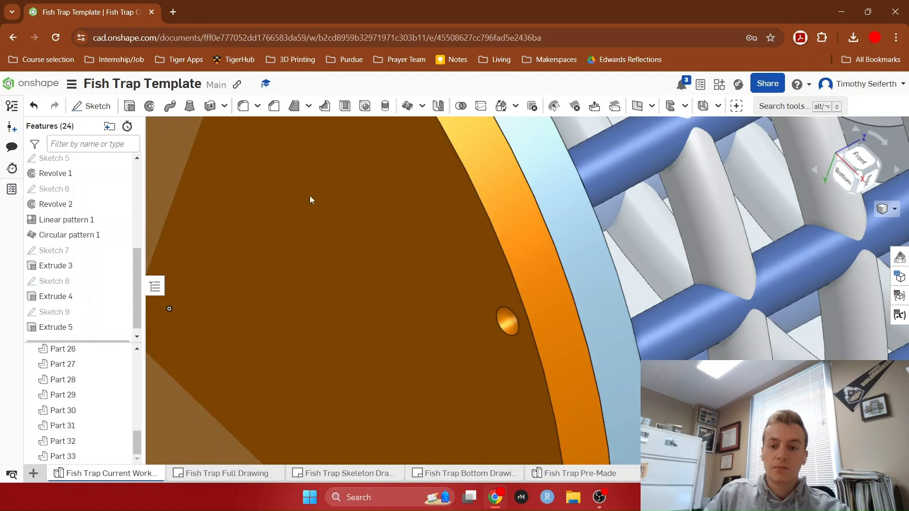
Step: Start a circular feature pattern with the hole cut (Extrude 5) as the feature to repeat
mouse_move(428, 345)
right_mouse_down()
mouse_move(457, 327)
mouse_move(369, 351)
right_mouse_up()
scroll(396, 419, "down", 5)
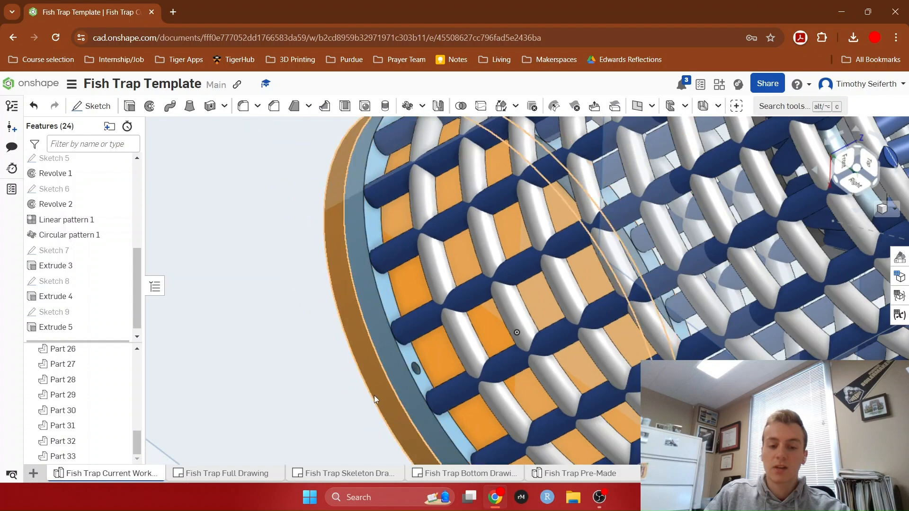
scroll(299, 394, "down", 8)
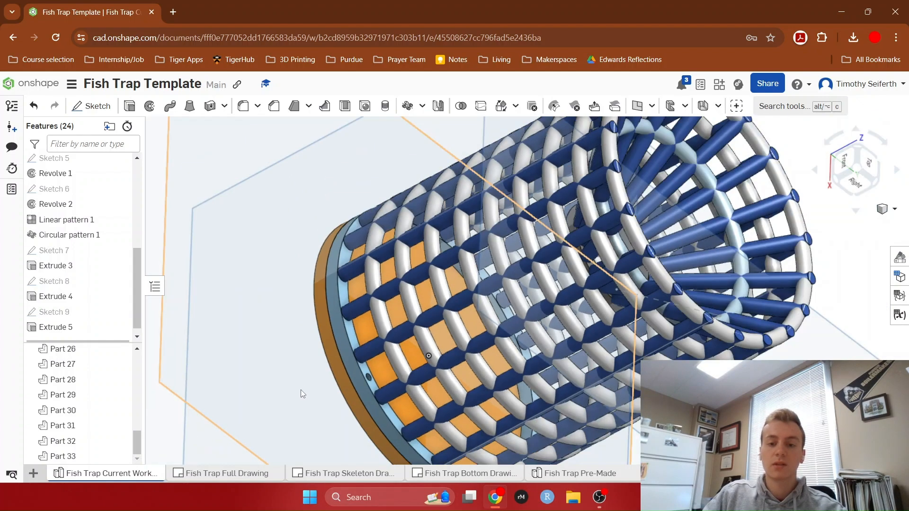
right_click_drag(291, 412, 375, 378)
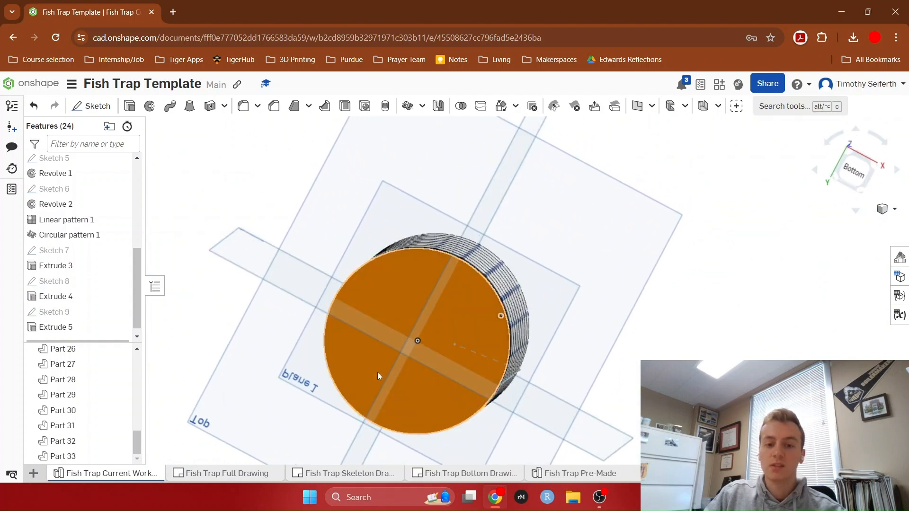
scroll(482, 320, "up", 6)
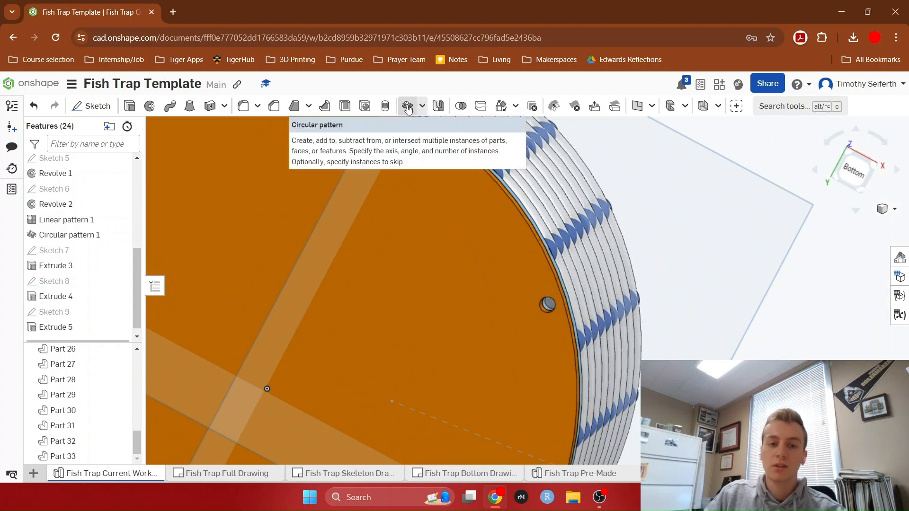
left_click(408, 108)
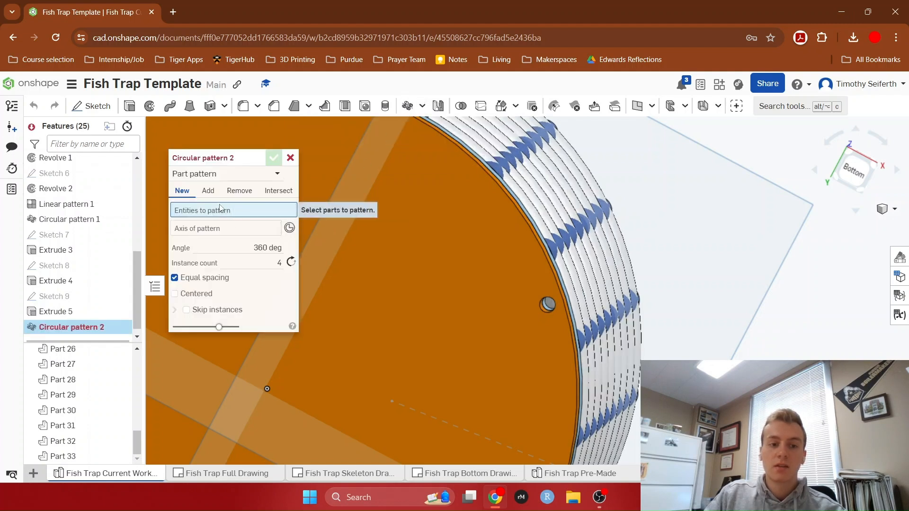
left_click(216, 176)
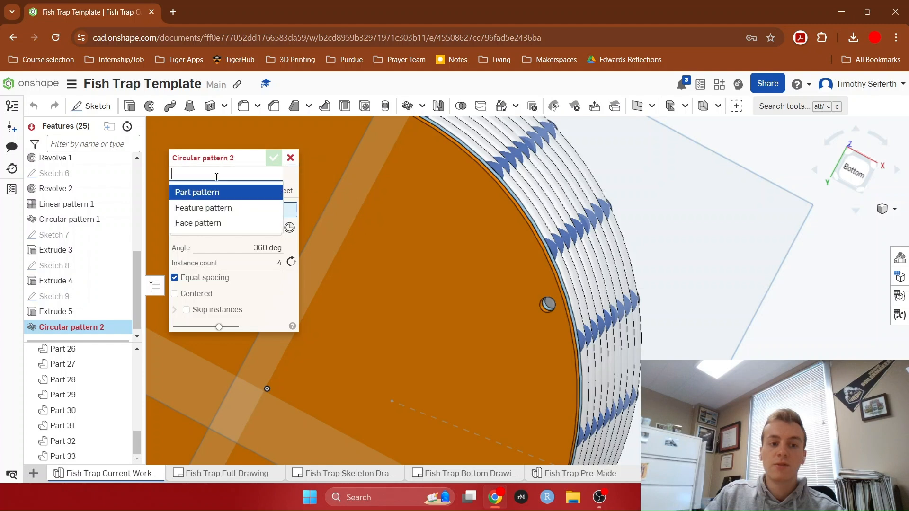
left_click(217, 213)
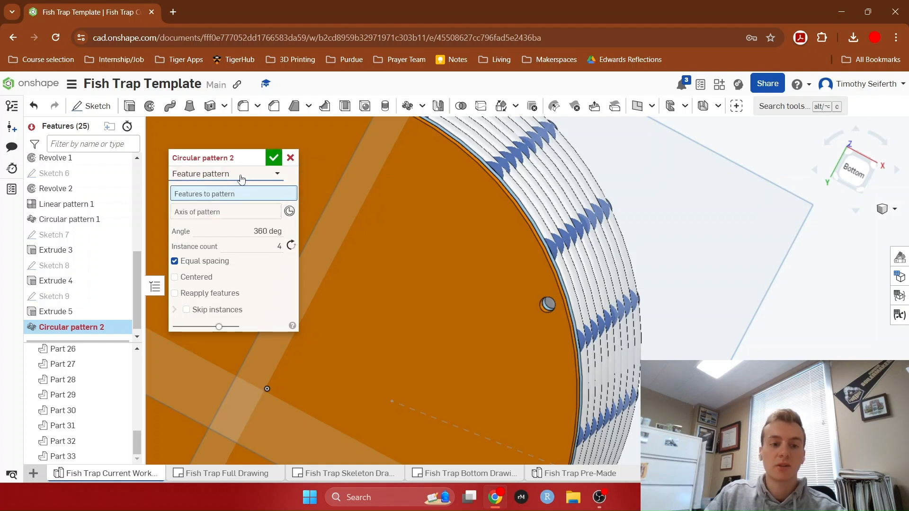
left_click(81, 312)
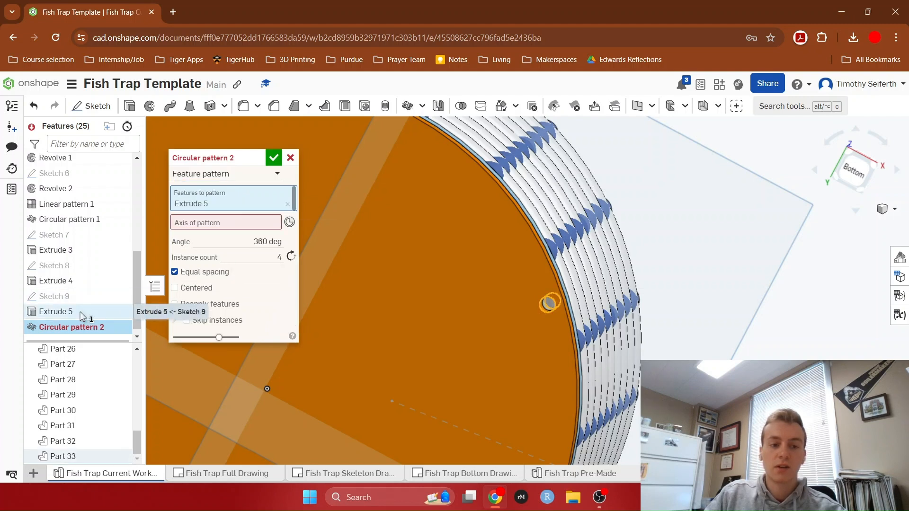
Step: Pattern the hole about the mate connector at the plate's centre with 4 equally spaced instances over 360 deg
left_click(280, 222)
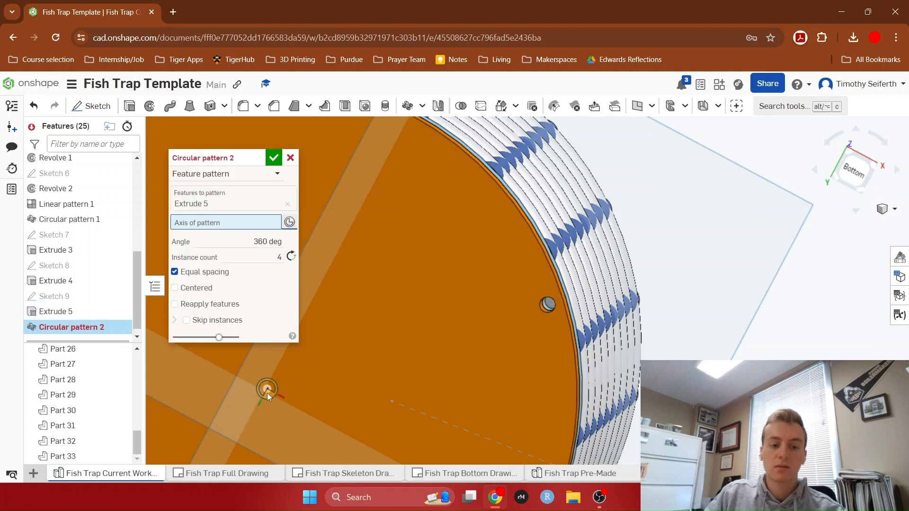
left_click(269, 390)
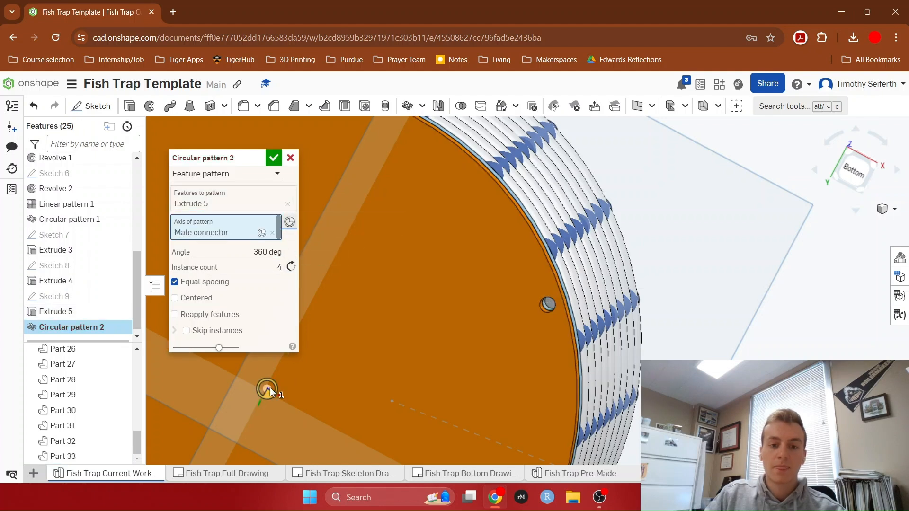
scroll(270, 389, "down", 2)
scroll(270, 387, "down", 2)
middle_click_drag(300, 371, 518, 271)
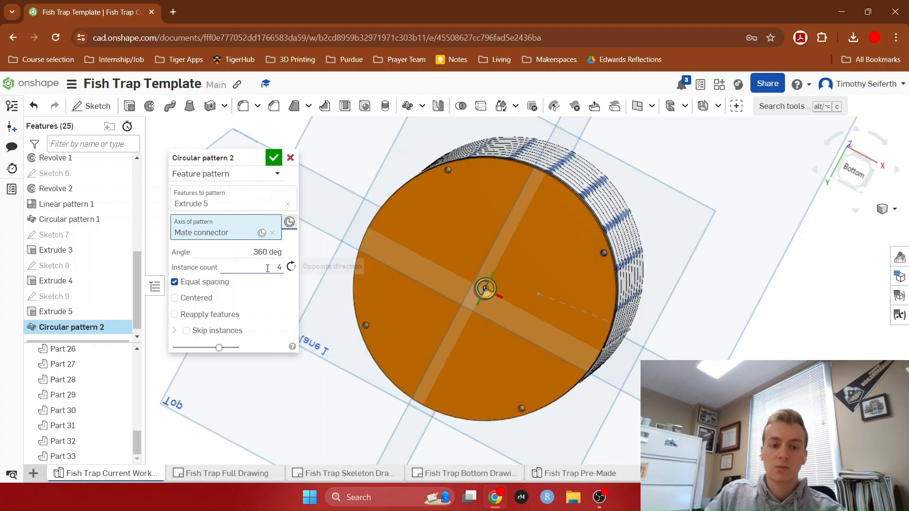
right_click_drag(490, 246, 470, 223)
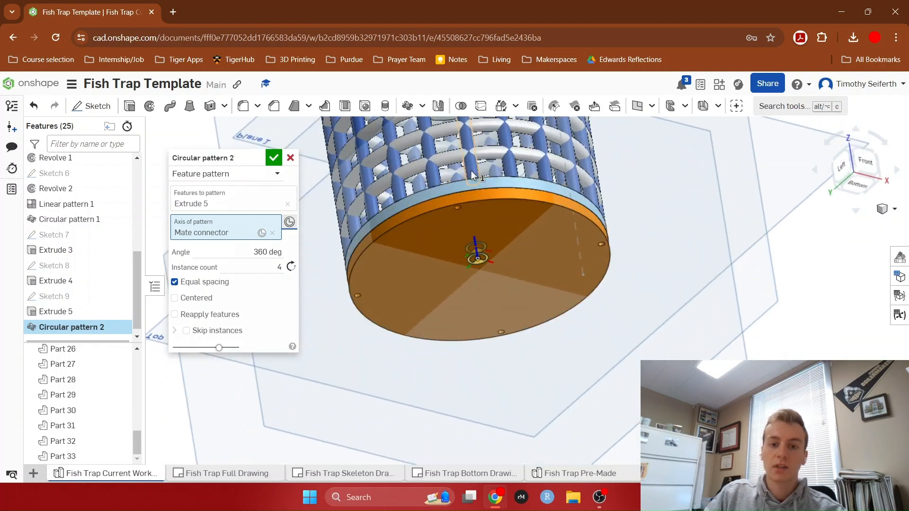
right_click_drag(441, 179, 531, 247)
left_click(274, 158)
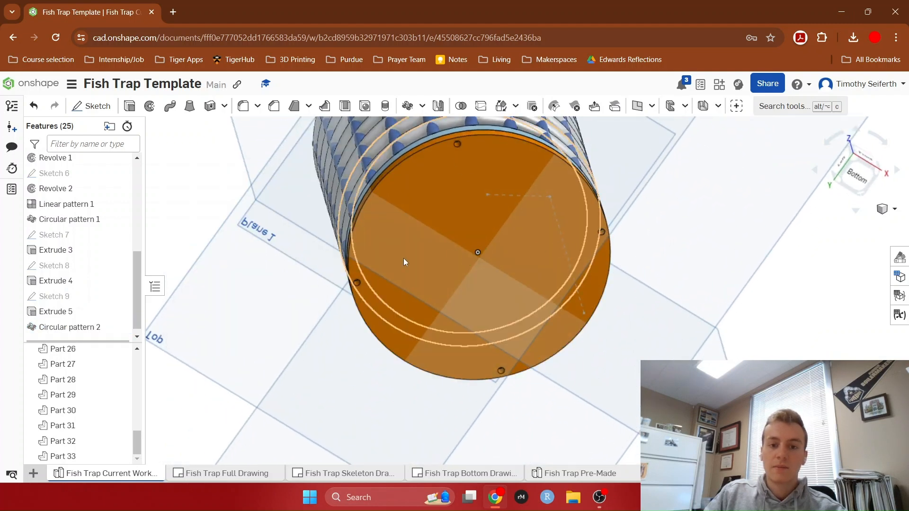
Step: Start a Transform of the bottom plate (Part 33) using Translate by XYZ
right_click_drag(691, 267, 536, 229)
scroll(512, 326, "down", 5)
right_click_drag(621, 324, 633, 326)
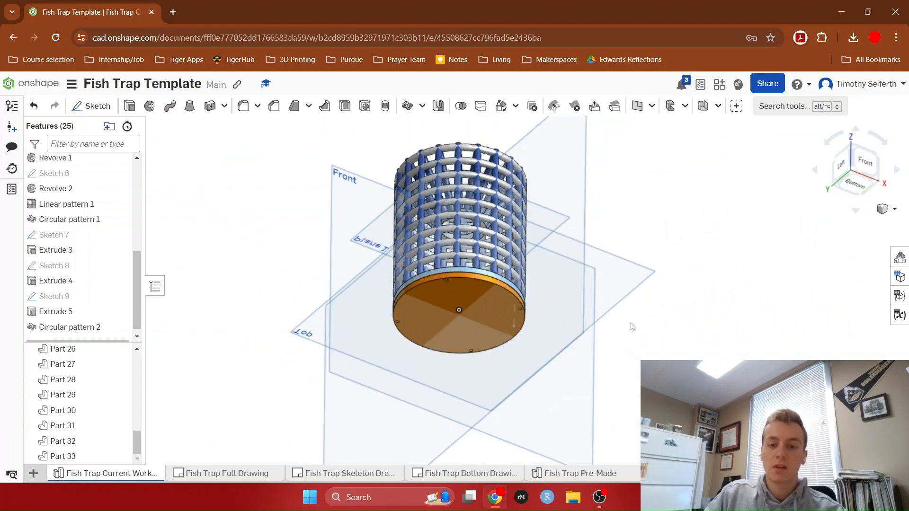
scroll(497, 334, "up", 3)
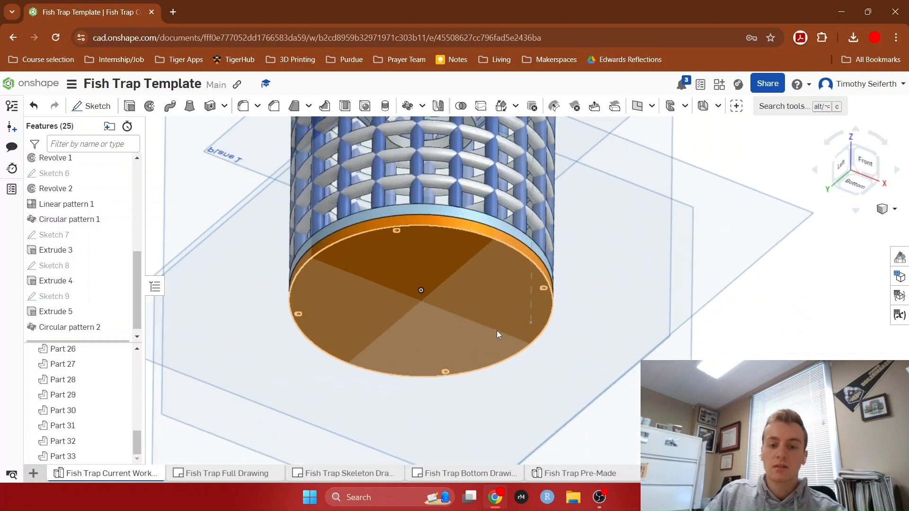
left_click(462, 303)
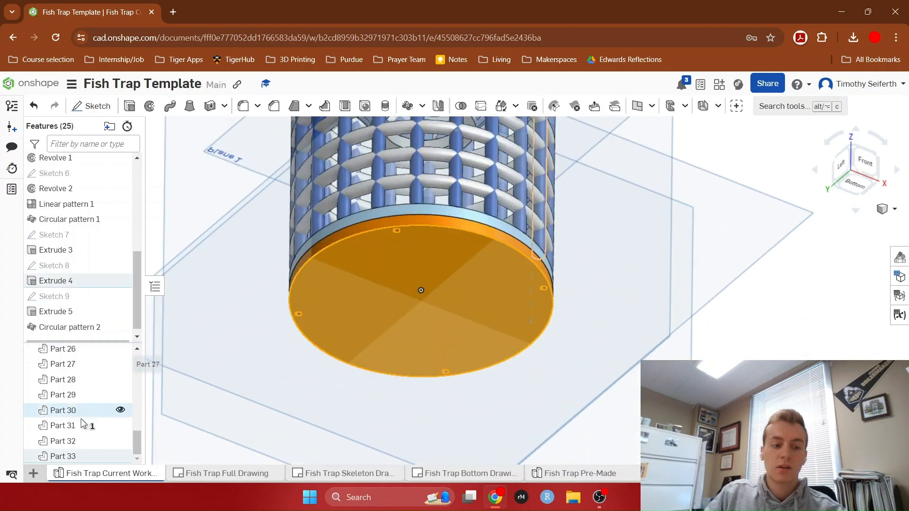
left_click(71, 457)
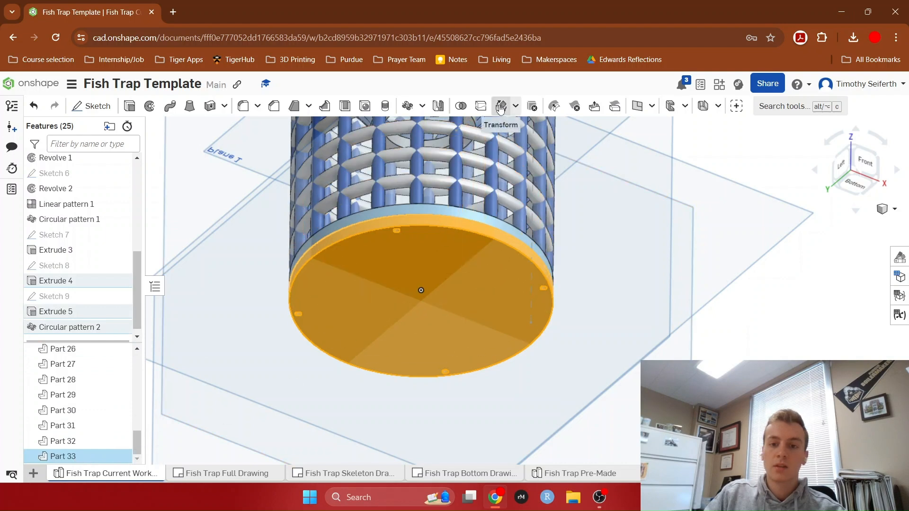
left_click(501, 107)
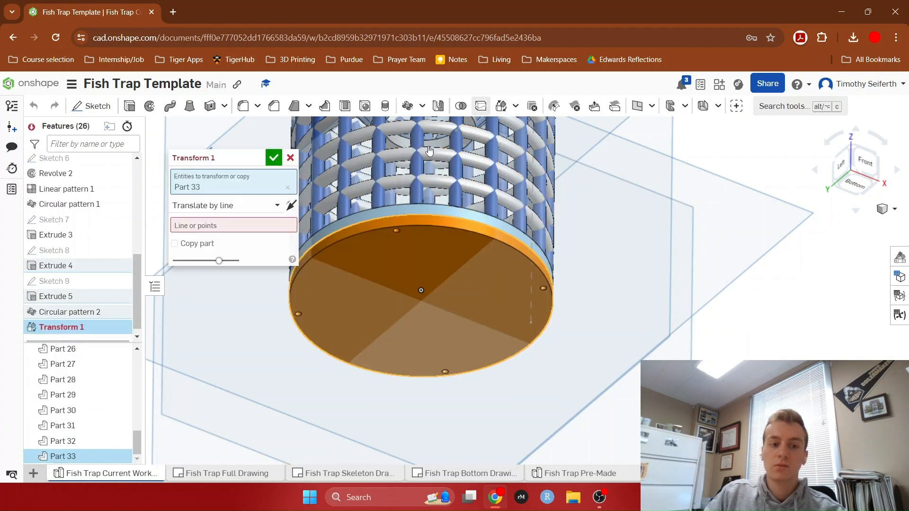
left_click(266, 207)
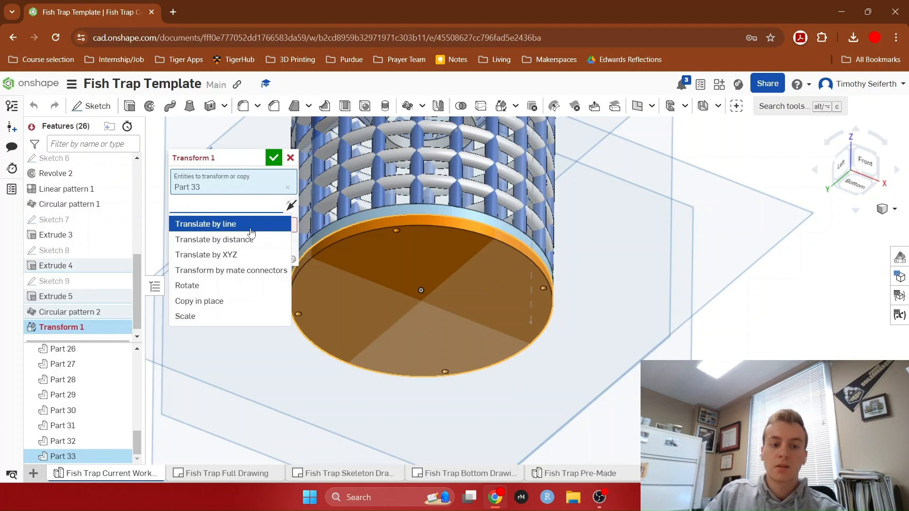
left_click(240, 258)
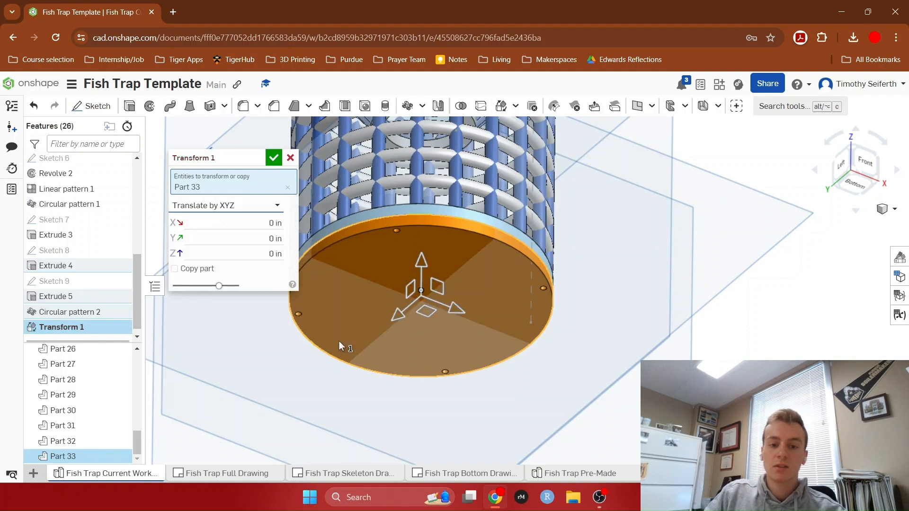
Step: Move the bottom plate about 15.58 in along X, away from the trap body, and finish the transform
right_click_drag(583, 355, 546, 413)
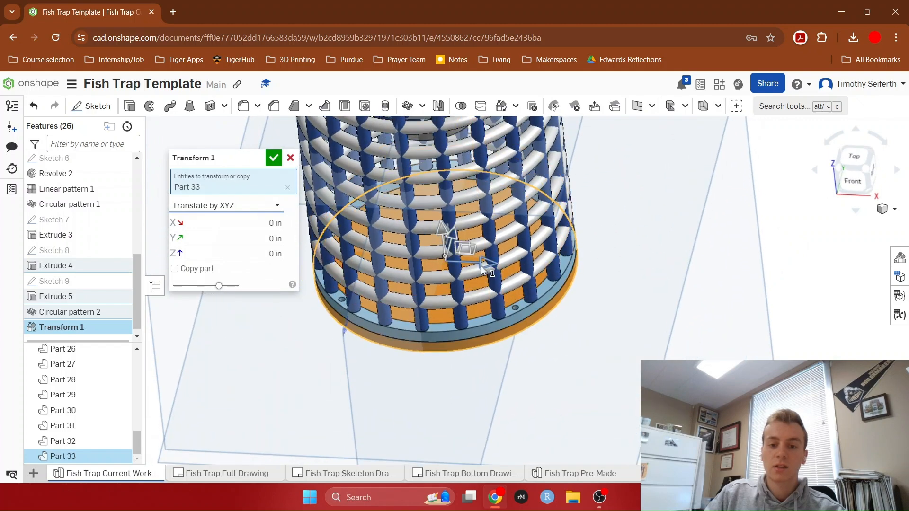
left_click_drag(482, 265, 907, 284)
middle_click_drag(806, 409, 560, 410)
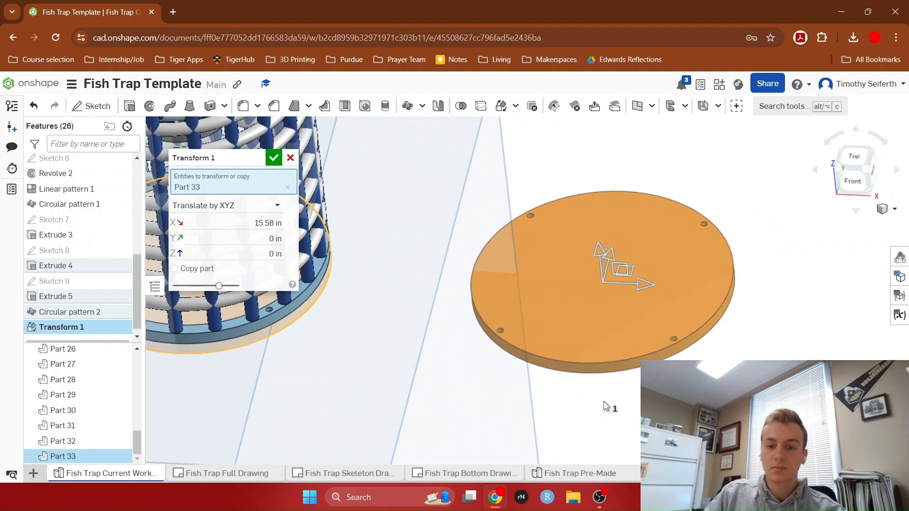
left_click(274, 157)
right_click_drag(635, 404, 550, 273)
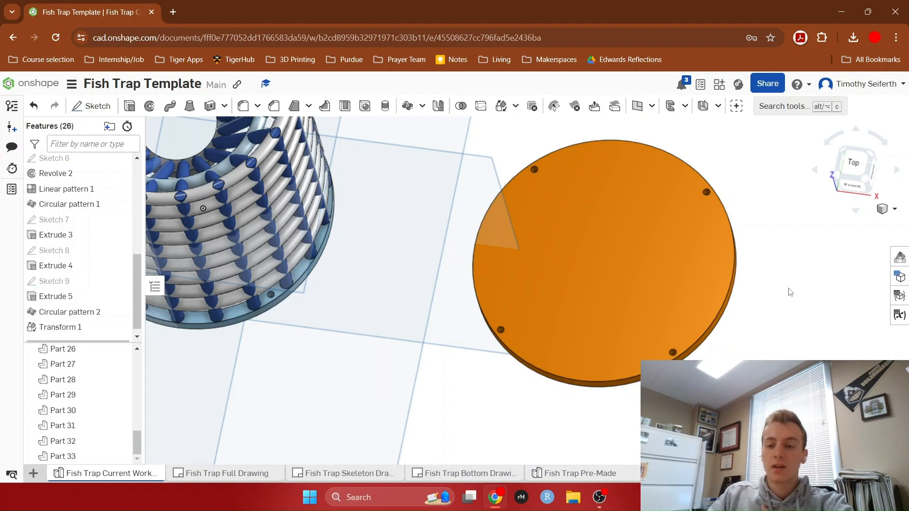
right_click_drag(789, 292, 796, 299)
scroll(796, 299, "down", 5)
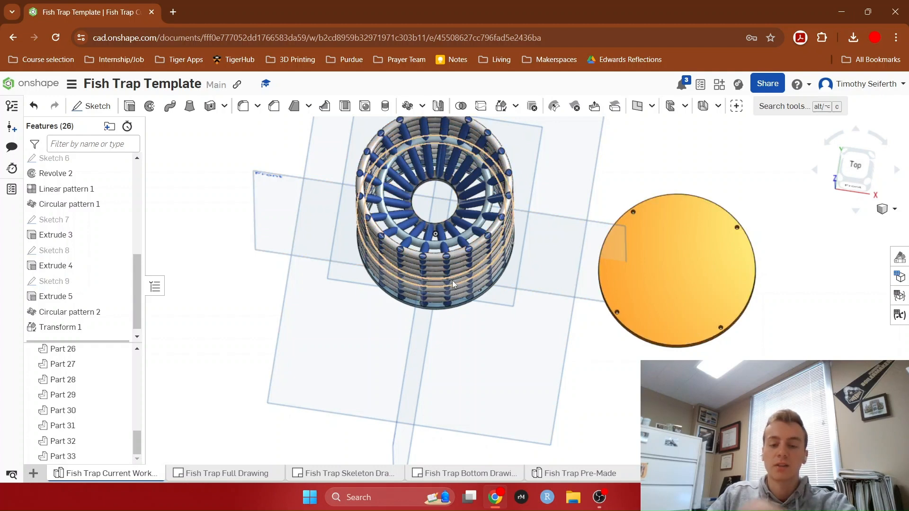
scroll(667, 274, "up", 2)
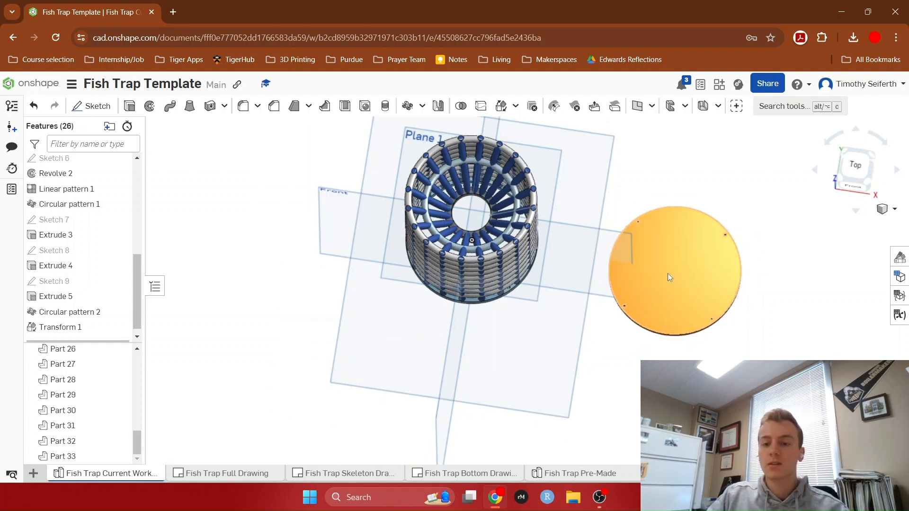
scroll(676, 274, "up", 3)
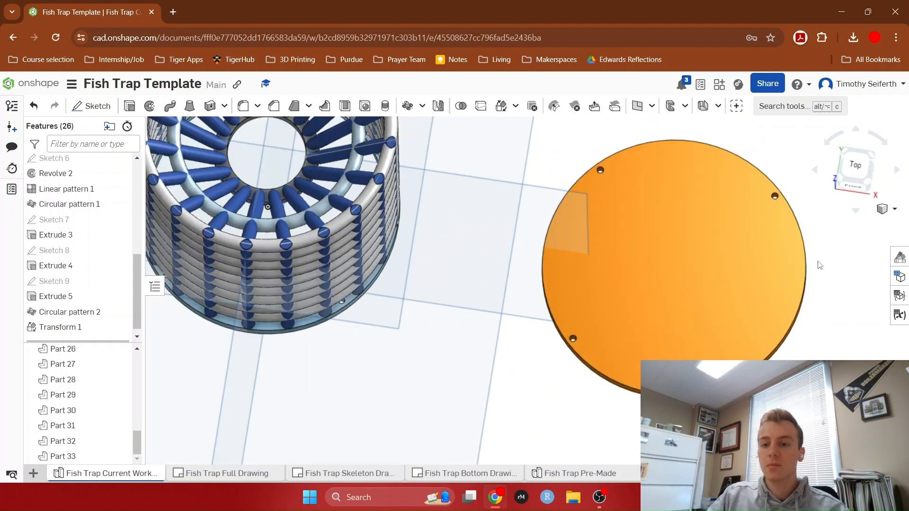
middle_click_drag(823, 265, 740, 299)
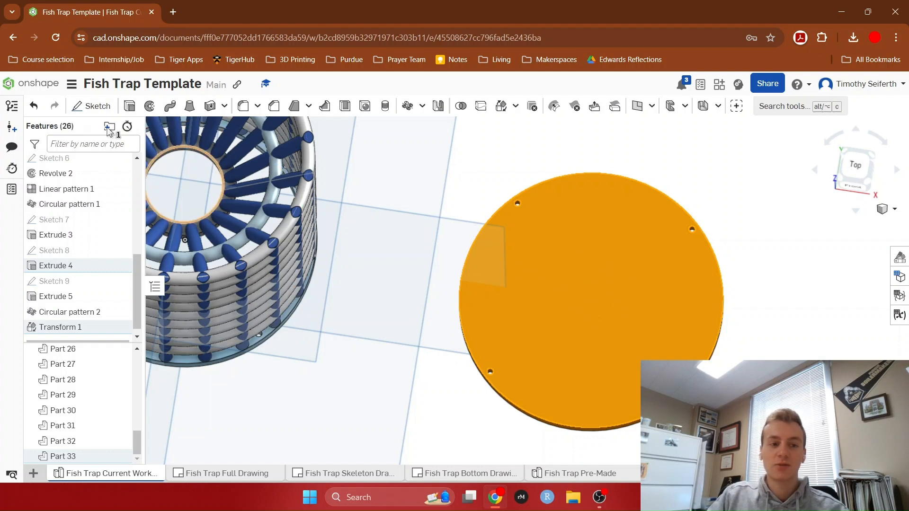
Step: Sketch a center point rectangle about 1.23 by 1.35 in at the centre of the bottom plate's top face
left_click(91, 106)
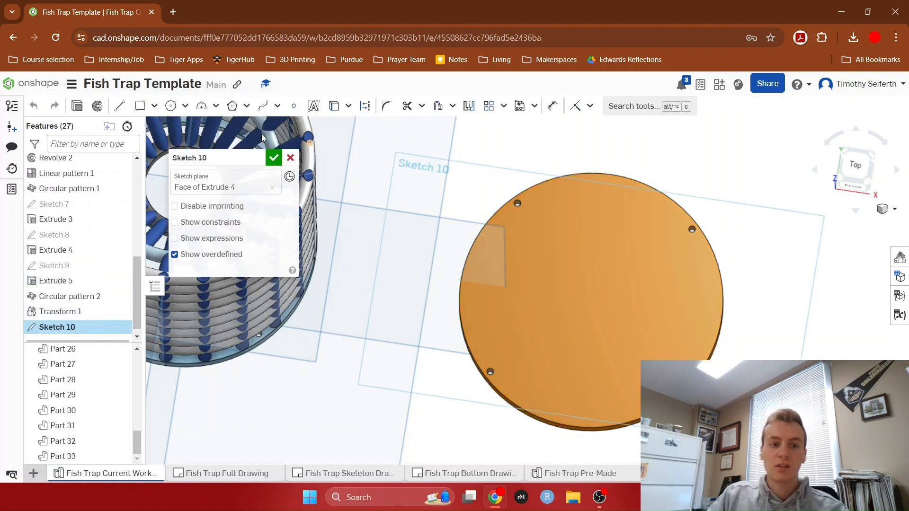
left_click(155, 107)
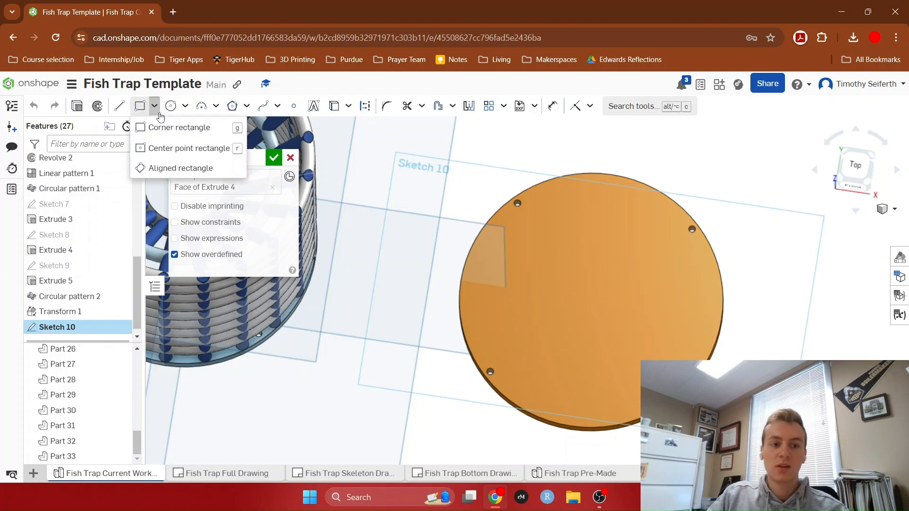
left_click(171, 150)
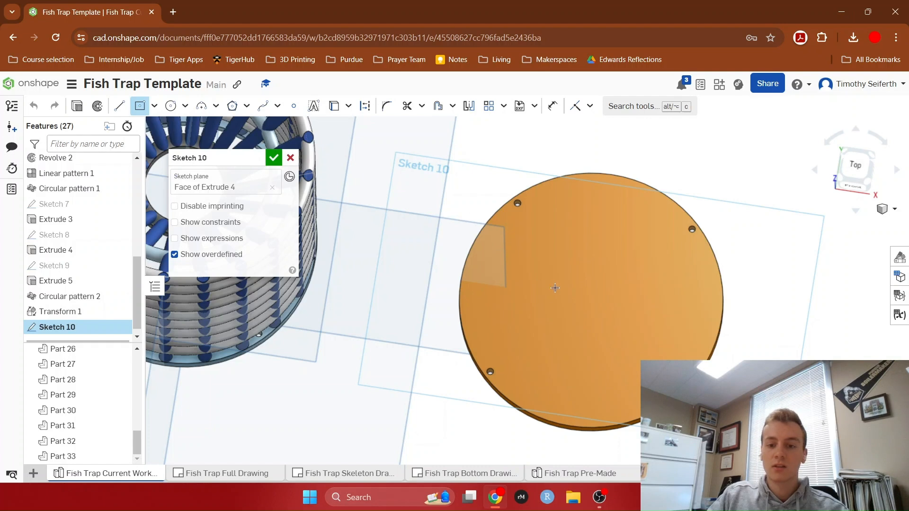
left_click(591, 300)
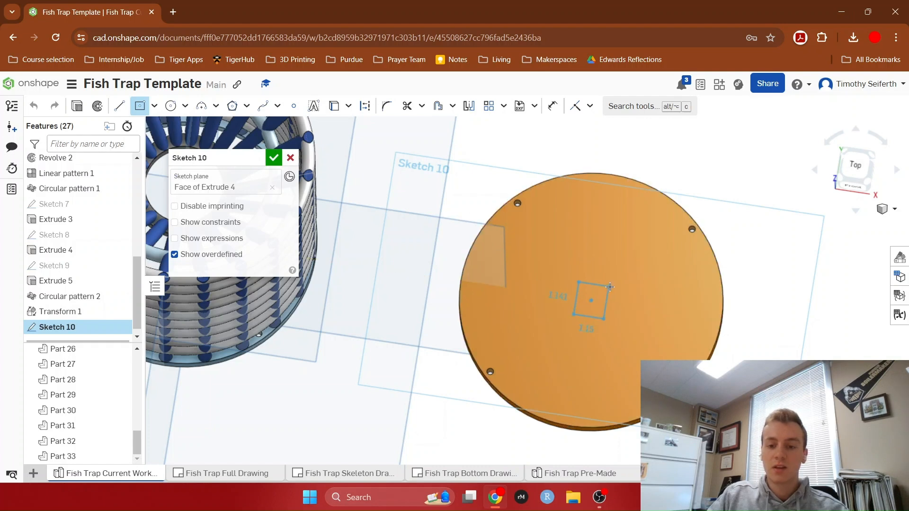
left_click(610, 287)
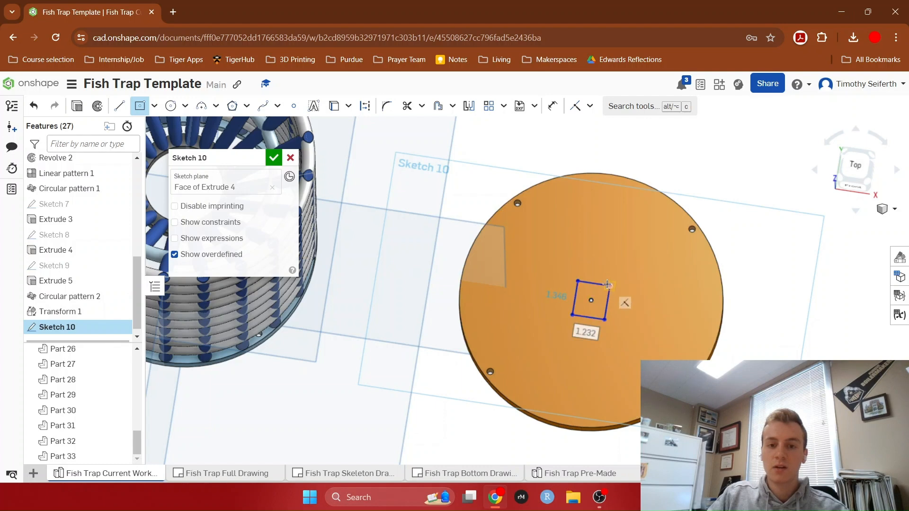
Step: Dimension the rectangle's upper edge to 0.6 in
left_click(553, 106)
scroll(635, 310, "up", 2)
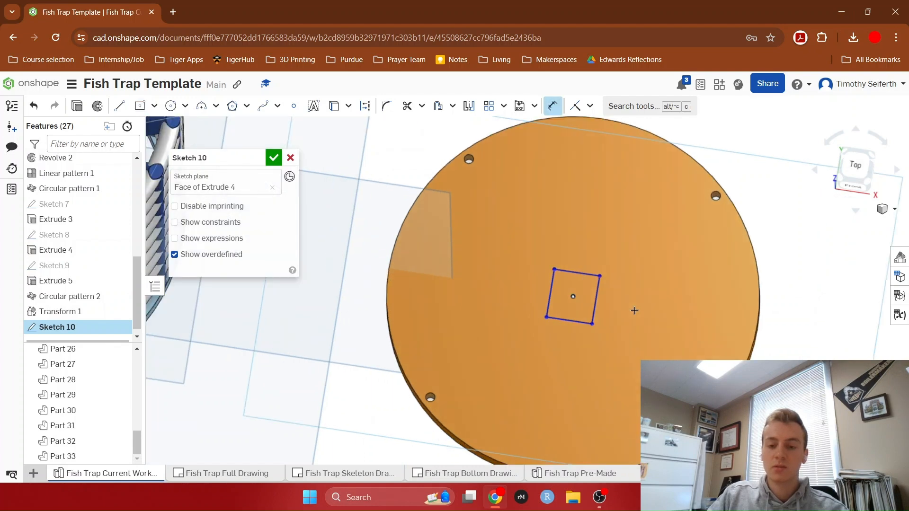
scroll(634, 311, "up", 1)
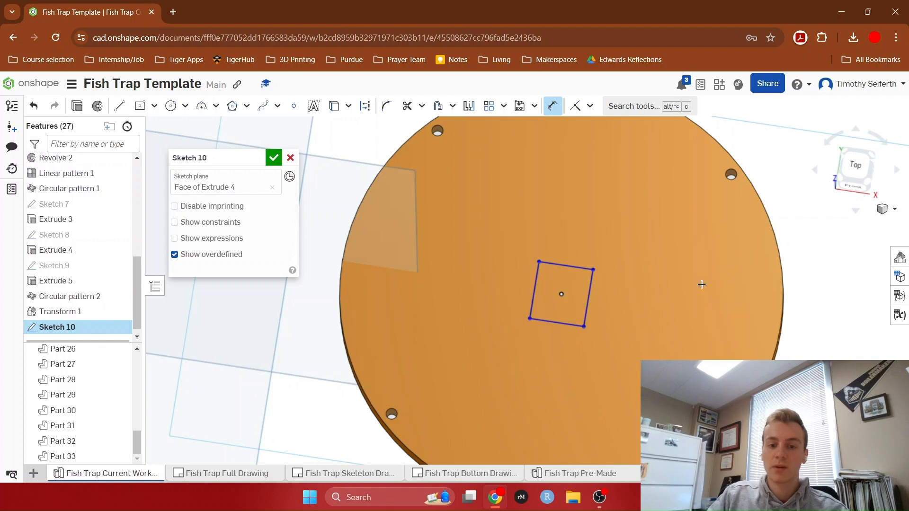
left_click(572, 268)
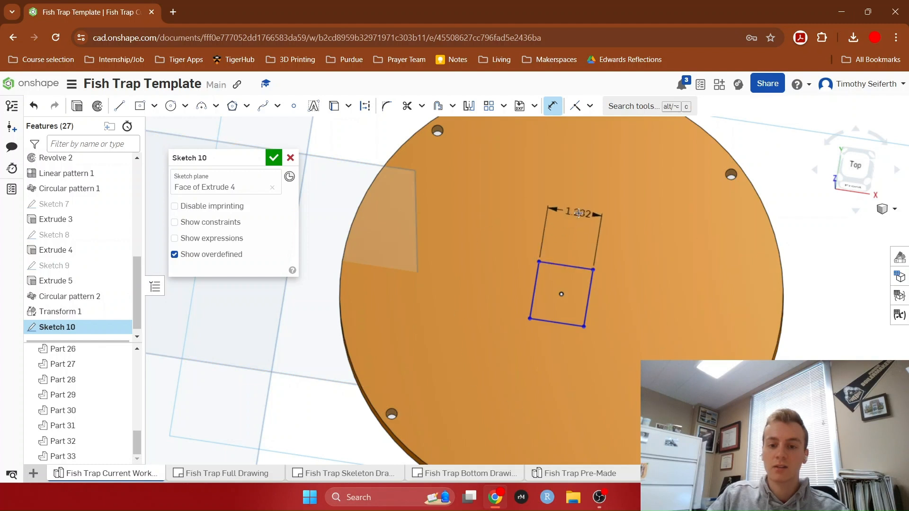
left_click(579, 213)
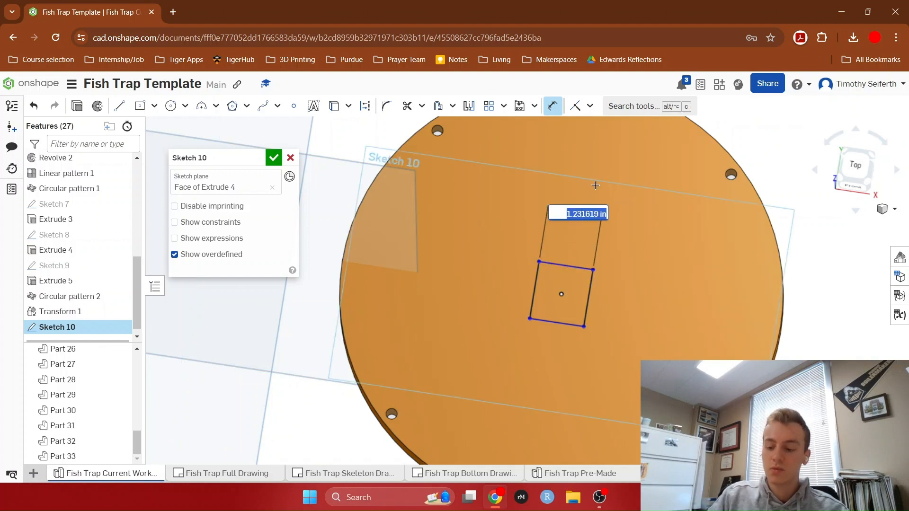
key("BackSpace")
key("Return")
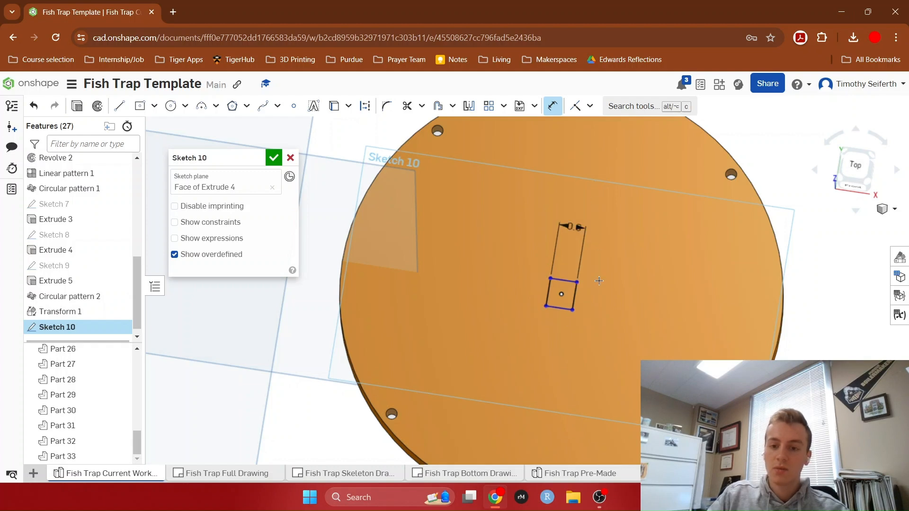
Step: Dimension the rectangle's adjacent side to 0.6 in and finish the sketch
left_click(571, 298)
left_click(641, 293)
key("BackSpace")
type(".6")
key("Return")
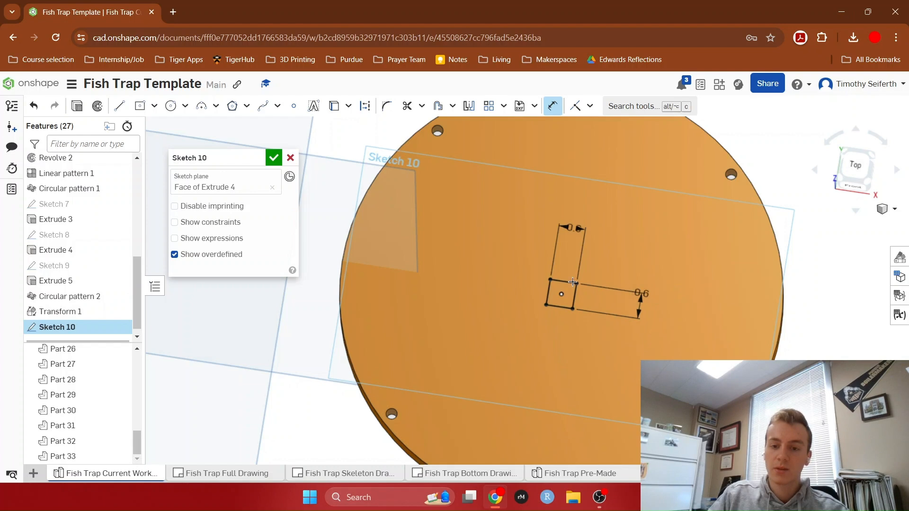
left_click(273, 159)
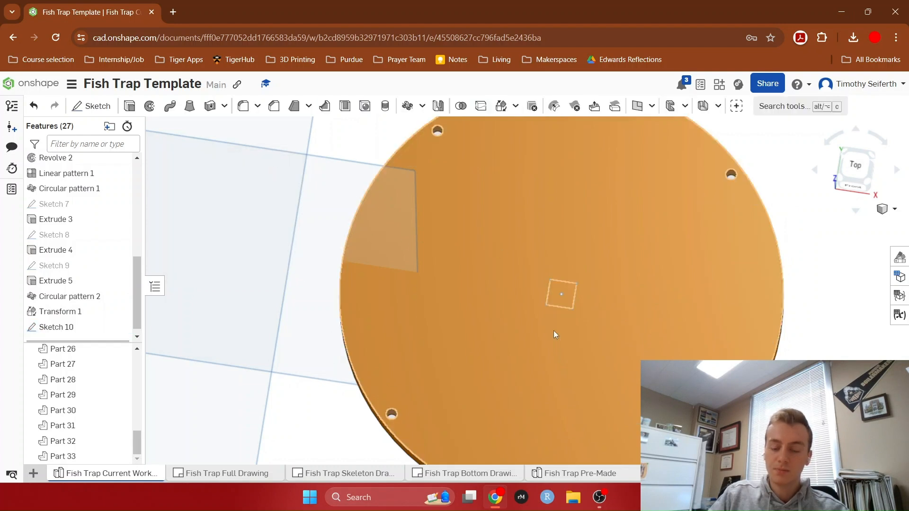
Step: Extrude the square as a Remove cut with a Blind depth of 1 in through the bottom plate (Part 33)
left_click(130, 107)
left_click(563, 300)
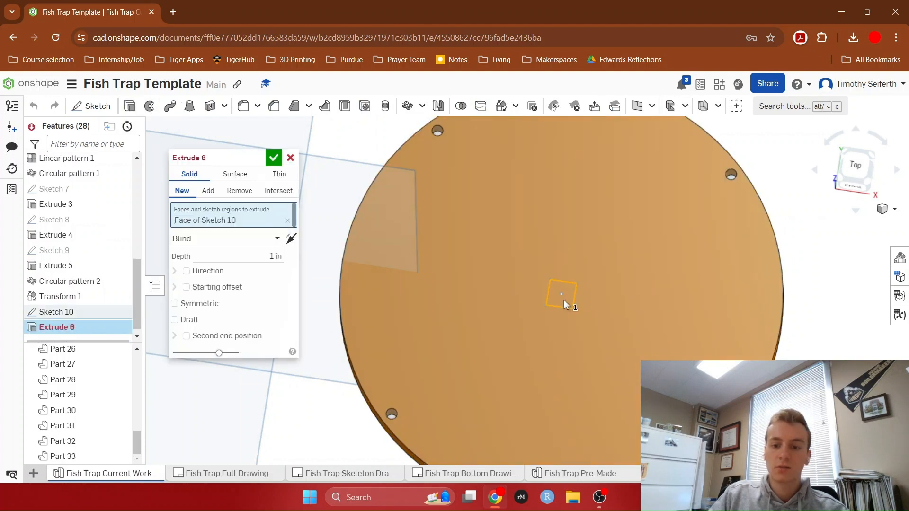
right_click_drag(331, 326, 327, 258)
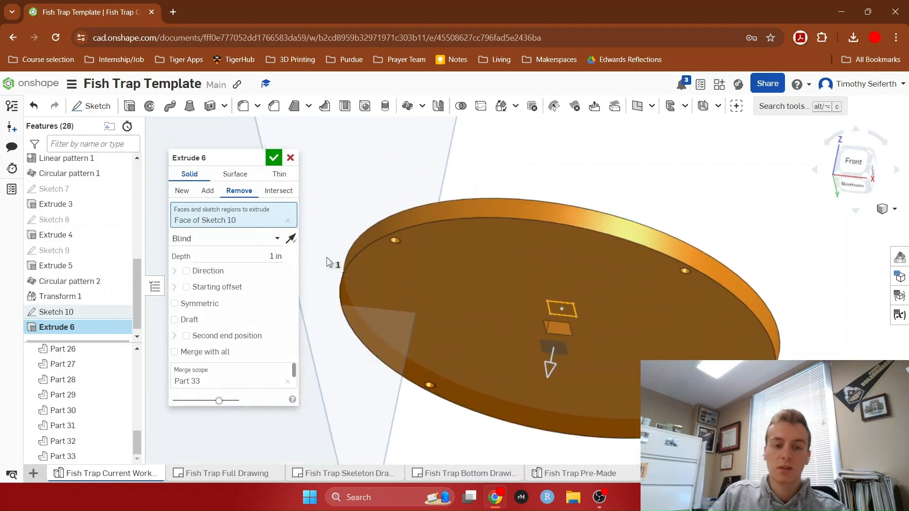
left_click(274, 160)
key("shift+5")
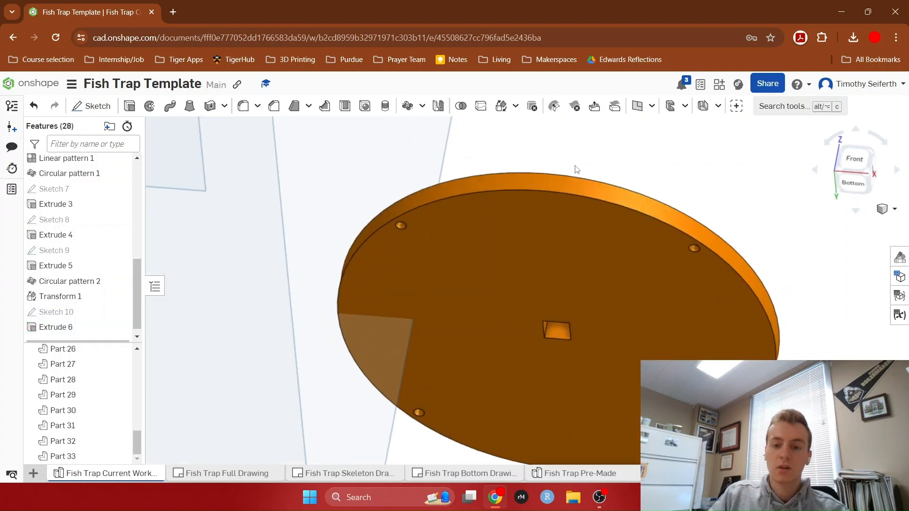
right_click_drag(570, 259, 570, 242)
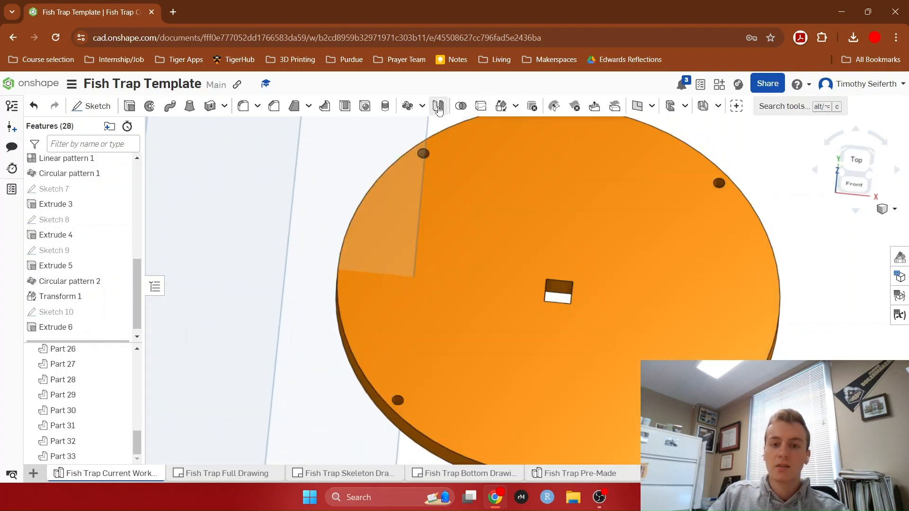
Step: Start a linear feature pattern with the square cut (Extrude 6) as the feature to repeat
left_click(422, 107)
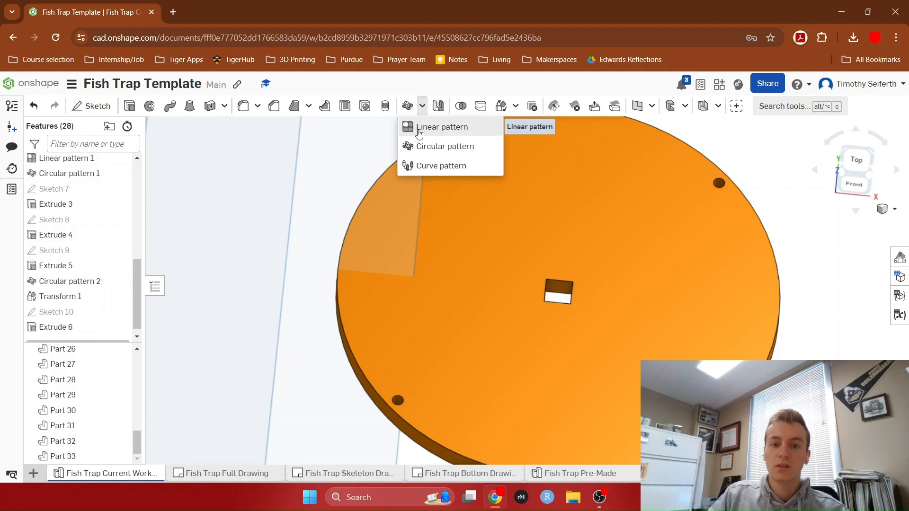
left_click(418, 127)
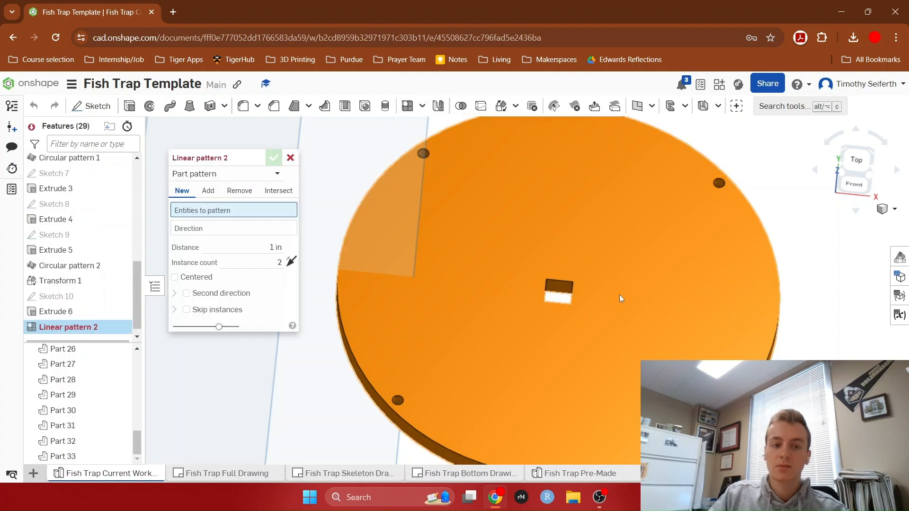
scroll(578, 307, "down", 2)
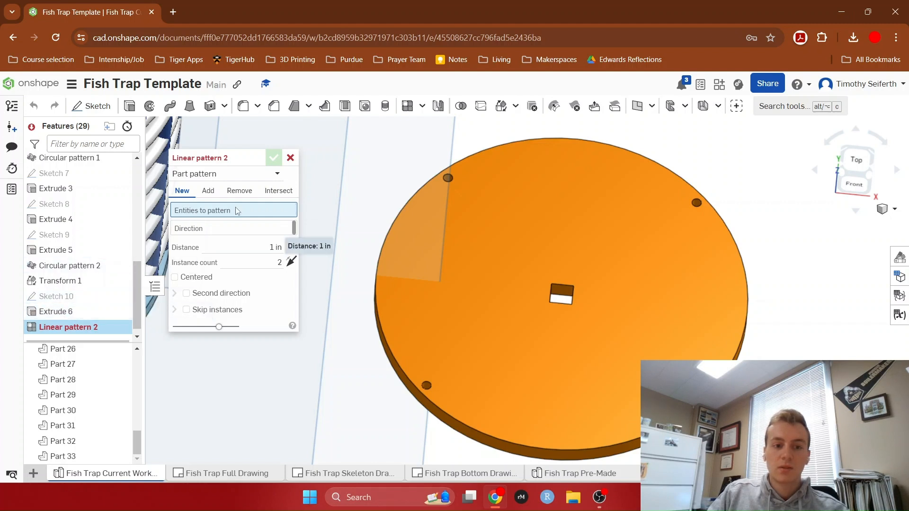
left_click(240, 192)
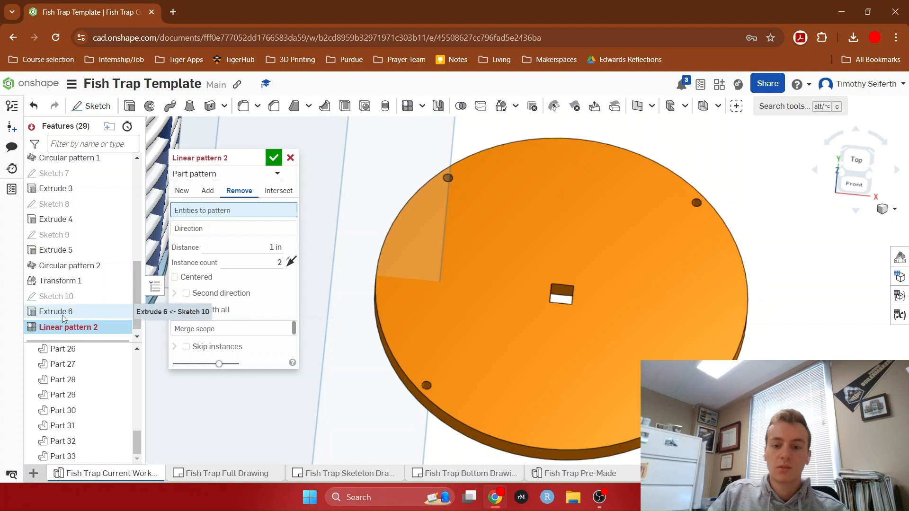
scroll(78, 300, "down", 1)
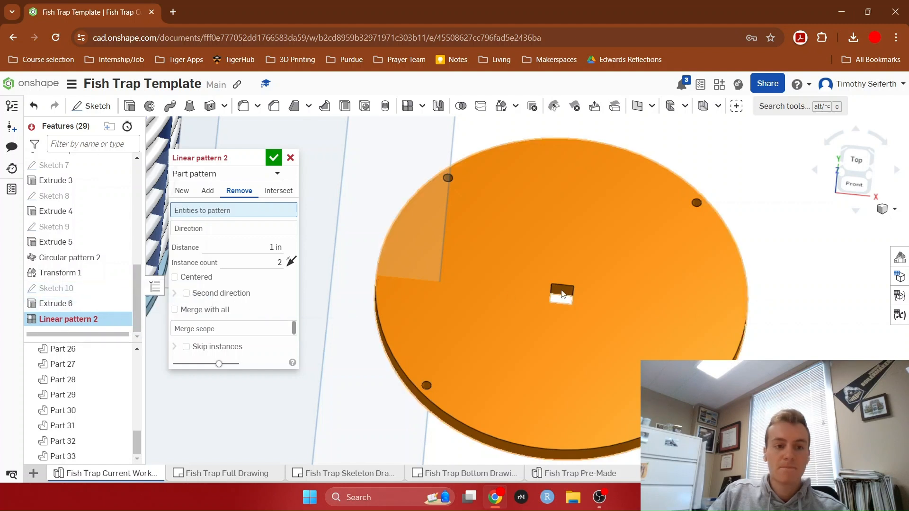
left_click(266, 174)
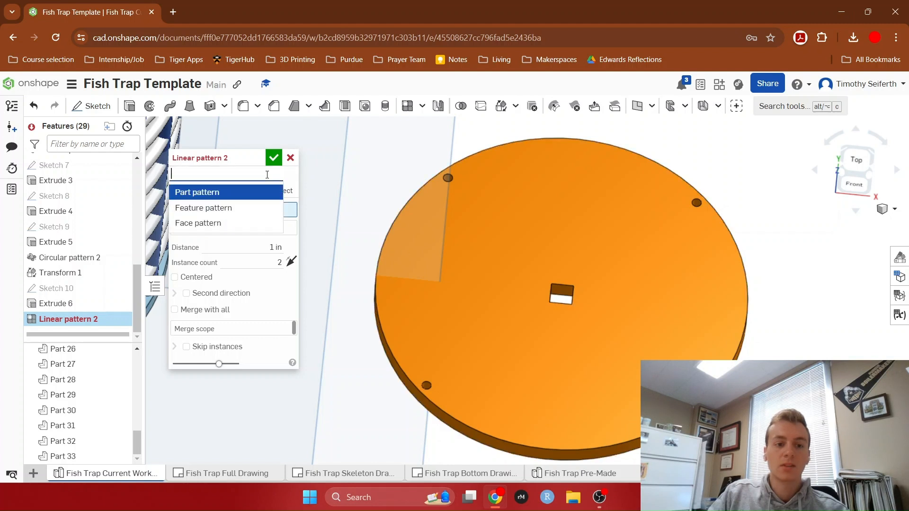
left_click(242, 214)
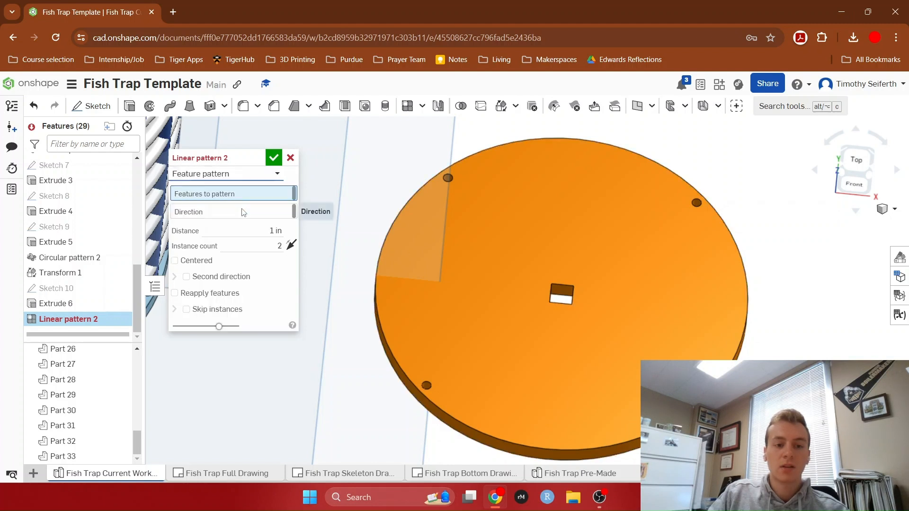
left_click(74, 309)
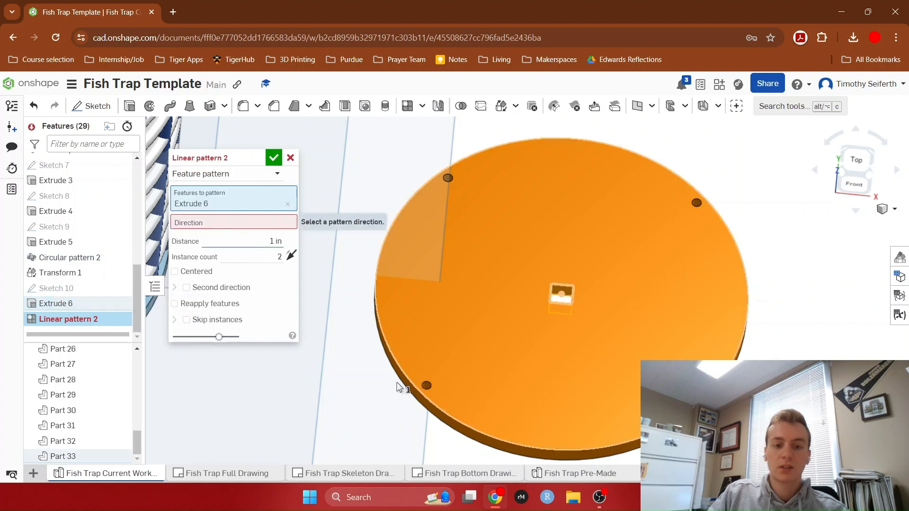
Step: Pattern the square cut along the Right plane's direction, centered, with 1 in spacing and an instance count of 6
scroll(523, 410, "down", 5)
right_click_drag(525, 410, 612, 416)
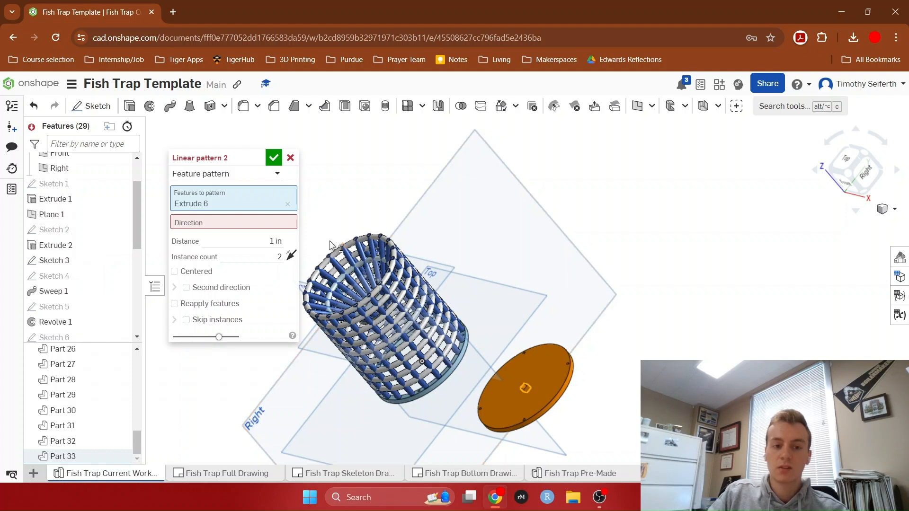
left_click(265, 222)
left_click(505, 238)
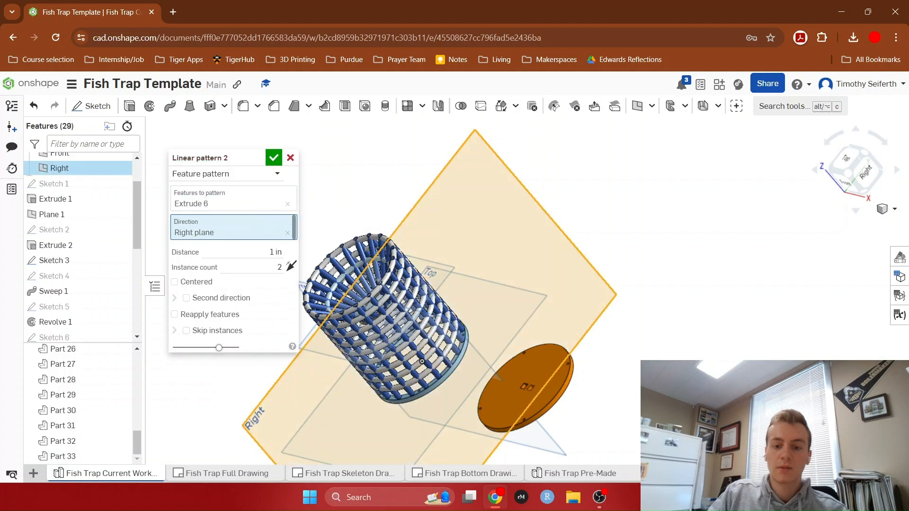
right_click_drag(526, 381, 539, 388)
scroll(536, 388, "up", 5)
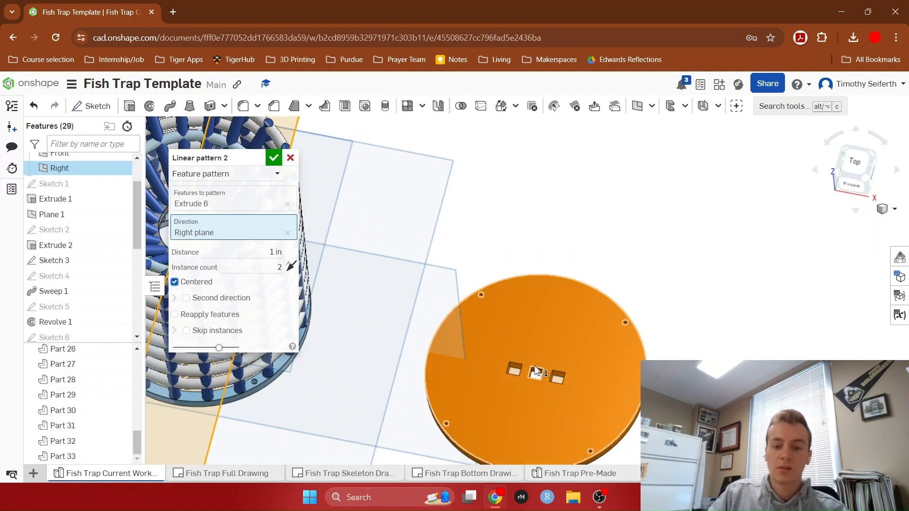
left_click(253, 267)
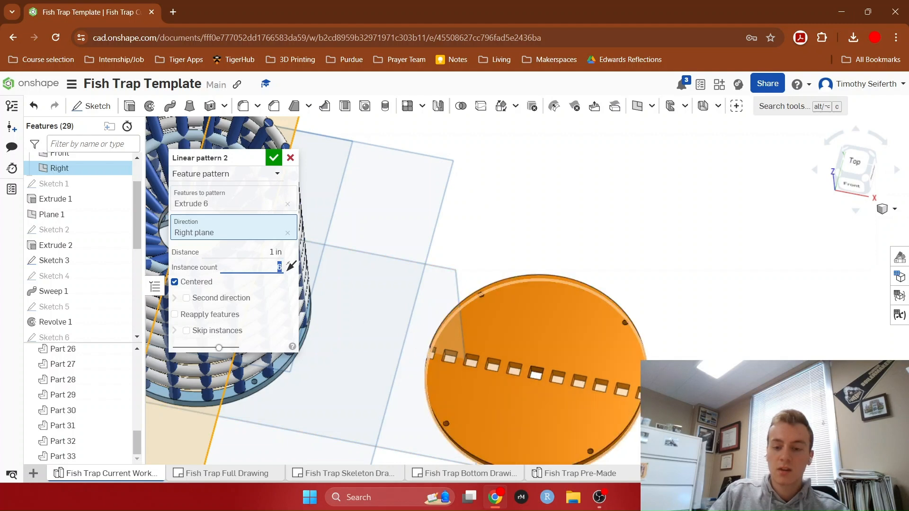
Step: Add a centered second direction along the Front plane with 1 in spacing and an instance count of 6
left_click(186, 298)
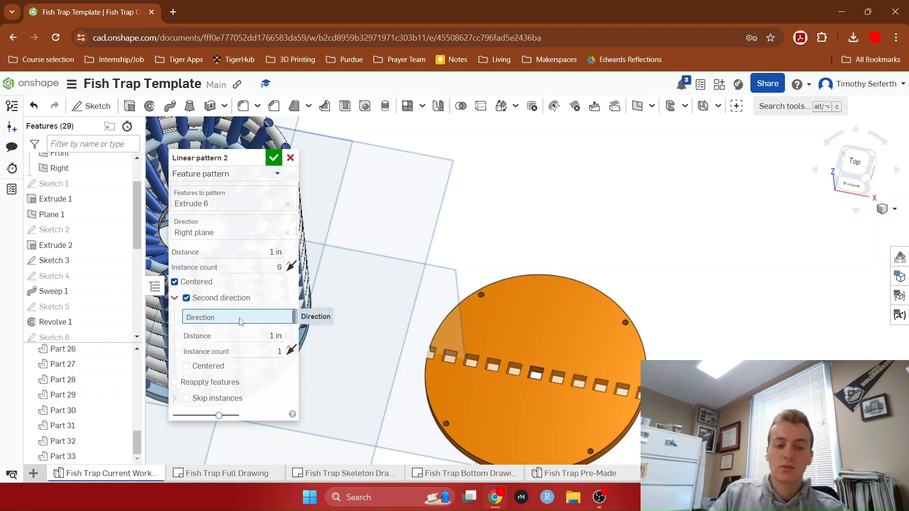
scroll(403, 334, "down", 3)
scroll(402, 335, "up", 7)
right_click_drag(469, 275, 479, 235)
left_click(415, 308)
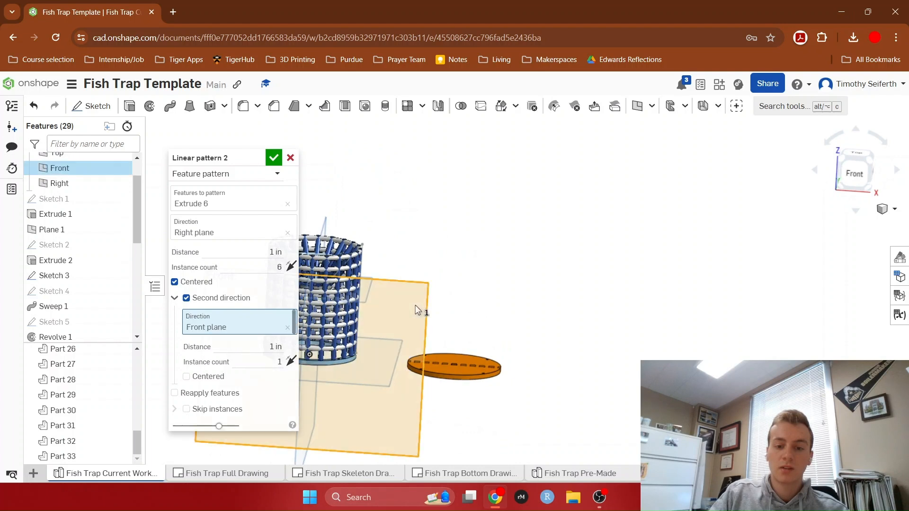
right_click_drag(476, 311, 369, 367)
left_click(267, 365)
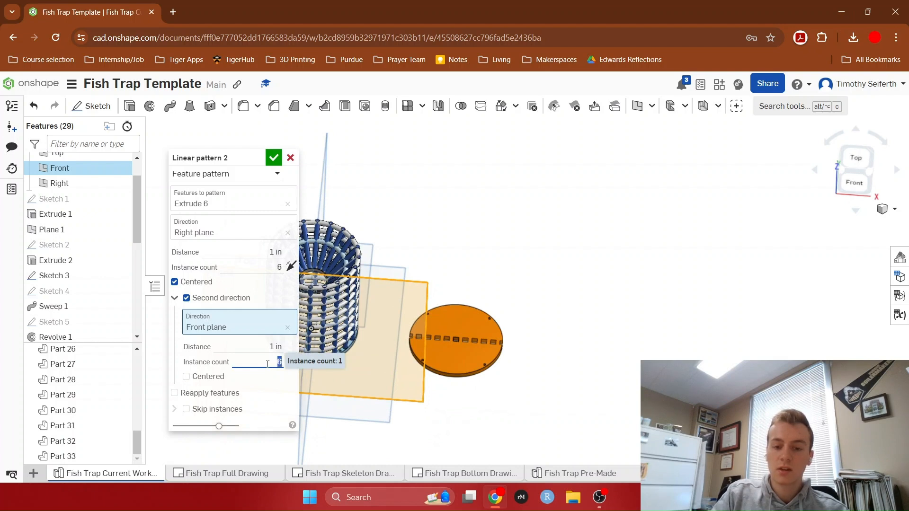
scroll(457, 359, "down", 2)
scroll(453, 354, "up", 5)
scroll(453, 354, "up", 2)
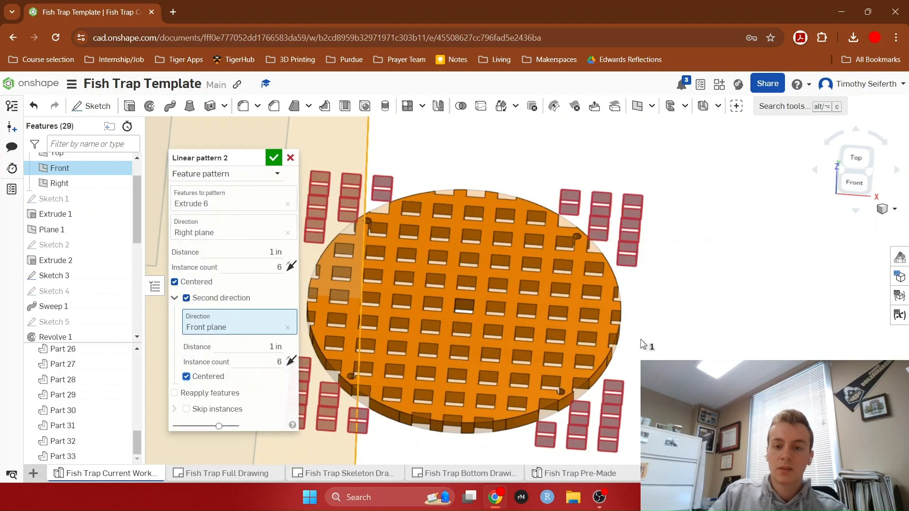
Step: Check the square grid against the plate's rim and fastening holes, and accept the linear pattern
key("shift+5")
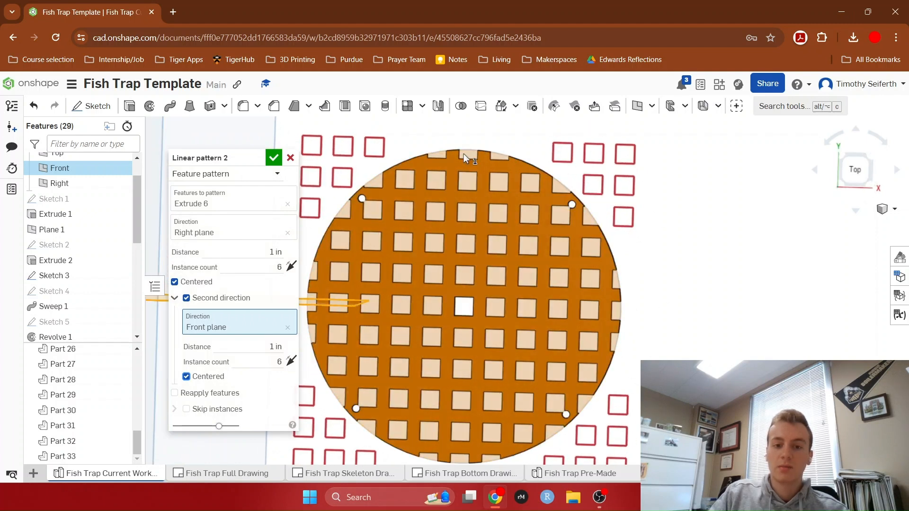
right_click_drag(698, 344, 556, 415)
scroll(556, 415, "up", 4)
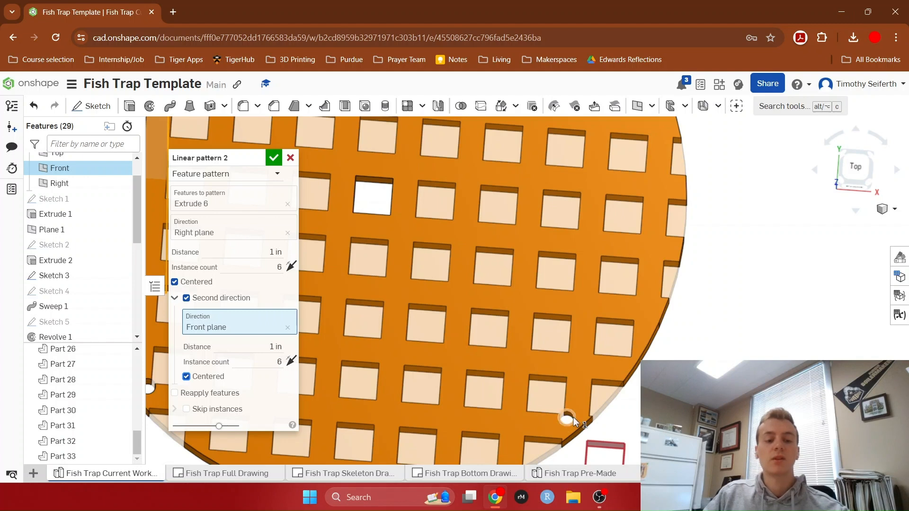
left_click(273, 158)
scroll(475, 351, "down", 5)
right_click_drag(534, 350, 623, 347)
scroll(595, 382, "up", 2)
scroll(591, 383, "down", 6)
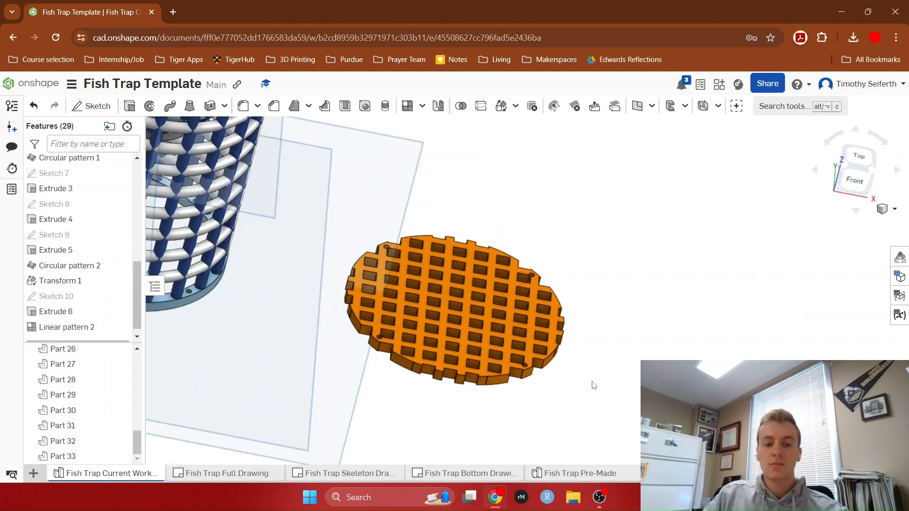
Step: Compare the trap and plate with the finished model in Fish Trap Pre-Made, and return to Fish Trap Current Working
mouse_move(589, 406)
right_mouse_down()
mouse_move(607, 400)
mouse_move(581, 400)
right_mouse_up()
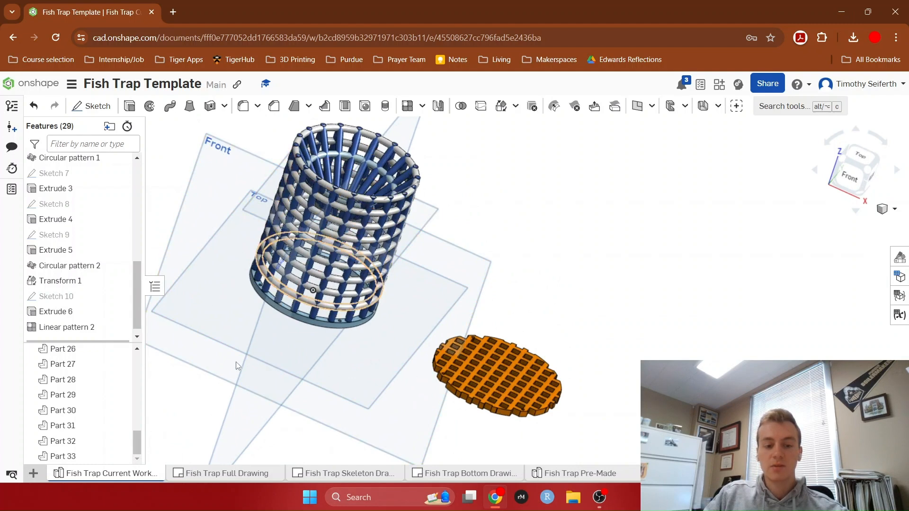
left_click(559, 474)
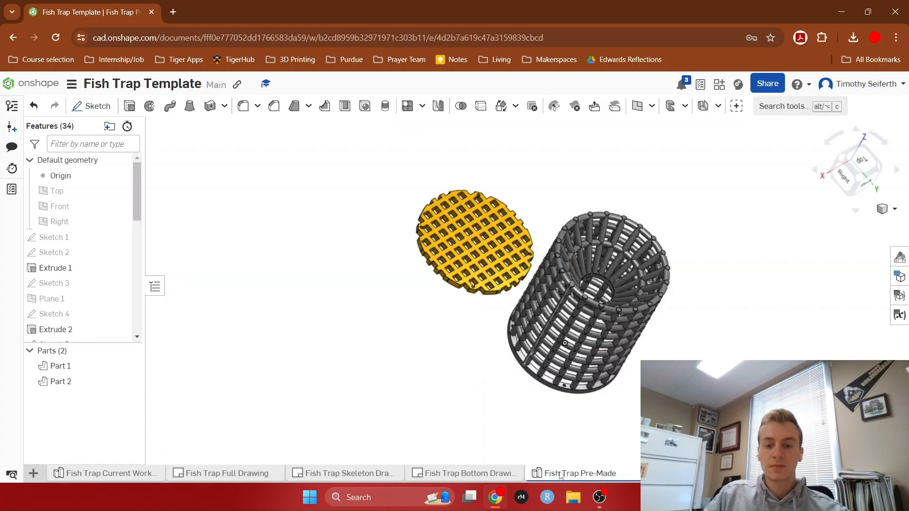
mouse_move(458, 376)
right_mouse_down()
mouse_move(468, 358)
mouse_move(462, 369)
right_mouse_up()
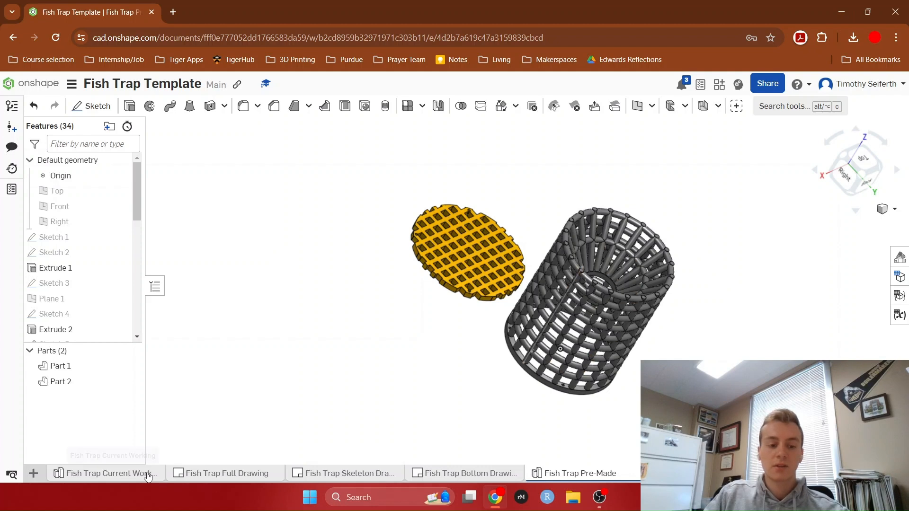
left_click(105, 474)
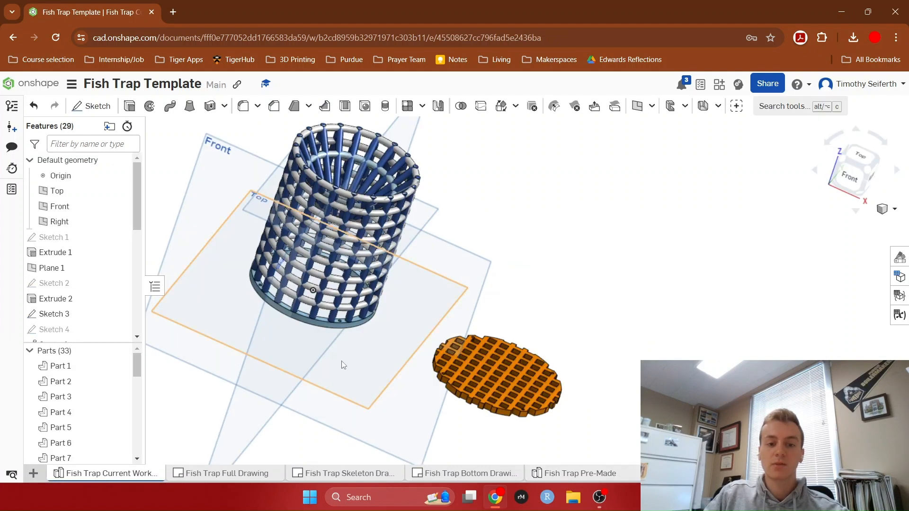
Step: Hide the origin, the Top, Front and Right planes, and Plane 1
scroll(515, 222, "down", 3)
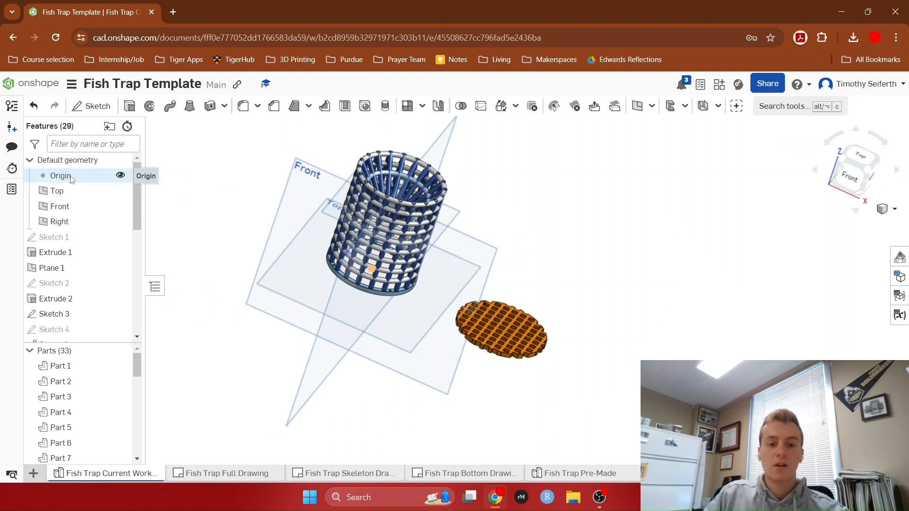
left_click(119, 176)
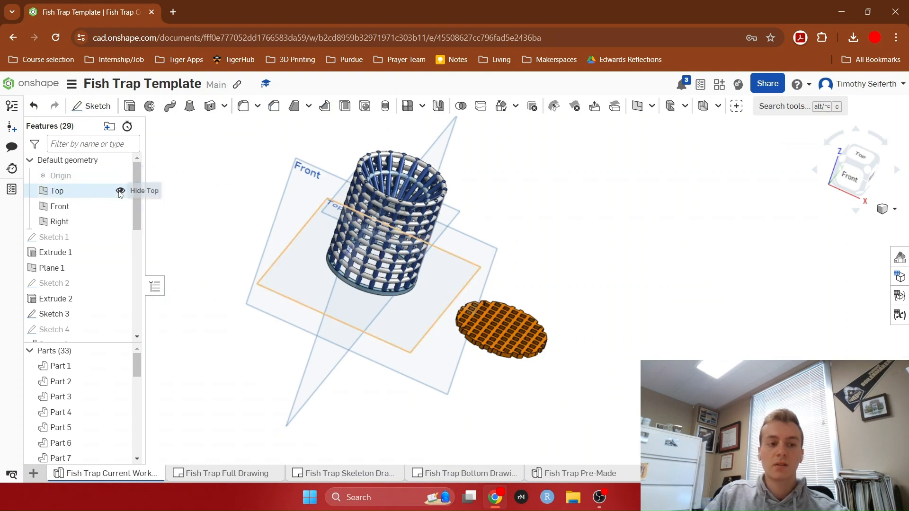
left_click(119, 191)
left_click(120, 207)
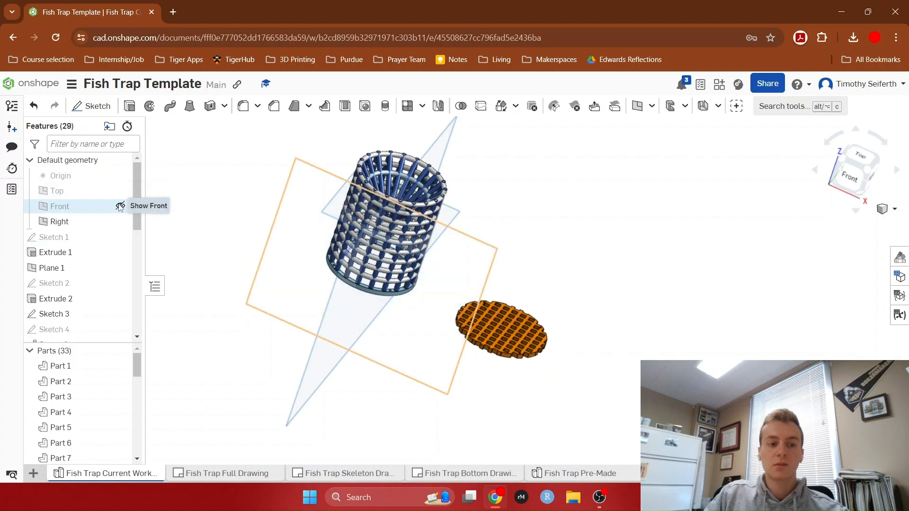
left_click(120, 222)
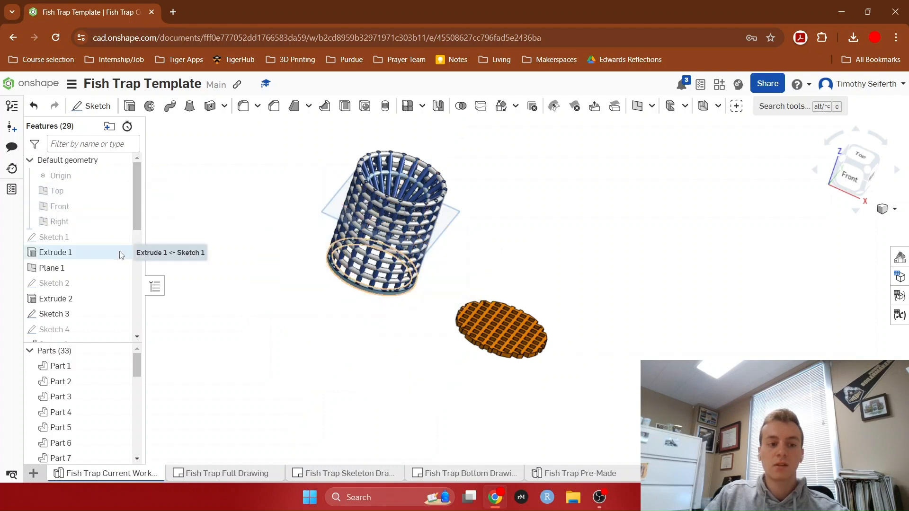
left_click(119, 267)
Step: Select all parts of the cylindrical trap without the bottom plate and unite them with a Boolean union
right_click_drag(260, 290, 253, 314)
left_click_drag(321, 136, 447, 299)
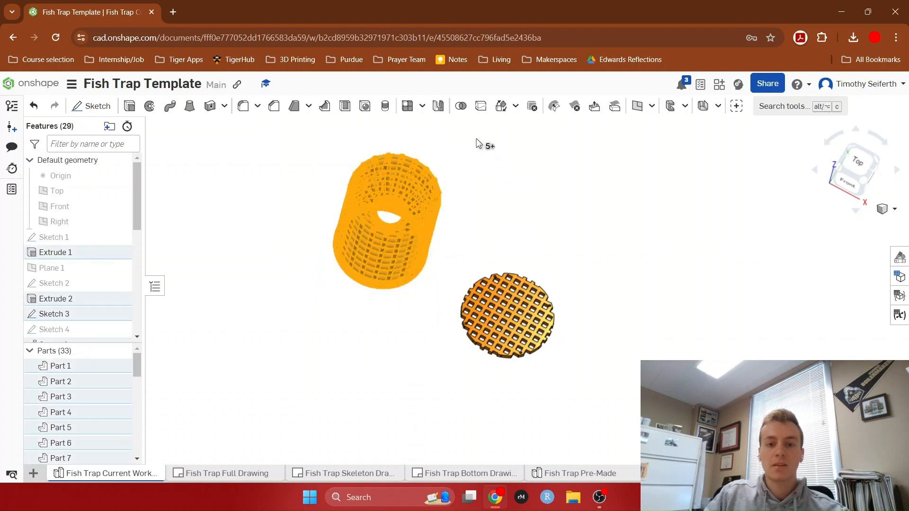
left_click(461, 106)
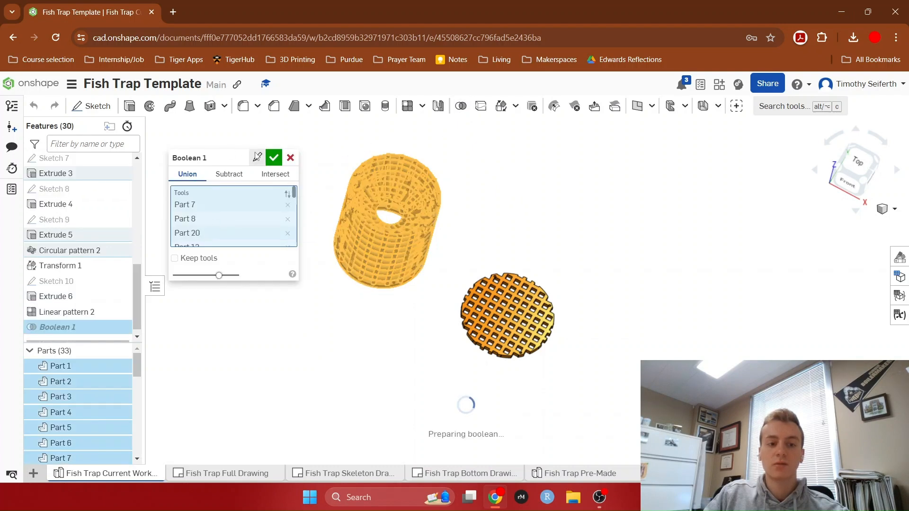
left_click(273, 159)
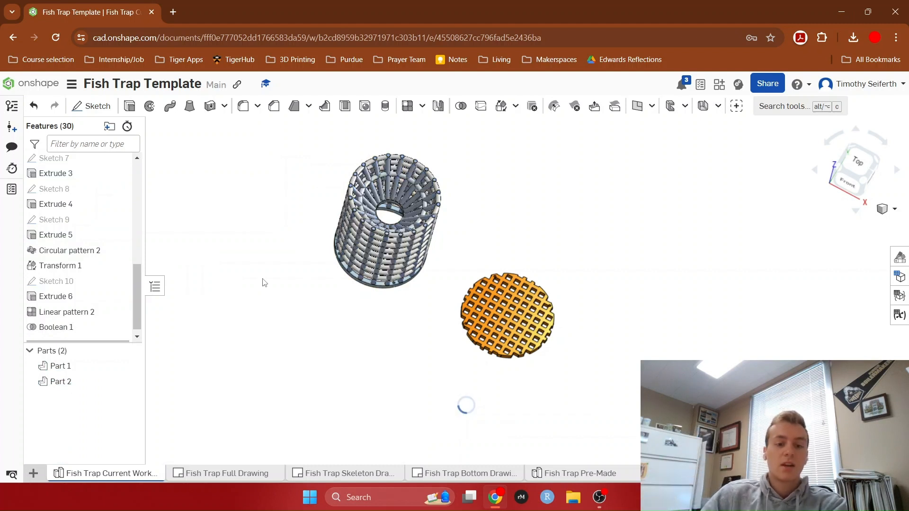
Step: Start exporting the united trap body (Part 1) and name the file Fish Trap Main Body
right_click_drag(279, 271, 260, 255)
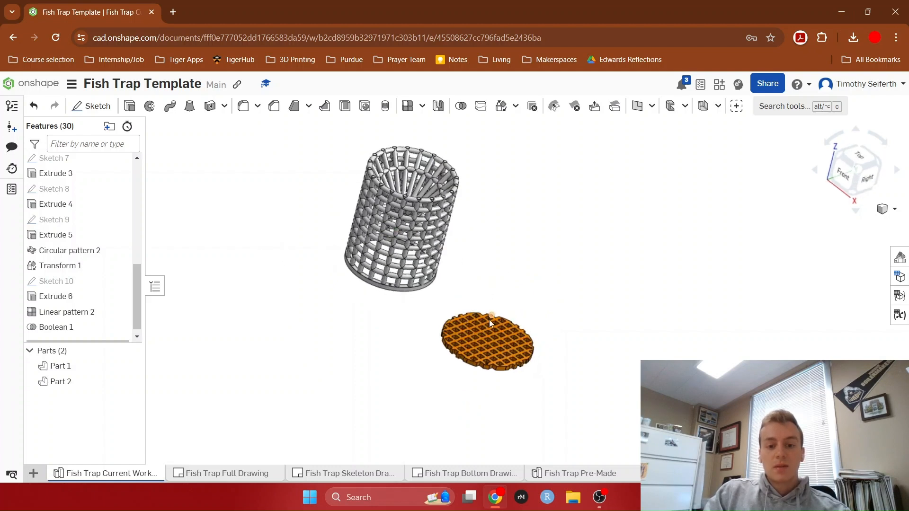
middle_click_drag(335, 300, 355, 373)
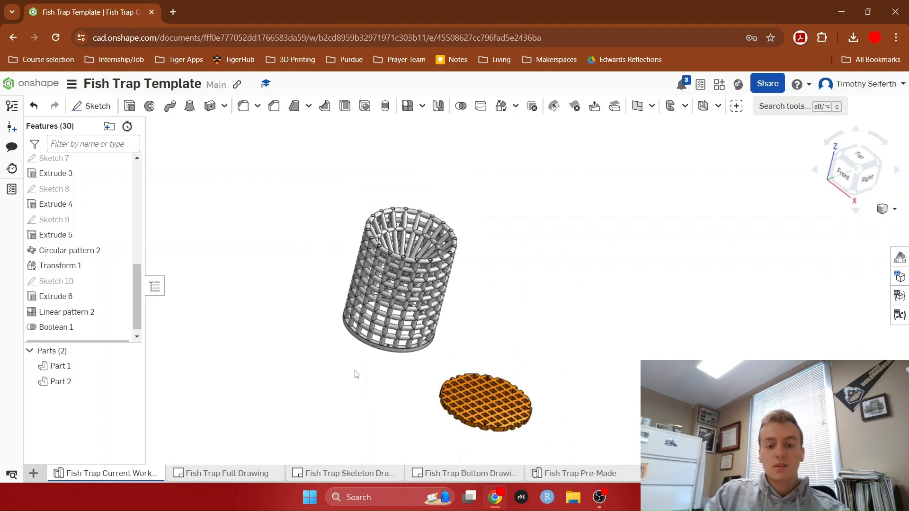
right_click_drag(400, 400, 410, 397)
scroll(410, 395, "up", 3)
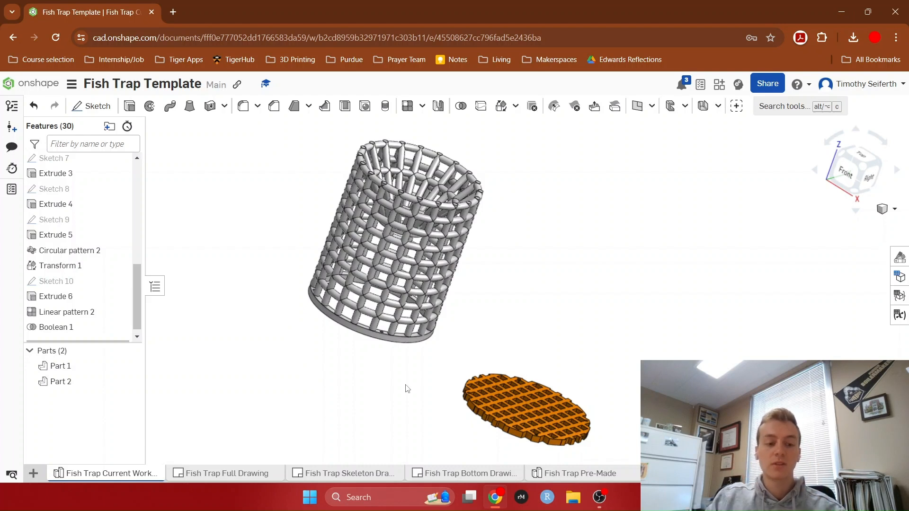
right_click(79, 369)
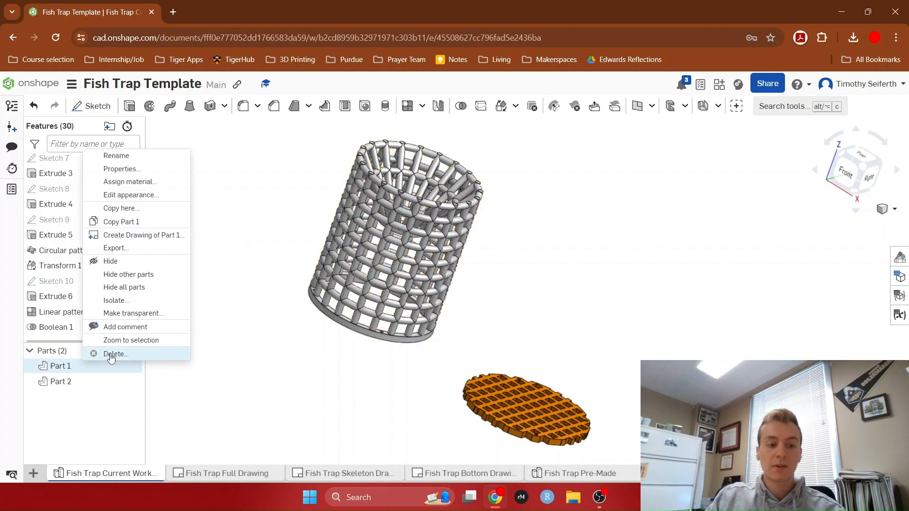
left_click(132, 249)
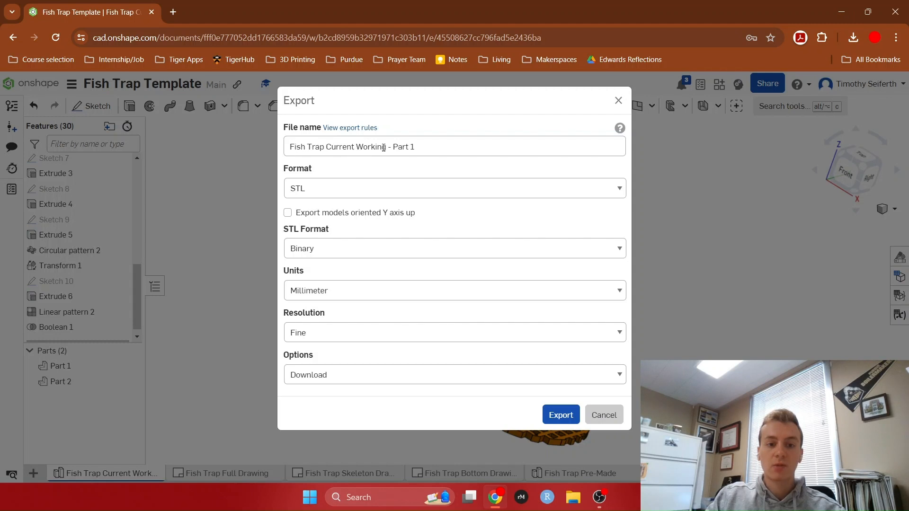
left_click_drag(425, 147, 326, 151)
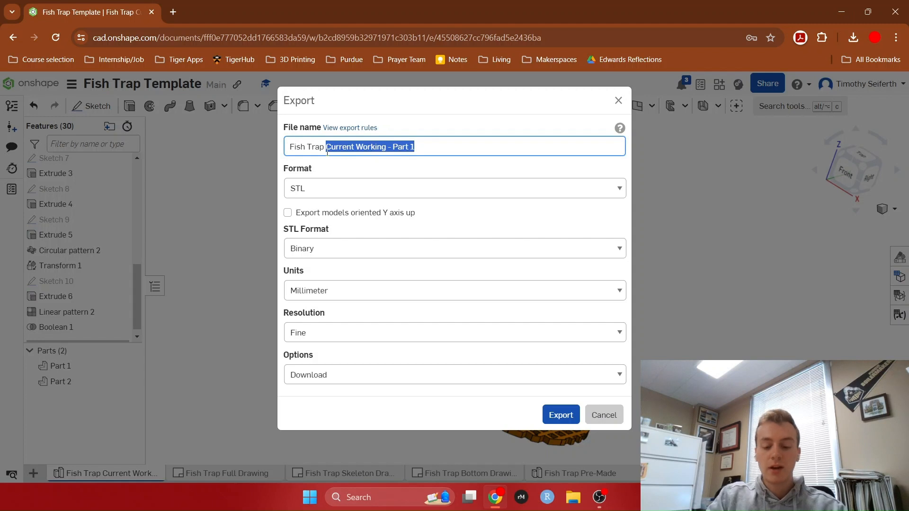
type("Main Body")
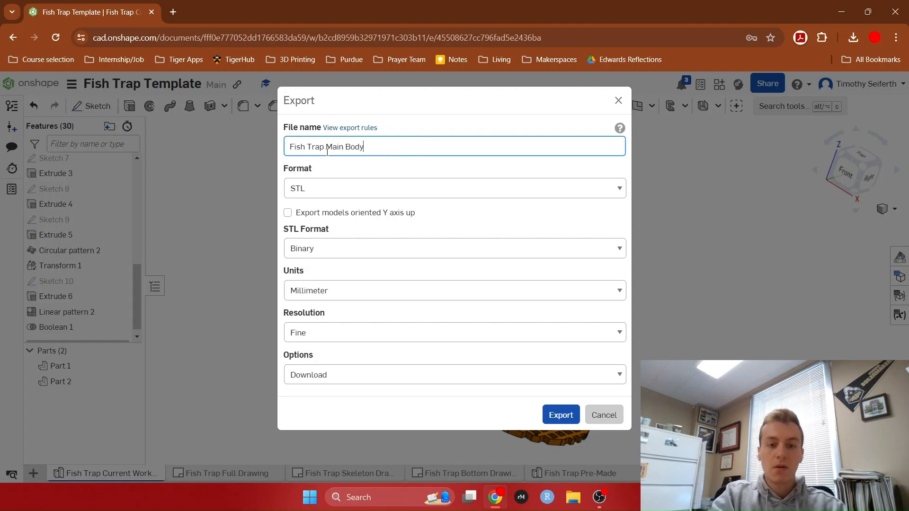
Step: Export the file as a binary STL in millimeters with fine resolution, delivered as a download
left_click(357, 191)
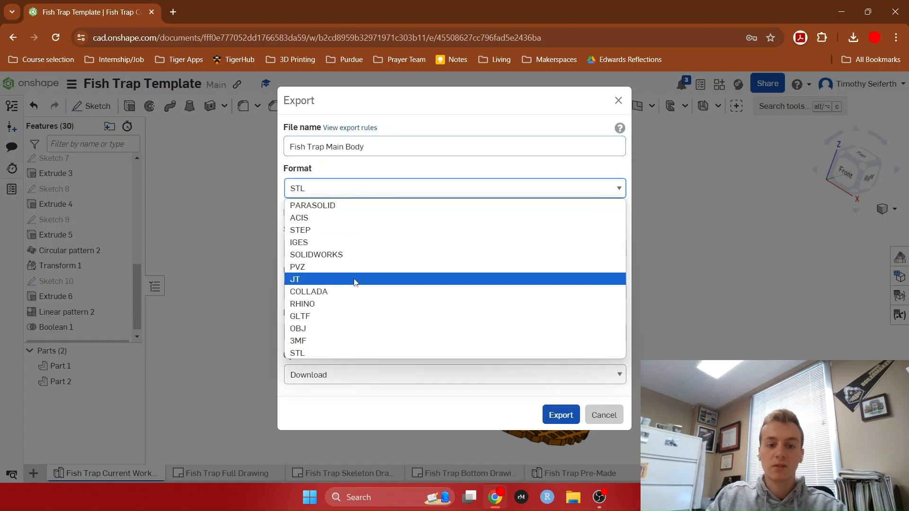
left_click(342, 352)
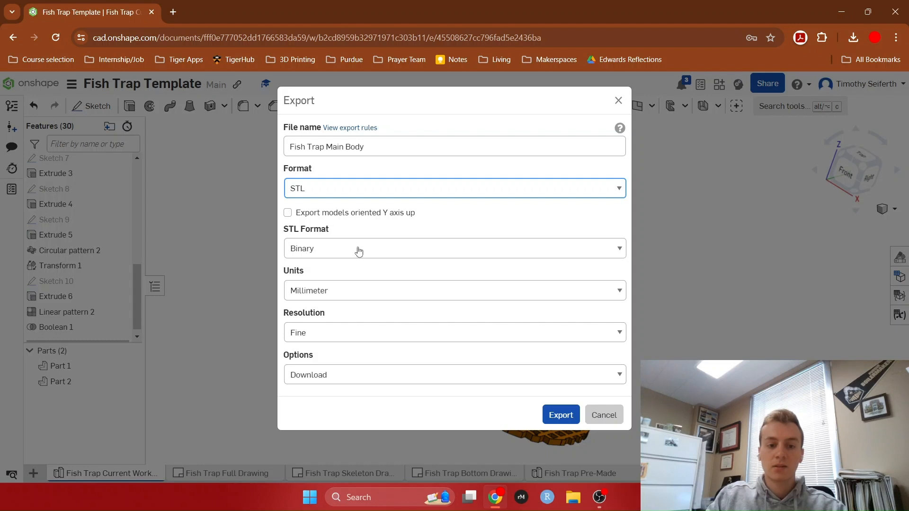
left_click(384, 294)
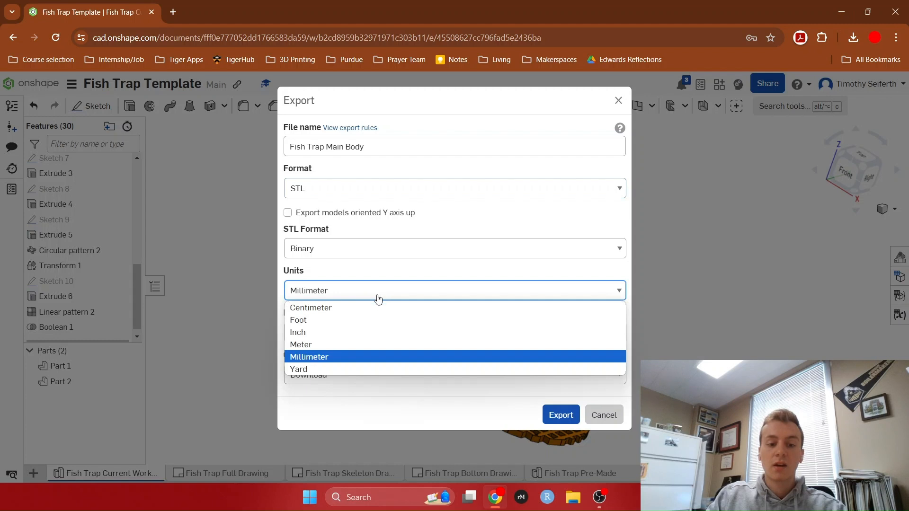
left_click(358, 358)
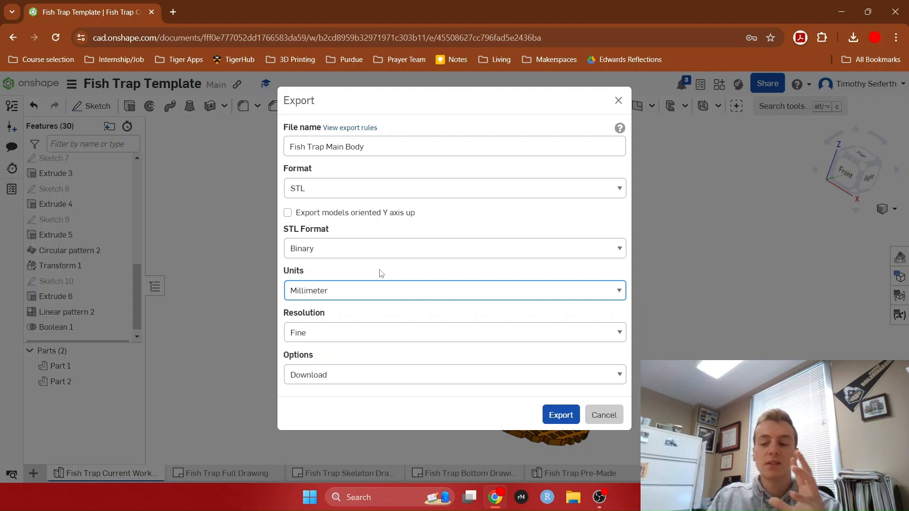
left_click(341, 337)
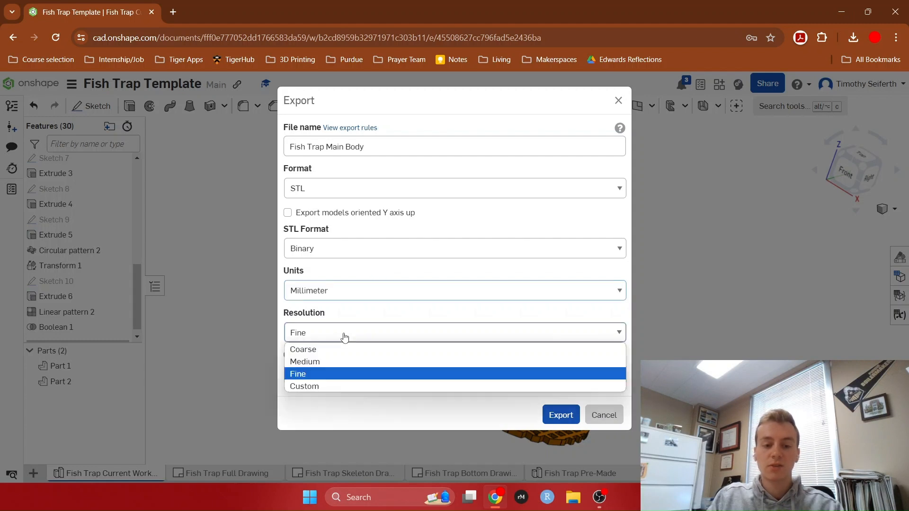
left_click(336, 375)
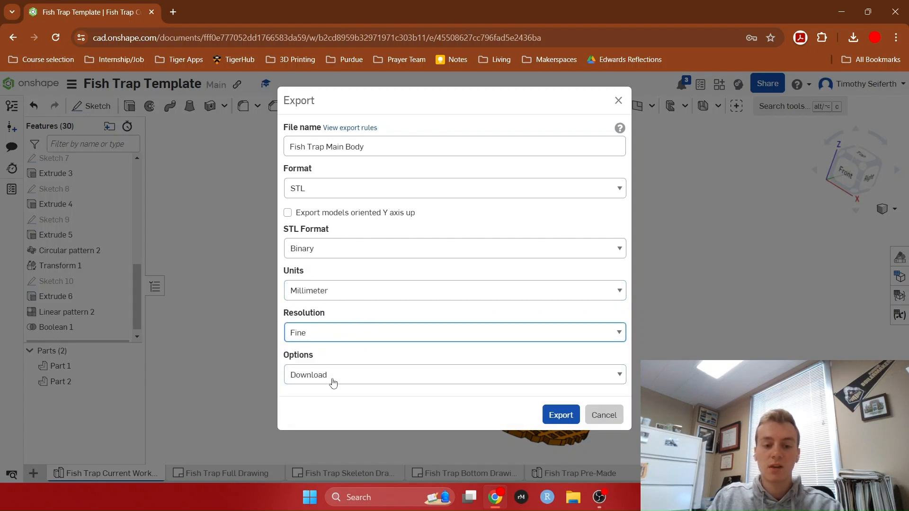
left_click(554, 415)
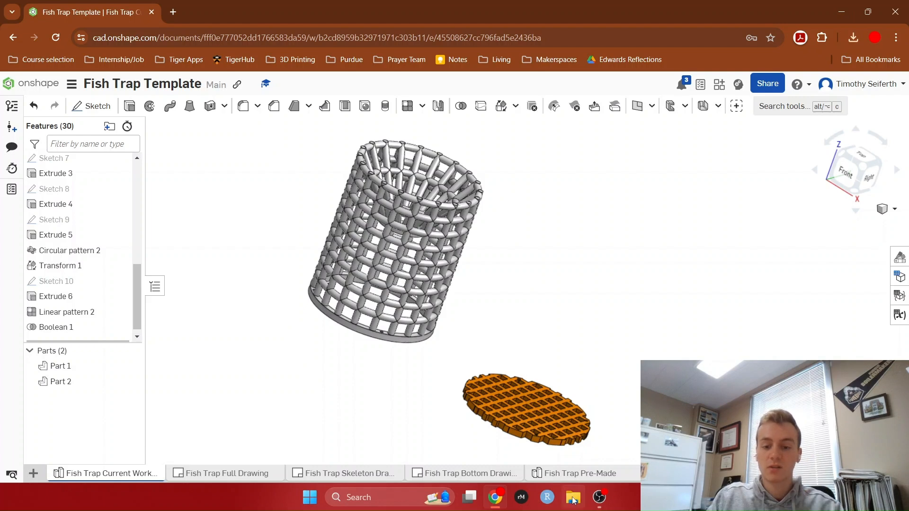
Step: Launch UltiMaker Cura 5.7.1 and maximize its window
left_click(307, 506)
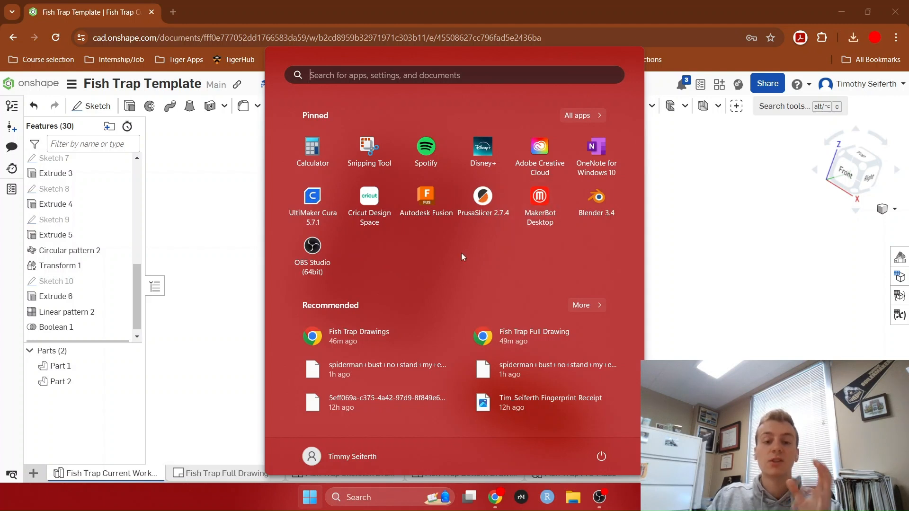
left_click(312, 199)
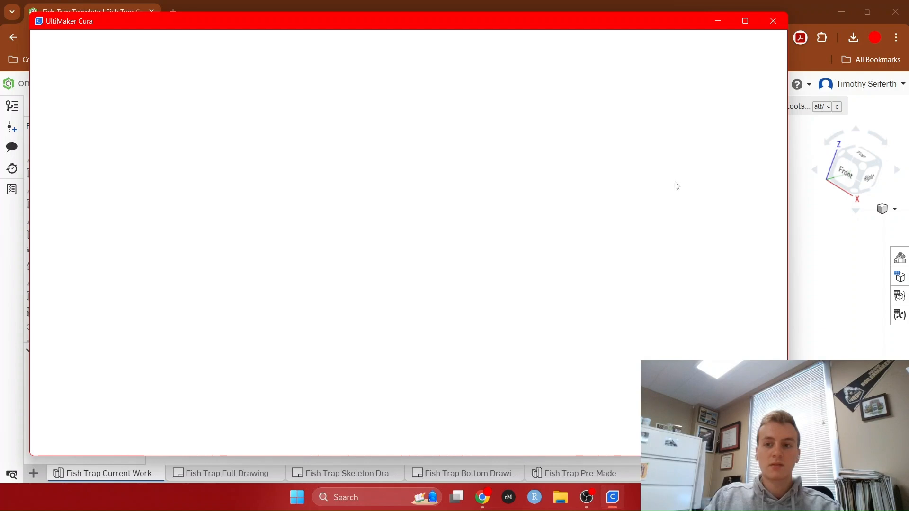
left_click(746, 21)
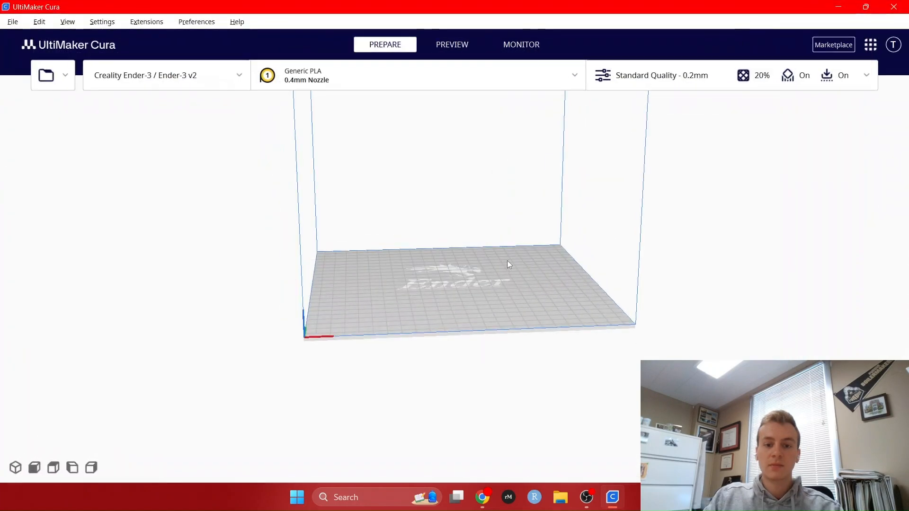
Step: Check the list of available printers, keep Creality Ender-3 / Ender-3 v2, and view its empty build plate
left_click(234, 77)
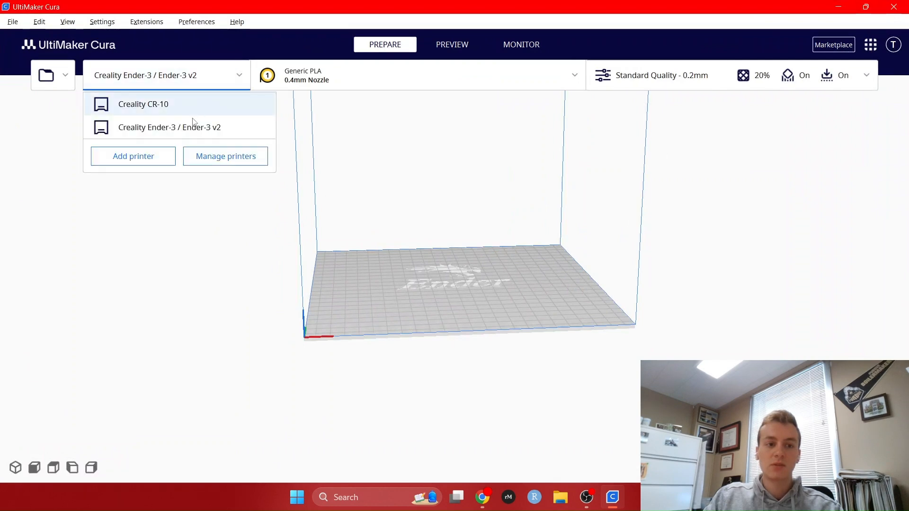
left_click(234, 77)
middle_click_drag(260, 213, 235, 314)
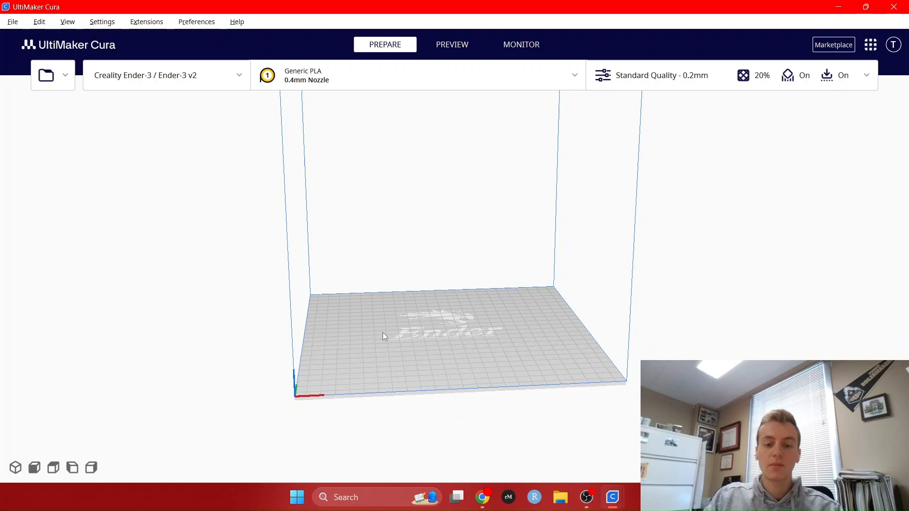
right_click_drag(530, 350, 552, 351)
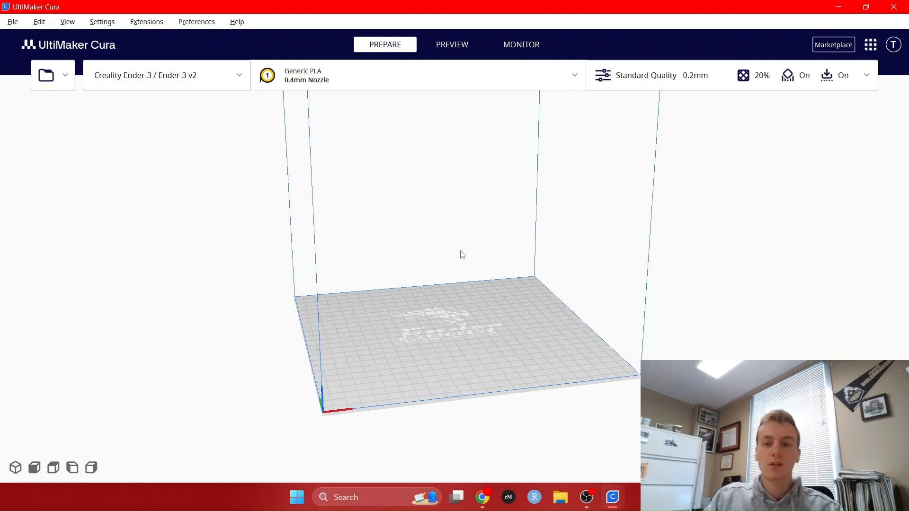
mouse_move(456, 251)
right_mouse_down()
mouse_move(456, 260)
mouse_move(458, 249)
right_mouse_up()
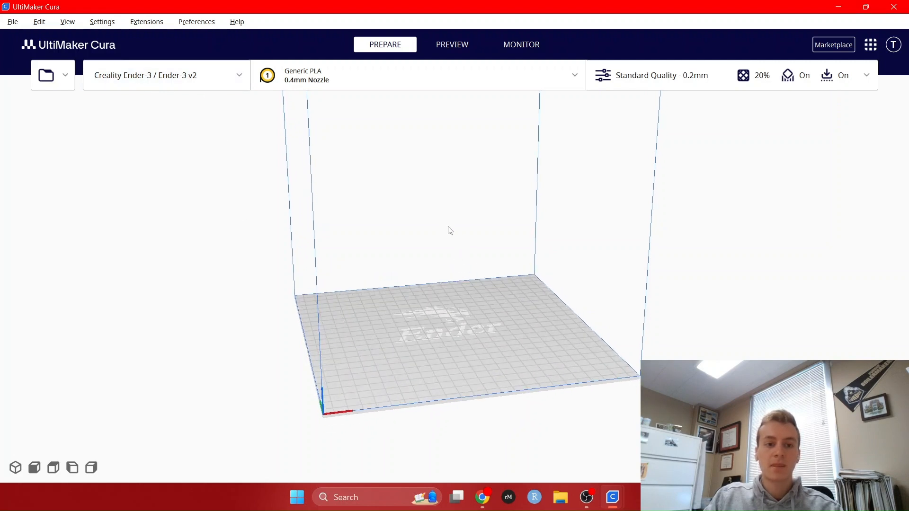
Step: Load the Fish Trap Main Body model from the Downloads folder on disk
left_click(65, 75)
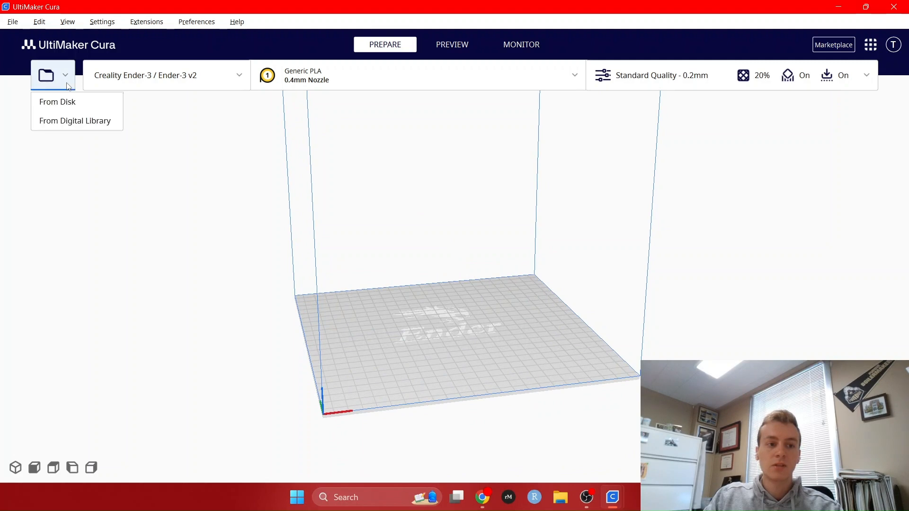
left_click(56, 101)
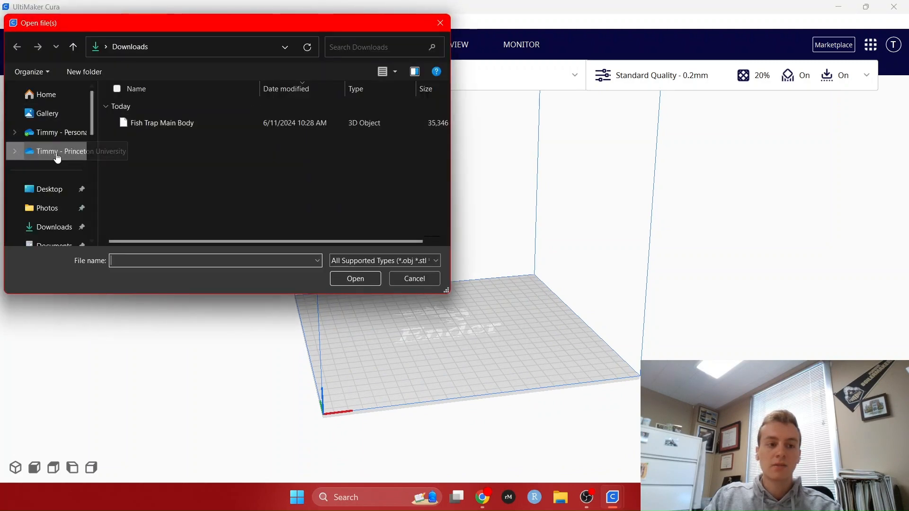
scroll(49, 228, "down", 1)
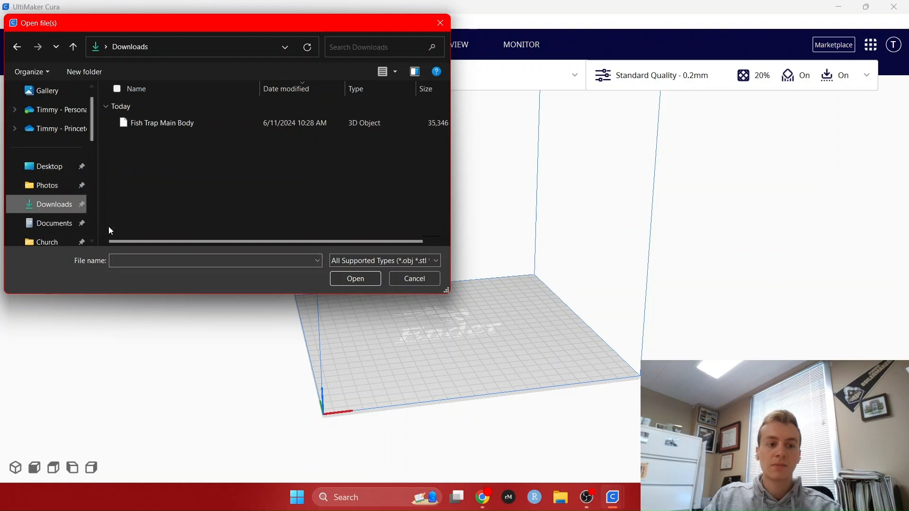
left_click(170, 124)
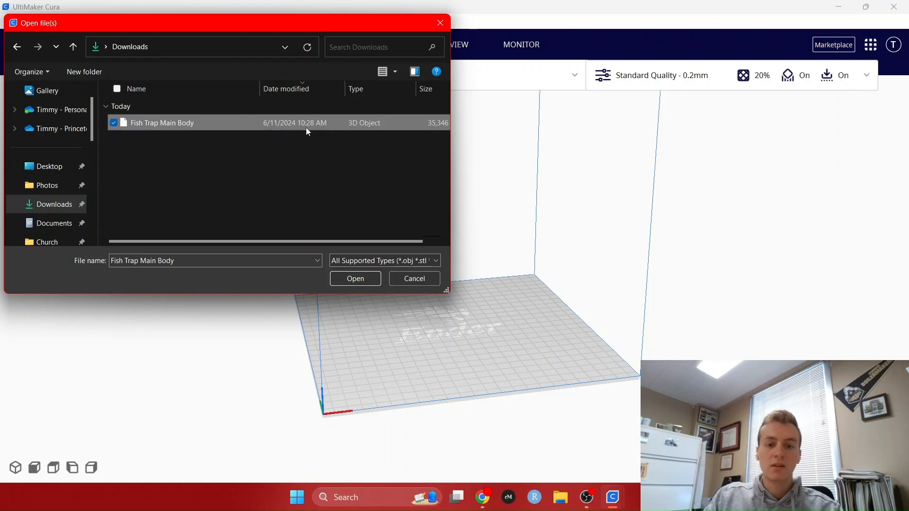
left_click(355, 279)
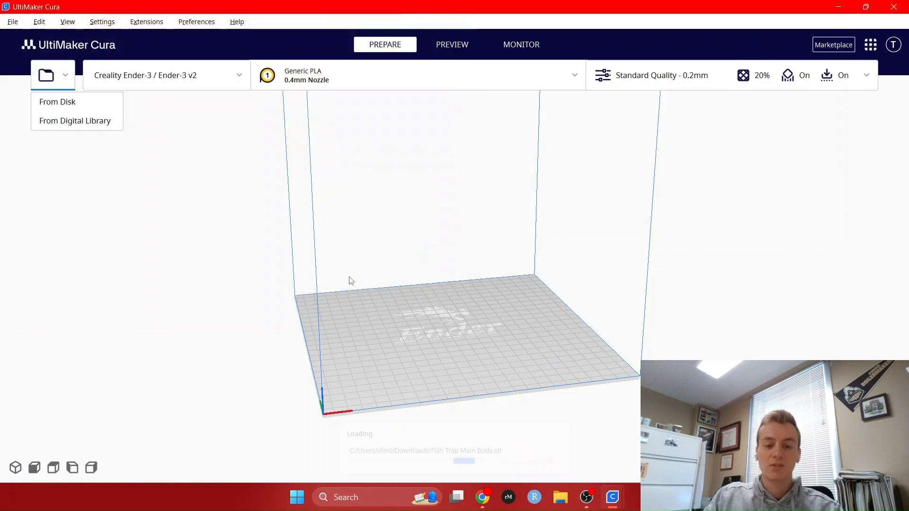
Step: Examine the imported trap body's size and position against the printer's build volume
right_click_drag(441, 331, 436, 348)
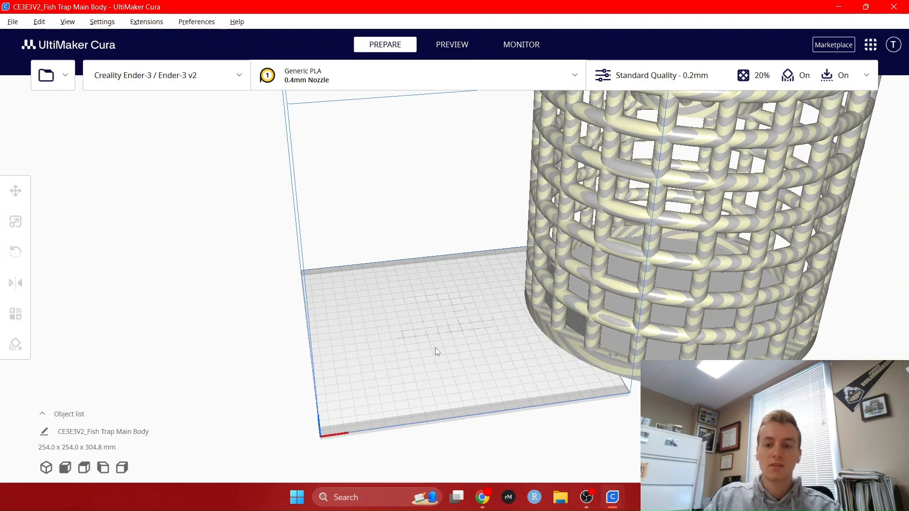
scroll(479, 353, "down", 5)
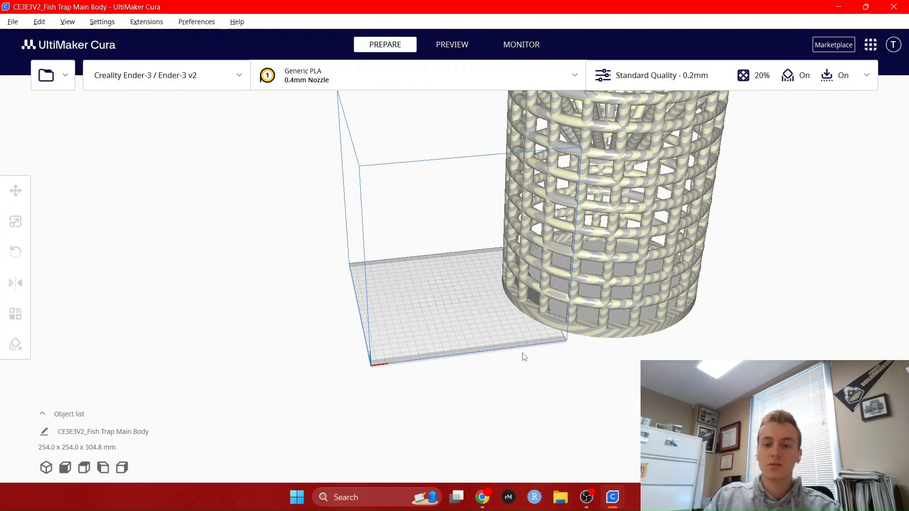
scroll(524, 357, "down", 3)
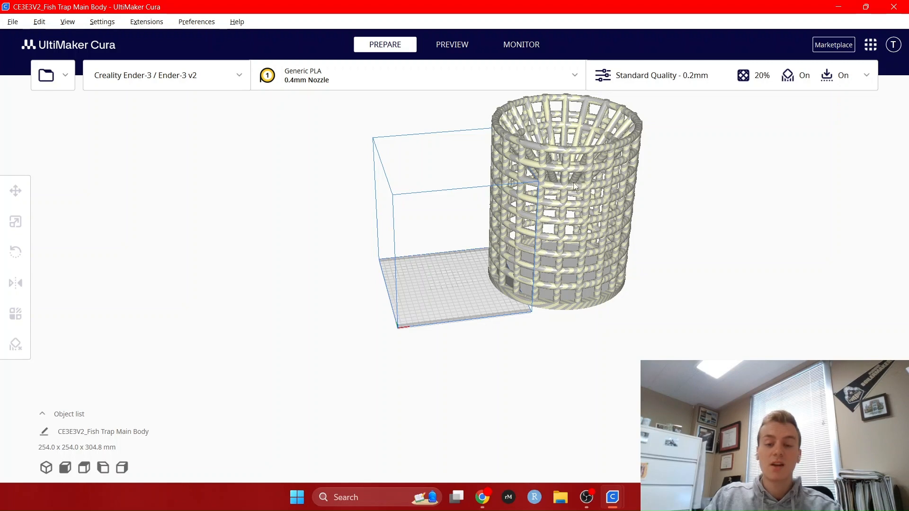
right_click_drag(648, 326, 621, 271)
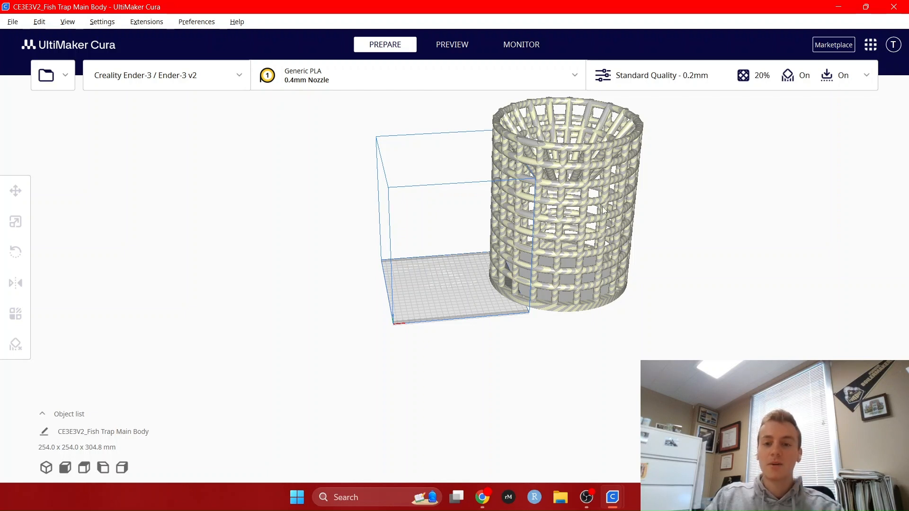
scroll(649, 200, "up", 2)
middle_click_drag(649, 201, 466, 400)
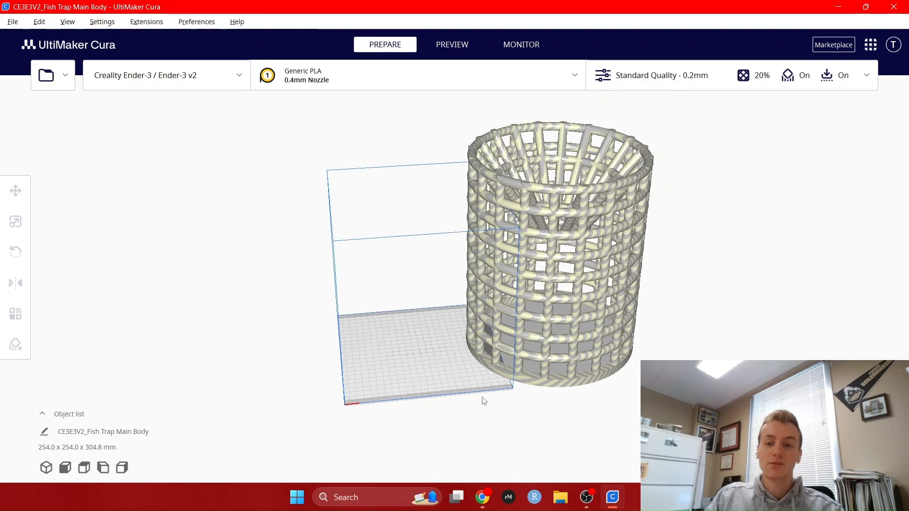
scroll(685, 306, "up", 1)
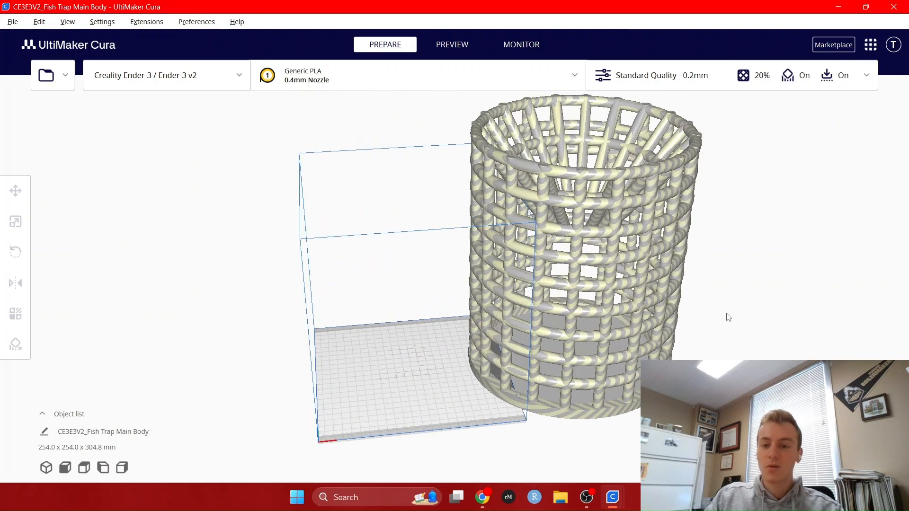
middle_click_drag(727, 313, 681, 318)
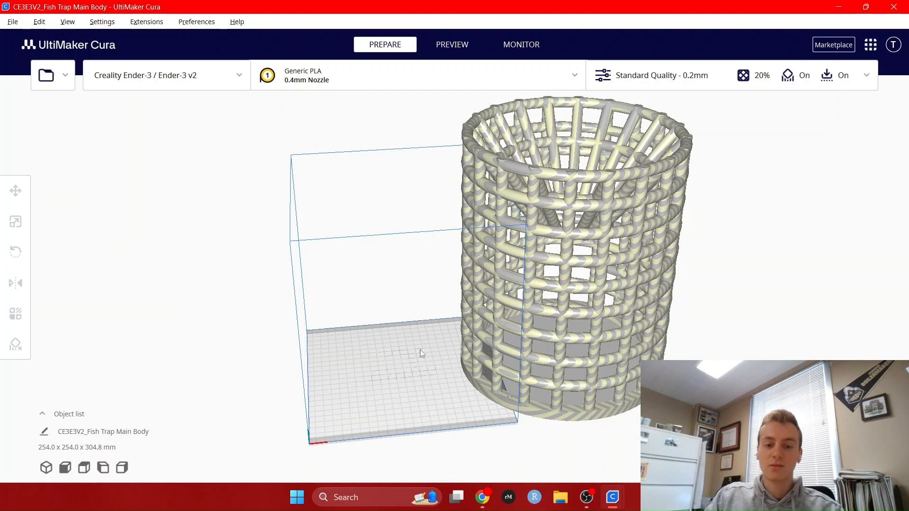
Step: Scale the trap body down uniformly to about 32%, roughly 81 x 81 x 97 mm
left_click(570, 257)
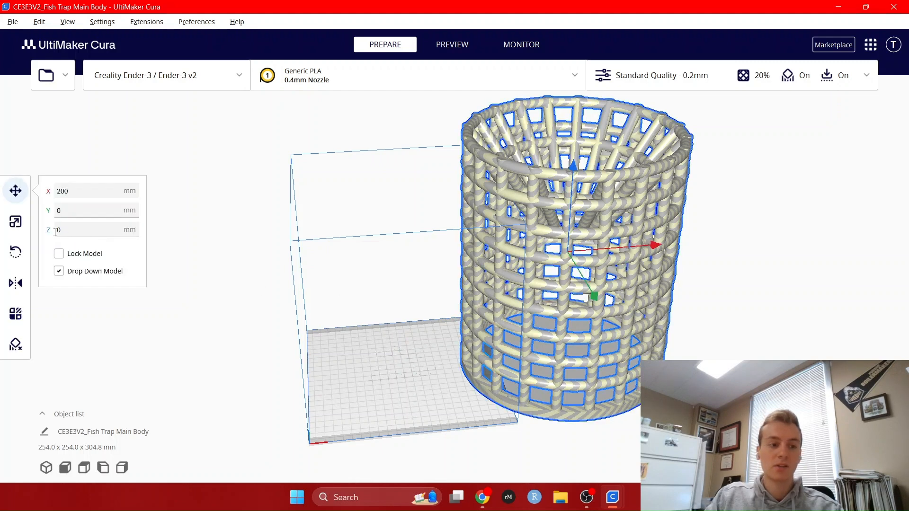
left_click(15, 222)
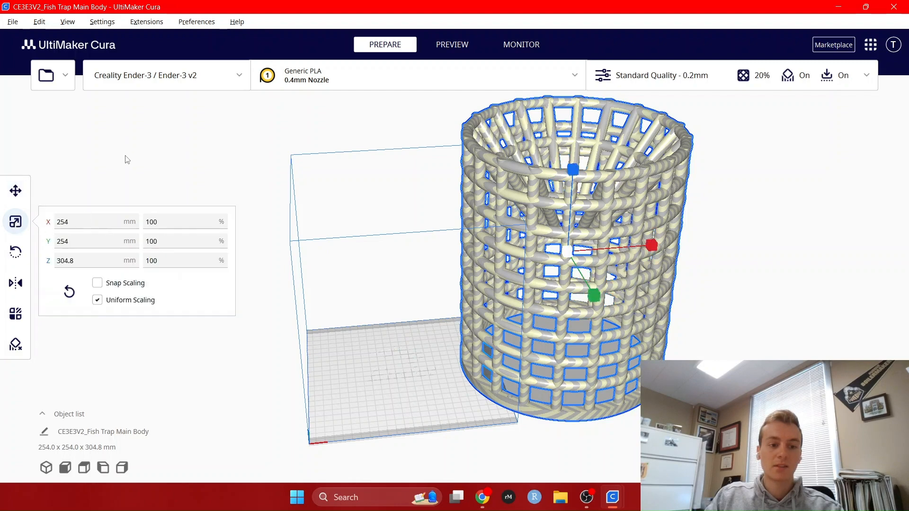
left_click_drag(657, 253, 584, 255)
right_click_drag(583, 255, 647, 307)
left_click_drag(630, 309, 607, 302)
right_click_drag(651, 340, 694, 282)
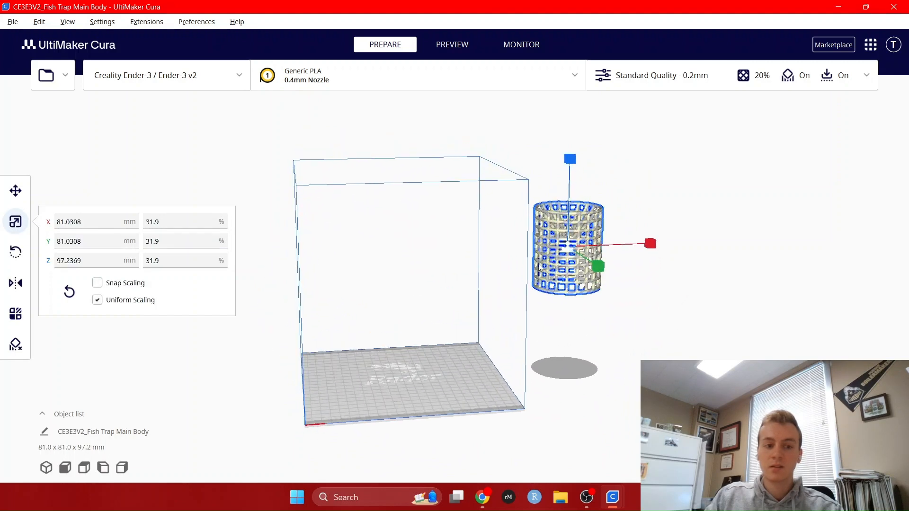
Step: Move the scaled trap body onto the build plate near its center, at about X 2.4 mm, Y 0 and Z 0
left_click(15, 191)
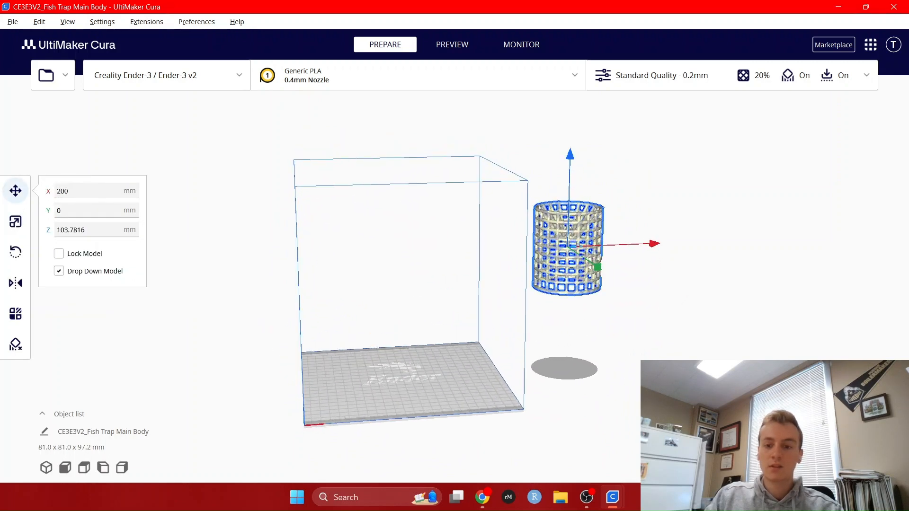
right_click_drag(648, 272, 665, 270)
left_click_drag(660, 255, 509, 261)
right_click_drag(649, 284, 600, 303)
left_click_drag(510, 337, 506, 389)
left_click(476, 389)
right_click_drag(479, 384, 475, 385)
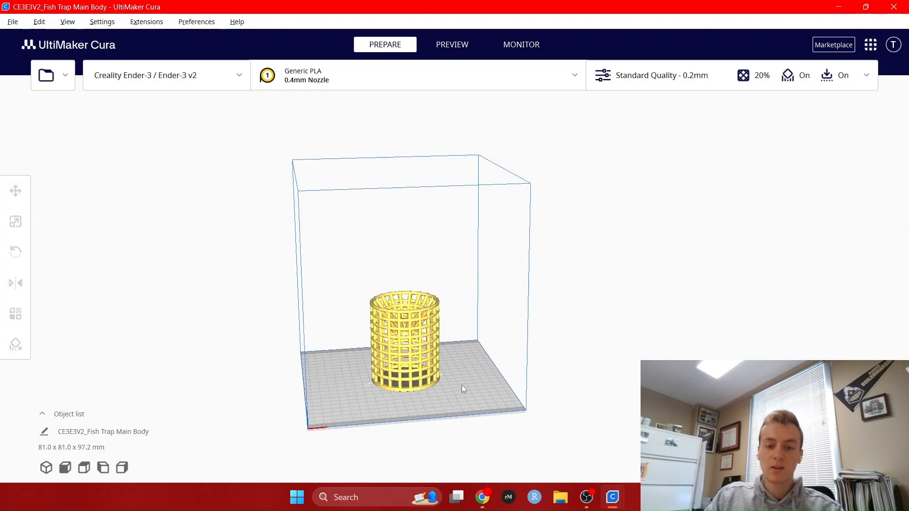
Step: Mirror the trap body vertically along the Z axis so its funnel opening faces the build plate
left_click(417, 358)
right_click_drag(428, 360, 414, 386)
scroll(412, 384, "up", 3)
right_click_drag(459, 422, 469, 446)
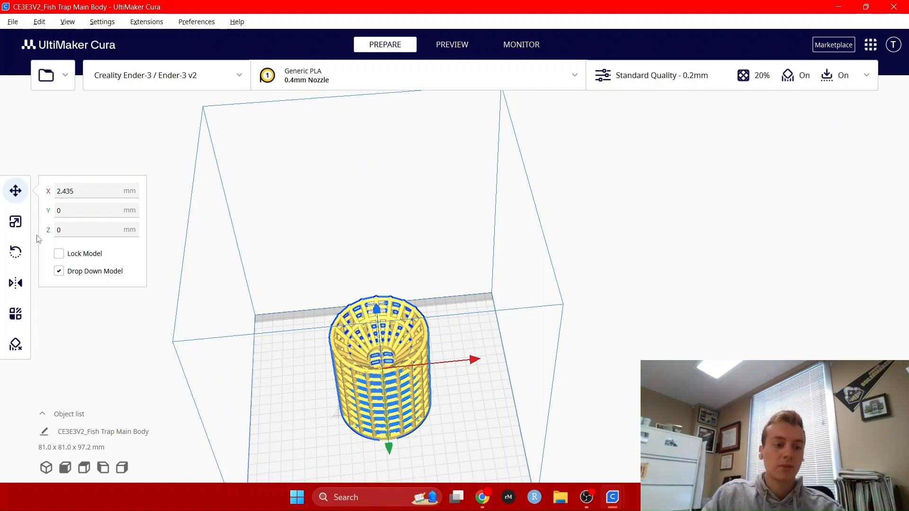
left_click(15, 252)
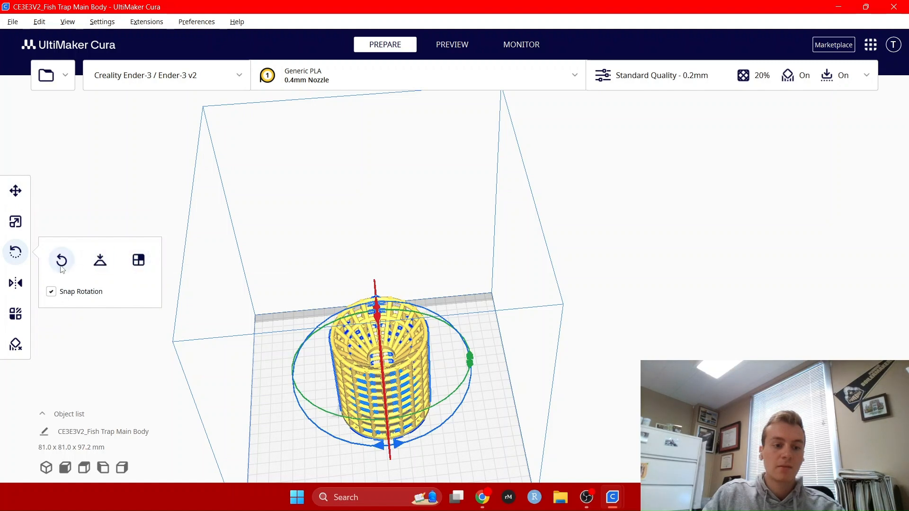
left_click(16, 284)
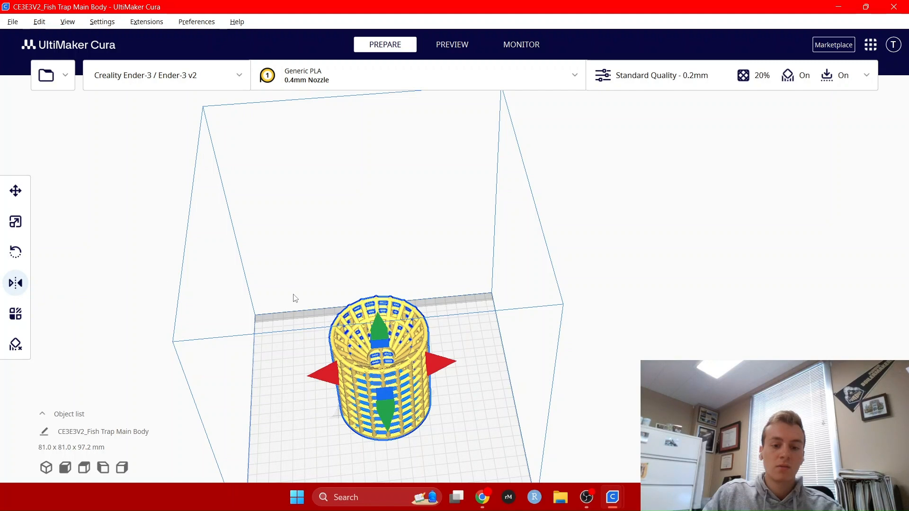
right_click_drag(371, 326, 585, 330)
left_click(388, 336)
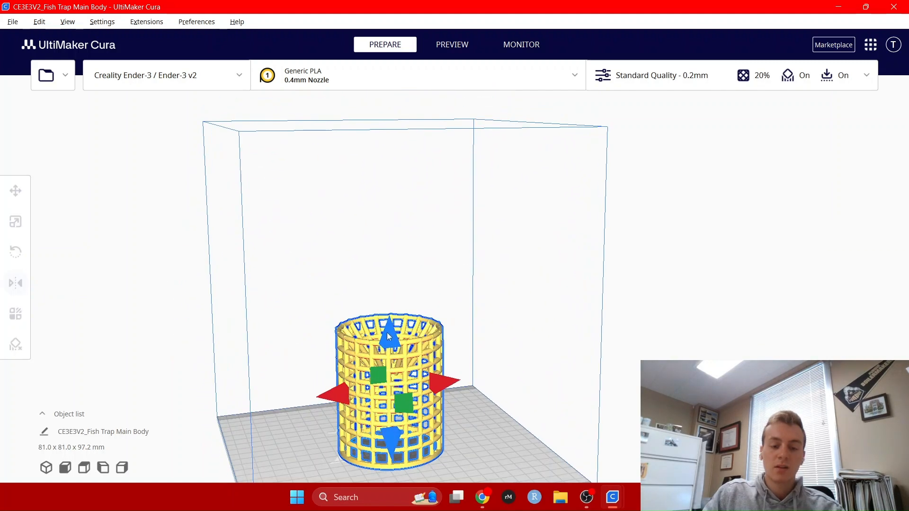
right_click_drag(527, 416, 486, 433)
scroll(452, 453, "down", 2)
middle_click_drag(454, 436, 485, 363)
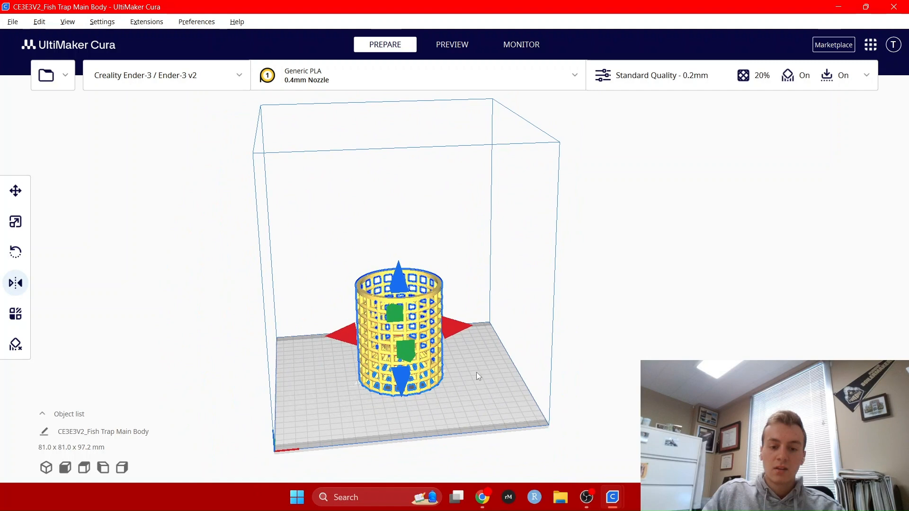
scroll(452, 396, "up", 4)
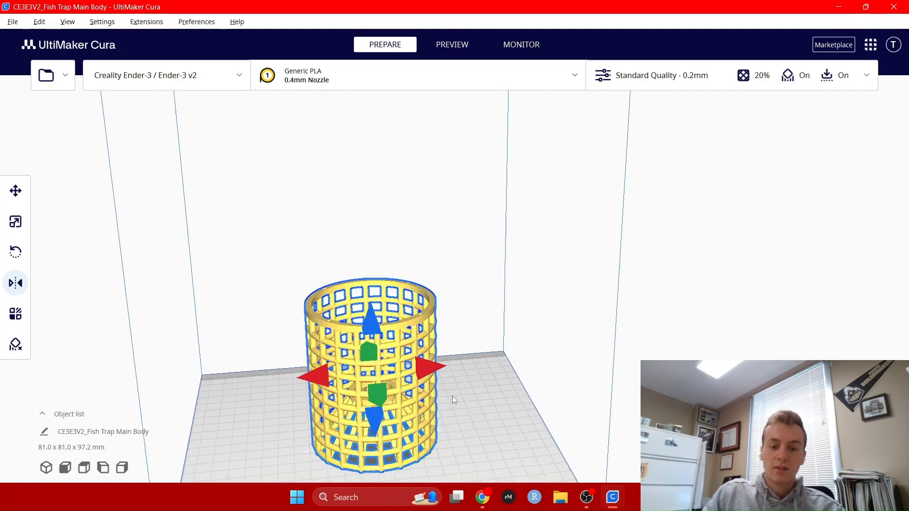
Step: Review the recommended print settings for infill, support and adhesion, and inspect the mirrored trap body from above and the side
left_click(861, 80)
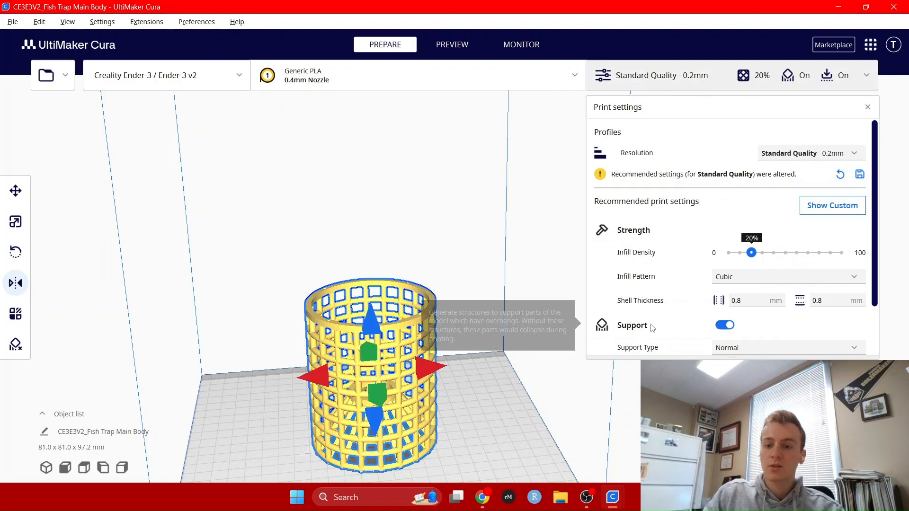
scroll(678, 322, "down", 2)
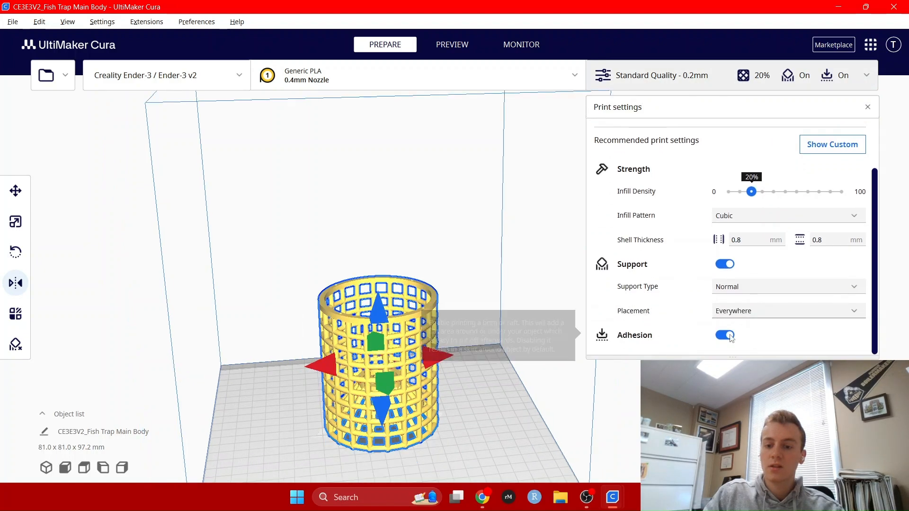
right_click_drag(527, 399, 523, 456)
left_click(483, 377)
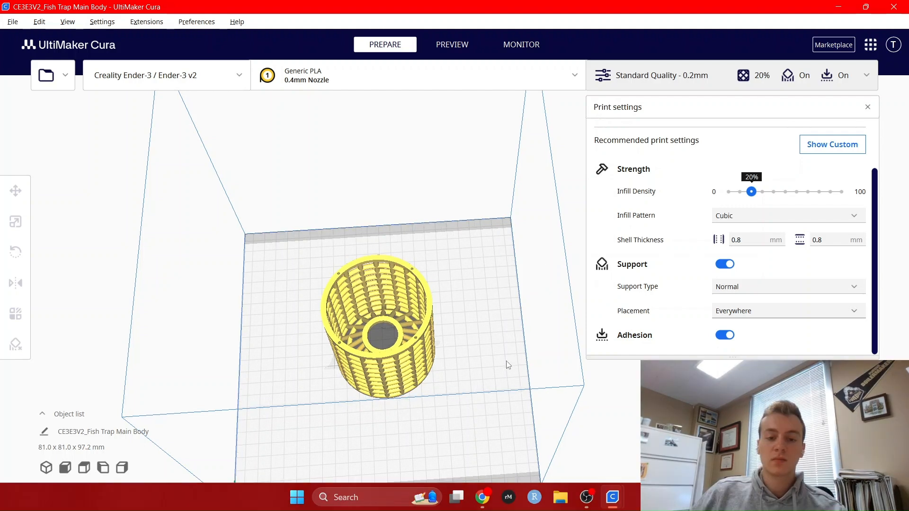
mouse_move(477, 383)
right_mouse_down()
mouse_move(472, 359)
mouse_move(458, 396)
mouse_move(471, 341)
mouse_move(483, 334)
mouse_move(471, 381)
right_mouse_up()
right_click_drag(423, 430, 387, 347)
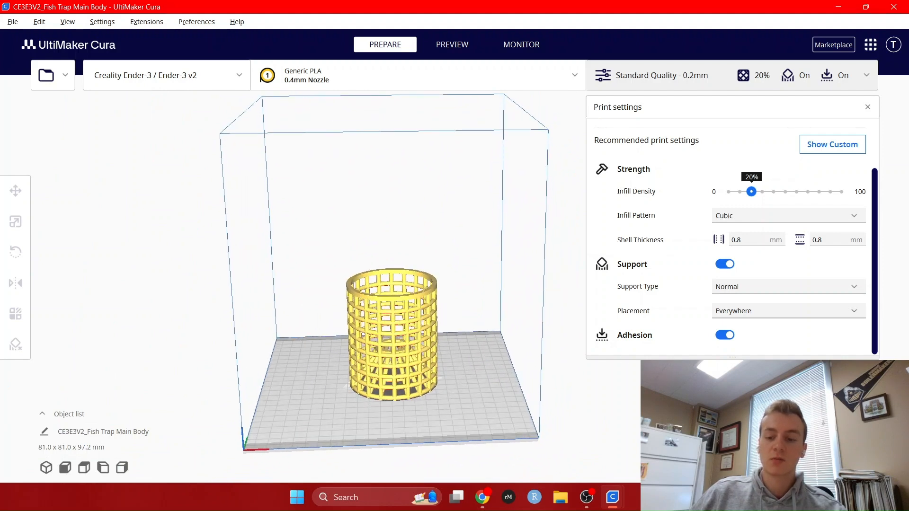
Step: Show the sliced layer preview and examine the trap's supports and bed adhesion from above, the side and beneath
left_click(452, 44)
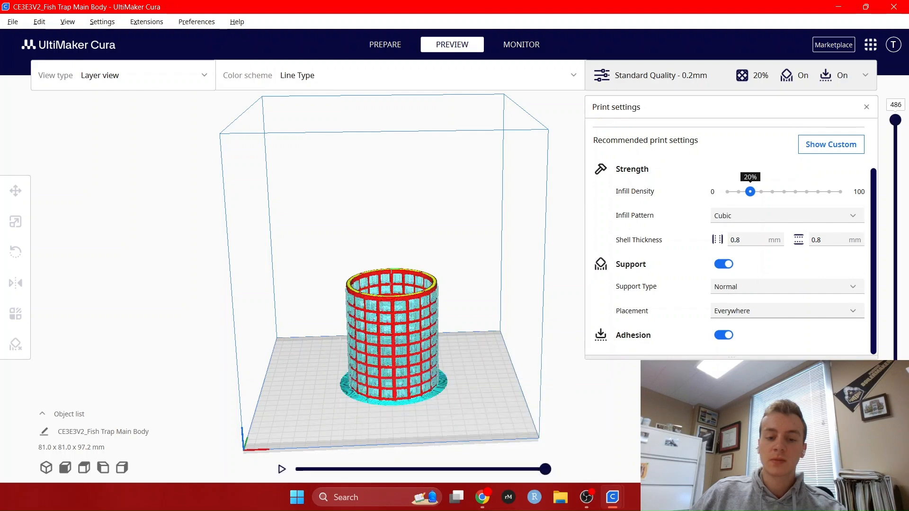
right_click_drag(498, 387, 485, 455)
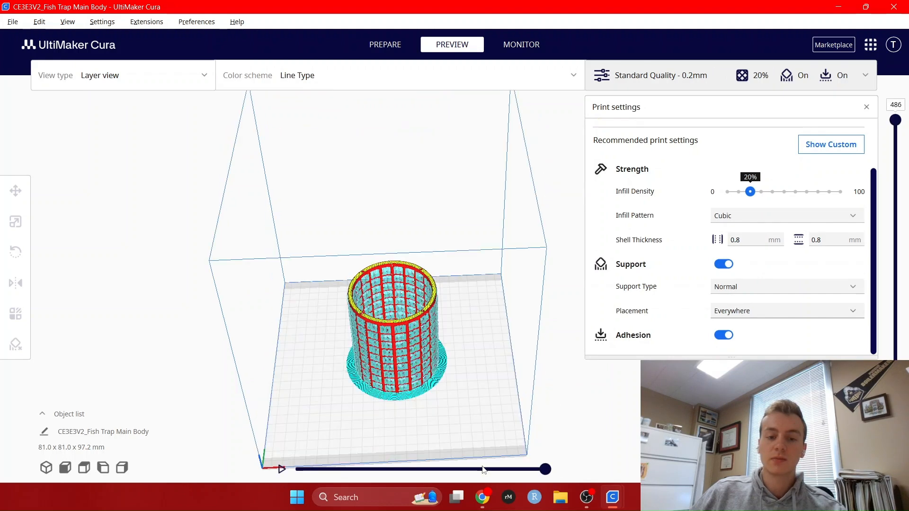
right_click_drag(483, 470, 443, 410)
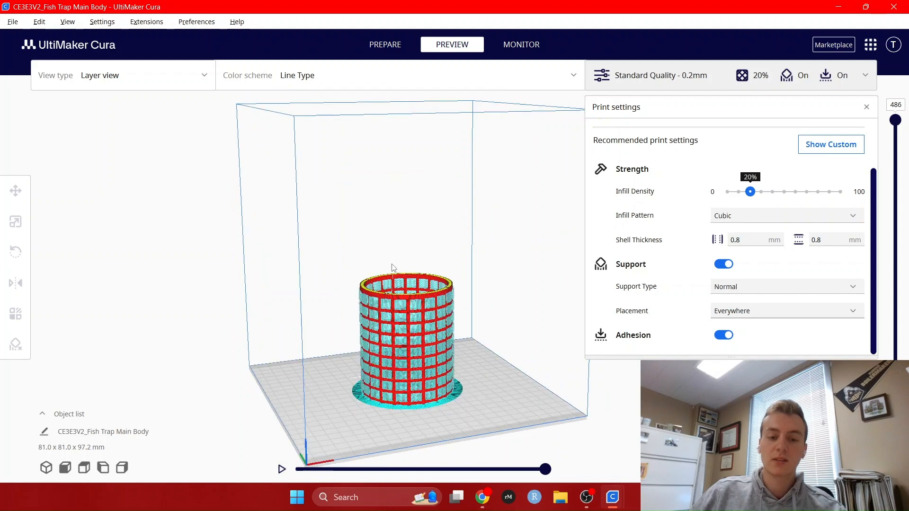
right_click_drag(508, 359, 509, 381)
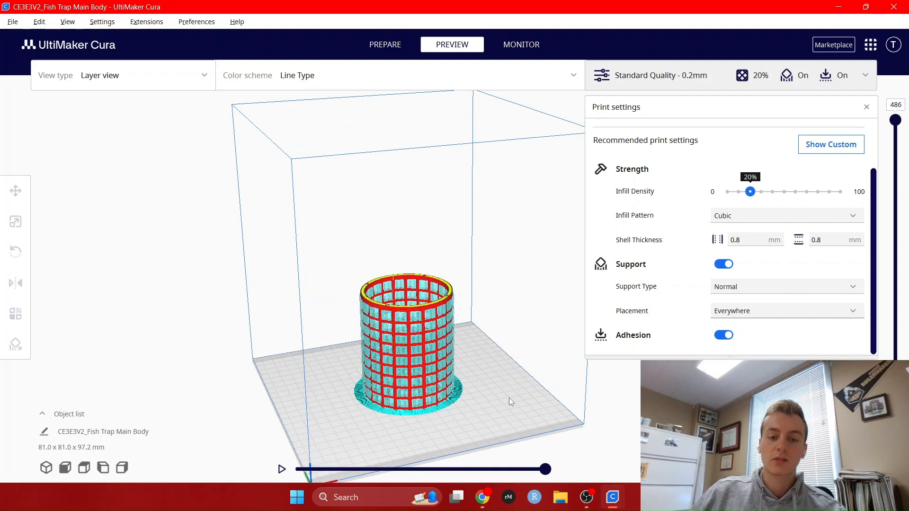
right_click_drag(511, 401, 436, 297)
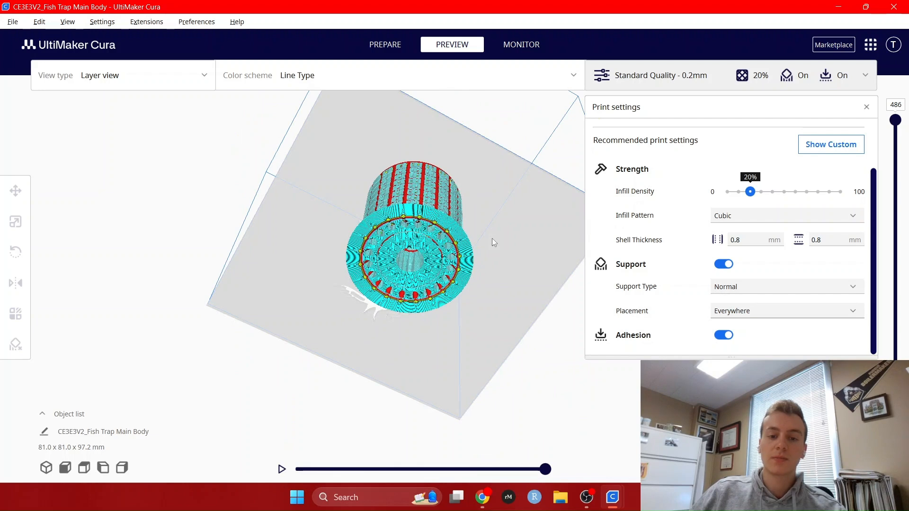
left_click(46, 468)
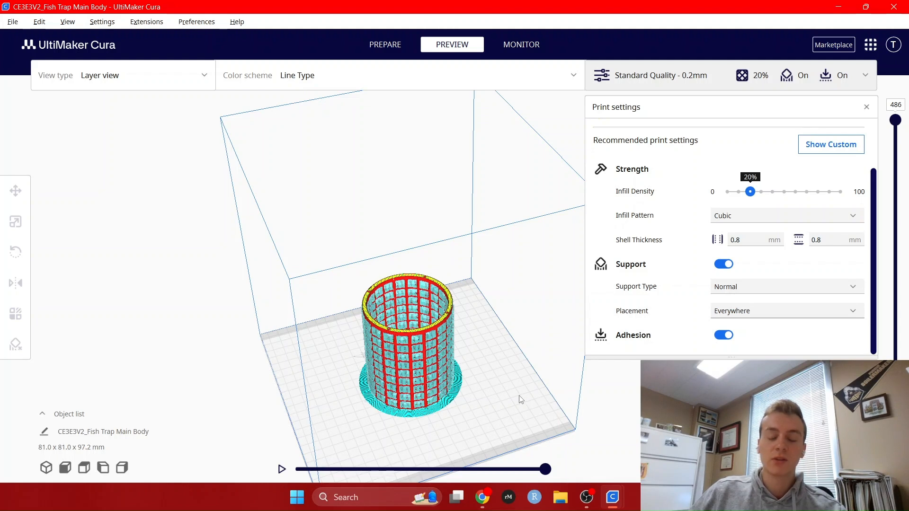
right_click_drag(533, 389, 611, 383)
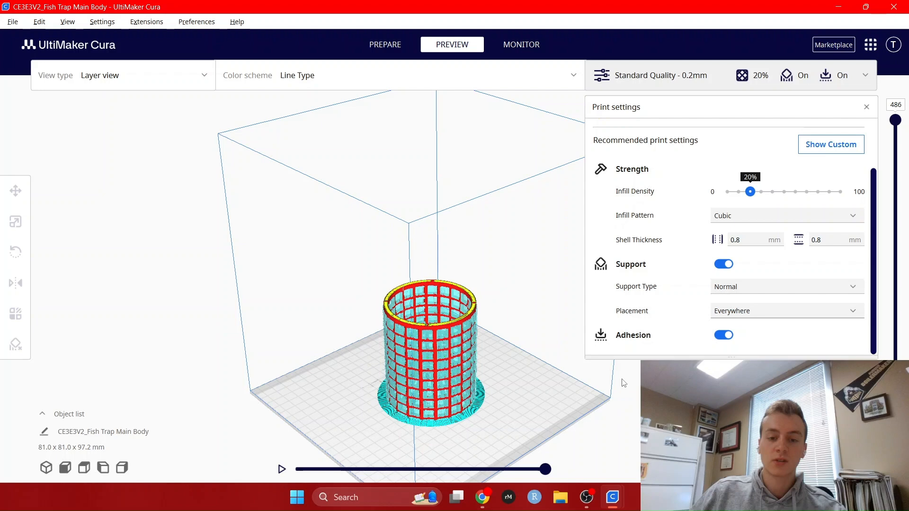
right_click_drag(623, 382, 523, 404)
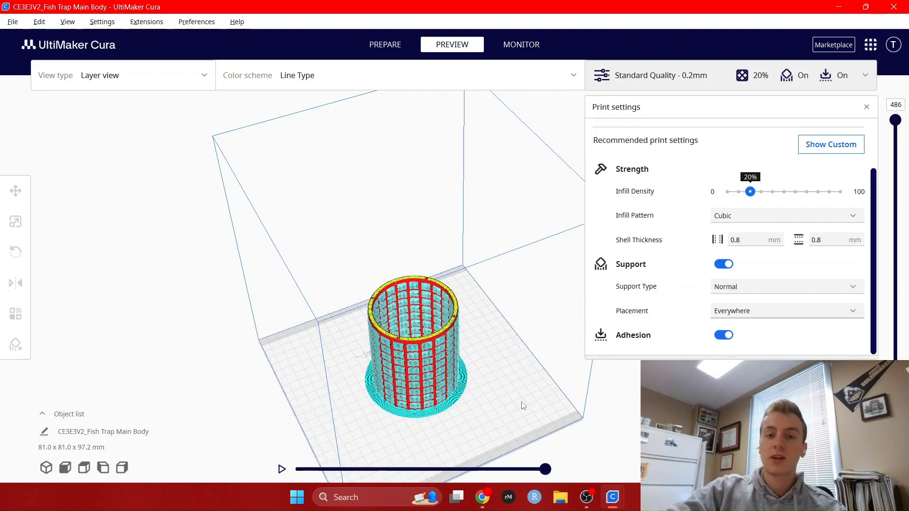